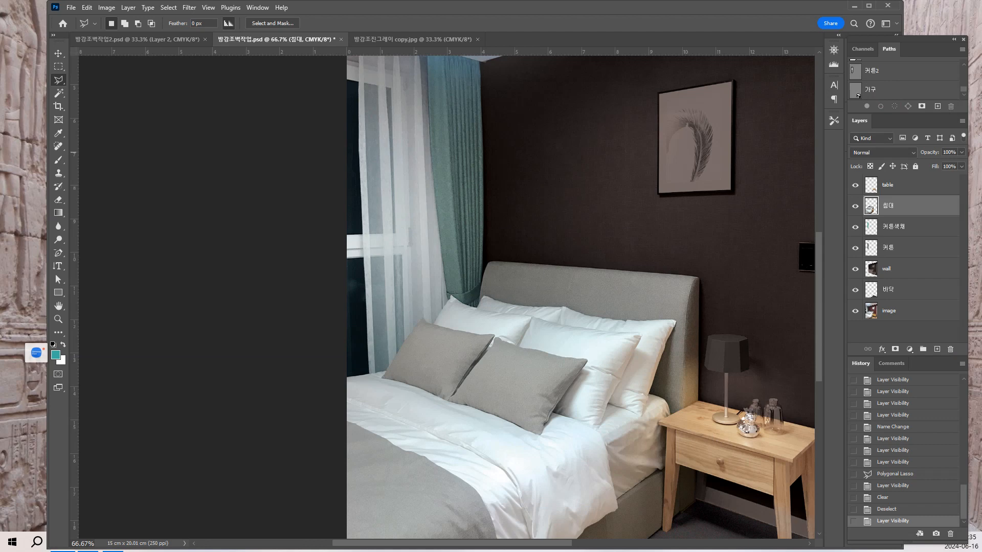
pyautogui.click(173, 39)
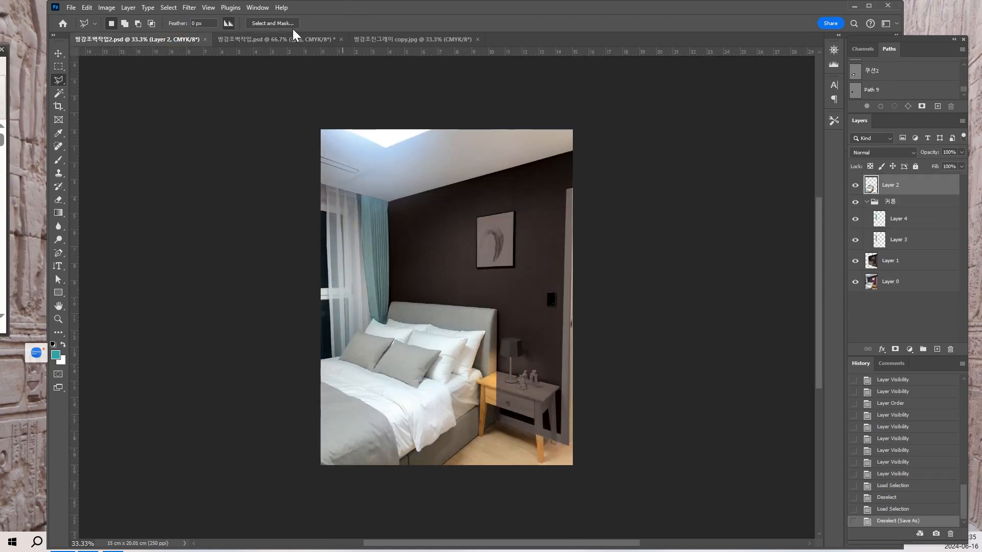
pyautogui.click(285, 39)
pyautogui.click(411, 40)
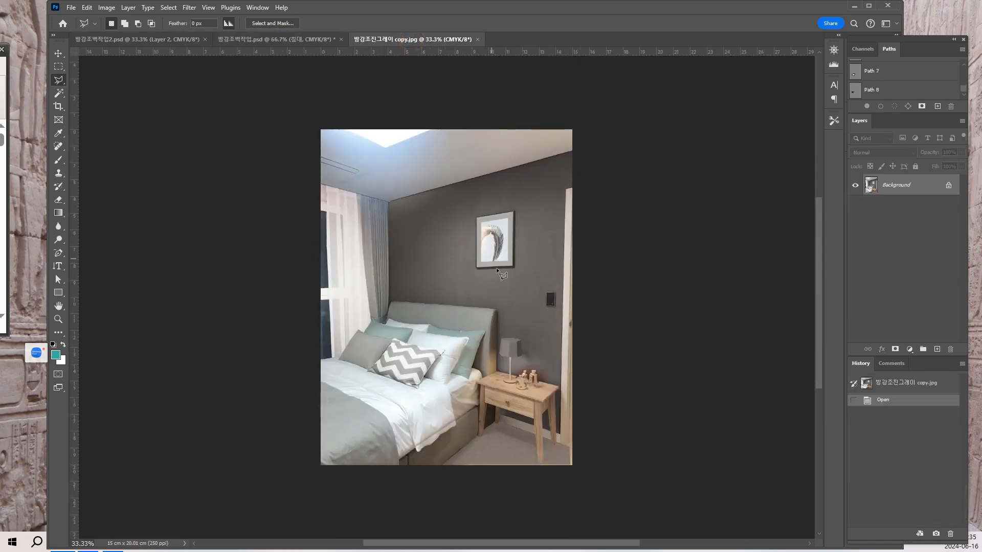
pyautogui.click(295, 41)
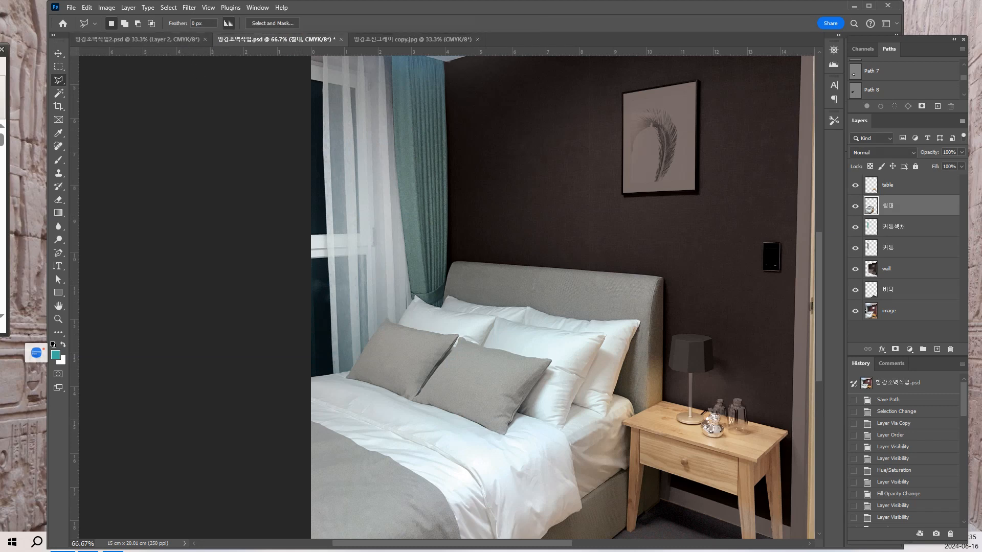
# Open the chevron cushion picture 소품이미지 from the course materials folder as a separate Photoshop document.
pyautogui.hotkey('alt', 'Tab')
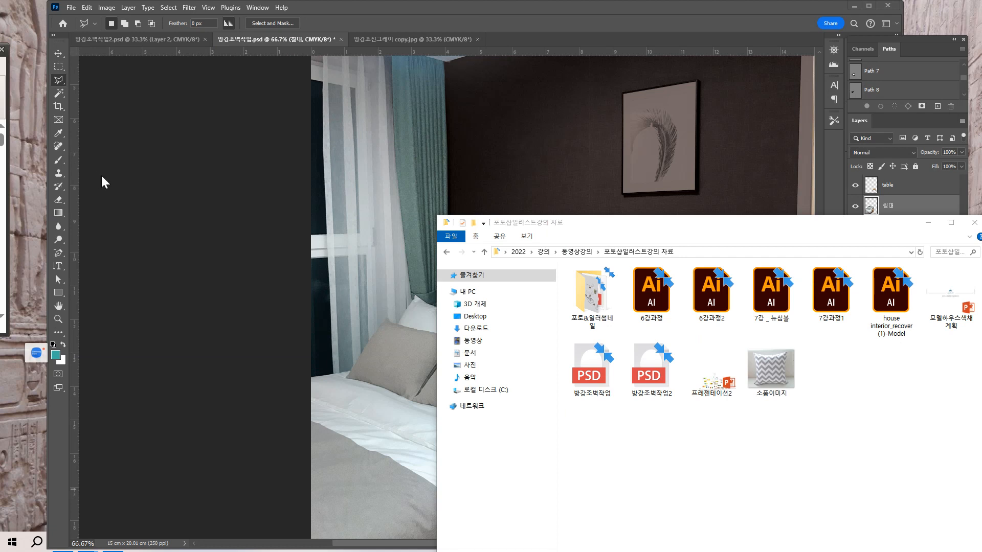
pyautogui.moveTo(646, 224); pyautogui.dragTo(753, 250)
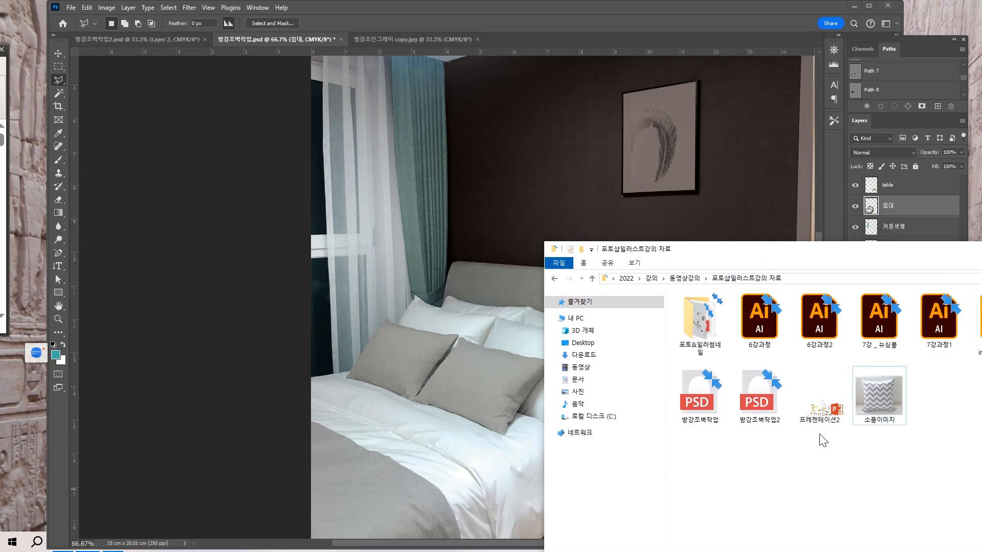
pyautogui.click(877, 405)
pyautogui.moveTo(588, 197); pyautogui.dragTo(513, 38)
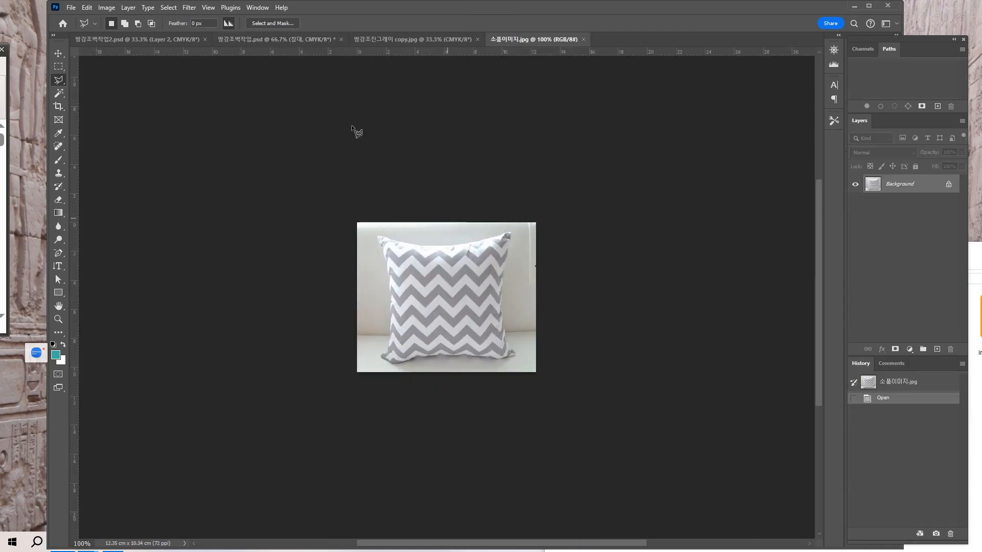
# Compare the chevron cushion image with the finished gray bedroom in 방강조진그레이 copy.jpg and the working file 방강조벽작업.psd.
pyautogui.click(392, 39)
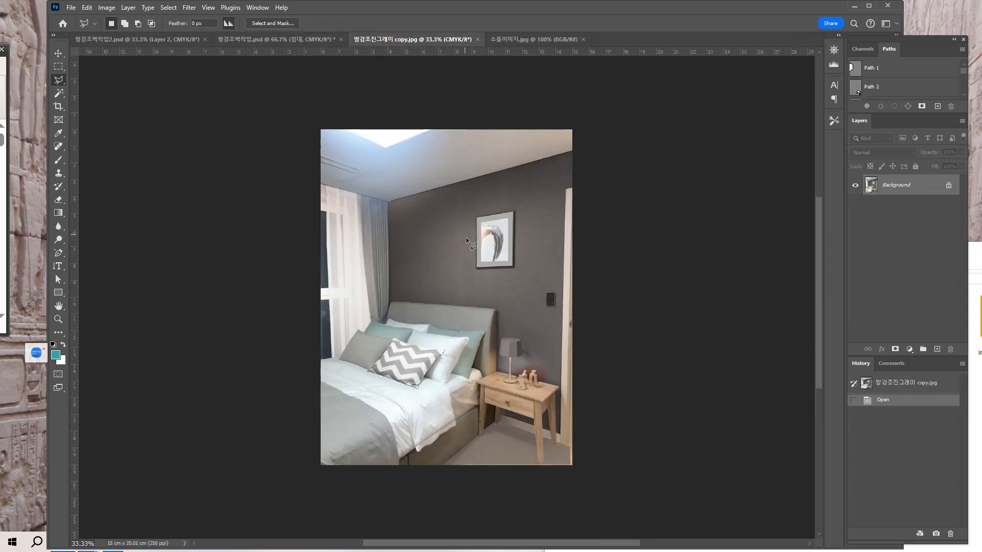
pyautogui.click(526, 38)
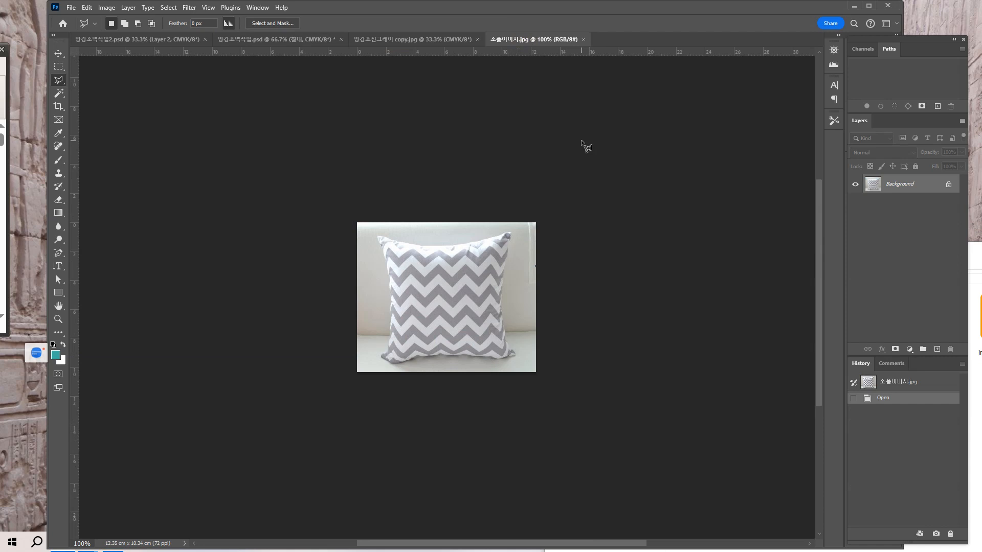
pyautogui.hotkey('ctrl', '+')
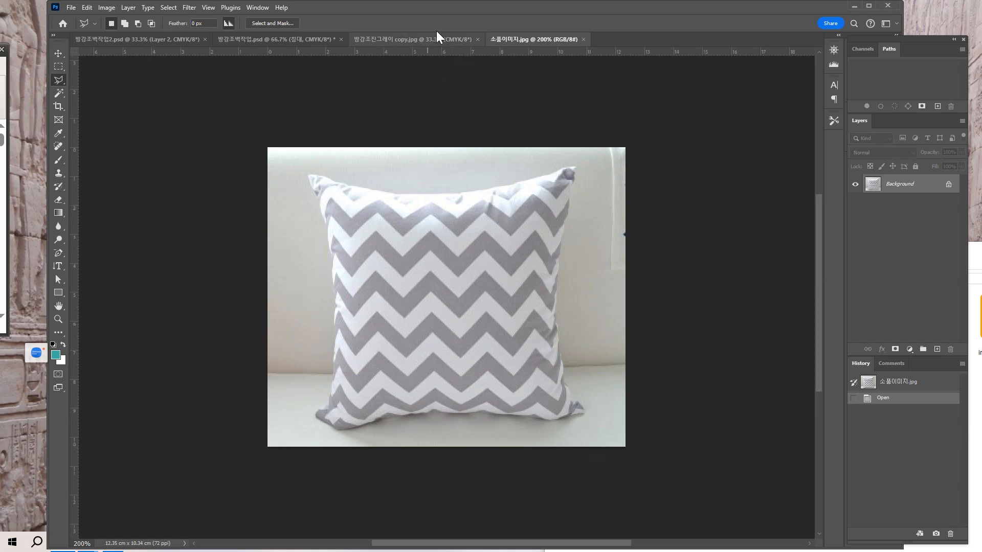
pyautogui.click(416, 39)
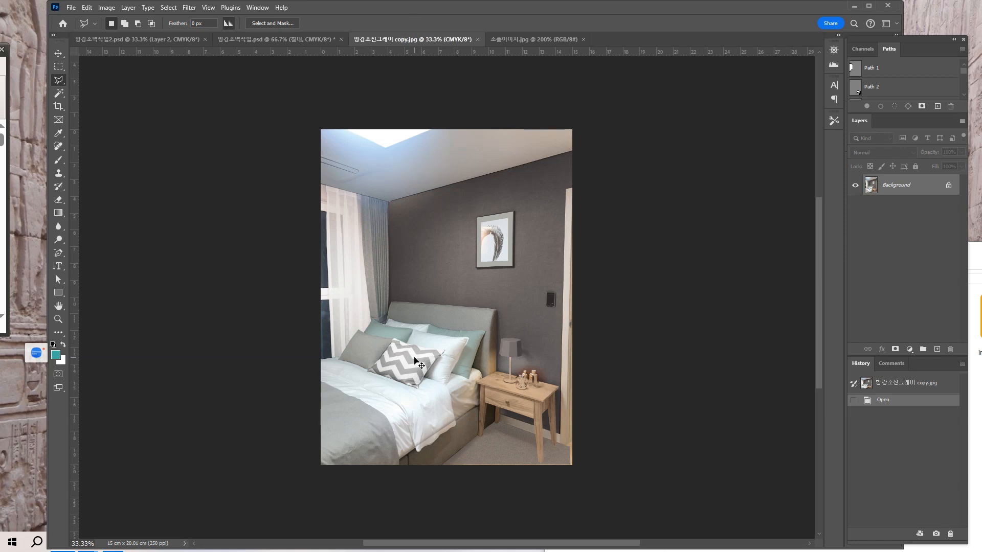
pyautogui.hotkey('ctrl', '+')
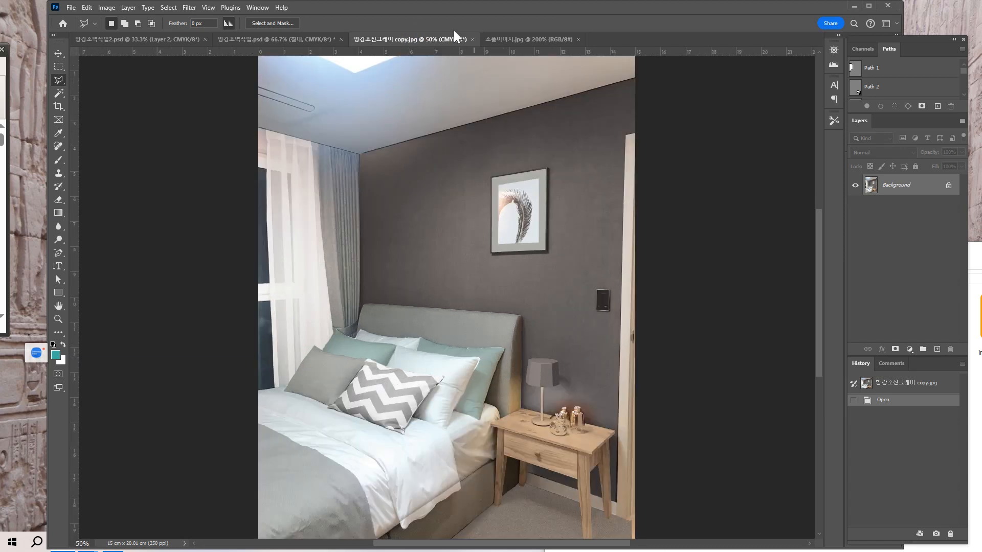
pyautogui.click(305, 35)
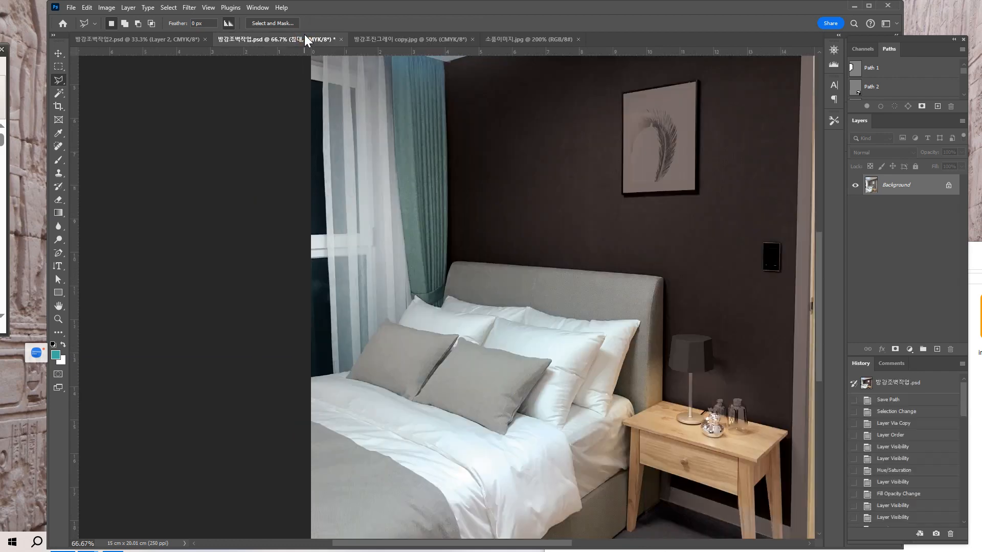
pyautogui.click(498, 41)
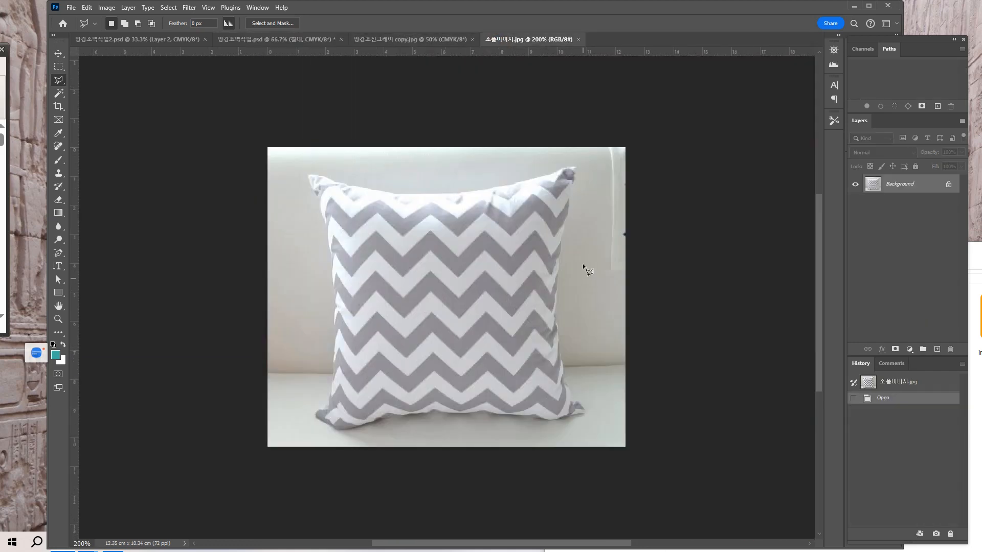
pyautogui.click(383, 41)
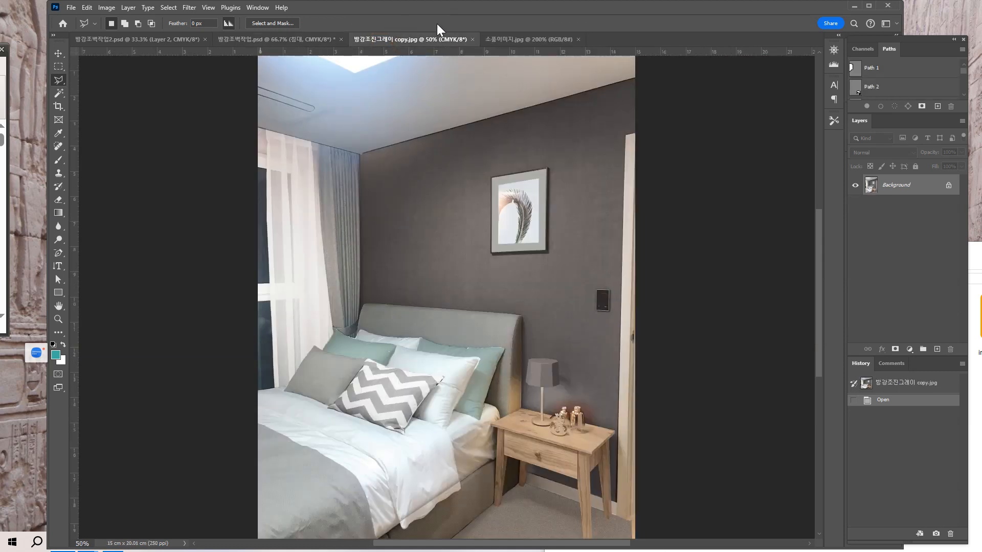
pyautogui.click(287, 36)
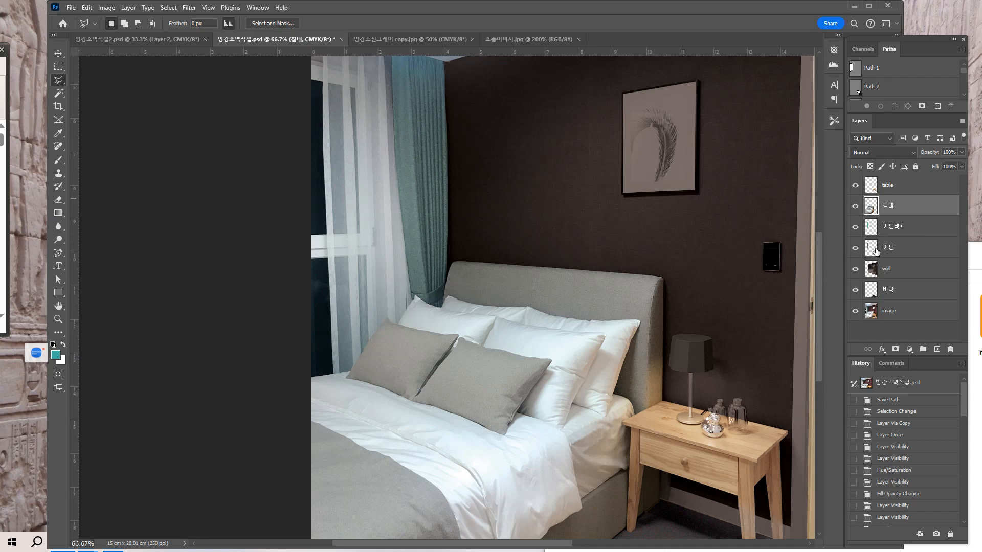
# Close the 방강조벽작업2.psd document.
pyautogui.click(171, 41)
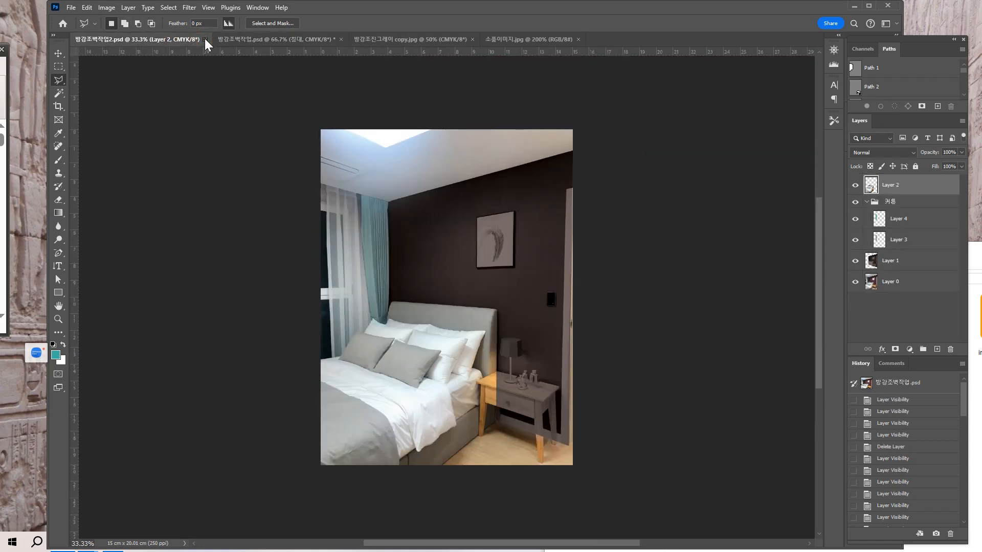
pyautogui.click(204, 40)
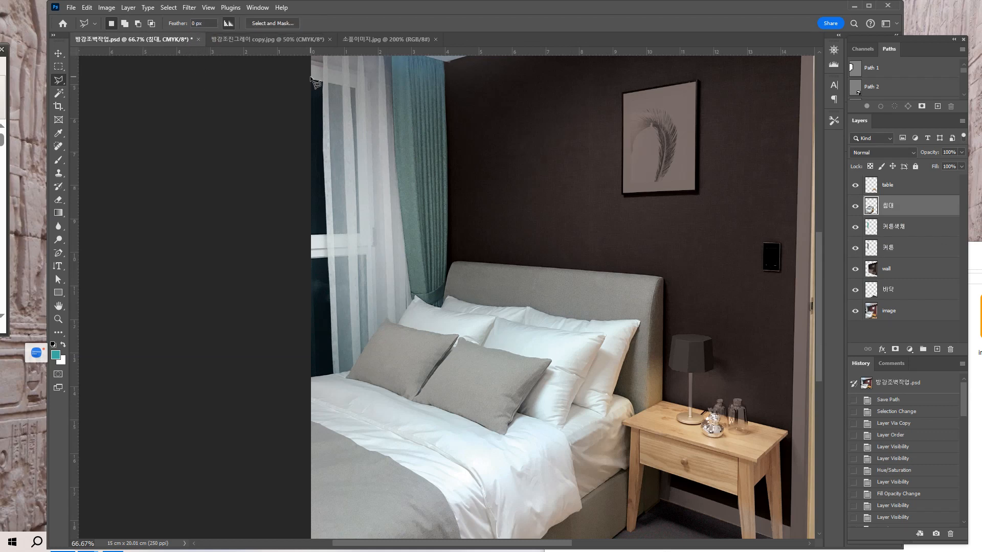
# Undock the cushion image 소품이미지.jpg into a floating window beside the bedroom picture.
pyautogui.click(249, 37)
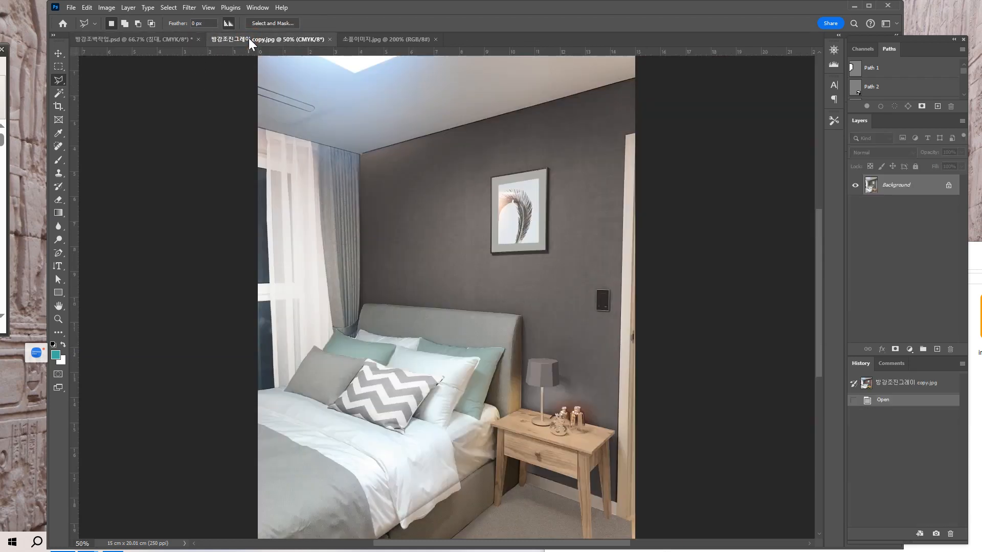
pyautogui.click(370, 38)
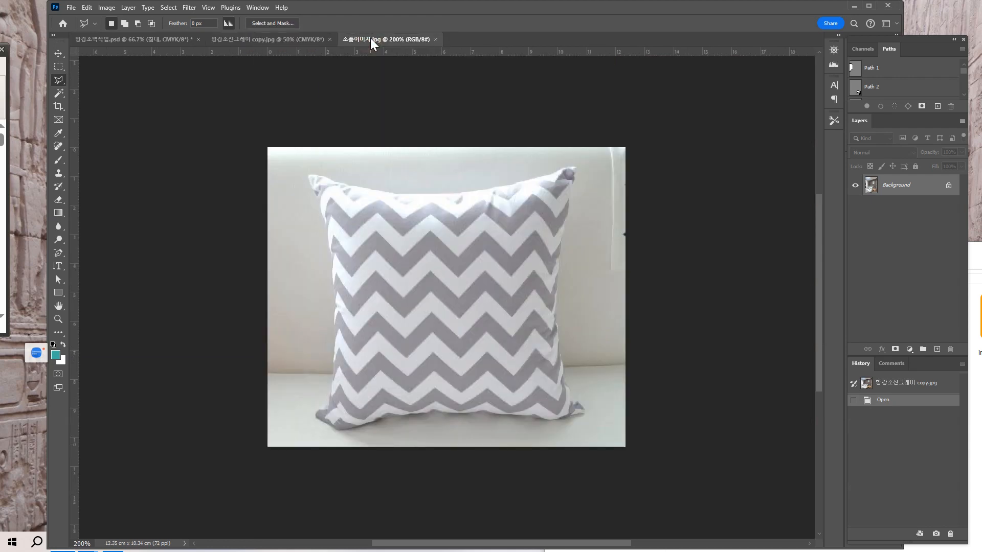
pyautogui.click(271, 39)
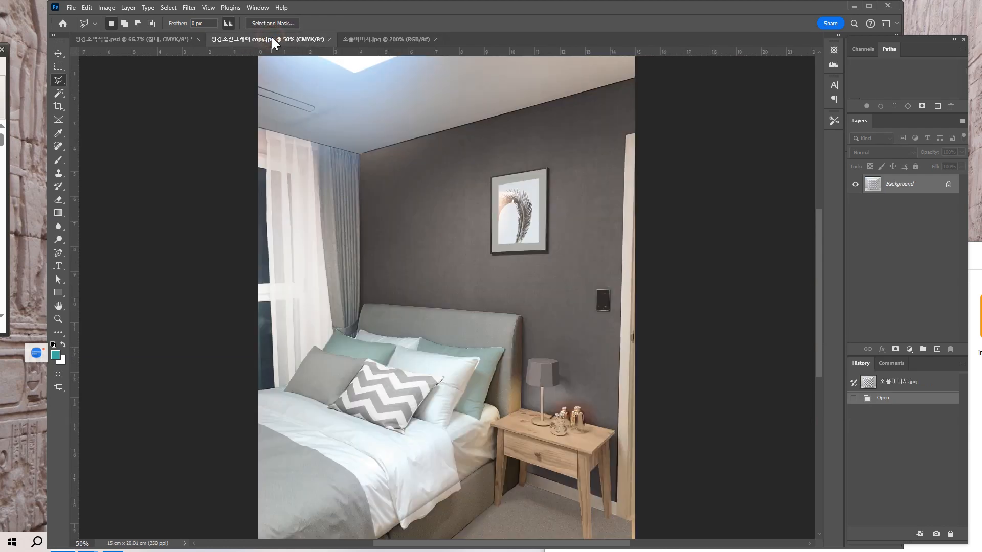
pyautogui.click(356, 39)
pyautogui.moveTo(357, 39); pyautogui.dragTo(597, 82)
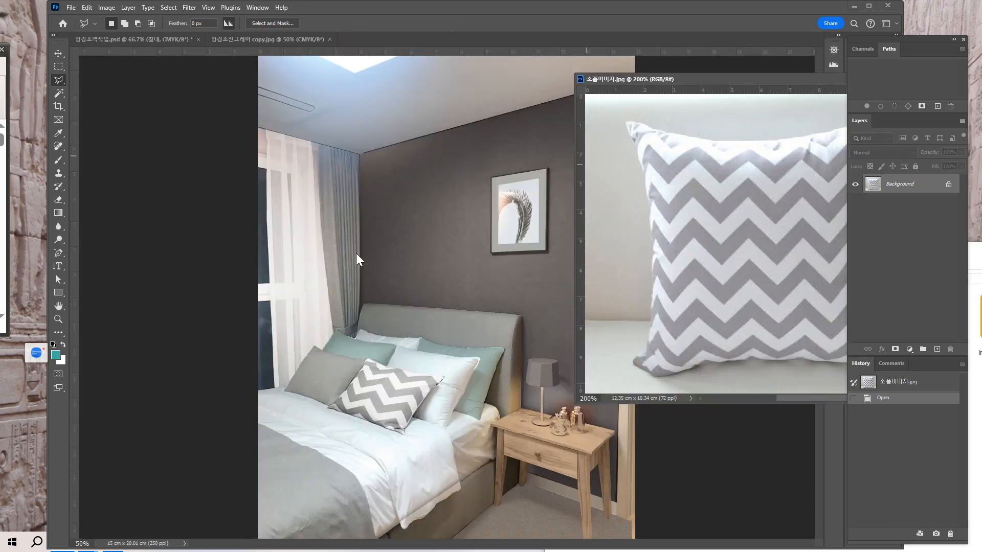
pyautogui.hotkey('ctrl', '+')
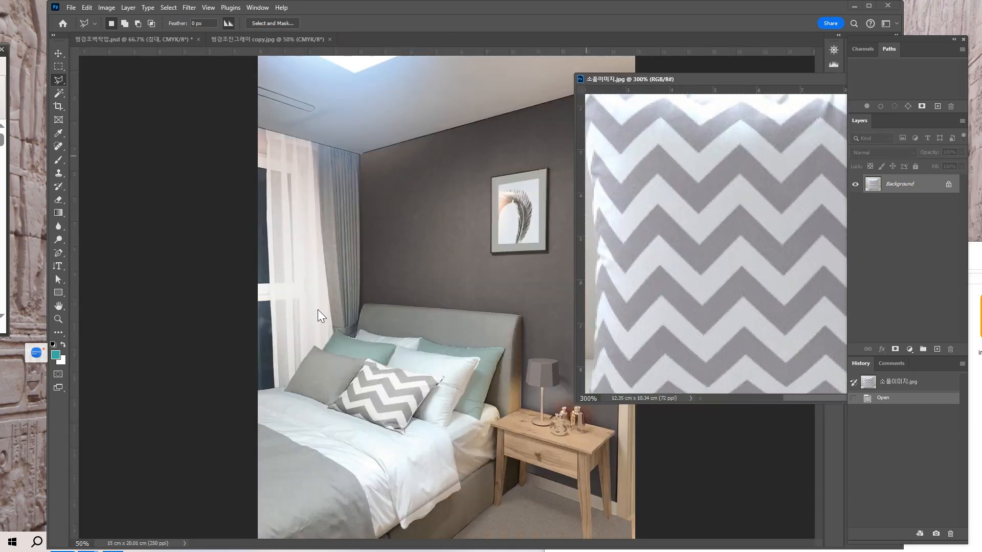
# In 방강조벽작업.psd, start a Pen tool path at the front gray cushion's lower-left corner and add a curved anchor up its left edge.
pyautogui.click(241, 42)
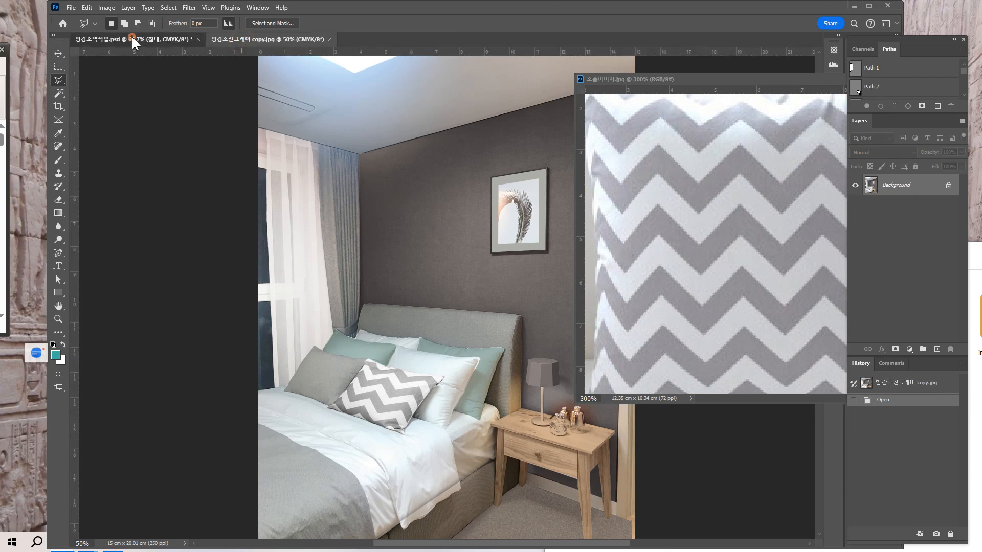
pyautogui.click(133, 37)
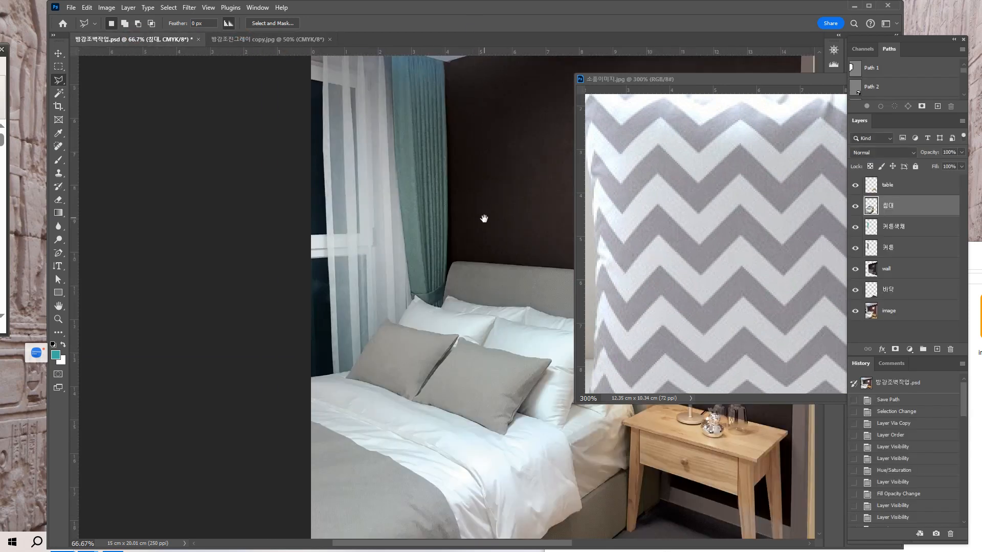
pyautogui.moveTo(483, 219); pyautogui.dragTo(303, 193)
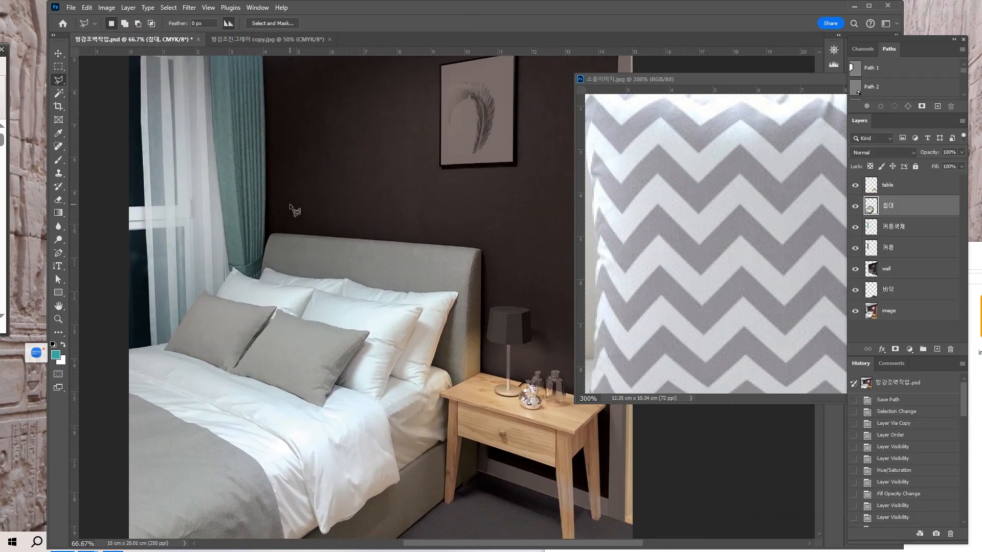
pyautogui.hotkey('ctrl', '+')
pyautogui.moveTo(354, 268); pyautogui.dragTo(398, 232)
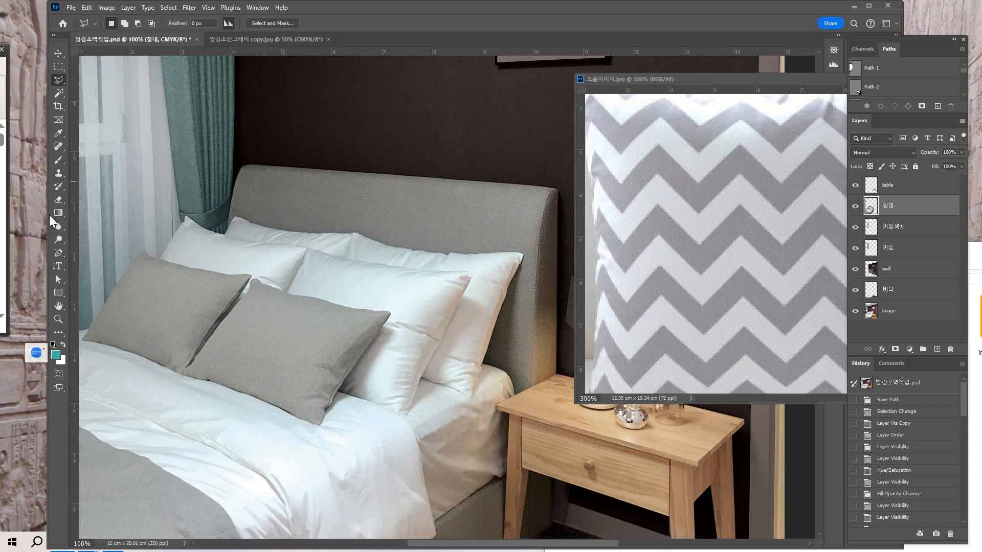
pyautogui.click(59, 253)
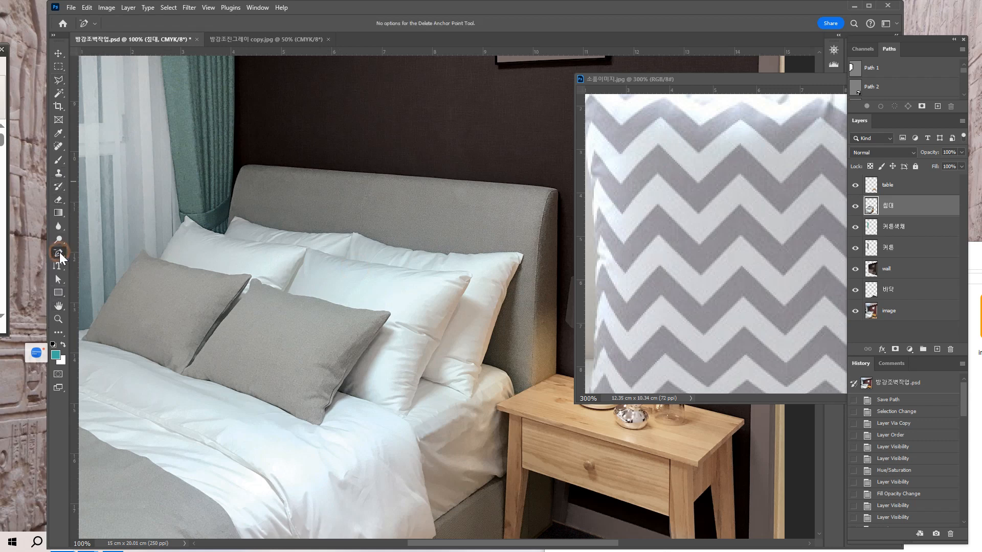
pyautogui.click(99, 254)
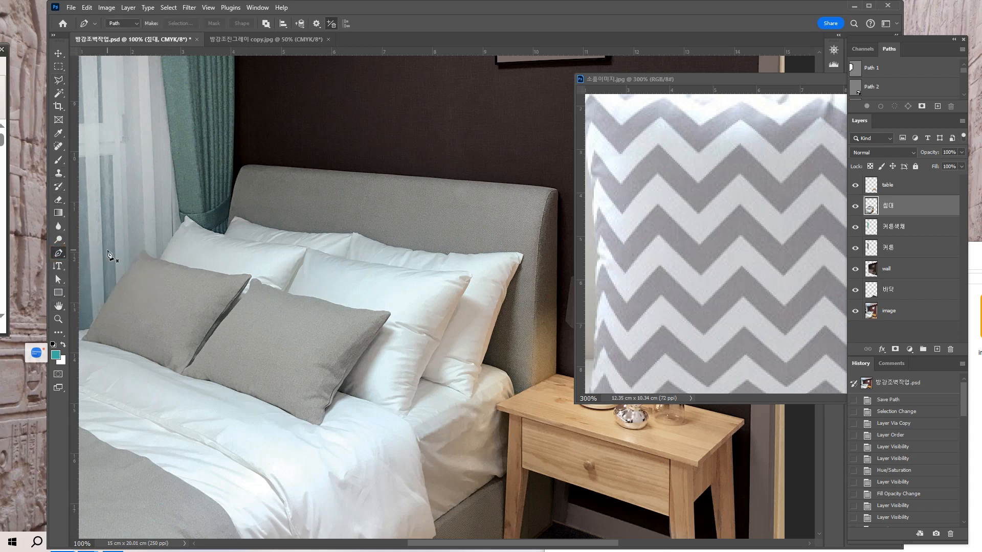
pyautogui.hotkey('ctrl', '+')
pyautogui.moveTo(105, 261); pyautogui.dragTo(253, 173)
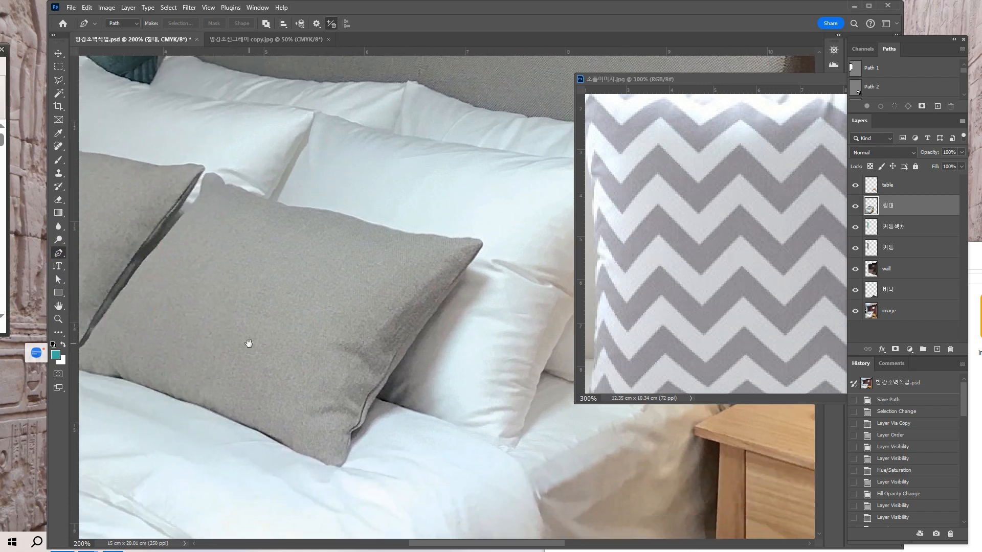
pyautogui.moveTo(270, 347); pyautogui.dragTo(371, 388)
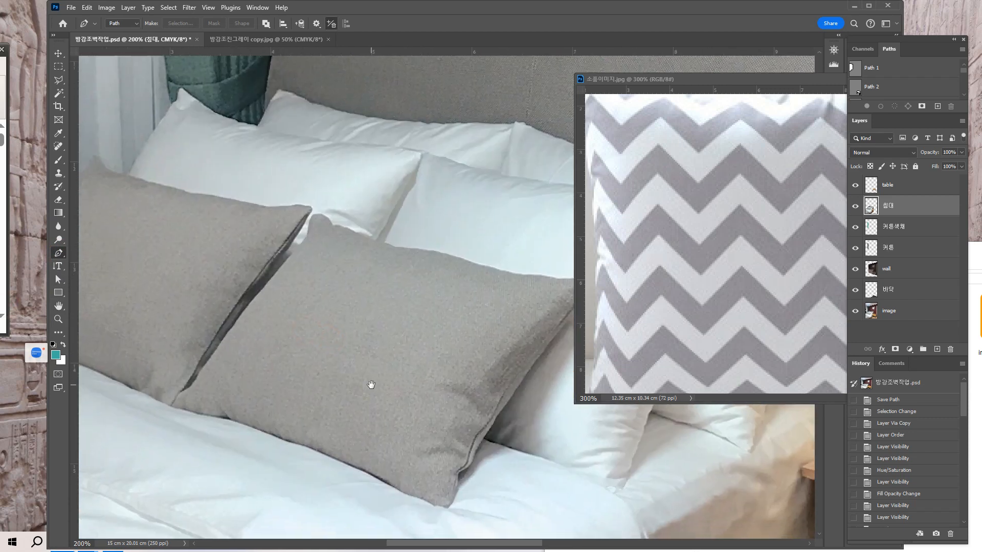
pyautogui.click(169, 407)
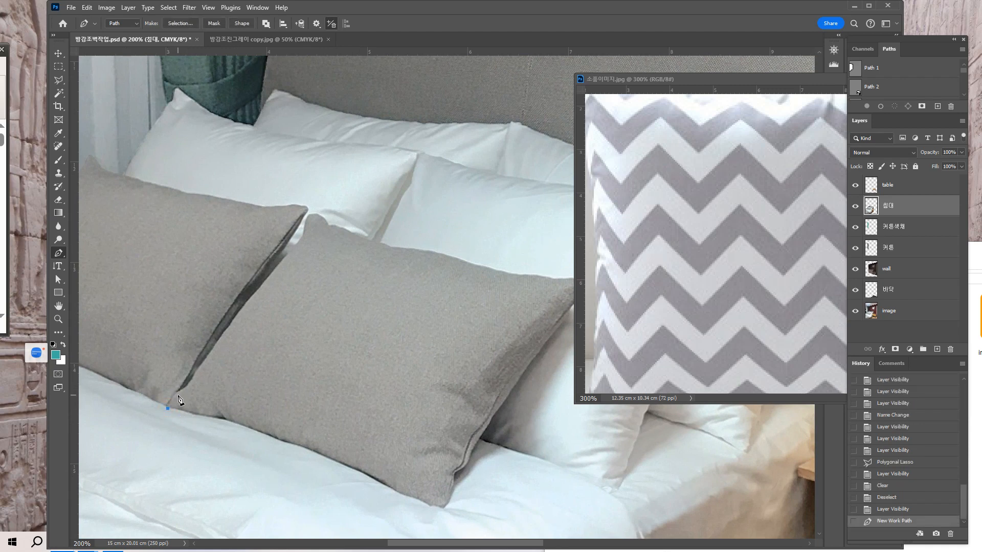
pyautogui.moveTo(177, 393); pyautogui.dragTo(189, 379)
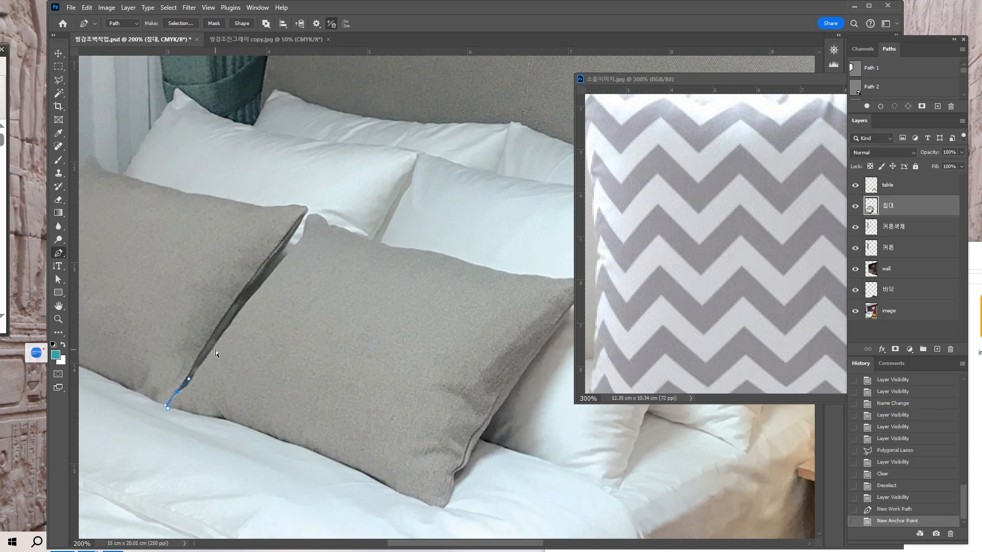
# Retract the curved anchor's outgoing handle and extend the pen path with closely spaced anchors up the lower part of the cushion's left edge.
pyautogui.hotkey('ctrl', '+')
pyautogui.moveTo(285, 386); pyautogui.dragTo(406, 391)
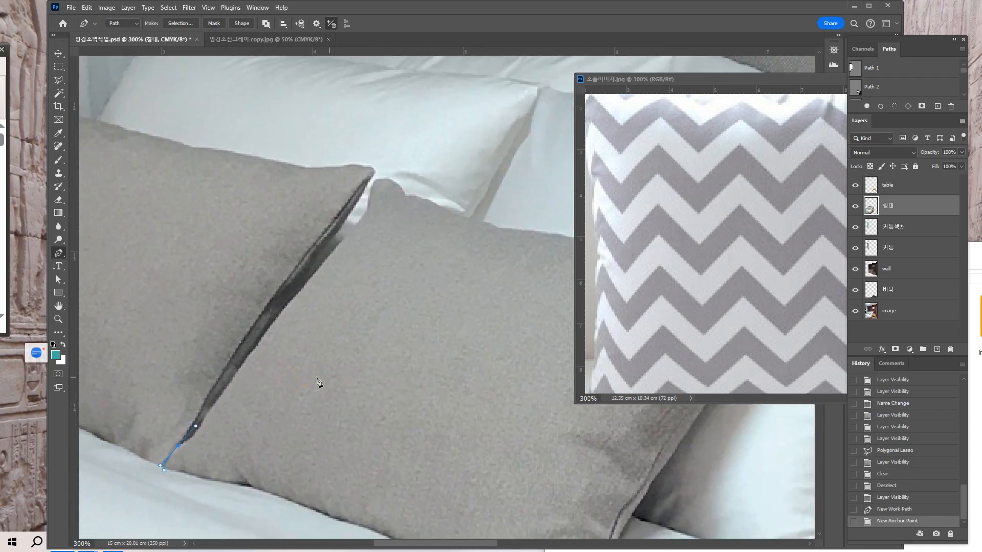
pyautogui.click(178, 447)
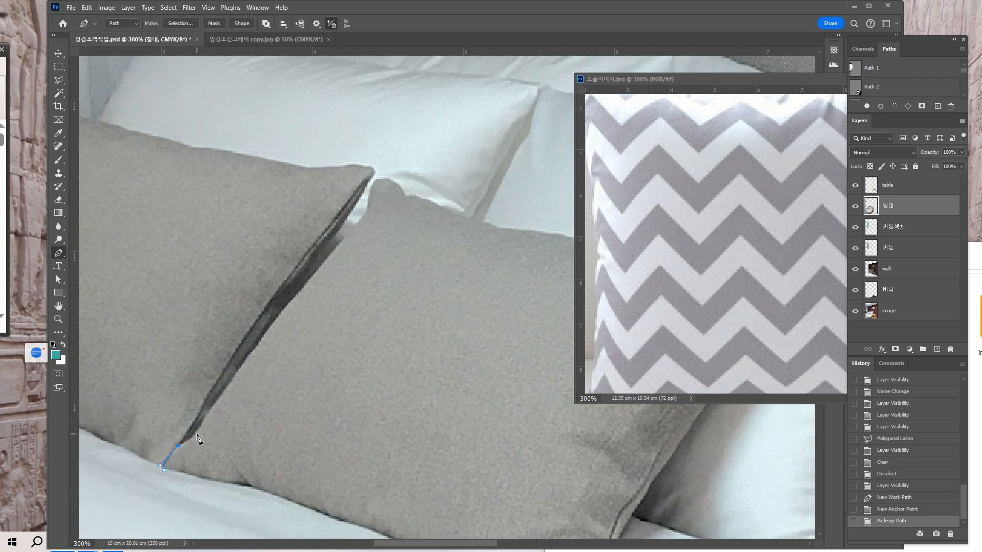
pyautogui.moveTo(193, 440); pyautogui.dragTo(199, 424)
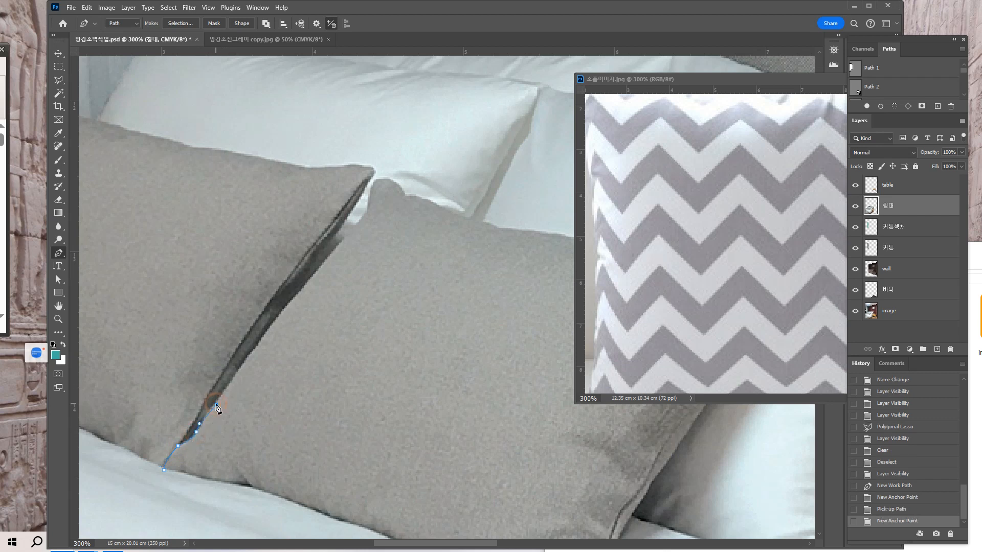
pyautogui.moveTo(217, 407); pyautogui.dragTo(220, 404)
pyautogui.hotkey('ctrl', 'z')
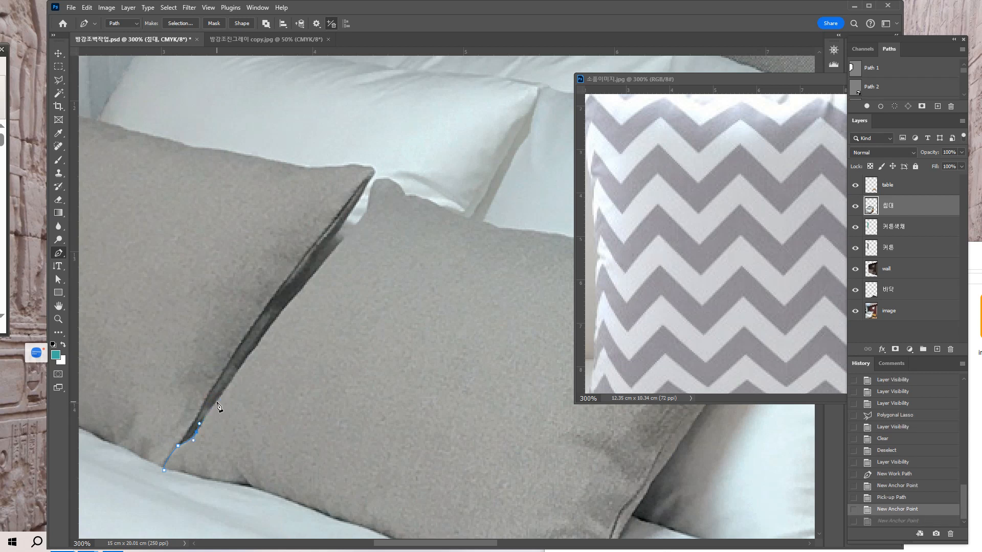
pyautogui.click(216, 401)
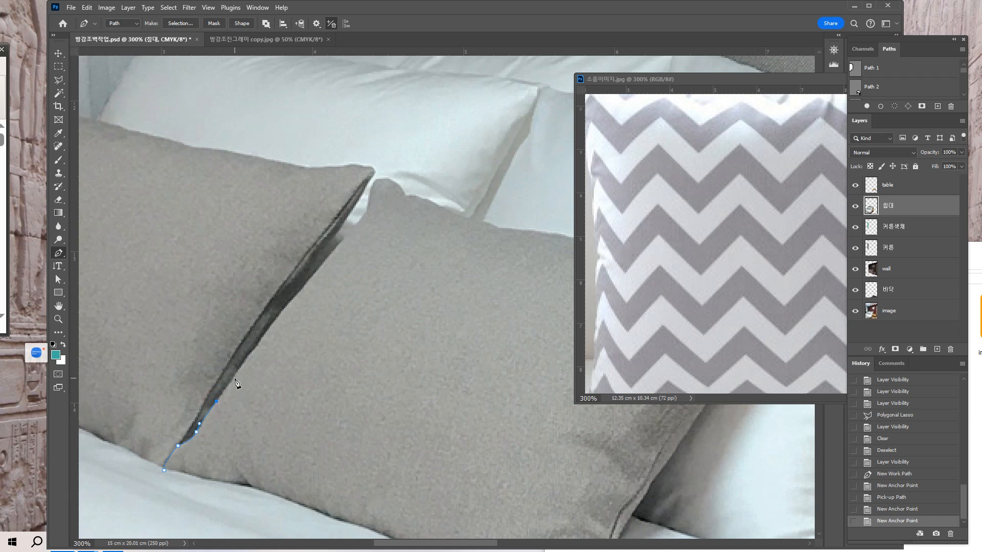
pyautogui.click(236, 376)
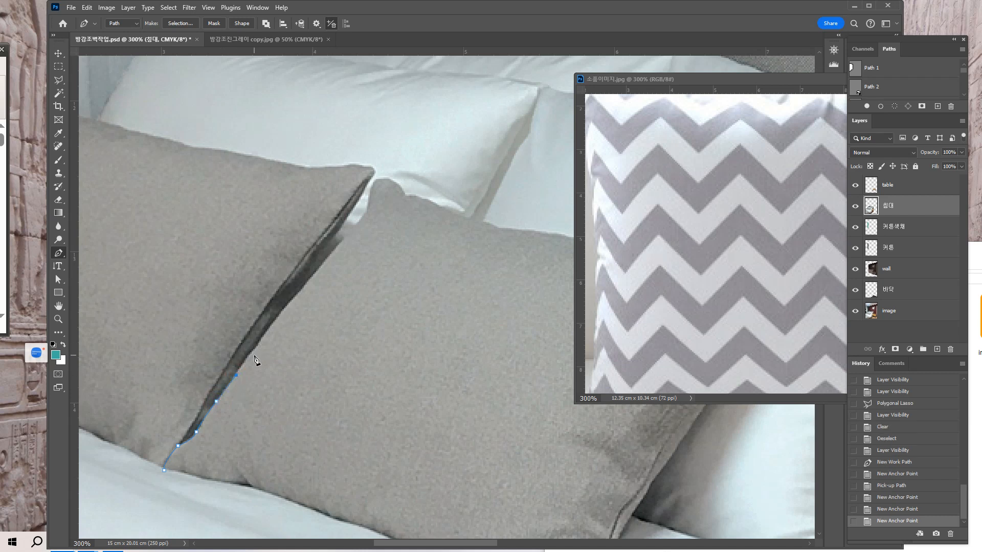
# Trace the rest of the front cushion's left edge up to the base of its upper-left tip, undoing the misplaced curved anchor.
pyautogui.click(254, 350)
pyautogui.click(257, 347)
pyautogui.click(263, 335)
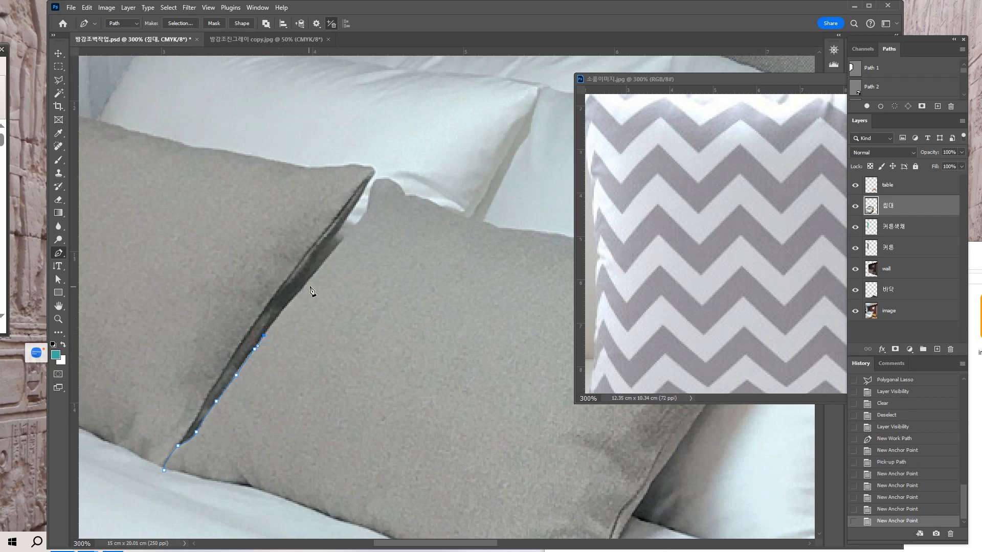
pyautogui.click(280, 313)
pyautogui.moveTo(337, 300); pyautogui.dragTo(298, 360)
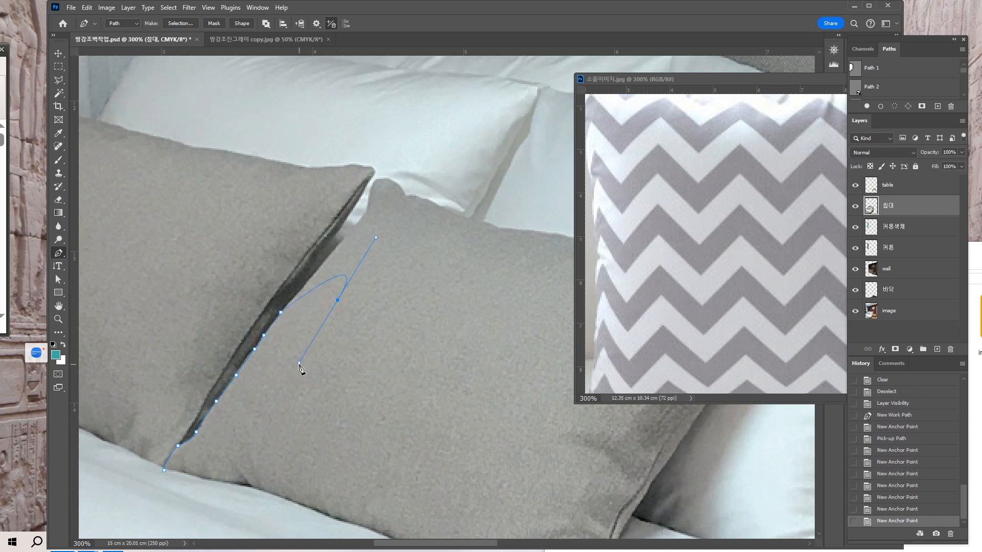
pyautogui.hotkey('ctrl', 'z')
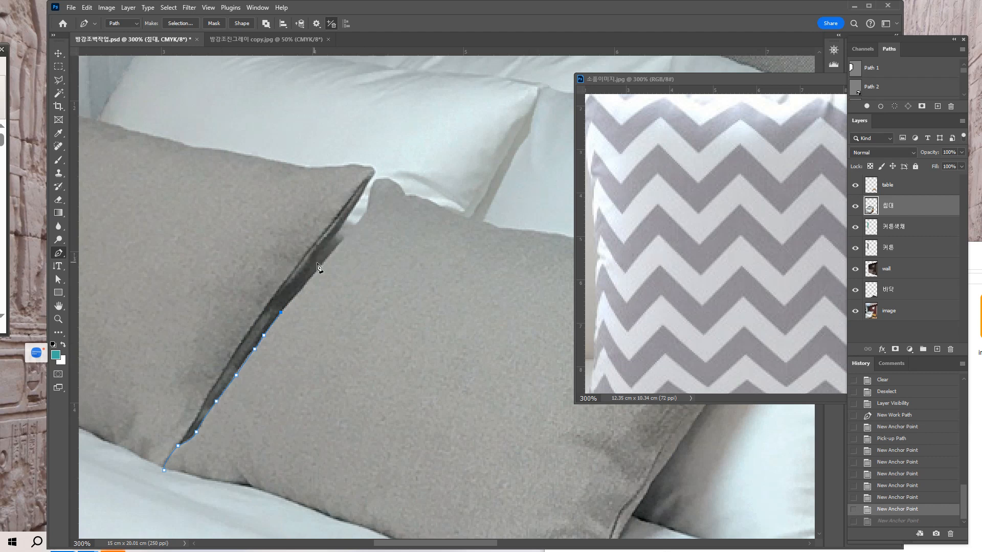
pyautogui.moveTo(321, 265); pyautogui.dragTo(329, 255)
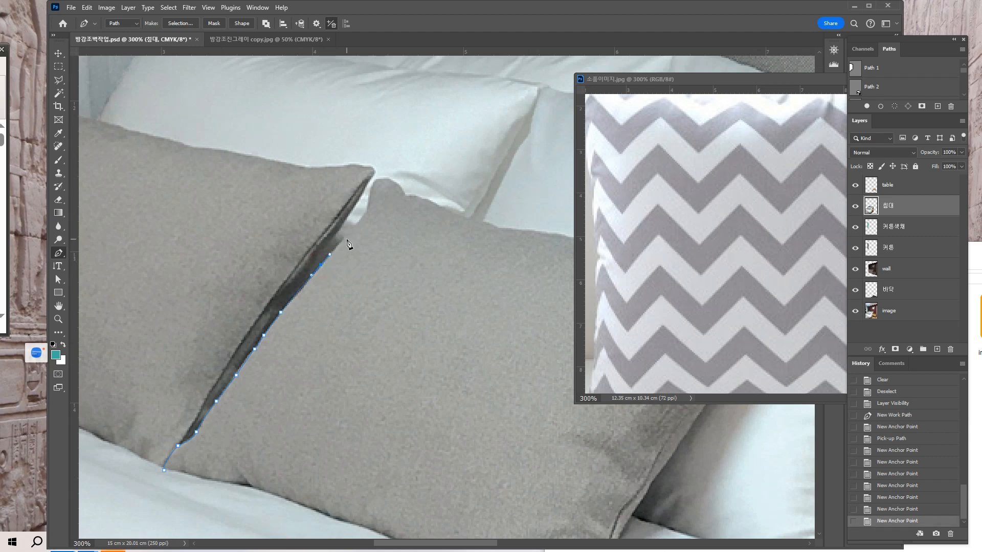
pyautogui.click(344, 239)
pyautogui.moveTo(413, 218); pyautogui.dragTo(387, 287)
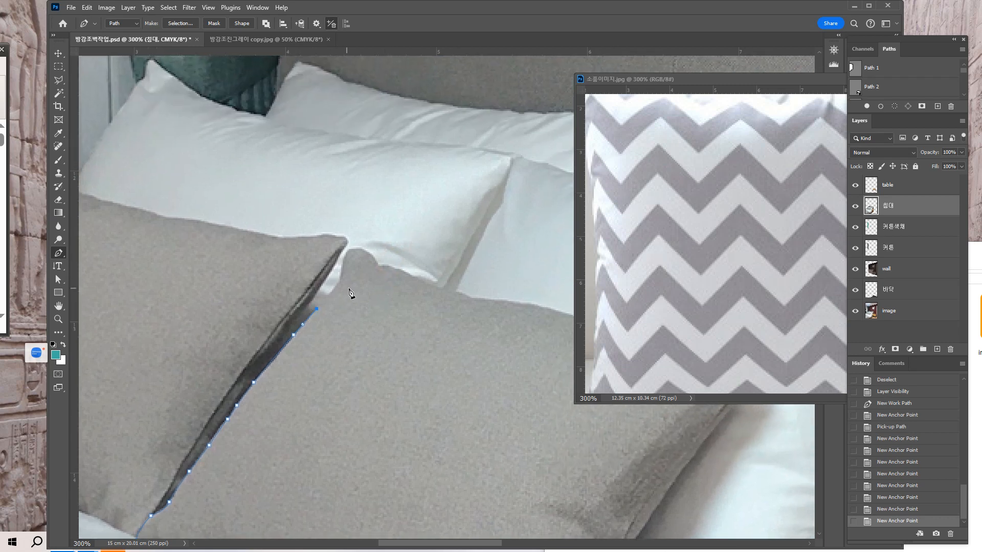
pyautogui.click(340, 283)
# Carry the path around the cushion's rounded upper-left tip with curved anchors, down to the notch on its right side.
pyautogui.hotkey('ctrl', '+')
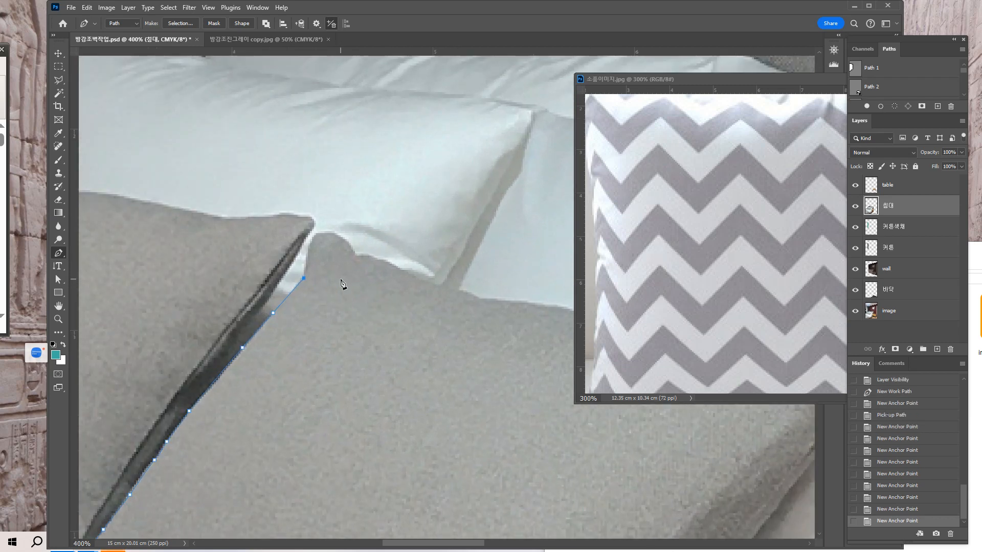
pyautogui.click(305, 252)
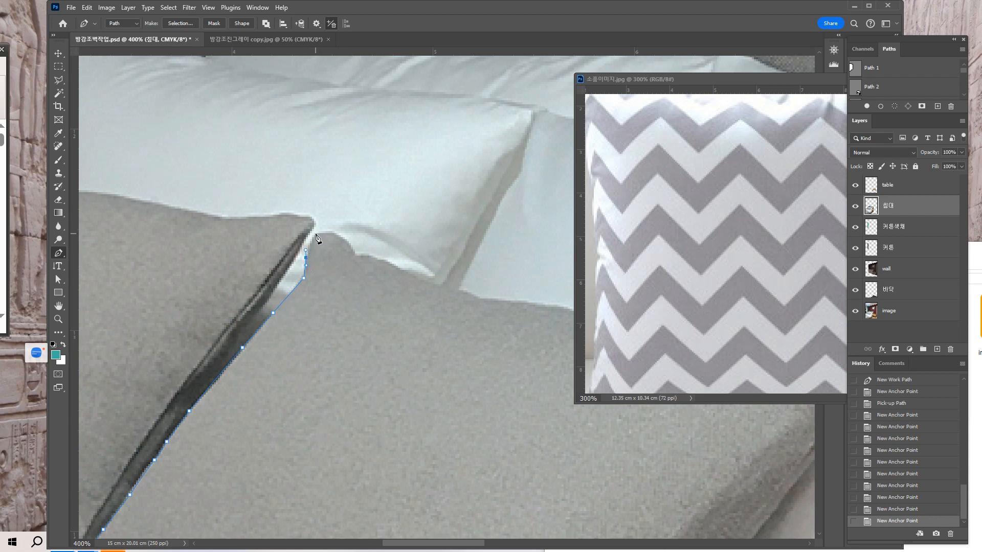
pyautogui.click(315, 233)
pyautogui.moveTo(343, 238); pyautogui.dragTo(364, 250)
pyautogui.click(343, 240)
pyautogui.moveTo(353, 255); pyautogui.dragTo(354, 263)
# Add a curved anchor on the top edge just past the notch, undo the extra anchor after it, and retract the outgoing handle.
pyautogui.press('space')
pyautogui.moveTo(418, 339); pyautogui.dragTo(323, 360)
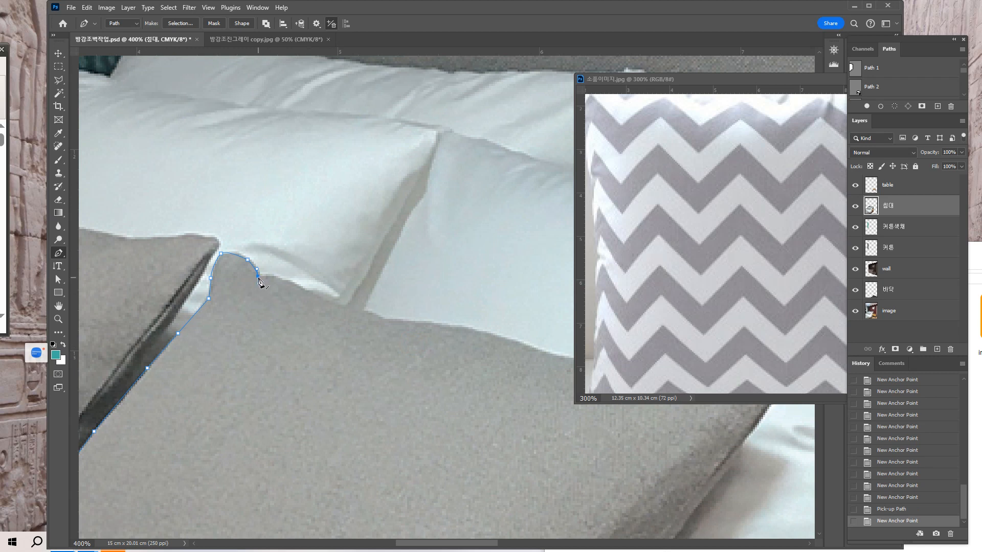
pyautogui.click(257, 277)
pyautogui.moveTo(286, 280); pyautogui.dragTo(307, 287)
pyautogui.hotkey('ctrl', '+')
pyautogui.hotkey('ctrl', '+')
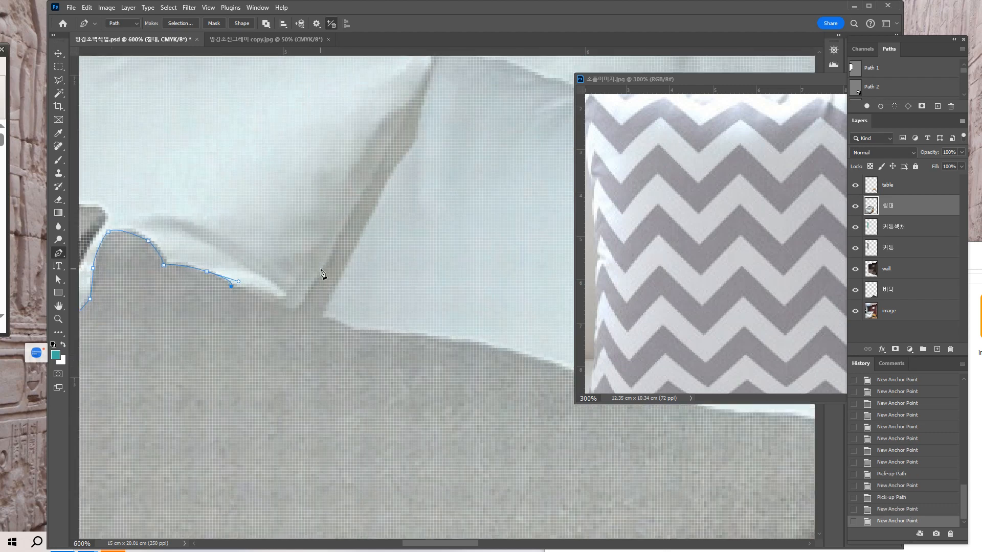
pyautogui.moveTo(313, 314); pyautogui.dragTo(461, 340)
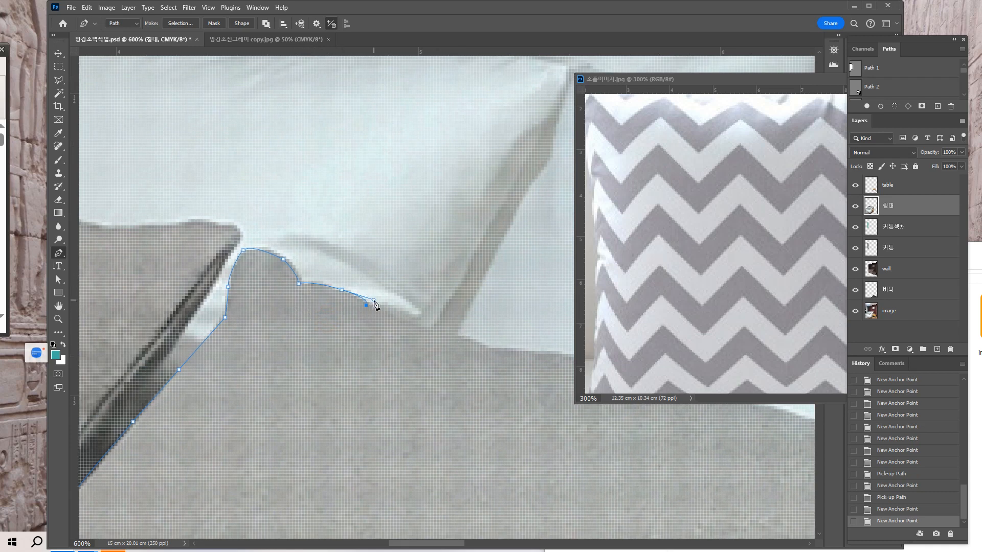
pyautogui.hotkey('ctrl', '-')
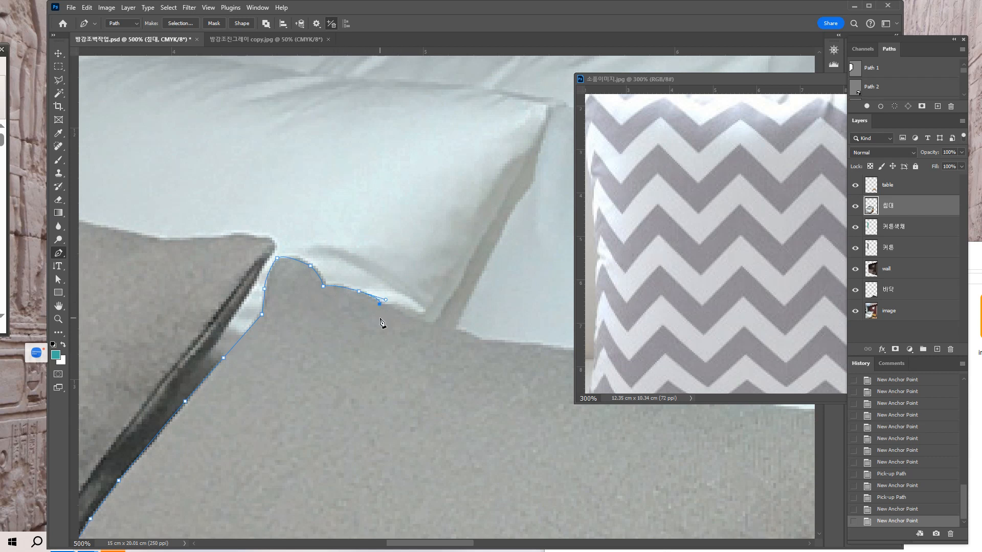
pyautogui.hotkey('ctrl', 'z')
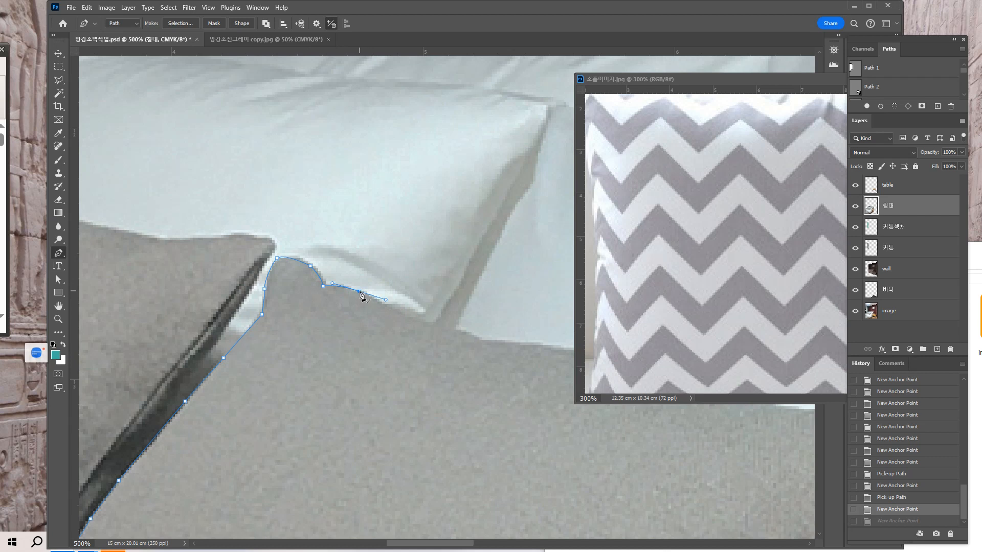
pyautogui.click(359, 292)
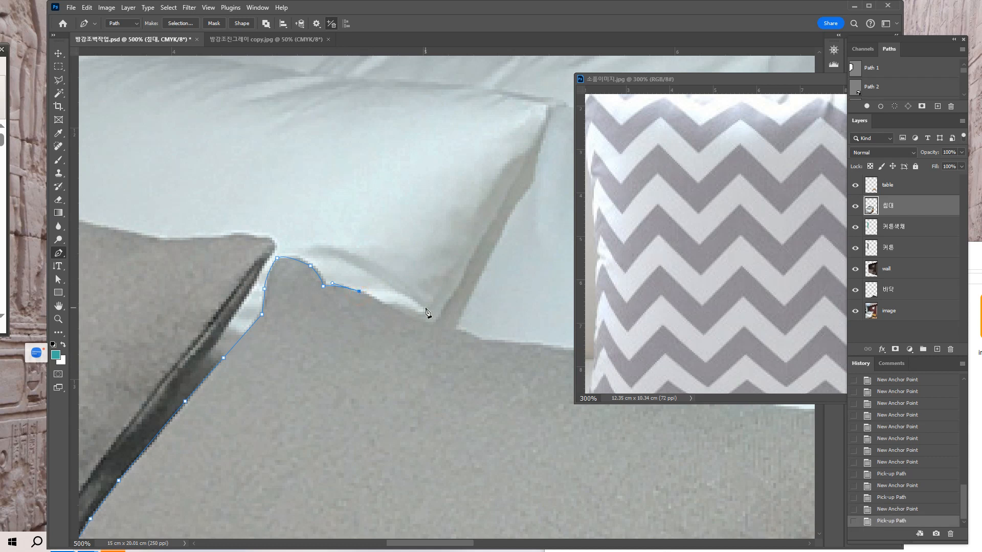
# Place another curved anchor farther along the top edge, before the white pillow's lower corner, and retract its outgoing handle.
pyautogui.hotkey('ctrl', '+')
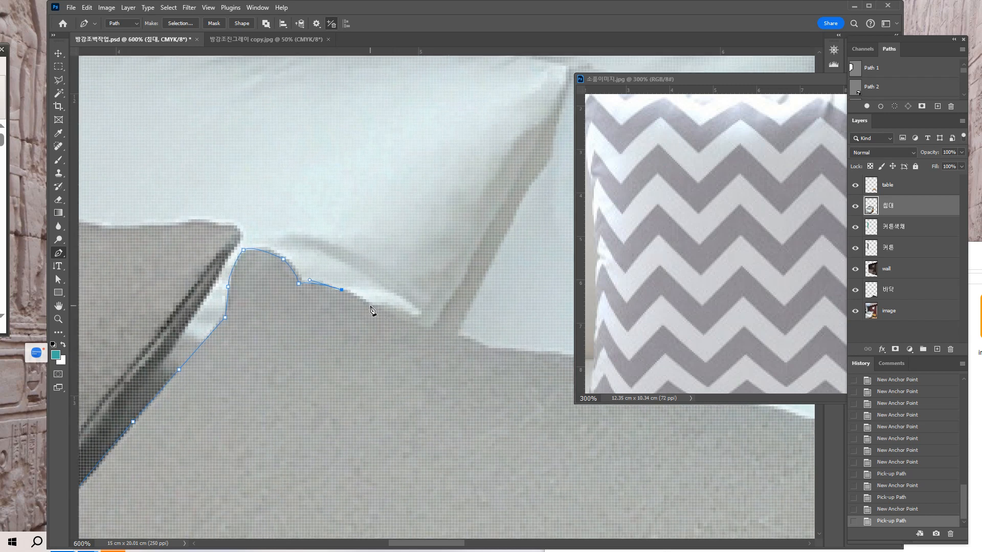
pyautogui.click(370, 305)
pyautogui.moveTo(384, 320); pyautogui.dragTo(387, 320)
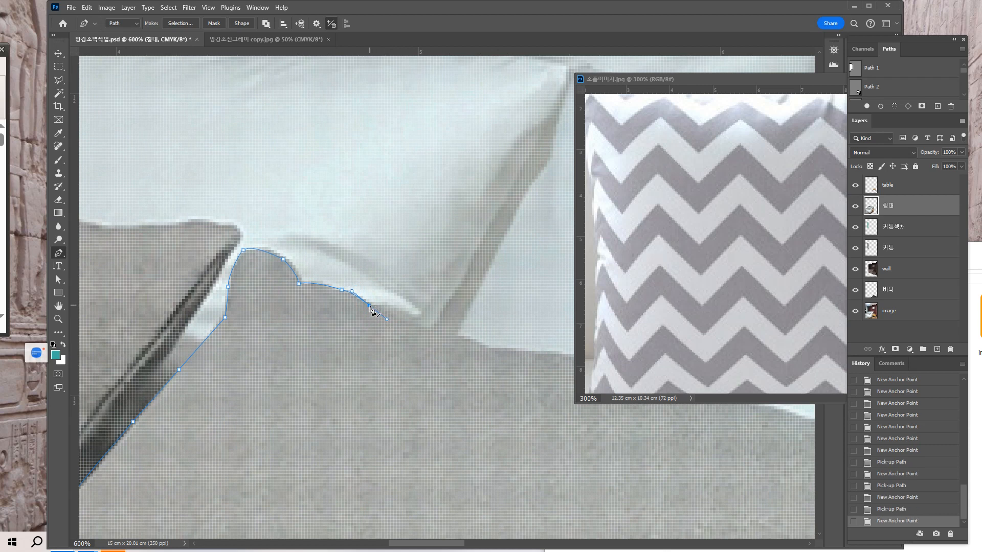
pyautogui.click(371, 307)
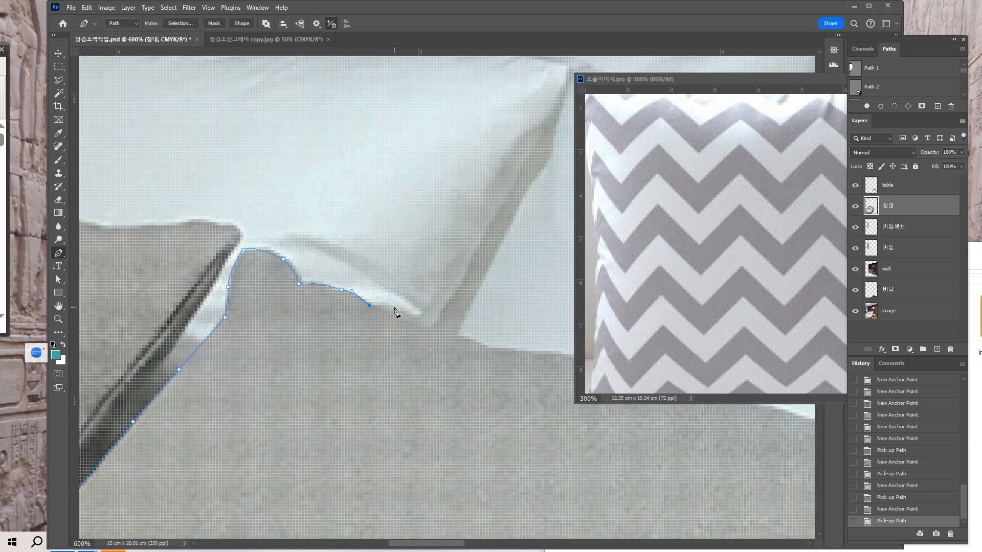
# Trace the cushion's top edge past the white pillow's lower corner to the small dip beyond it, undoing misplaced anchors.
pyautogui.hotkey('ctrl', '-')
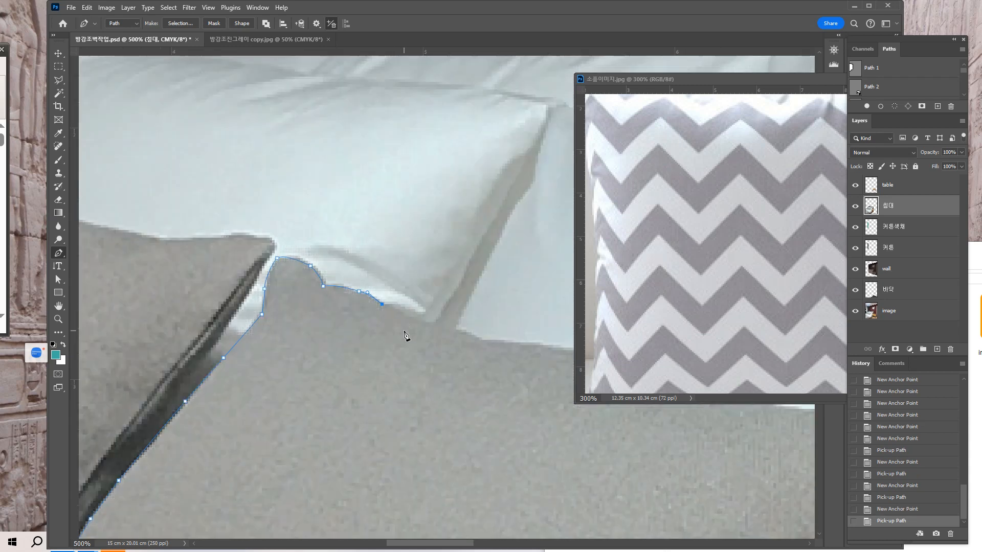
pyautogui.click(405, 306)
pyautogui.click(415, 316)
pyautogui.hotkey('ctrl', 'z')
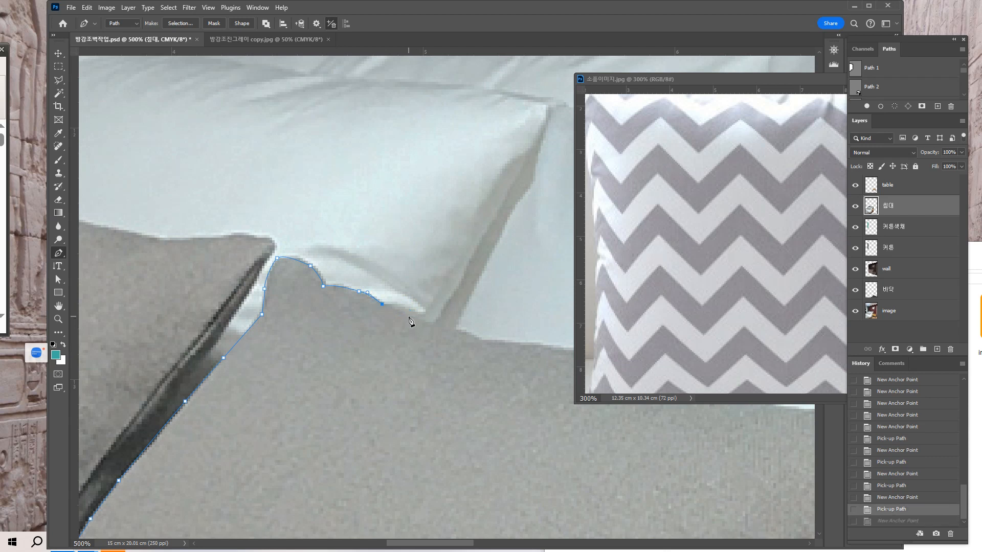
pyautogui.moveTo(432, 344); pyautogui.dragTo(350, 339)
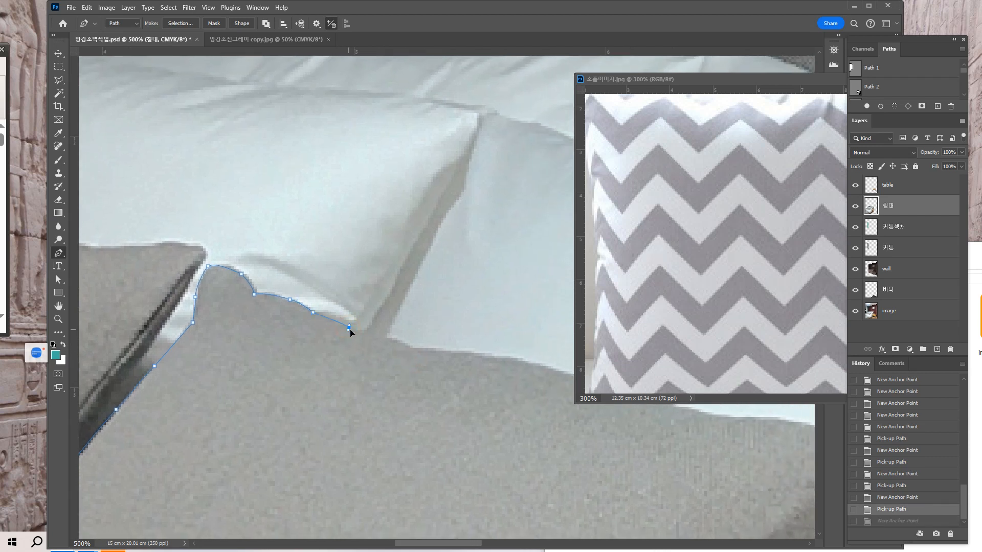
pyautogui.click(359, 334)
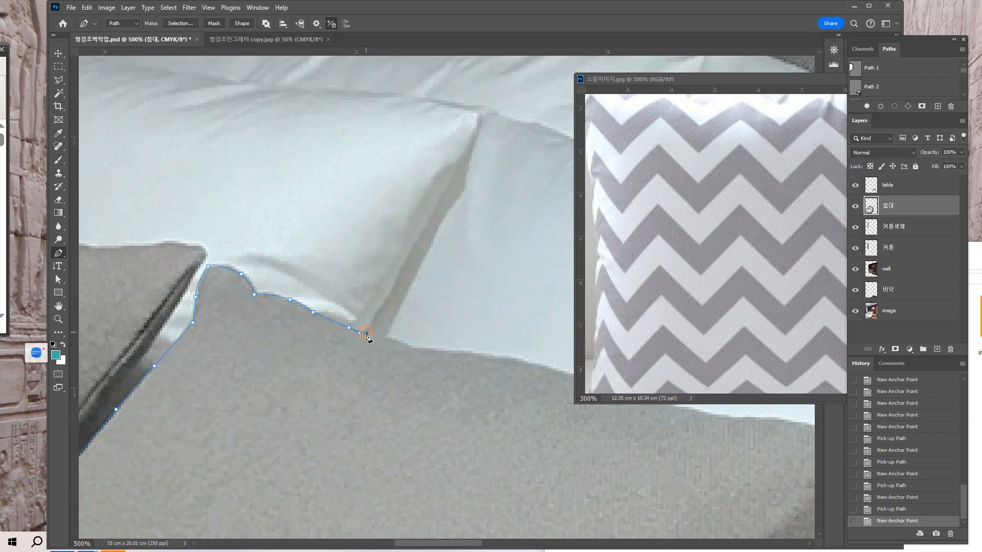
pyautogui.click(367, 334)
pyautogui.click(383, 338)
pyautogui.moveTo(407, 346); pyautogui.dragTo(412, 348)
pyautogui.click(415, 351)
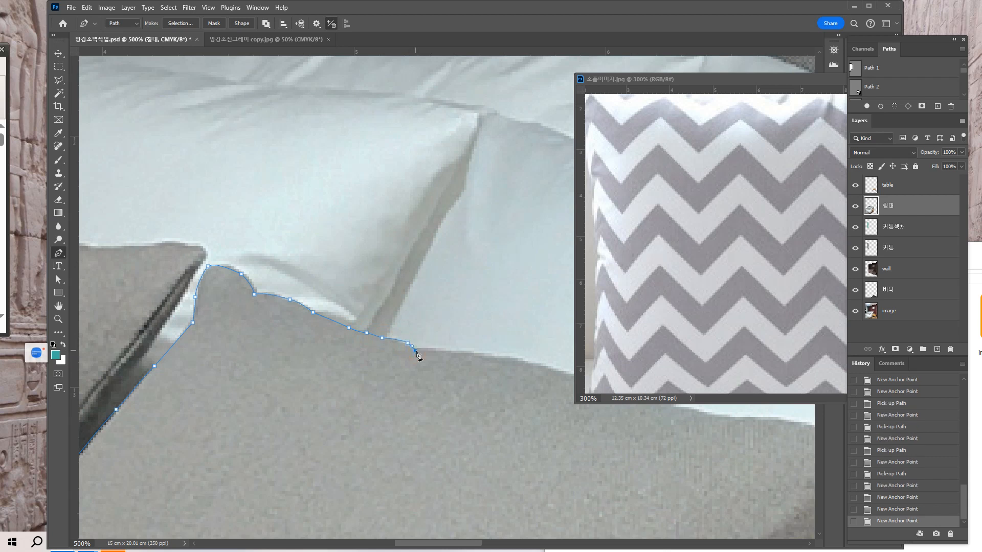
pyautogui.hotkey('ctrl', 'z')
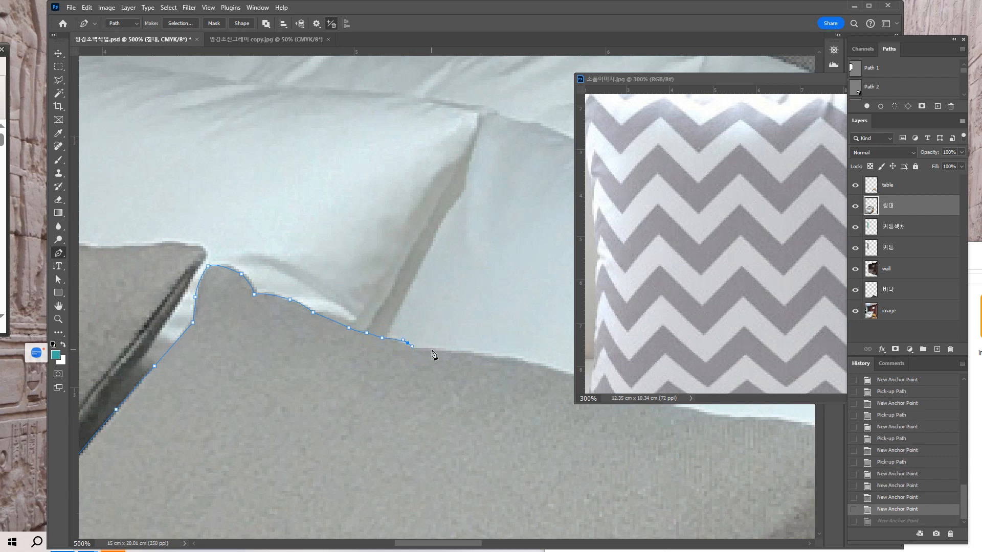
# Add a curved anchor just beyond the dip in the top edge, undo the following anchor, and retract the curved anchor's outgoing handle.
pyautogui.click(432, 351)
pyautogui.moveTo(444, 348); pyautogui.dragTo(446, 348)
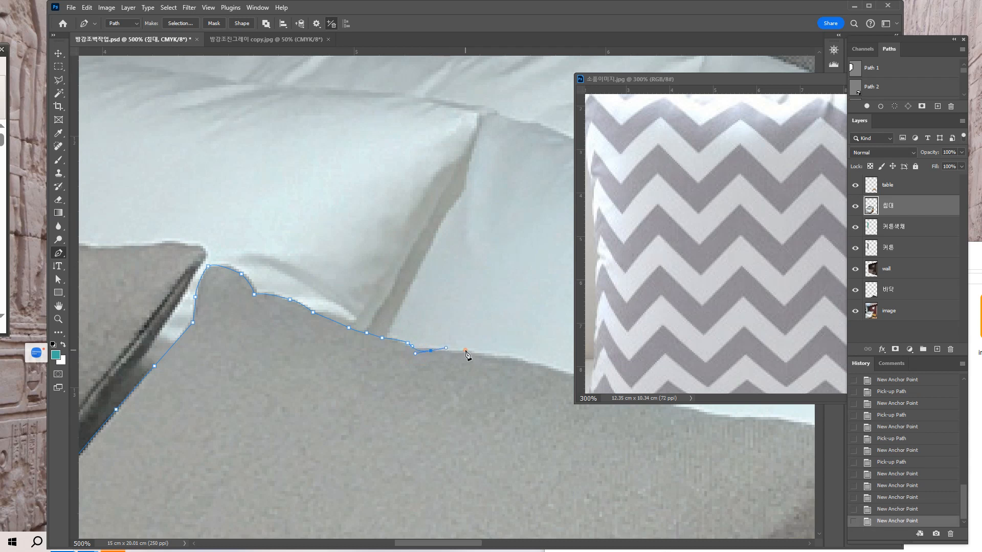
pyautogui.click(467, 350)
pyautogui.hscroll(3, 412, 393)
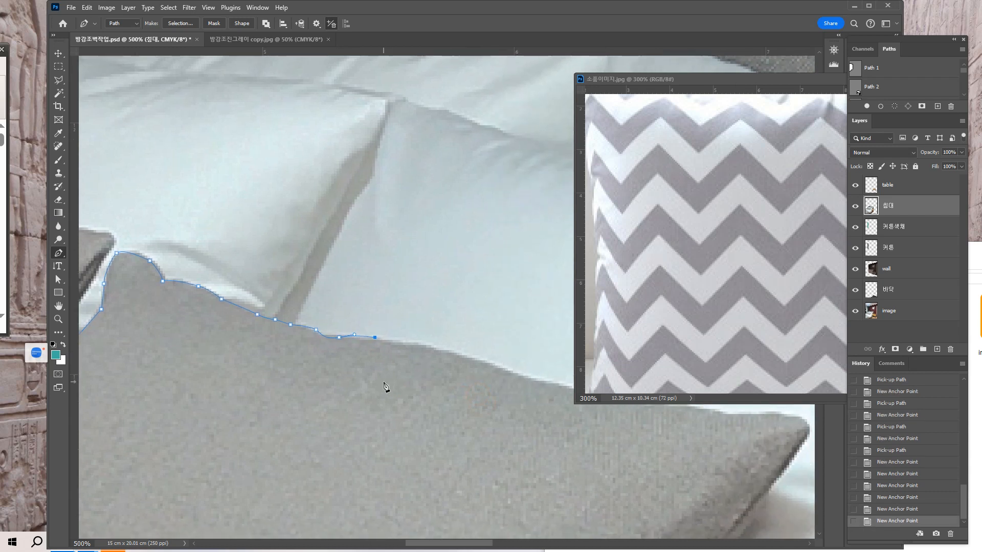
pyautogui.hotkey('ctrl', 'z')
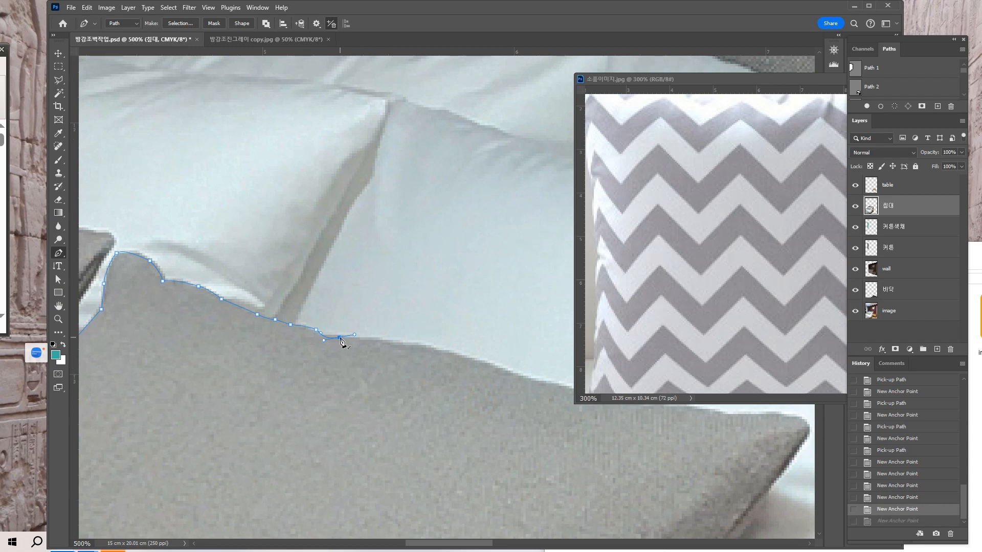
pyautogui.click(340, 338)
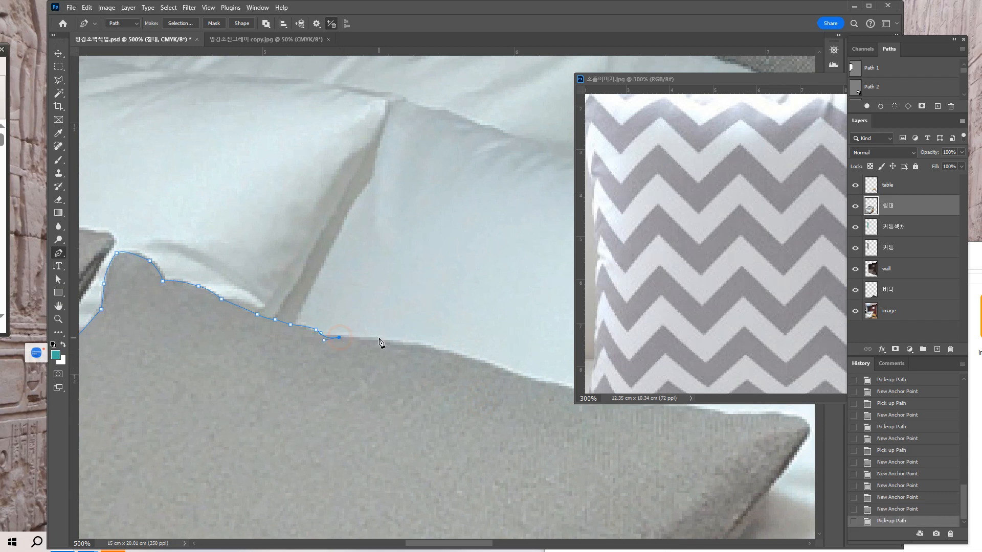
# Extend the path along the middle of the top edge, ending in a curved anchor with its outgoing handle retracted.
pyautogui.moveTo(388, 340); pyautogui.dragTo(389, 341)
pyautogui.click(413, 342)
pyautogui.click(462, 356)
pyautogui.moveTo(471, 361); pyautogui.dragTo(471, 361)
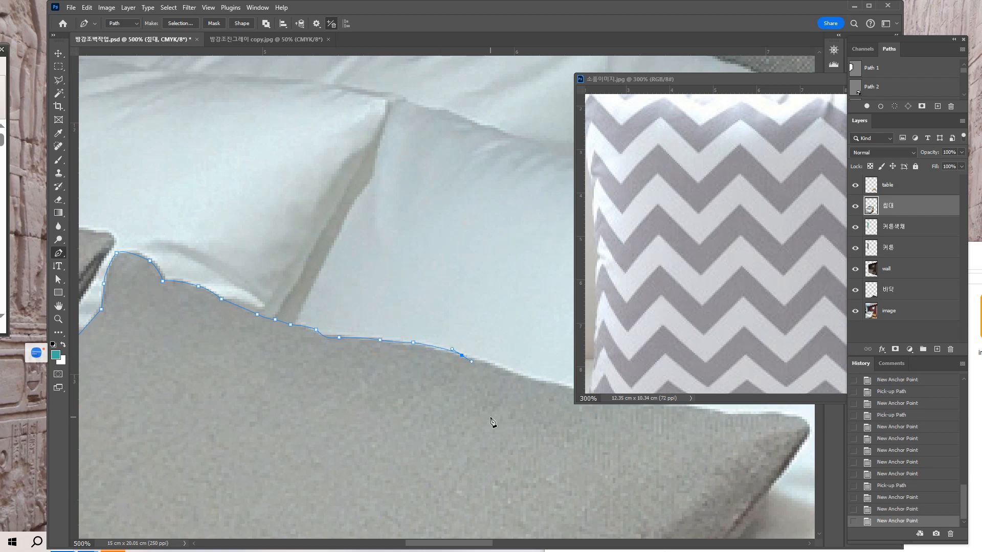
pyautogui.moveTo(495, 421); pyautogui.dragTo(343, 431)
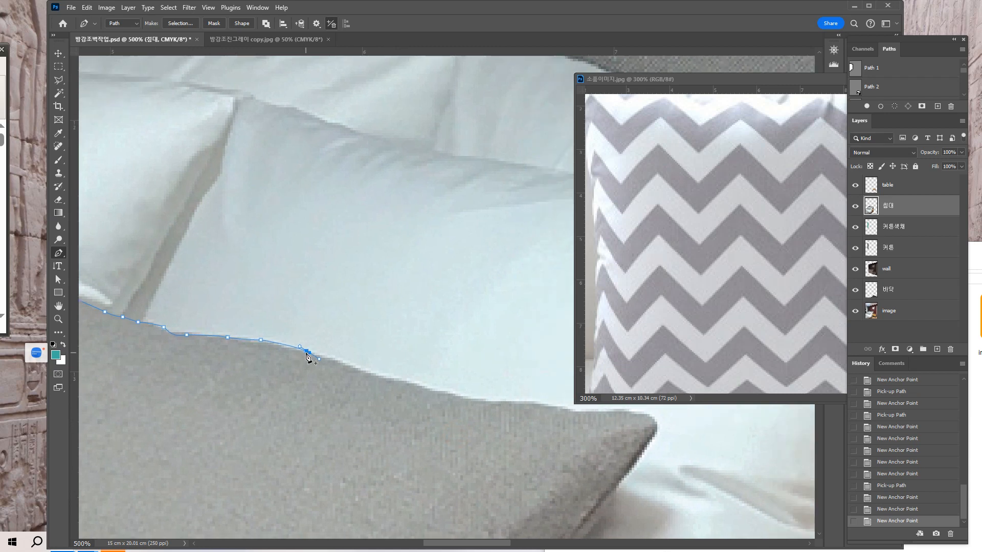
pyautogui.click(310, 354)
# Extend the path along the descending part of the cushion's top edge, bringing it close to the upper-right corner.
pyautogui.moveTo(343, 364); pyautogui.dragTo(365, 370)
pyautogui.moveTo(441, 411); pyautogui.dragTo(392, 395)
pyautogui.click(333, 376)
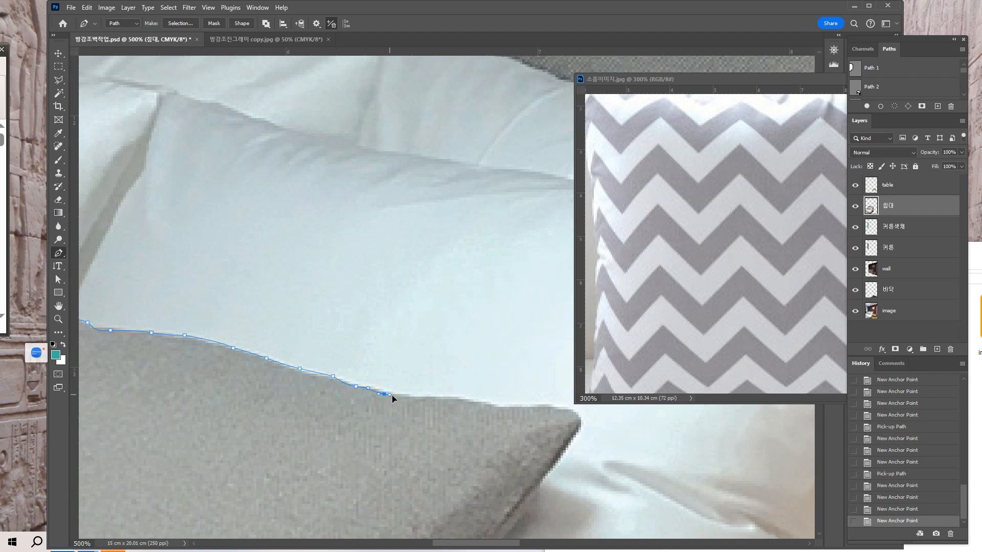
pyautogui.click(415, 396)
pyautogui.moveTo(463, 399); pyautogui.dragTo(482, 403)
# Carry the path to the end of the top edge and curve it around the cushion's upper-right corner.
pyautogui.moveTo(441, 446); pyautogui.dragTo(393, 432)
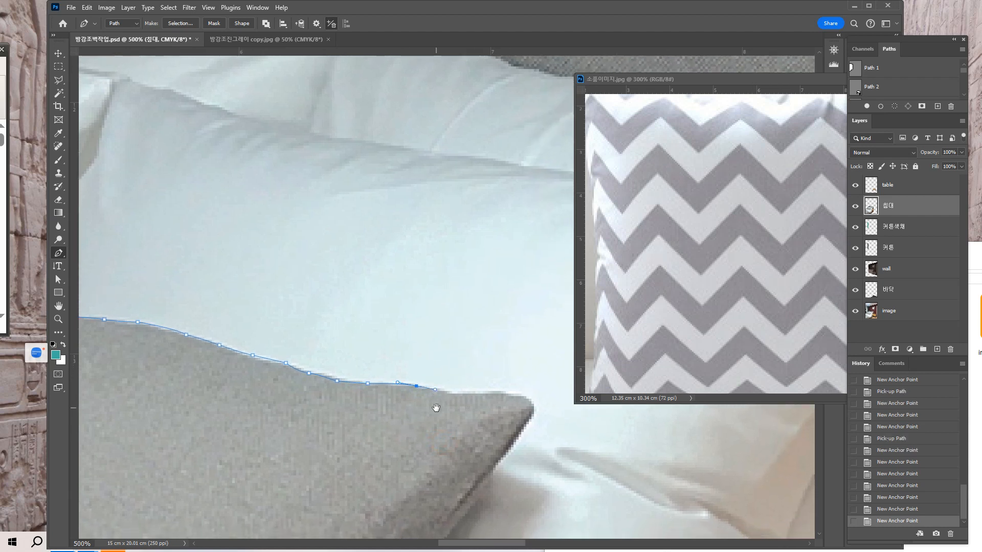
pyautogui.click(460, 391)
pyautogui.moveTo(463, 394); pyautogui.dragTo(522, 431)
# Trace the upper part of the cushion's right edge below the corner, undoing the last misplaced anchor.
pyautogui.scroll(-3, 520, 432)
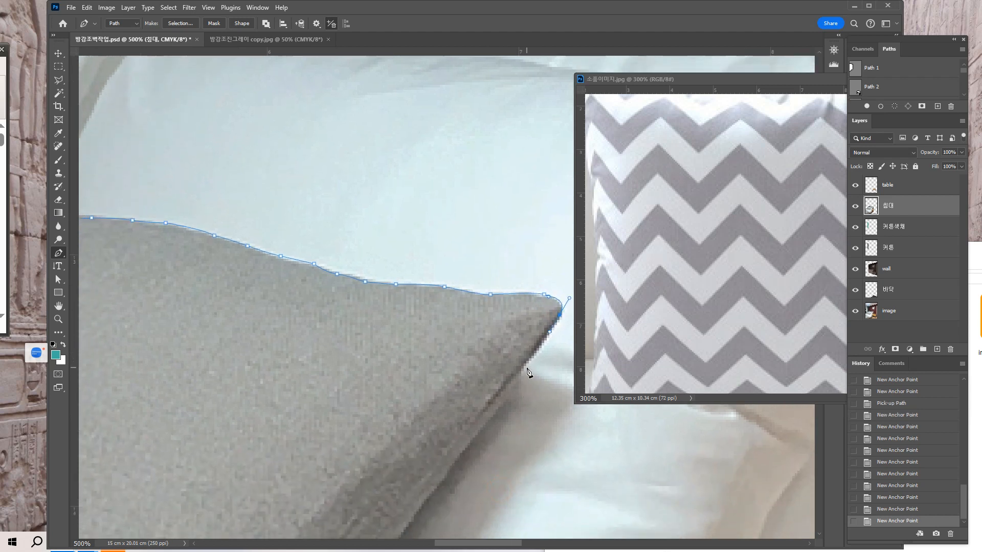
pyautogui.click(524, 367)
pyautogui.moveTo(490, 429); pyautogui.dragTo(486, 425)
pyautogui.click(464, 453)
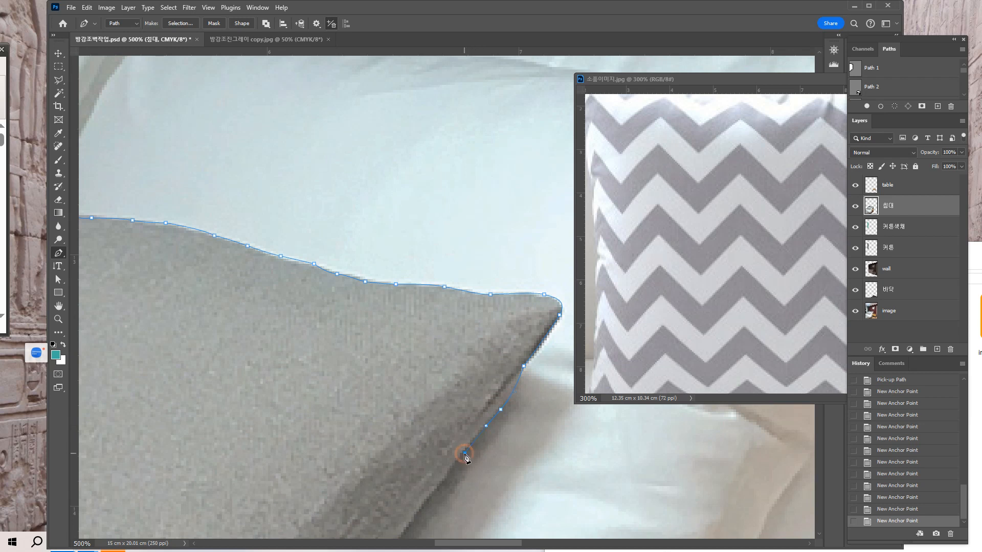
pyautogui.click(449, 480)
pyautogui.hotkey('ctrl', 'z')
# Continue the path with closely spaced anchors down the middle of the cushion's right edge, beside the dark shadow.
pyautogui.moveTo(444, 481); pyautogui.dragTo(496, 336)
pyautogui.click(436, 377)
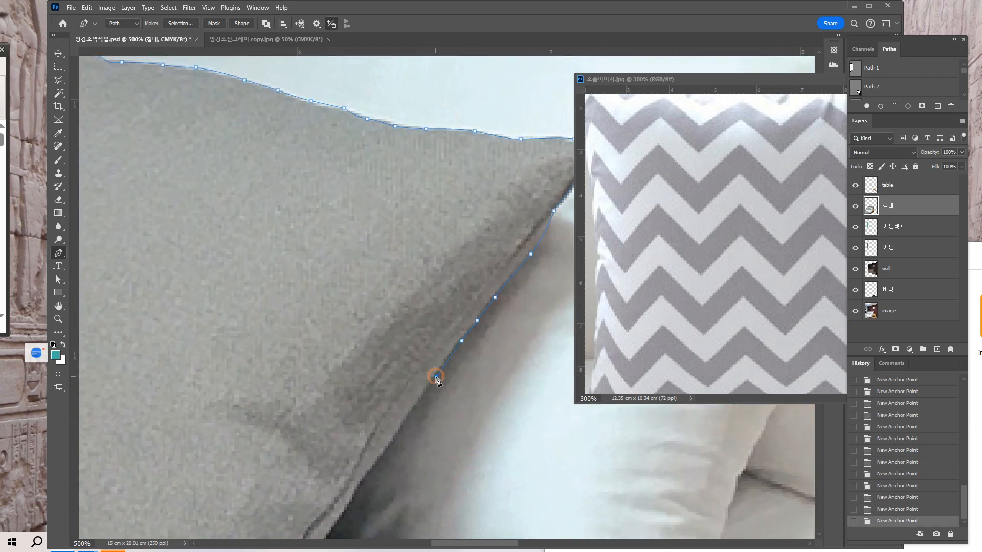
pyautogui.click(416, 408)
pyautogui.click(403, 426)
pyautogui.click(392, 442)
pyautogui.click(390, 447)
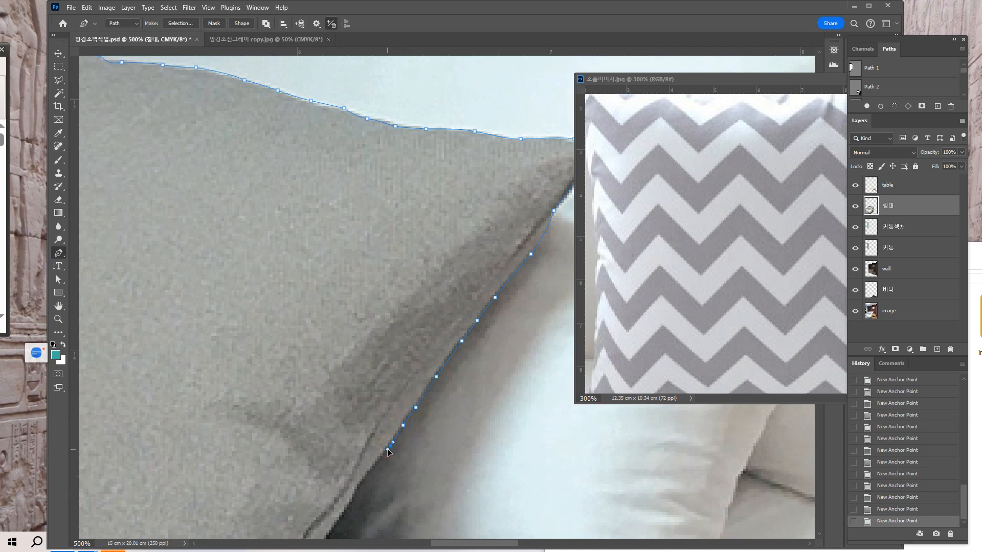
pyautogui.click(359, 484)
# Trace the right edge past the end of the shadow to the seam fold, undoing a misplaced anchor on the way.
pyautogui.moveTo(403, 486); pyautogui.dragTo(426, 380)
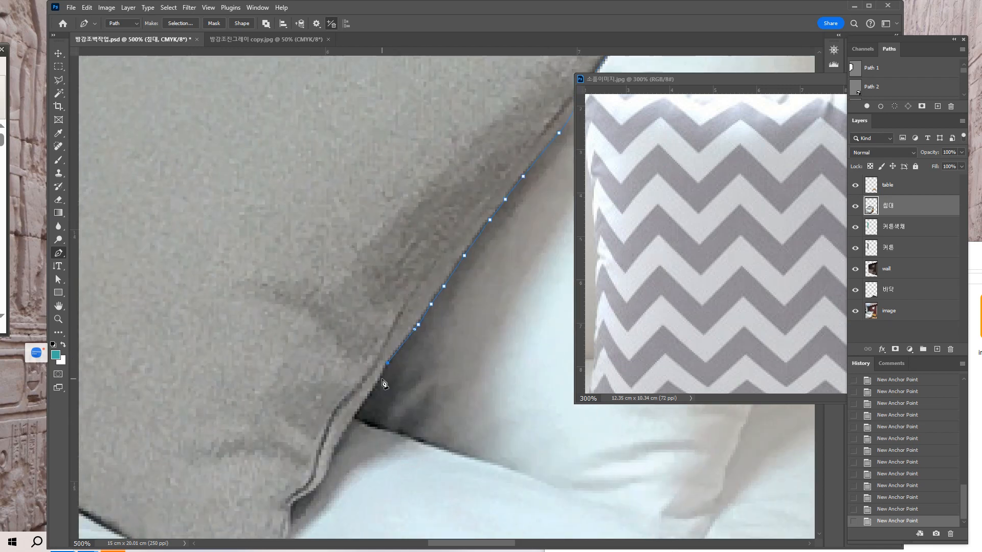
pyautogui.click(355, 417)
pyautogui.click(336, 452)
pyautogui.moveTo(336, 455); pyautogui.dragTo(335, 457)
pyautogui.click(331, 477)
pyautogui.hotkey('ctrl', 'z')
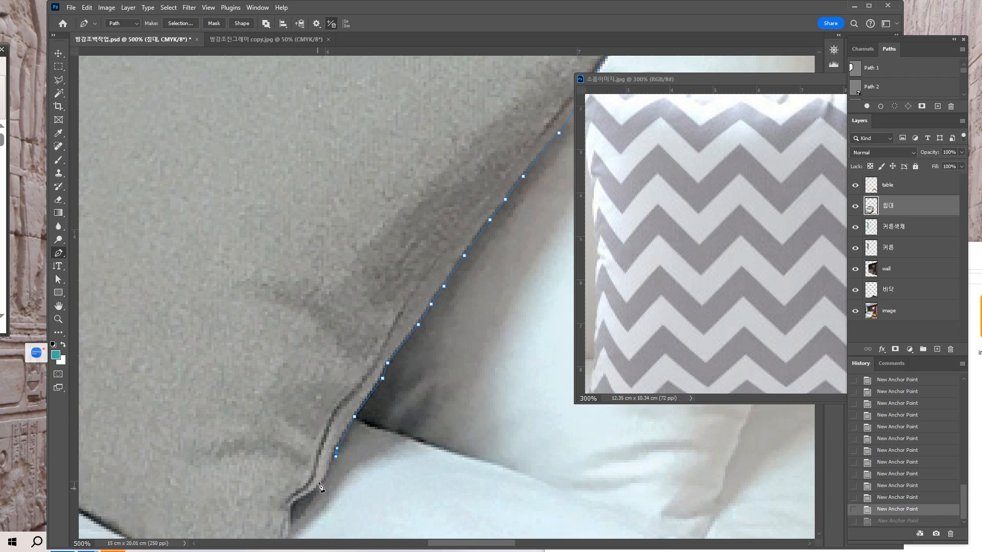
pyautogui.click(323, 483)
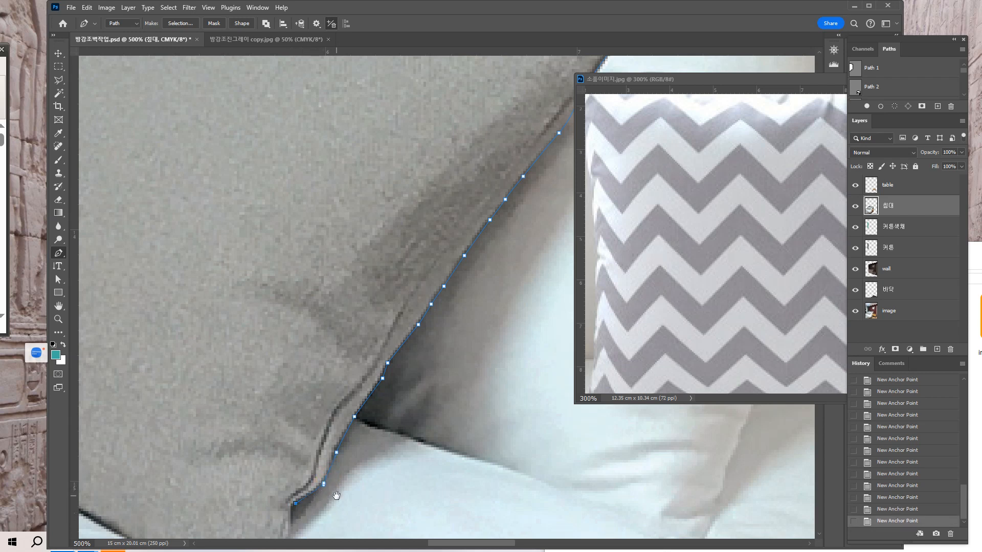
# Continue the path from the seam fold down to the cushion's lower-right tip.
pyautogui.moveTo(336, 496); pyautogui.dragTo(367, 431)
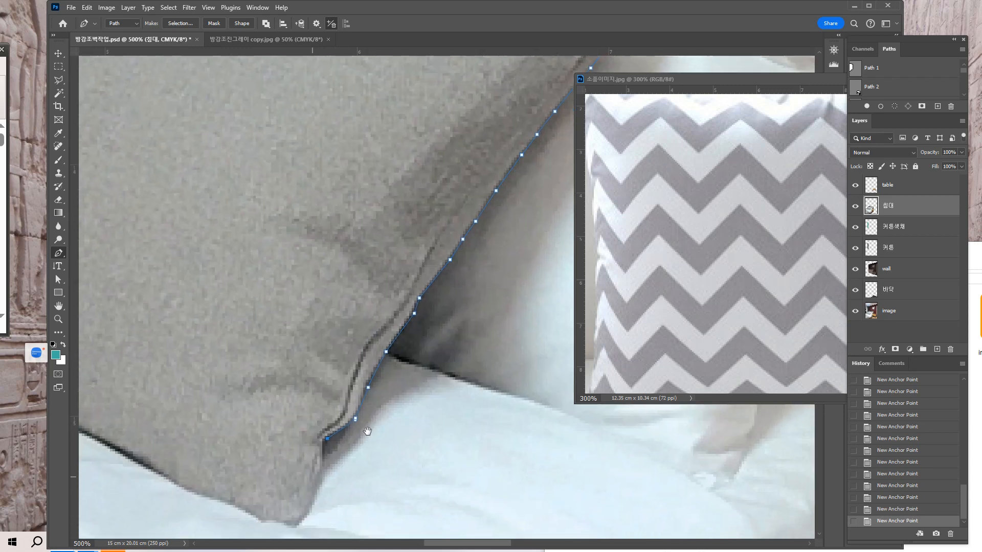
pyautogui.click(323, 467)
pyautogui.moveTo(308, 510); pyautogui.dragTo(306, 513)
pyautogui.click(299, 525)
# Round the cushion's lower-right tip and trace the first stretch of its bottom edge.
pyautogui.moveTo(271, 478); pyautogui.dragTo(395, 465)
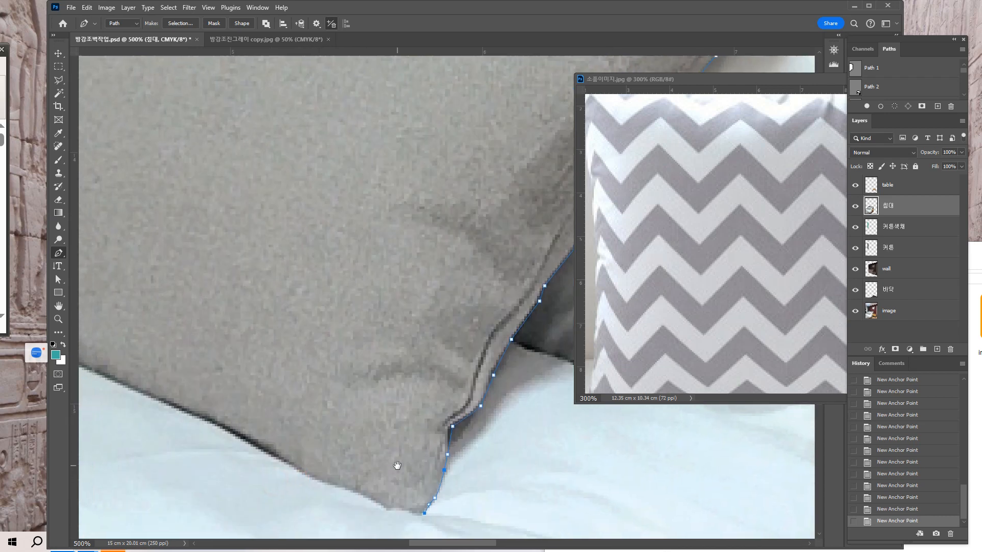
pyautogui.click(402, 513)
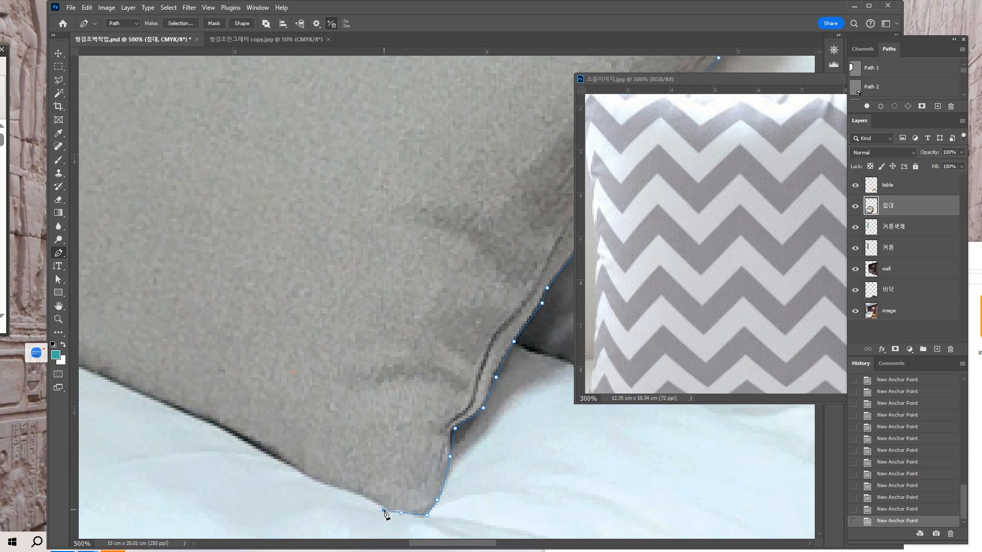
pyautogui.moveTo(296, 377); pyautogui.dragTo(436, 401)
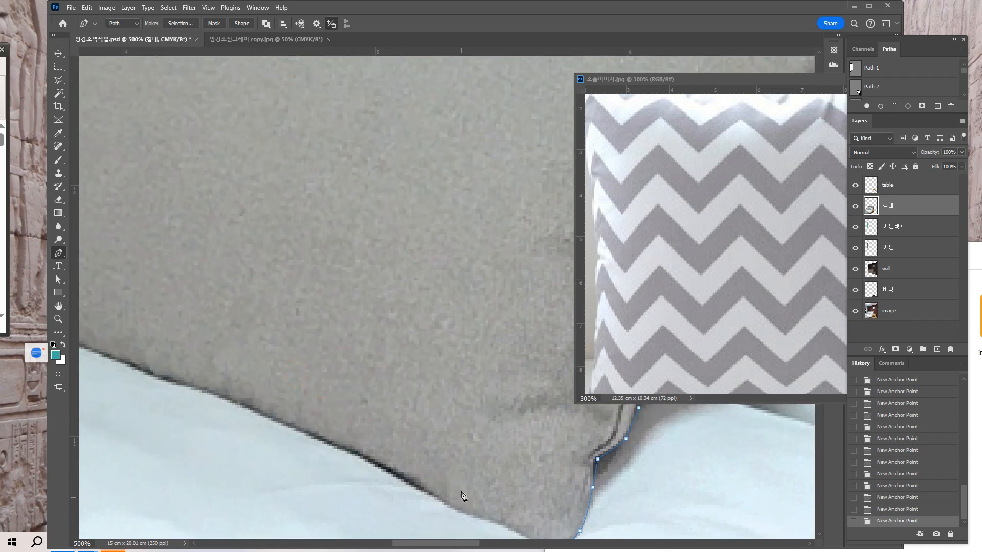
pyautogui.moveTo(460, 473); pyautogui.dragTo(453, 407)
pyautogui.click(472, 458)
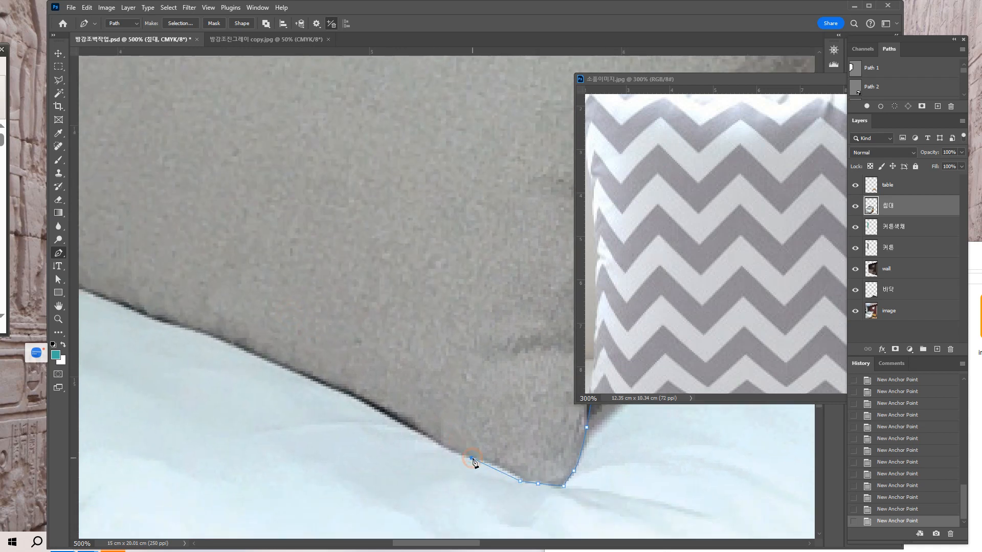
pyautogui.moveTo(473, 461); pyautogui.dragTo(449, 454)
# Pick up the path at its last anchor, trace the rest of the bottom edge and close the path at its starting anchor.
pyautogui.moveTo(365, 321); pyautogui.dragTo(604, 394)
pyautogui.hotkey('ctrl', '-')
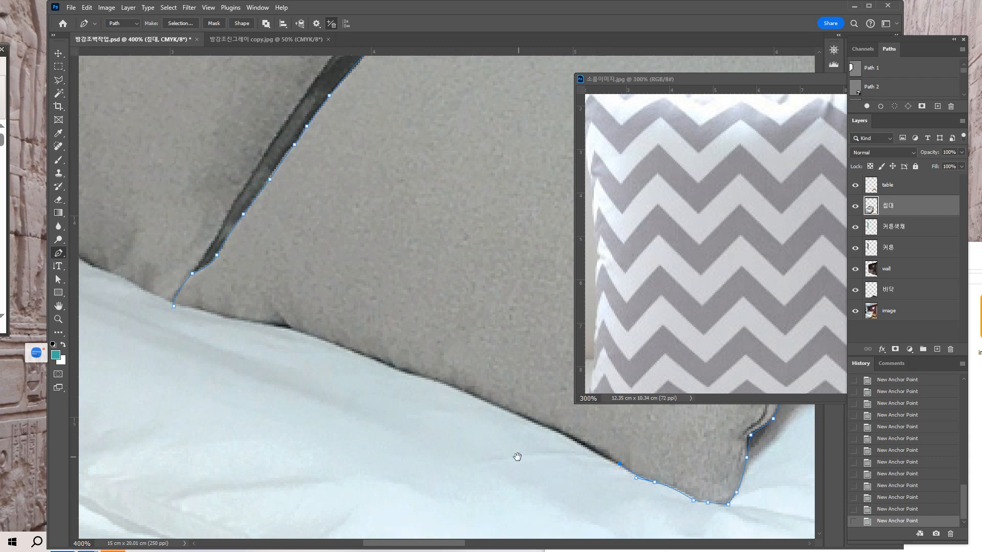
pyautogui.moveTo(517, 458); pyautogui.dragTo(456, 463)
pyautogui.click(569, 470)
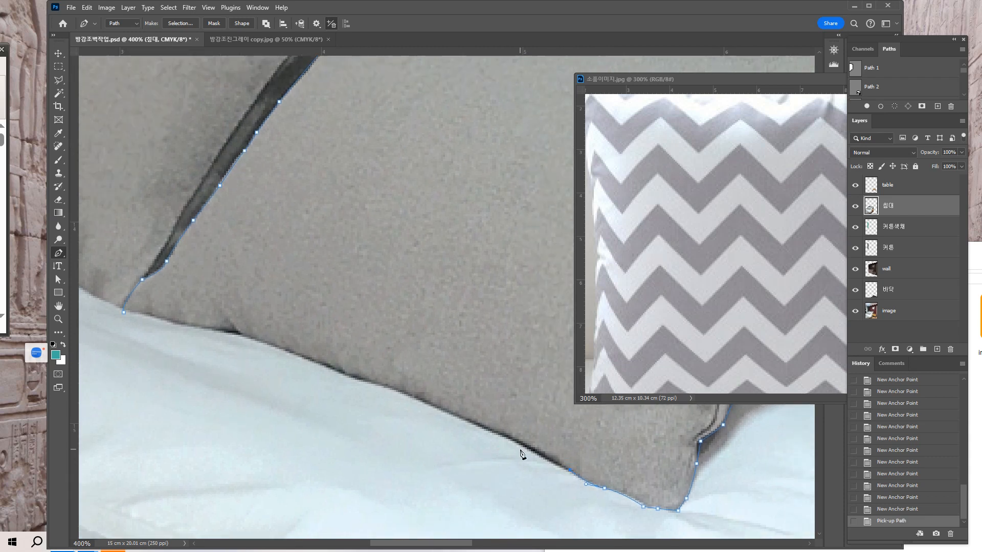
pyautogui.click(517, 442)
pyautogui.click(418, 401)
pyautogui.click(382, 384)
pyautogui.click(351, 378)
pyautogui.click(340, 369)
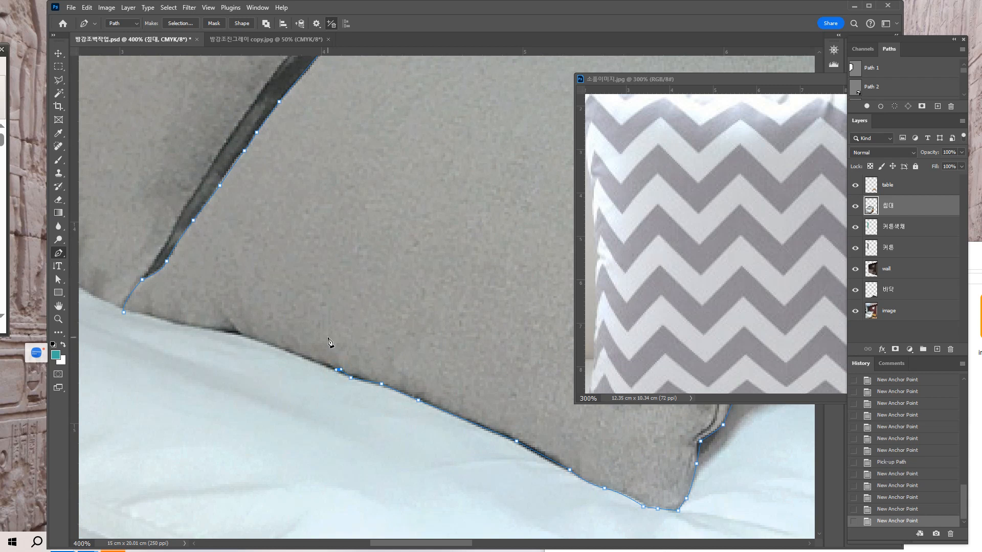
pyautogui.click(292, 354)
pyautogui.click(255, 340)
pyautogui.click(238, 333)
pyautogui.click(171, 323)
pyautogui.click(124, 314)
# Save the finished cushion work path under the name 쿠션.
pyautogui.hotkey('ctrl', '-')
pyautogui.hotkey('ctrl', '-')
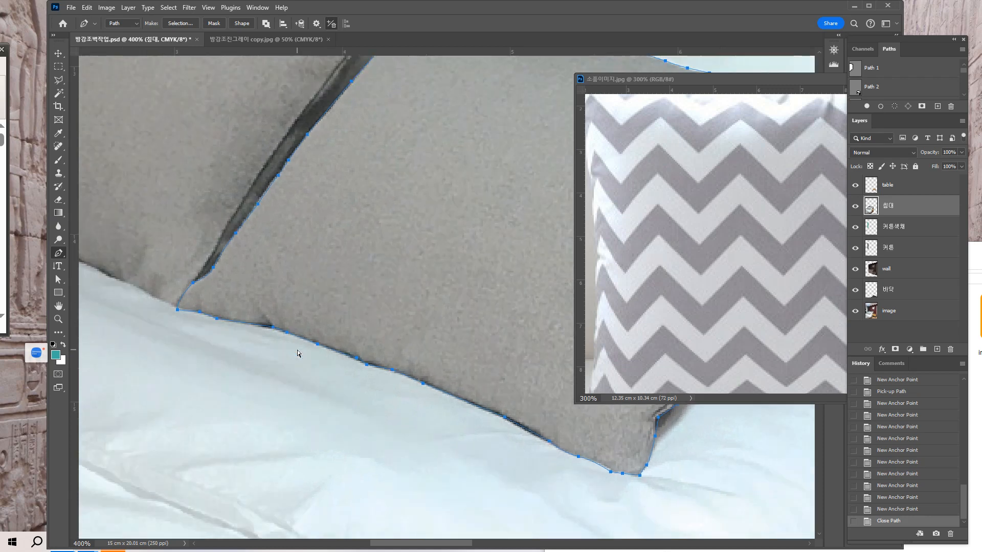
pyautogui.moveTo(411, 405); pyautogui.dragTo(332, 396)
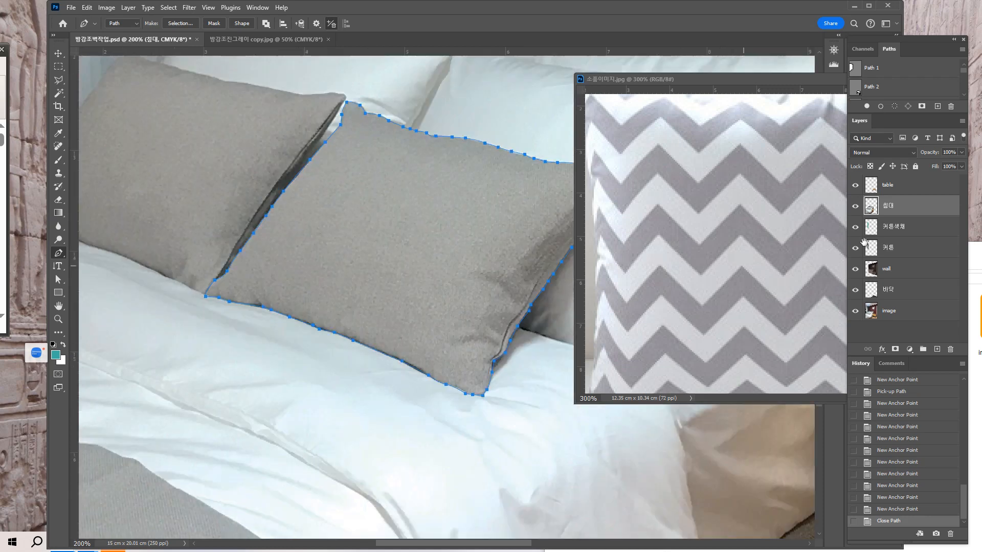
pyautogui.moveTo(965, 71); pyautogui.dragTo(963, 103)
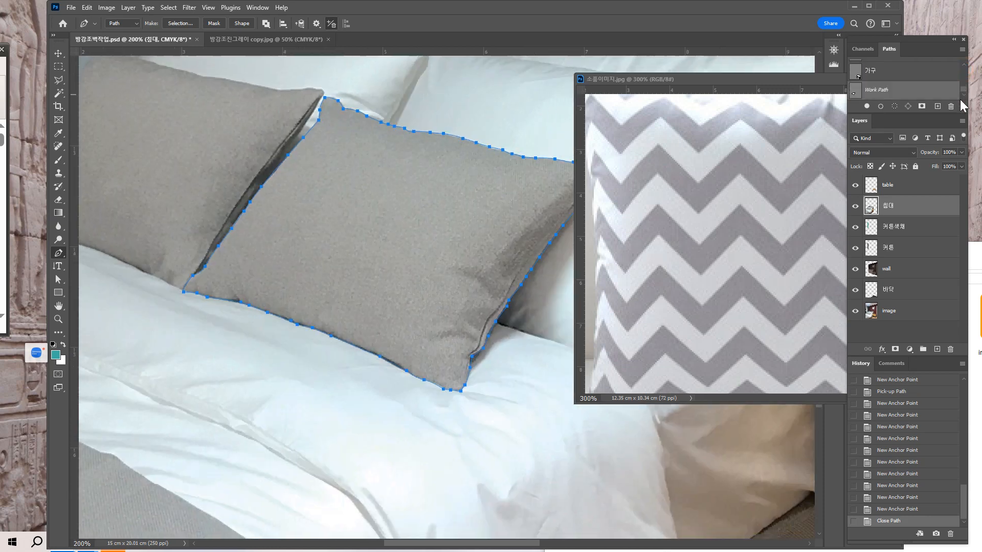
pyautogui.doubleClick(873, 93)
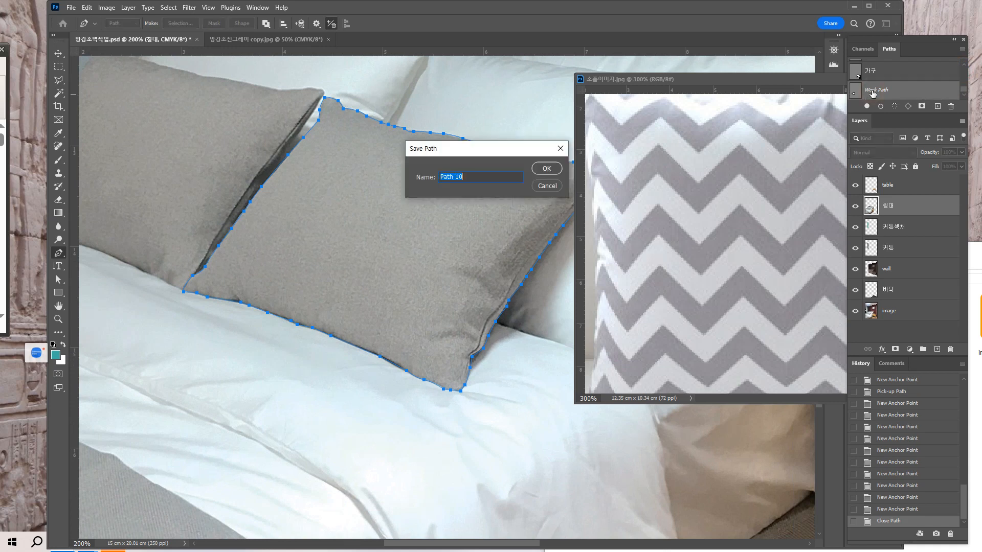
pyautogui.write('ㅋ')
pyautogui.write('션')
pyautogui.press('Return')
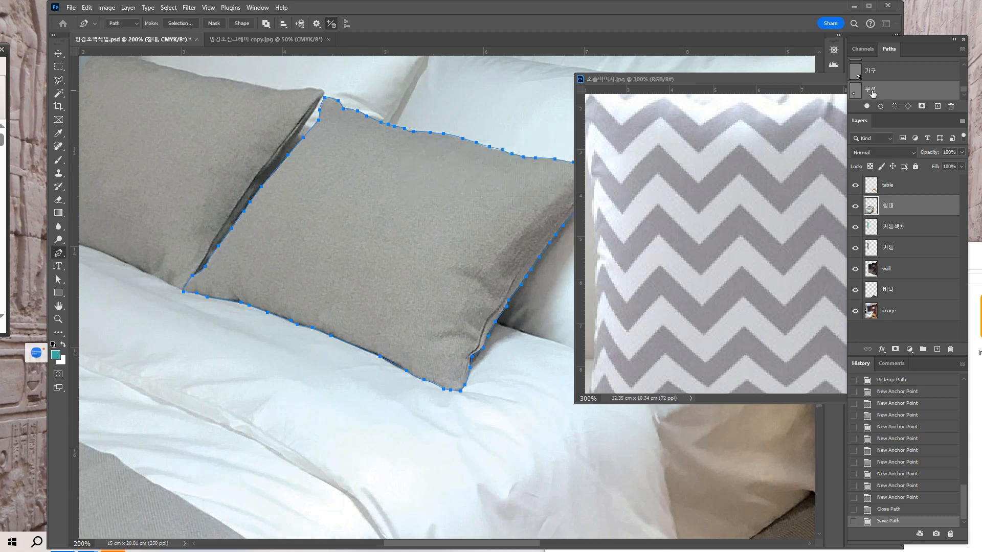
# Load the 쿠션 path as a selection and copy the selected cushion from the 침대 layer to a new layer.
pyautogui.click(894, 107)
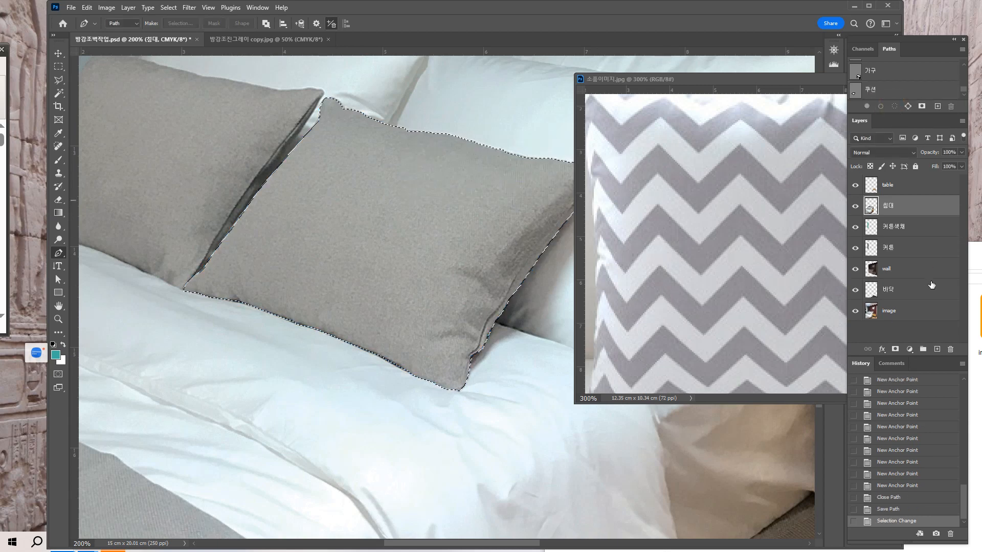
pyautogui.click(887, 270)
pyautogui.hotkey('ctrl', '-')
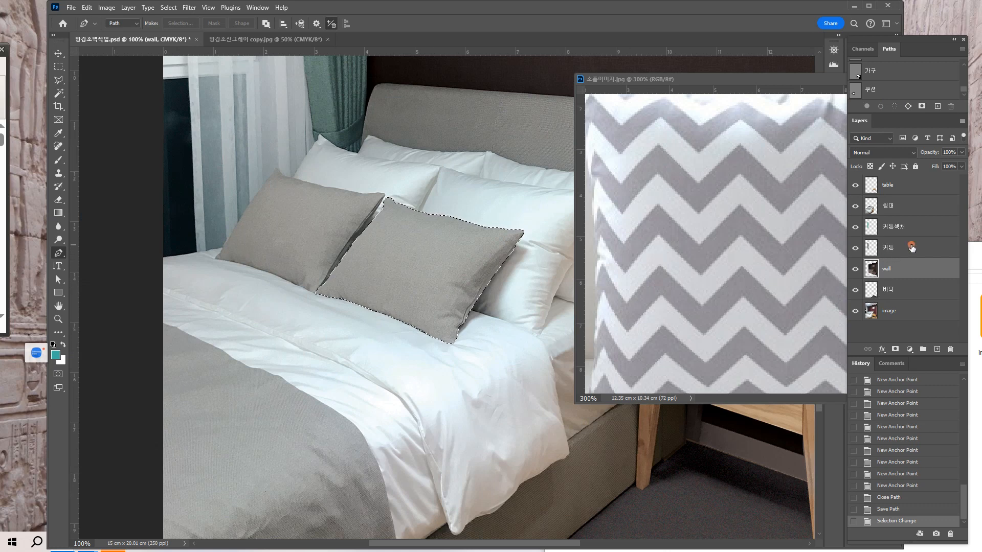
pyautogui.click(886, 251)
pyautogui.click(893, 207)
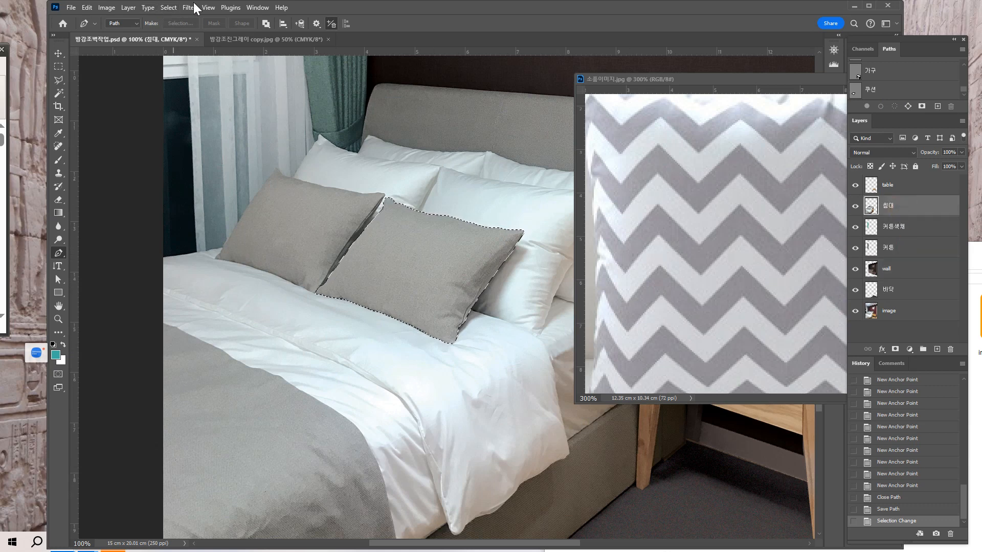
pyautogui.click(128, 8)
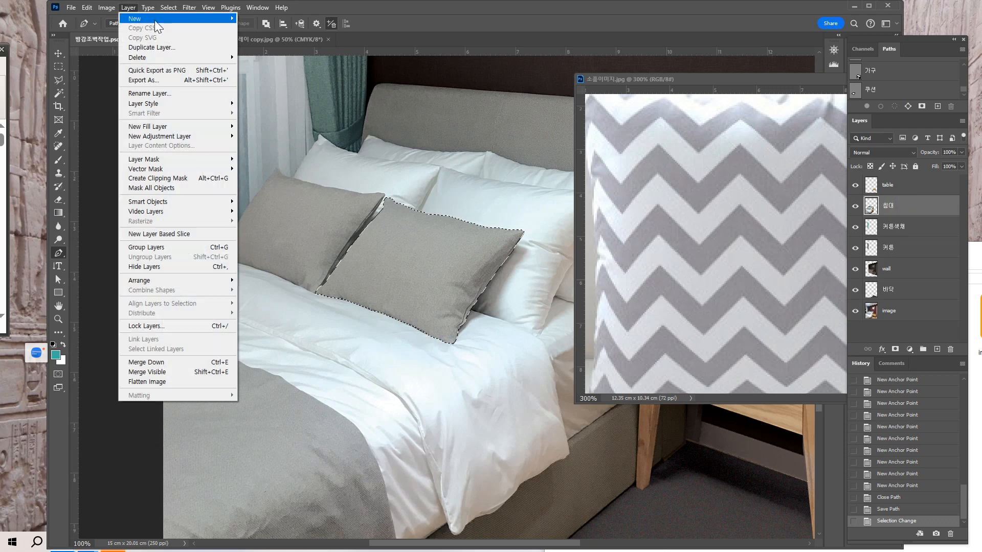
pyautogui.moveTo(154, 19)
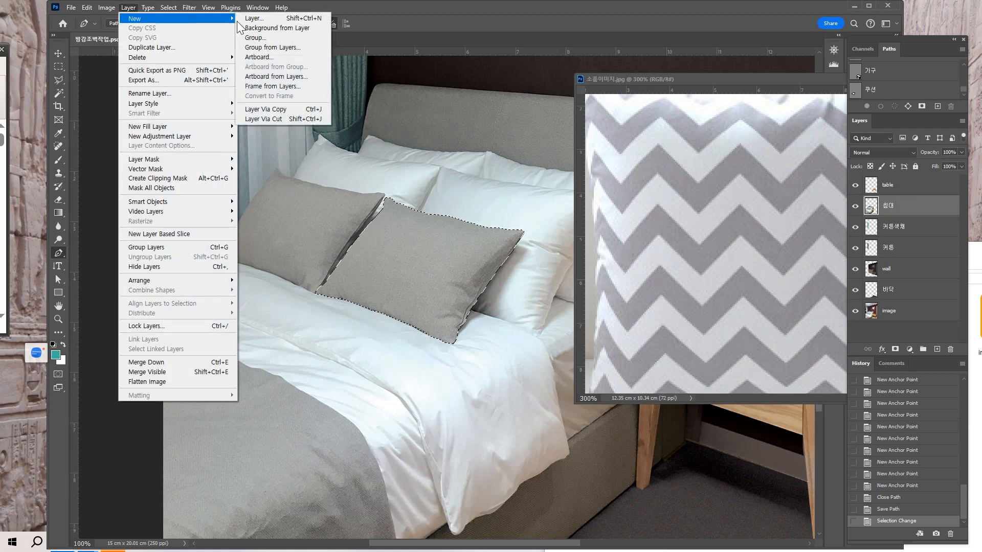
pyautogui.click(270, 111)
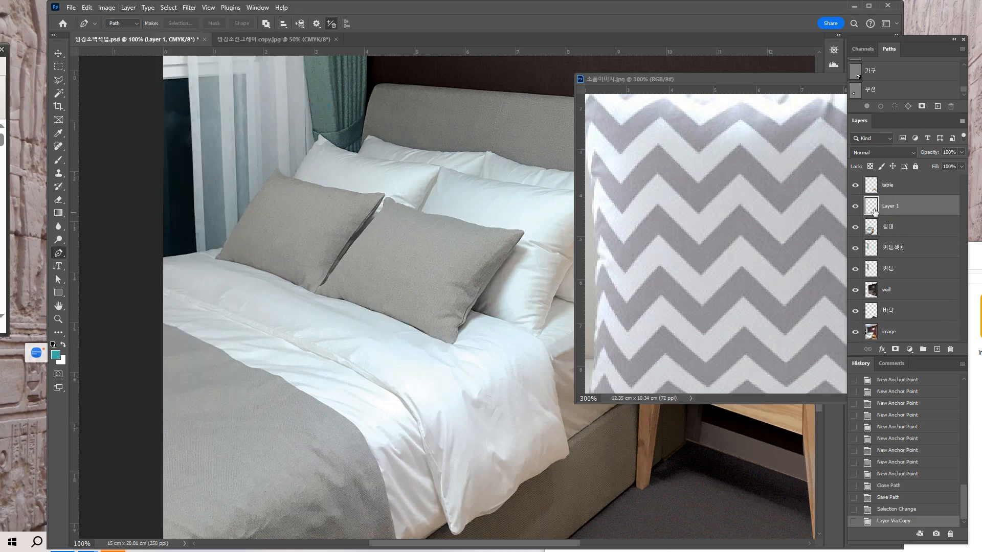
# Rename the new cushion copy layer as 쿠션.
pyautogui.doubleClick(890, 206)
pyautogui.write('ㅋㅜㅅㅕㄴ')
pyautogui.click(904, 276)
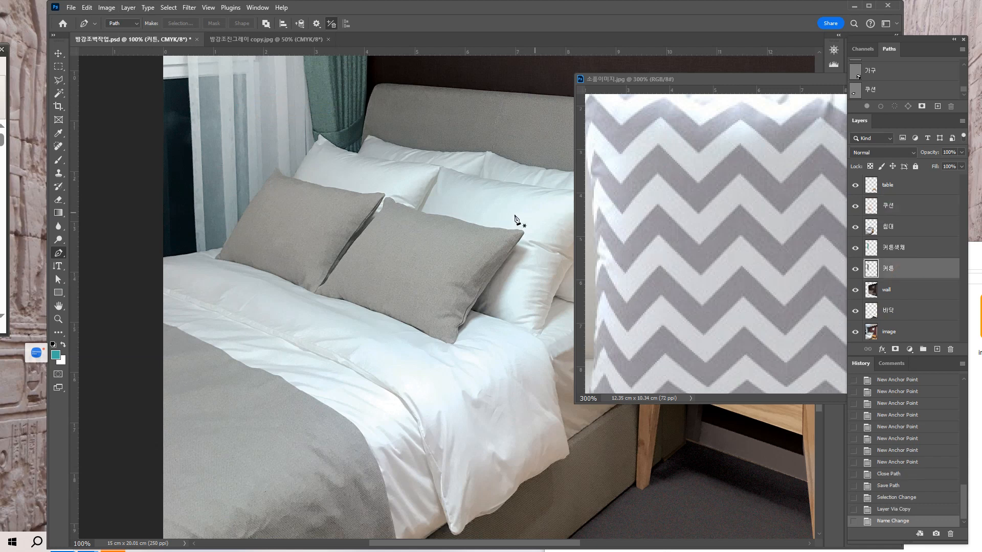
# Move the chevron cushion image from 소품이미지.jpg into the bedroom document and place its layer above the gray cushion copy.
pyautogui.click(656, 272)
pyautogui.click(58, 53)
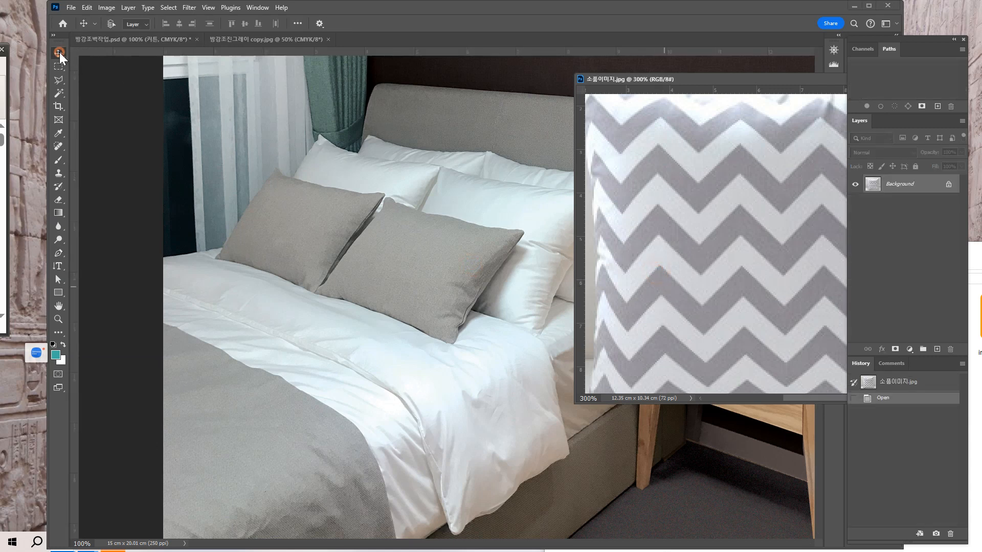
pyautogui.moveTo(742, 299); pyautogui.dragTo(618, 316)
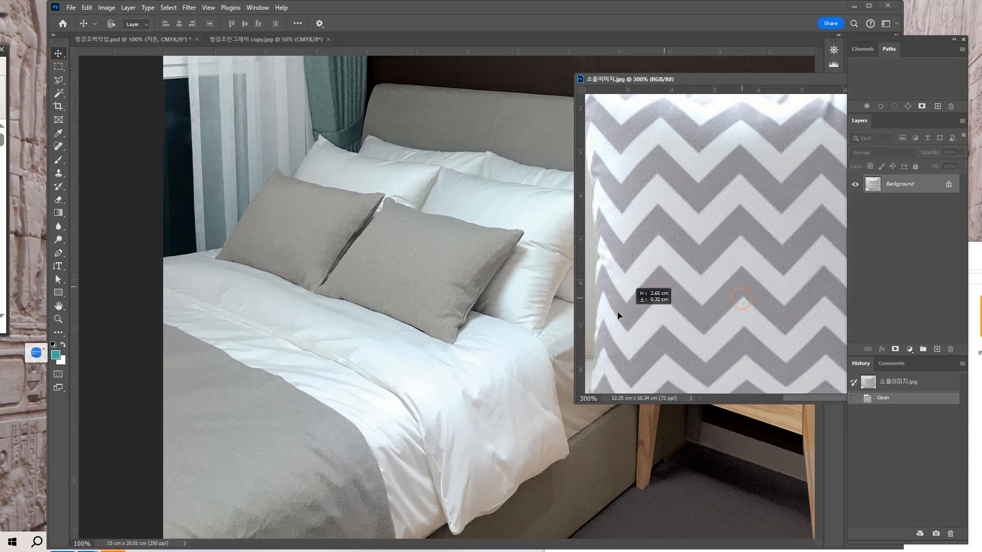
pyautogui.click(408, 320)
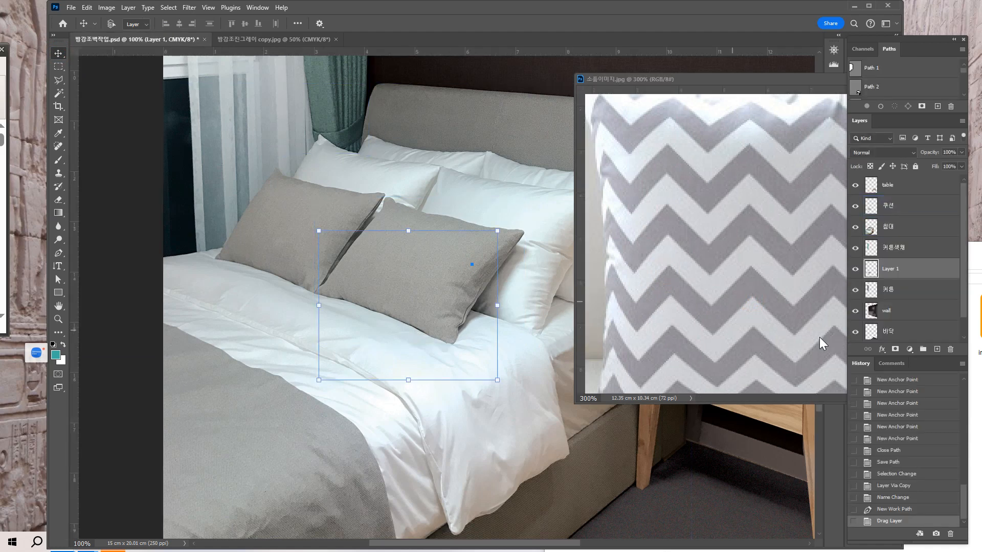
pyautogui.moveTo(883, 276); pyautogui.dragTo(885, 197)
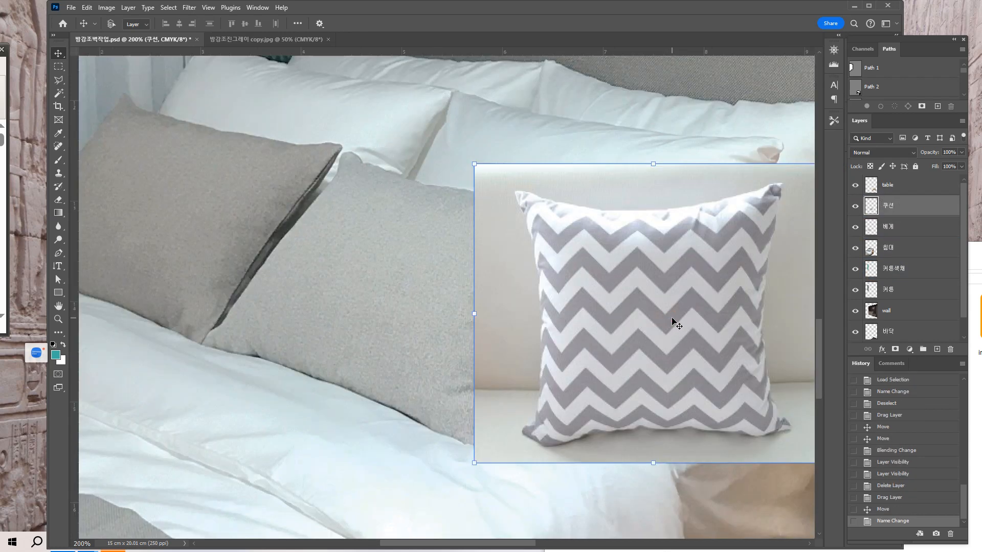
# Position the chevron cushion image over the front gray cushion and set its layer's blend mode to Multiply.
pyautogui.moveTo(667, 327); pyautogui.dragTo(477, 291)
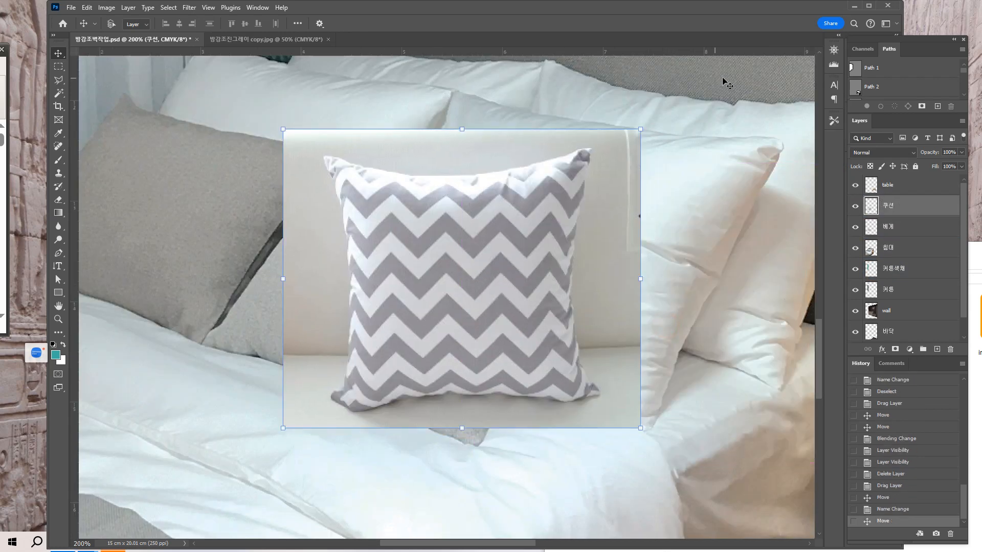
pyautogui.click(896, 153)
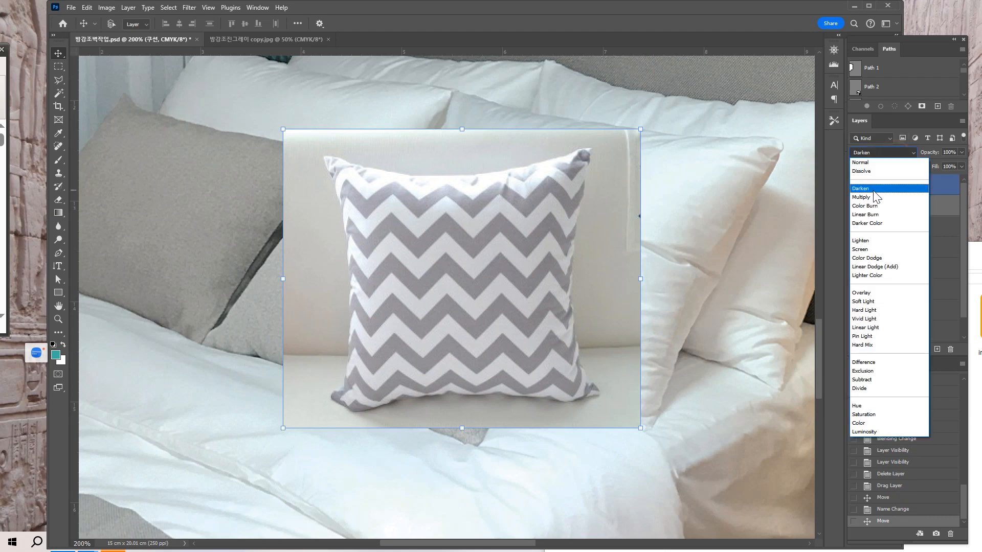
pyautogui.click(863, 197)
pyautogui.moveTo(471, 296)
pyautogui.mouseDown()
pyautogui.moveTo(412, 310)
pyautogui.moveTo(489, 291)
pyautogui.mouseUp()
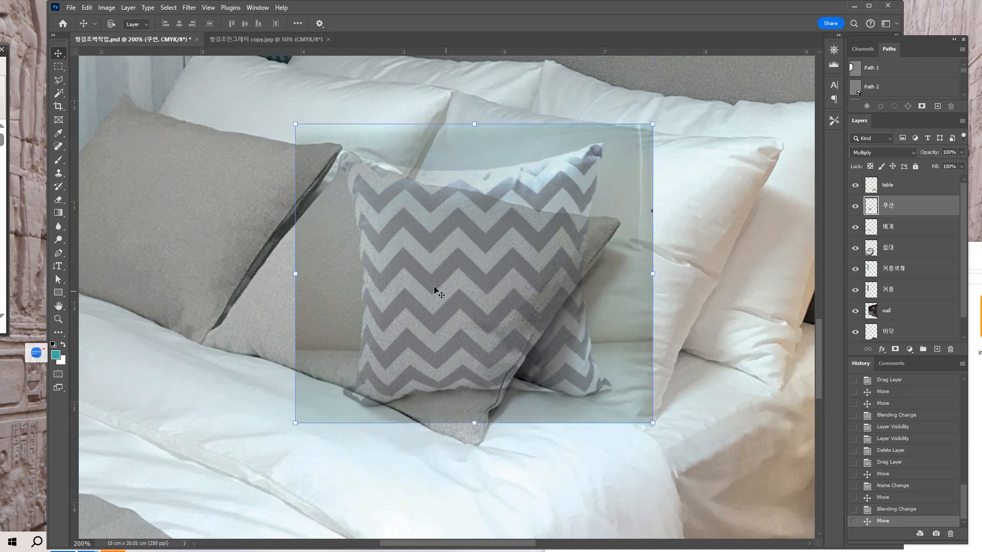
# Distort the chevron cushion layer so its four corners roughly follow the tilted shape of the front gray cushion.
pyautogui.click(87, 8)
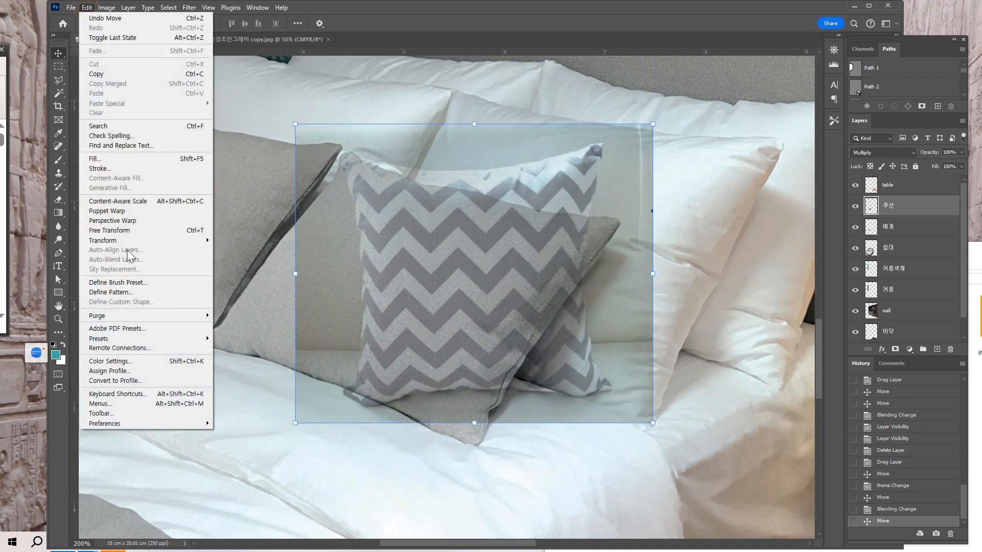
pyautogui.moveTo(168, 241)
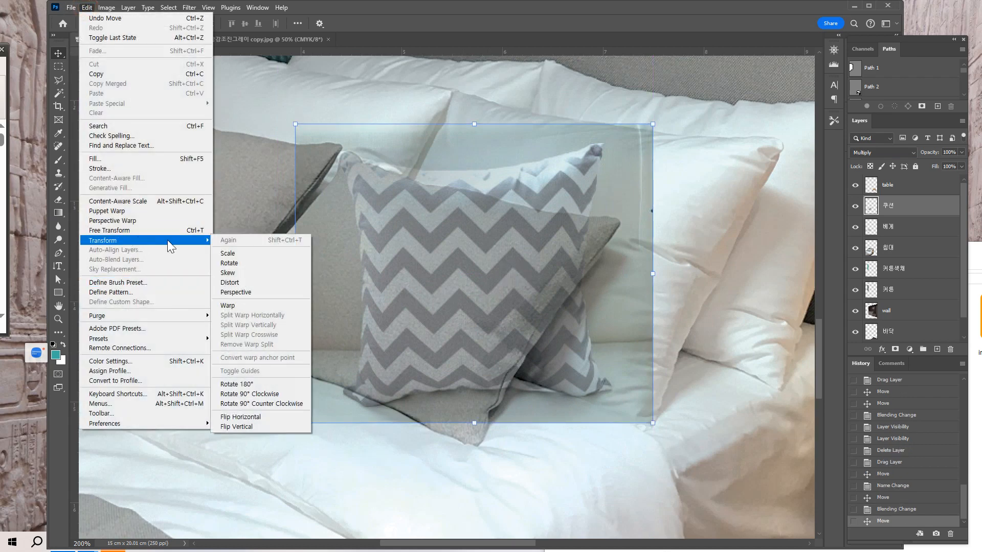
pyautogui.click(251, 285)
pyautogui.moveTo(649, 426); pyautogui.dragTo(623, 462)
pyautogui.moveTo(295, 425); pyautogui.dragTo(163, 355)
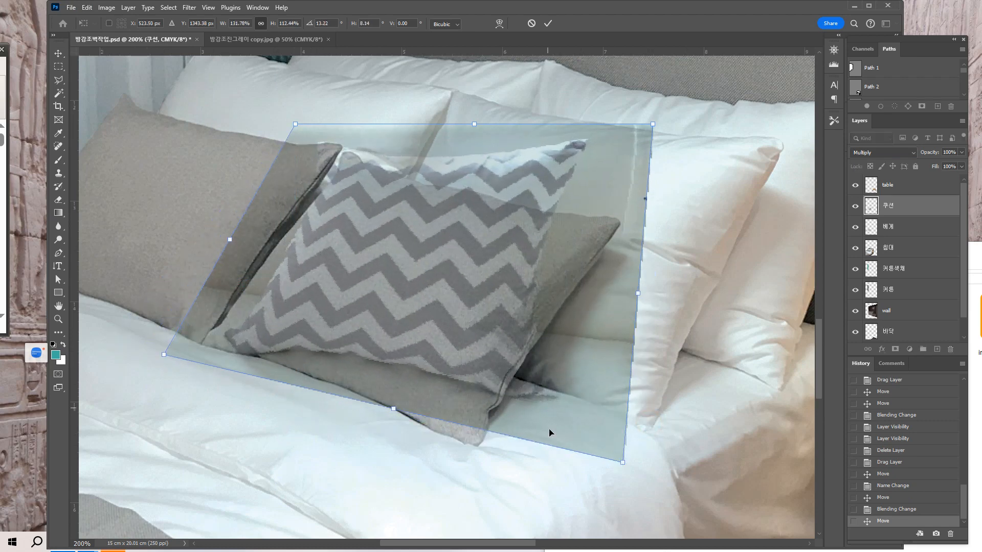
pyautogui.moveTo(622, 462); pyautogui.dragTo(551, 529)
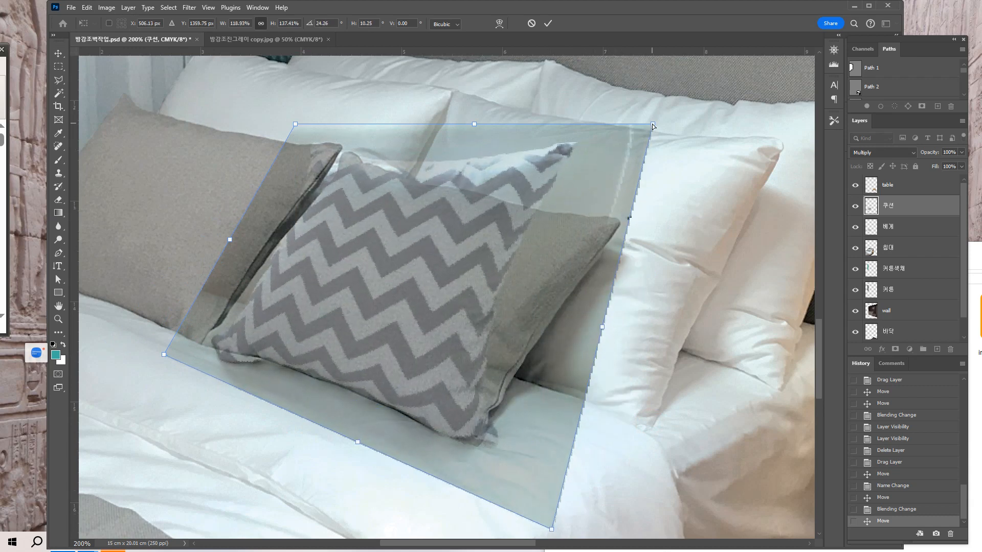
pyautogui.moveTo(653, 126); pyautogui.dragTo(713, 214)
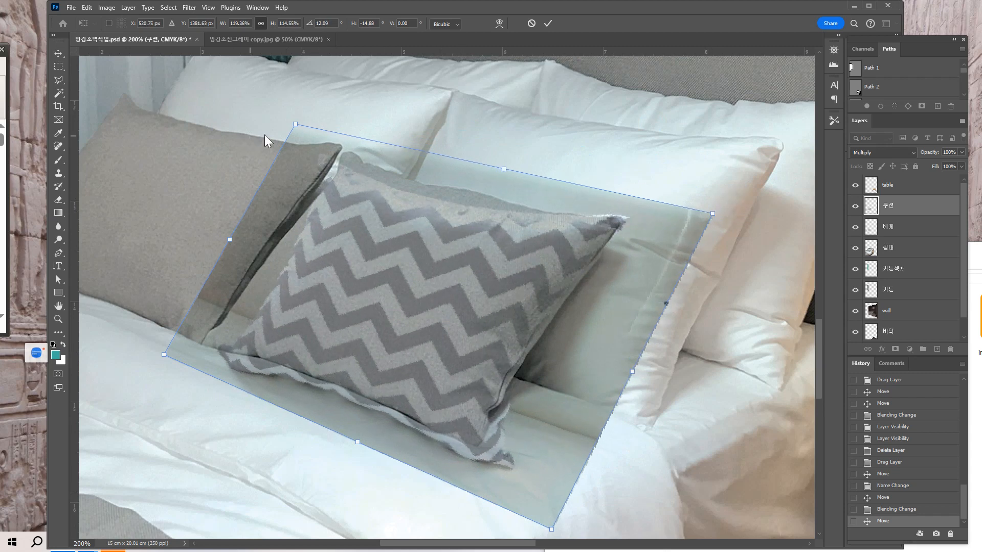
pyautogui.moveTo(296, 126); pyautogui.dragTo(300, 106)
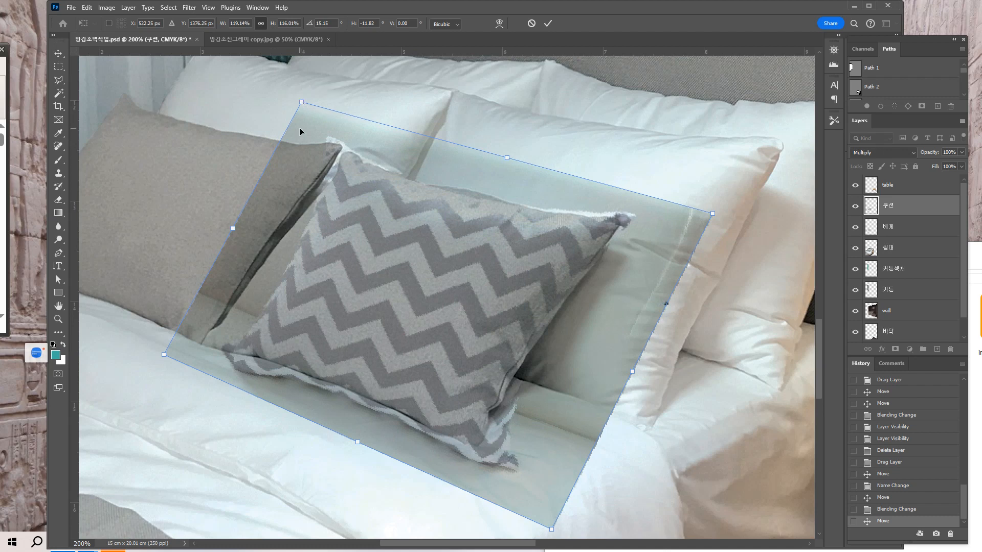
# Refine the distortion by extending the chevron image's upper edge and moving its lower-right corner slightly outward past the gray cushion.
pyautogui.hotkey('ctrl', '+')
pyautogui.moveTo(345, 198); pyautogui.dragTo(360, 261)
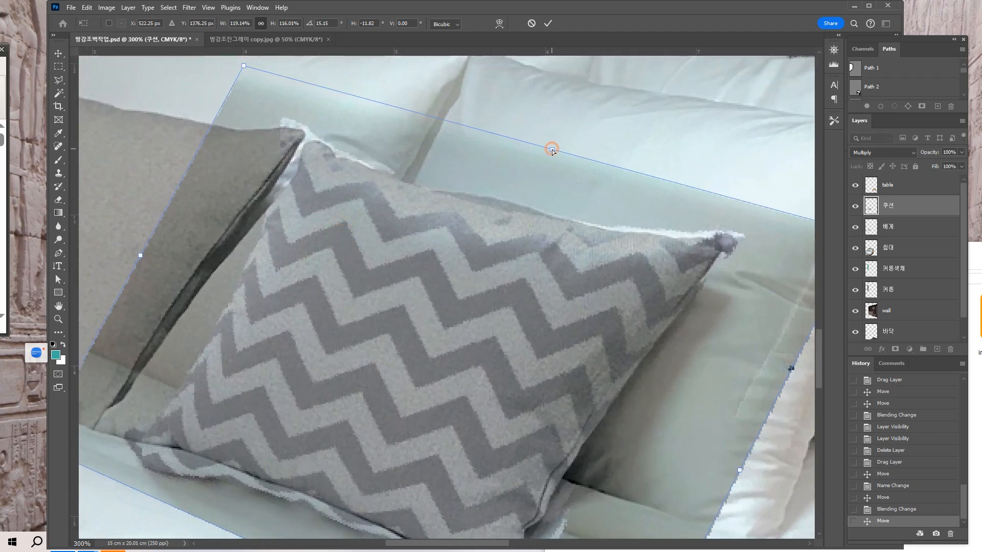
pyautogui.moveTo(551, 150); pyautogui.dragTo(557, 141)
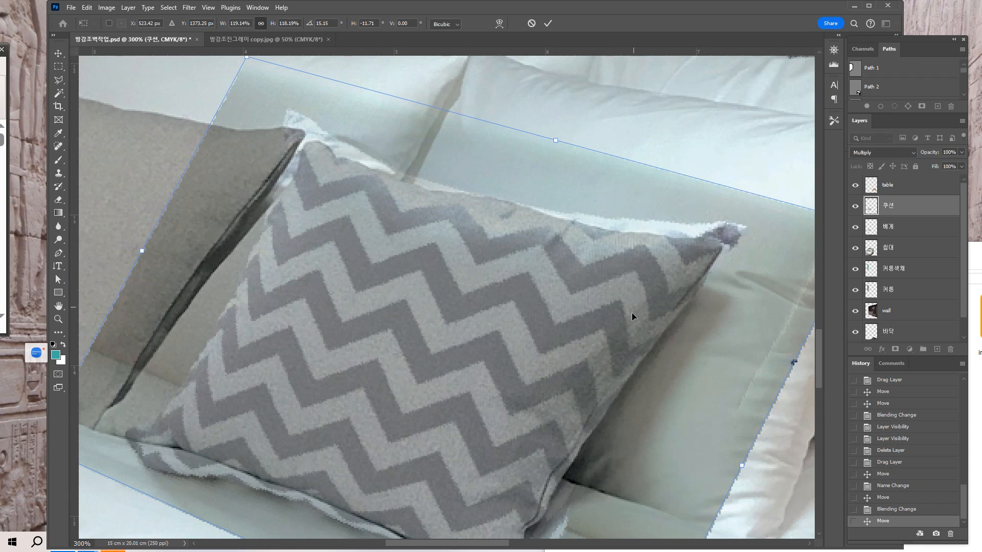
pyautogui.scroll(-5, 620, 372)
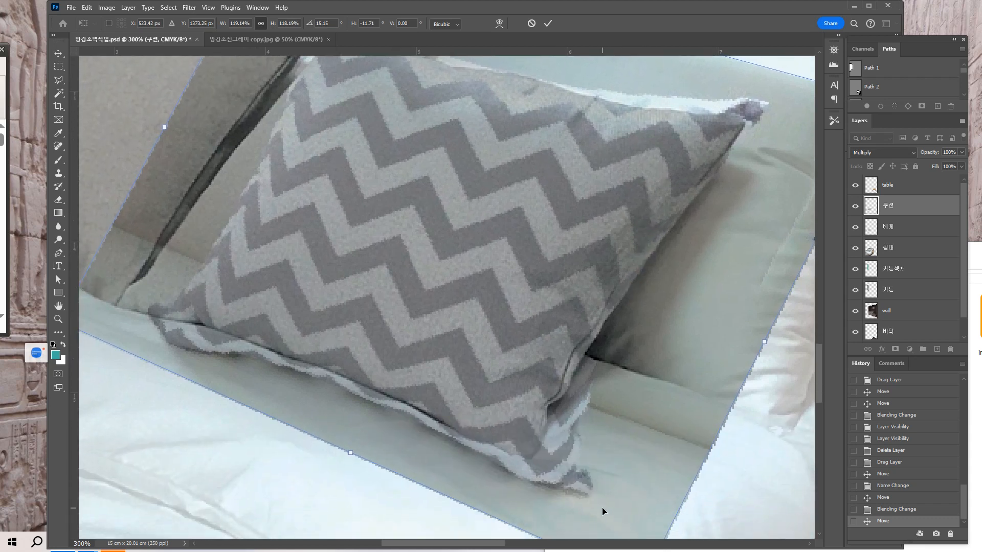
pyautogui.scroll(-4, 605, 506)
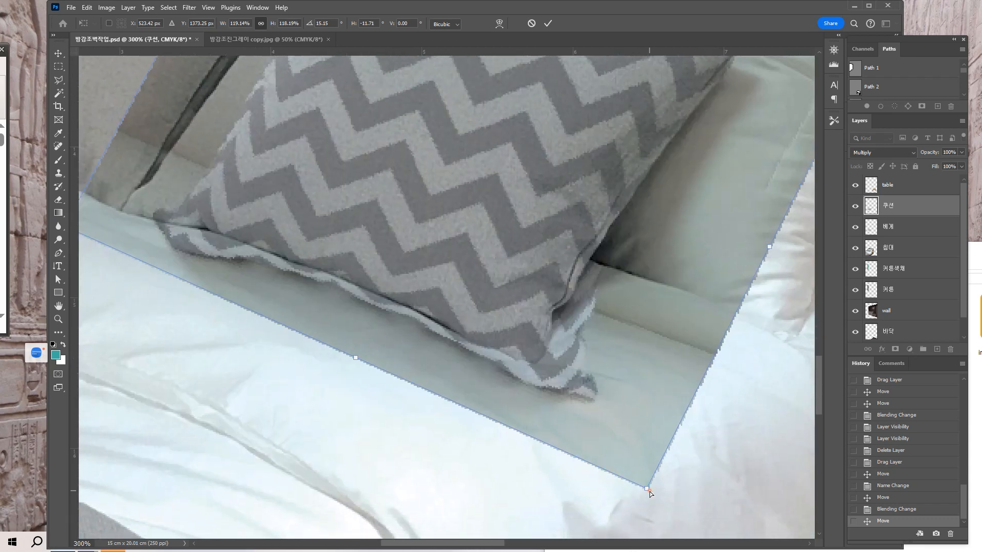
pyautogui.moveTo(650, 492)
pyautogui.mouseDown()
pyautogui.moveTo(647, 478)
pyautogui.moveTo(629, 472)
pyautogui.moveTo(679, 508)
pyautogui.moveTo(659, 491)
pyautogui.mouseUp()
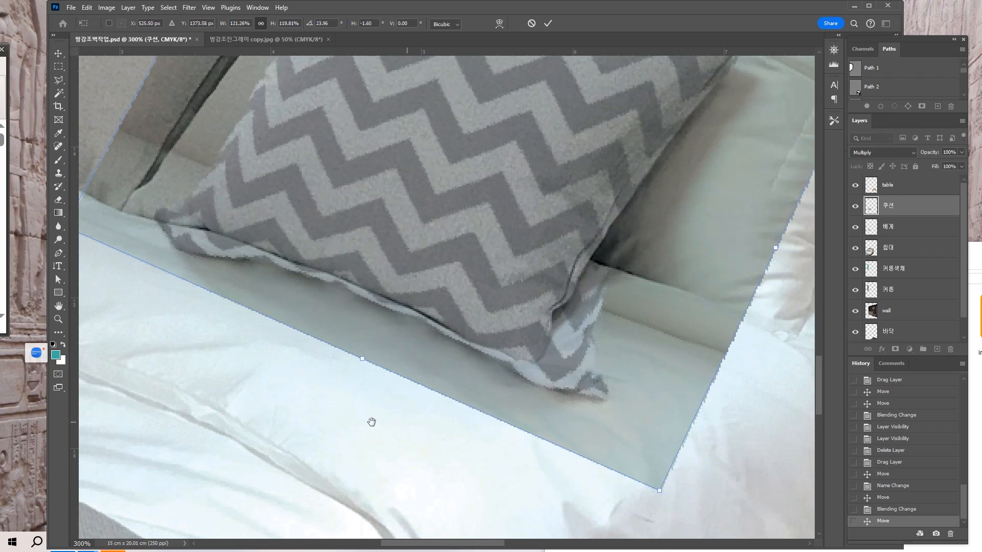
# Adjust the distortion's lower-left and upper-left corners so the pattern covers the gray cushion's left side.
pyautogui.moveTo(371, 422); pyautogui.dragTo(532, 475)
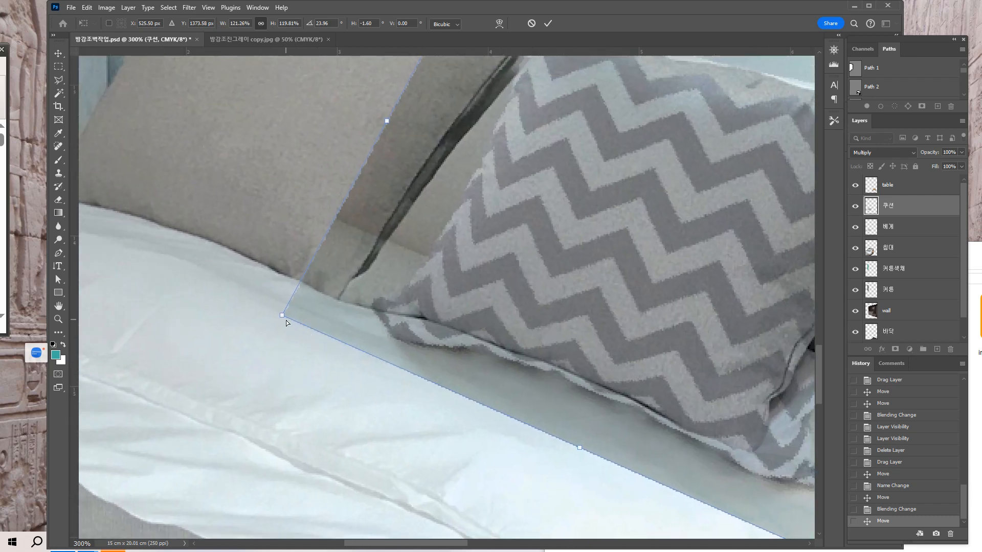
pyautogui.moveTo(284, 316); pyautogui.dragTo(213, 286)
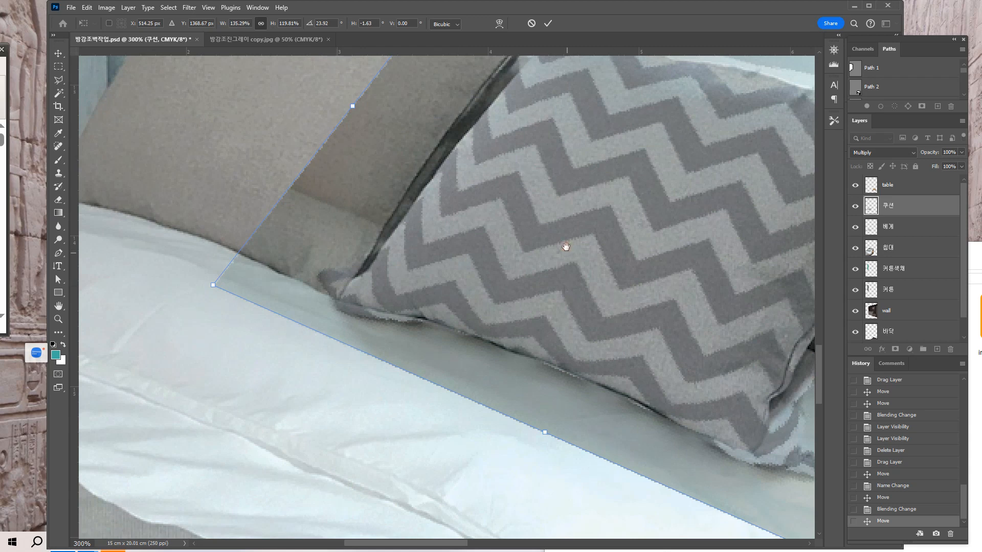
pyautogui.moveTo(566, 247); pyautogui.dragTo(511, 331)
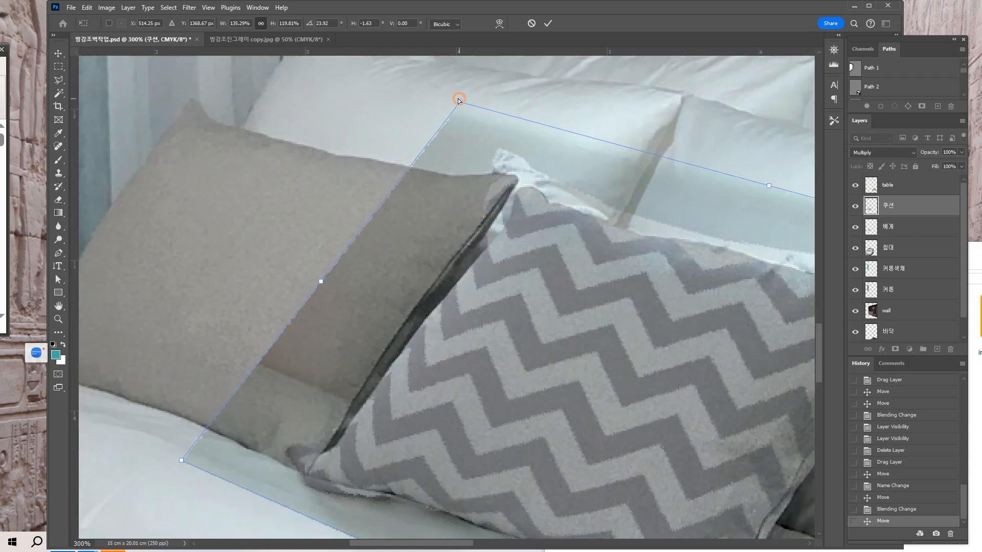
pyautogui.moveTo(459, 100); pyautogui.dragTo(481, 116)
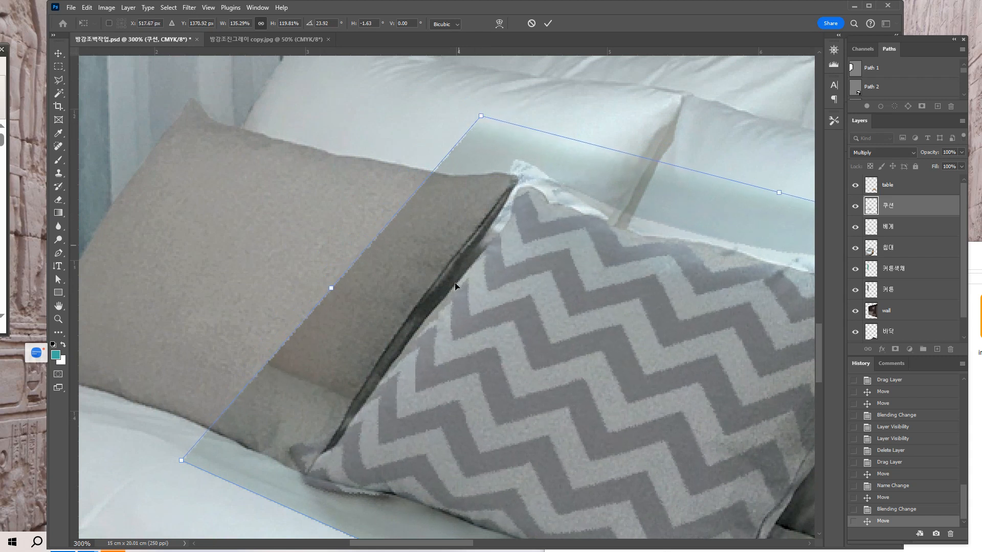
# Fine-tune the lower-right, upper-right and upper-left corners to the gray cushion's edges and apply the distortion.
pyautogui.moveTo(446, 424); pyautogui.dragTo(338, 287)
pyautogui.moveTo(523, 292); pyautogui.dragTo(497, 261)
pyautogui.moveTo(673, 462); pyautogui.dragTo(651, 346)
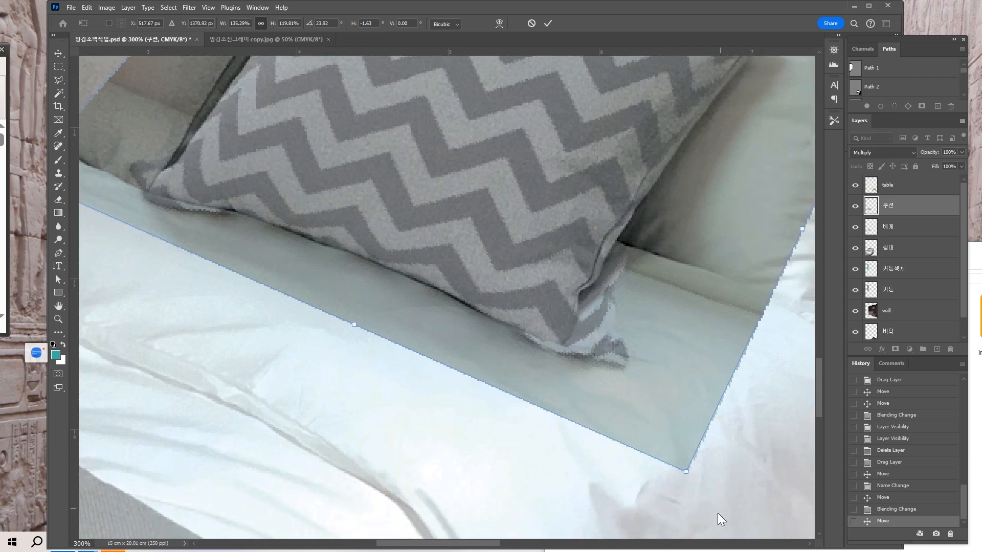
pyautogui.moveTo(685, 473)
pyautogui.mouseDown()
pyautogui.moveTo(667, 474)
pyautogui.moveTo(739, 503)
pyautogui.moveTo(690, 488)
pyautogui.mouseUp()
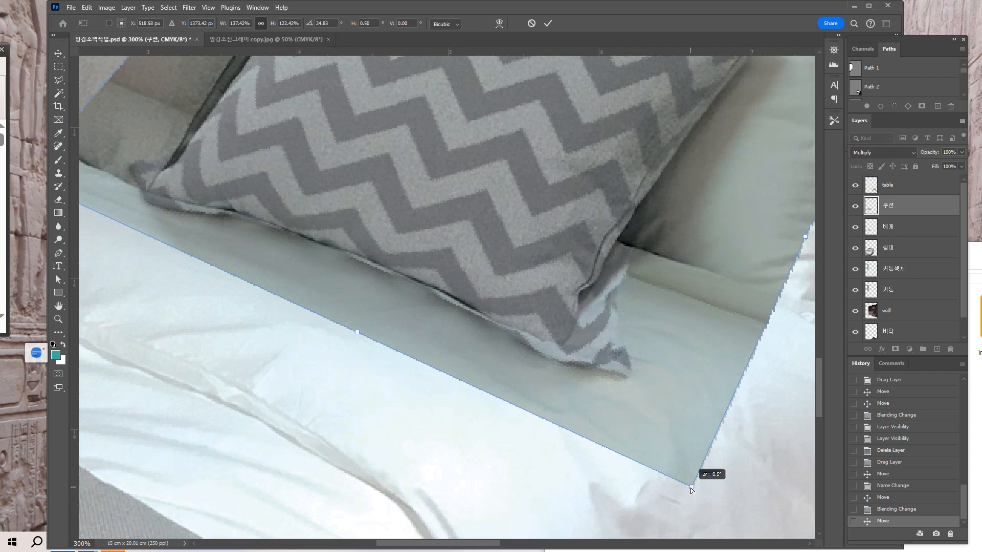
pyautogui.moveTo(656, 321); pyautogui.dragTo(552, 451)
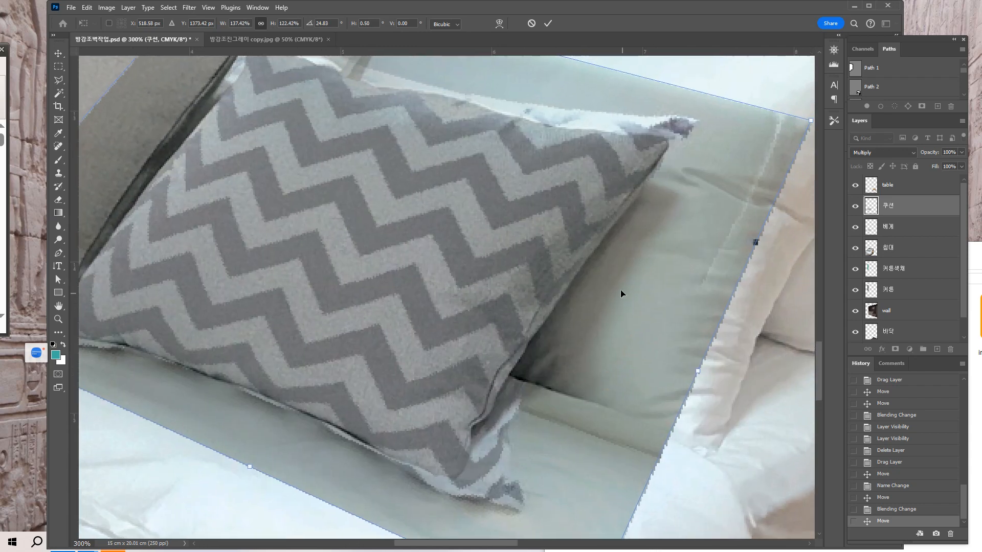
pyautogui.moveTo(585, 286); pyautogui.dragTo(575, 409)
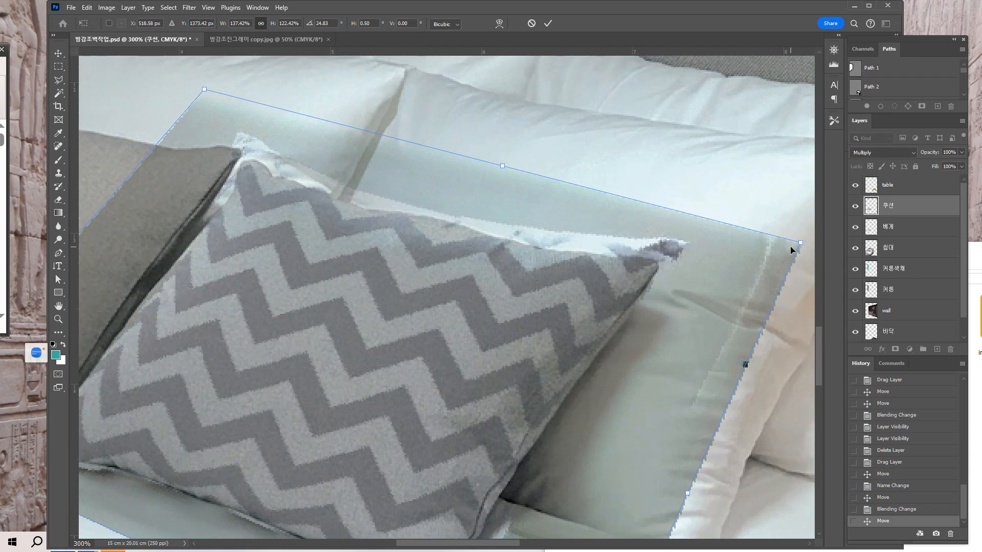
pyautogui.moveTo(801, 245); pyautogui.dragTo(804, 251)
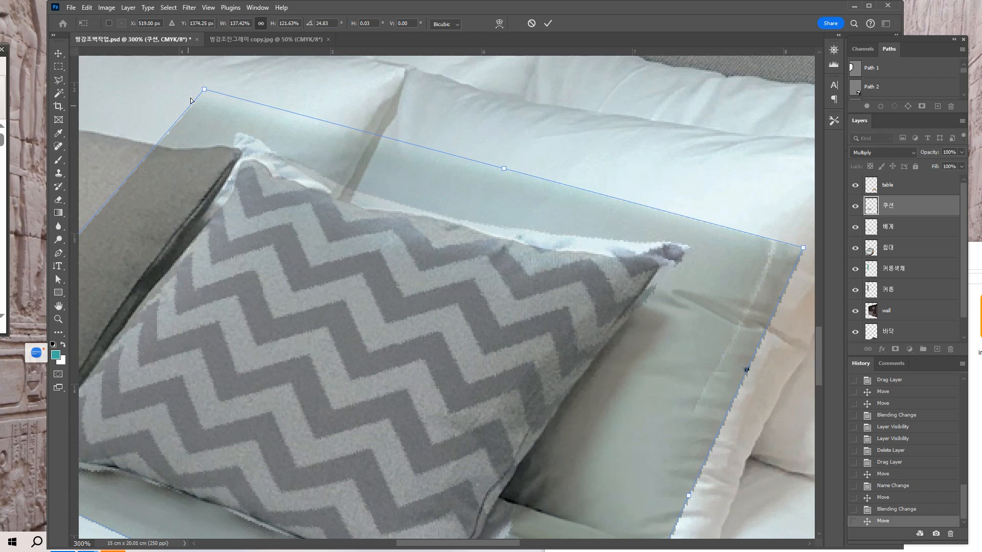
pyautogui.moveTo(204, 95); pyautogui.dragTo(204, 106)
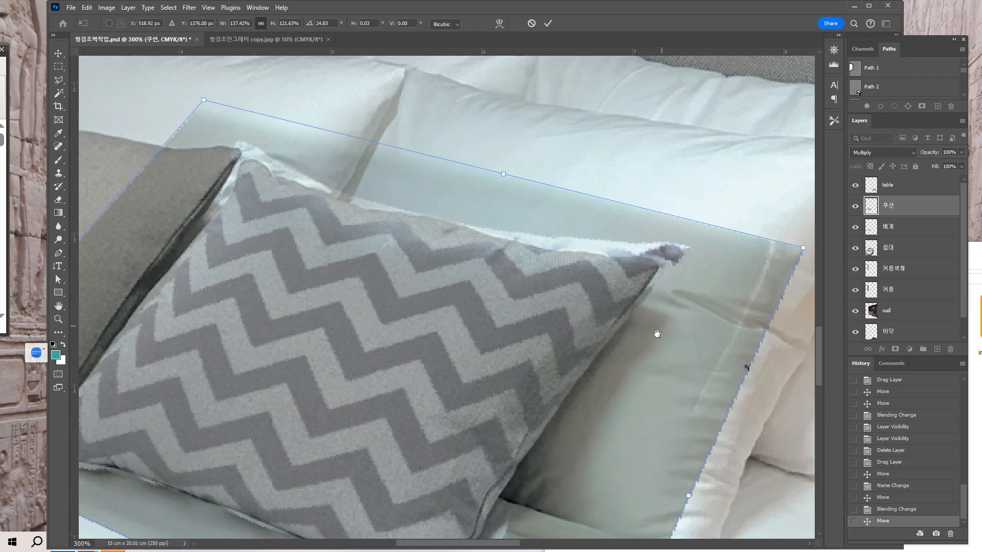
pyautogui.moveTo(656, 333); pyautogui.dragTo(663, 274)
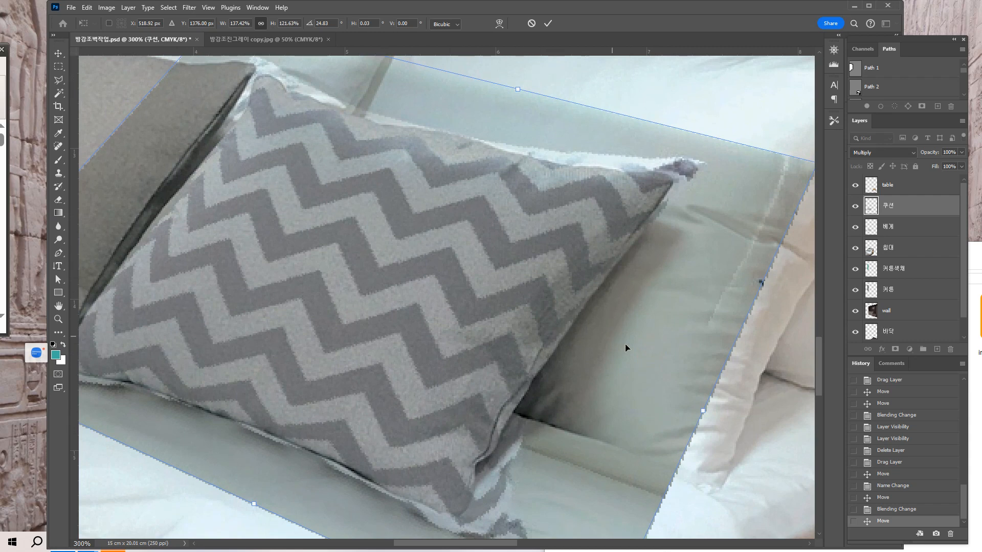
pyautogui.press('Return')
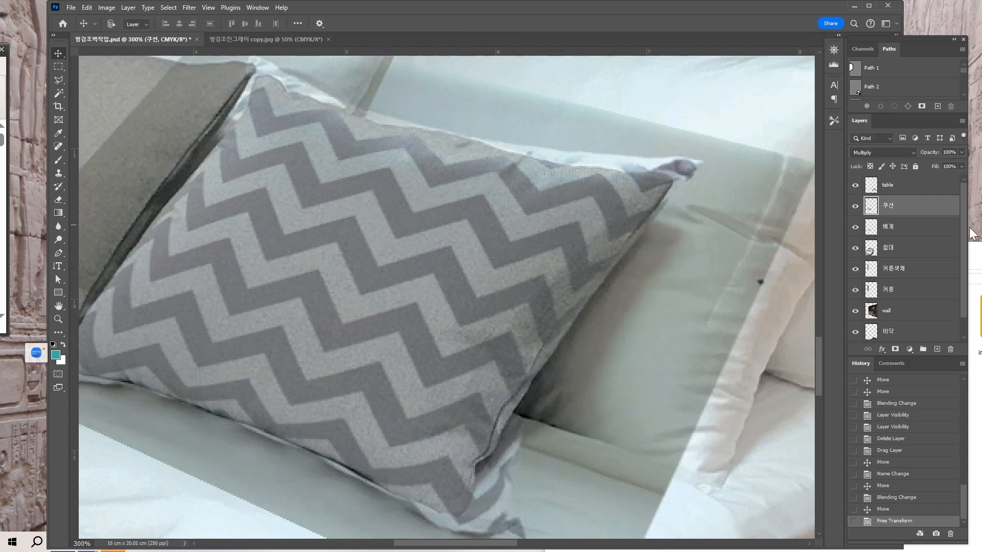
# Load the gray cushion copy's outline as a selection and delete everything outside it from the chevron 쿠션 layer.
pyautogui.click(872, 228)
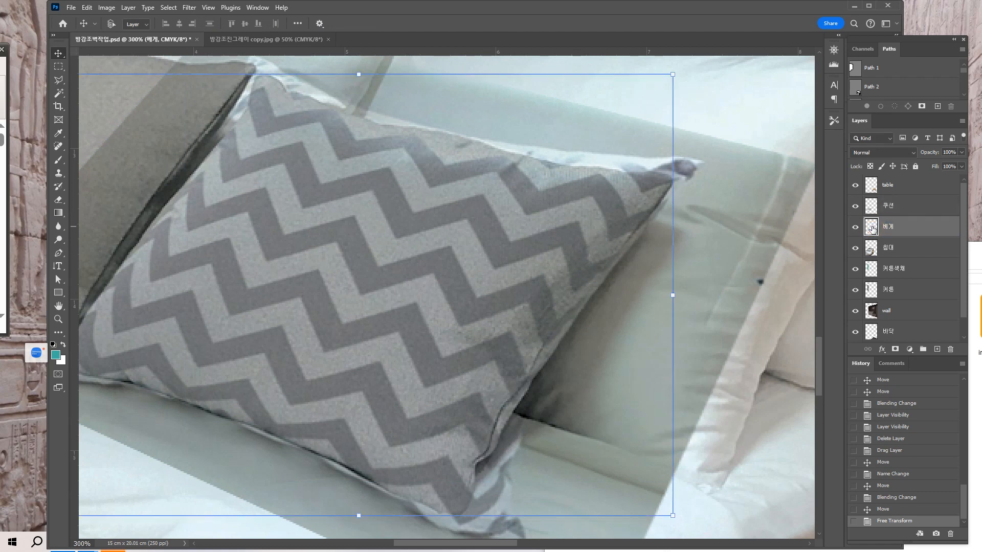
pyautogui.keyDown('ctrl'); pyautogui.click(872, 228); pyautogui.keyUp('ctrl')
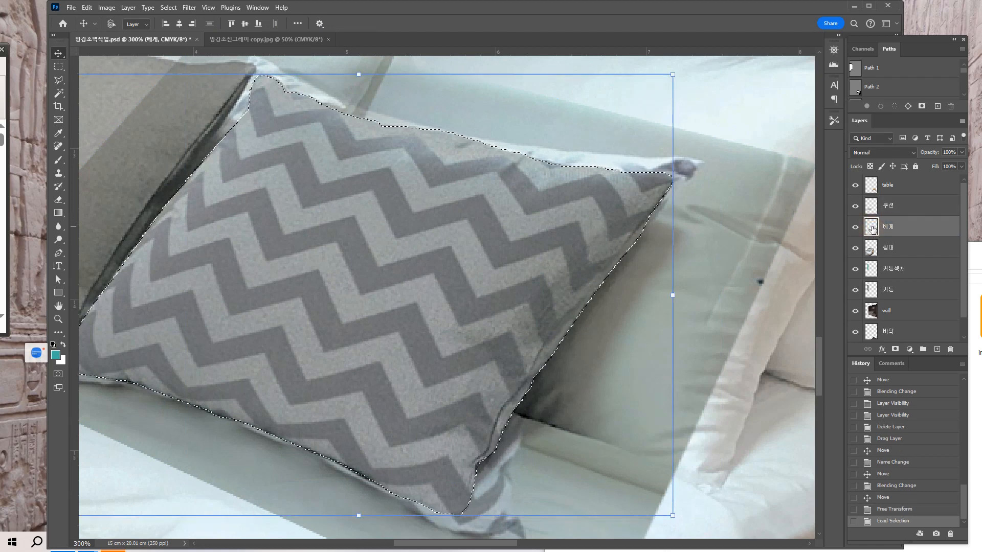
pyautogui.click(909, 185)
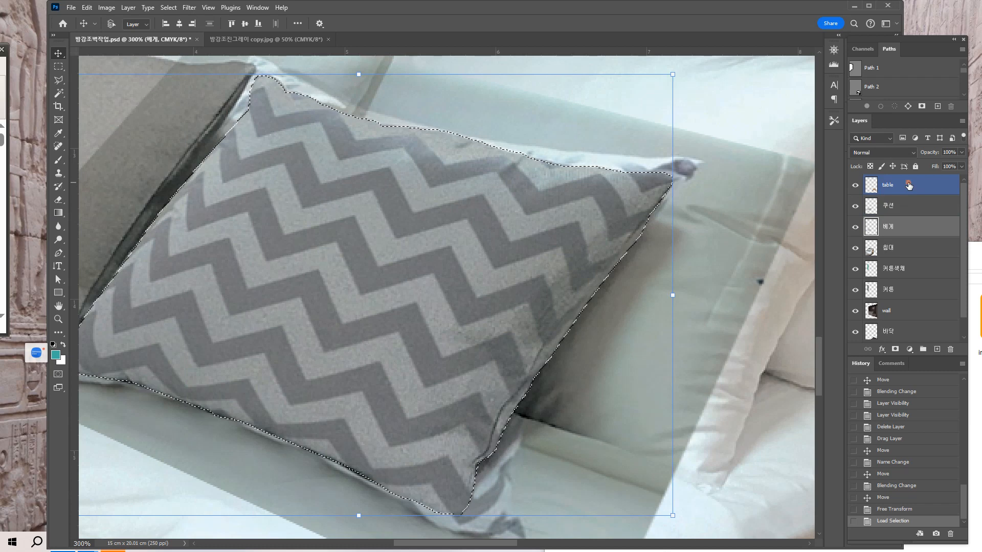
pyautogui.click(906, 205)
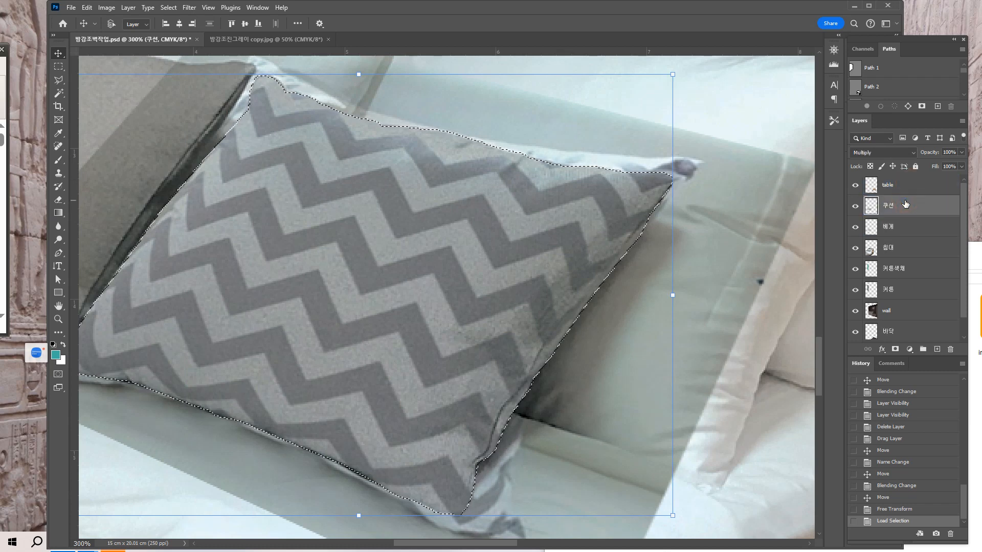
pyautogui.moveTo(721, 307); pyautogui.dragTo(777, 299)
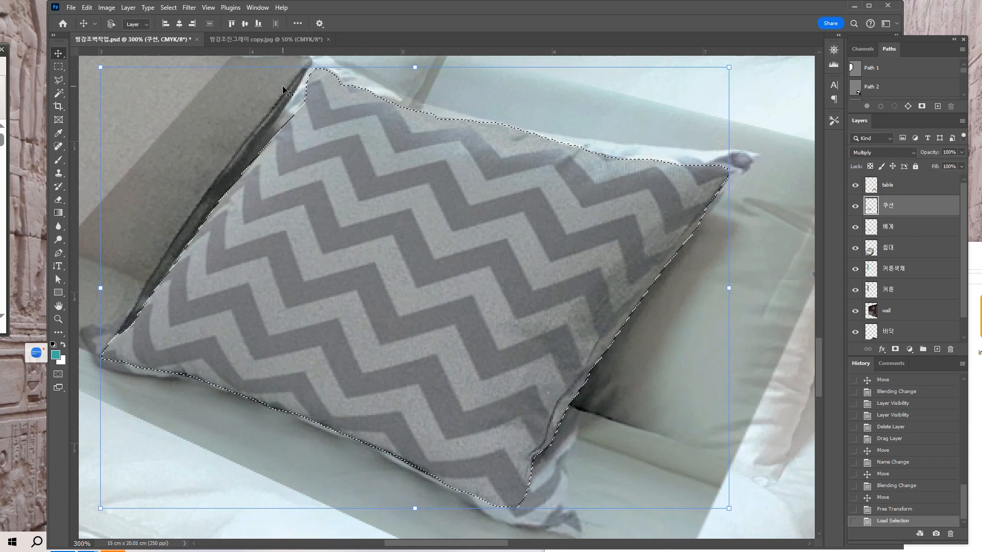
pyautogui.click(131, 9)
pyautogui.moveTo(168, 9)
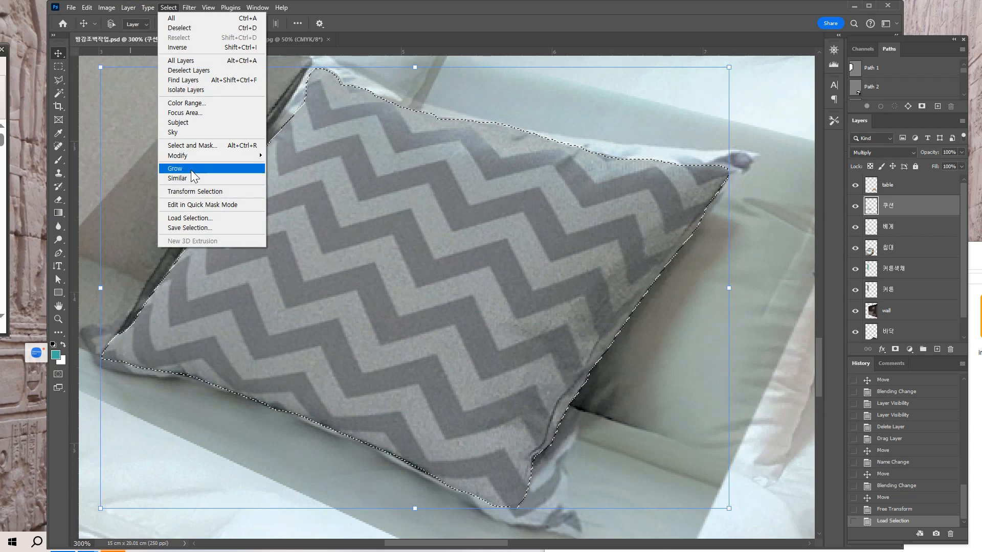
pyautogui.click(178, 49)
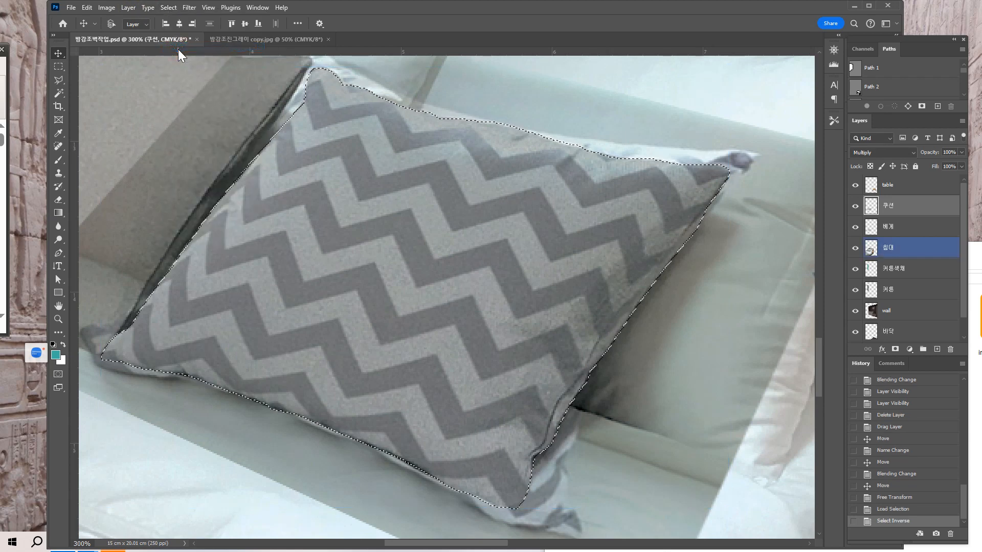
pyautogui.hotkey('ctrl', '-')
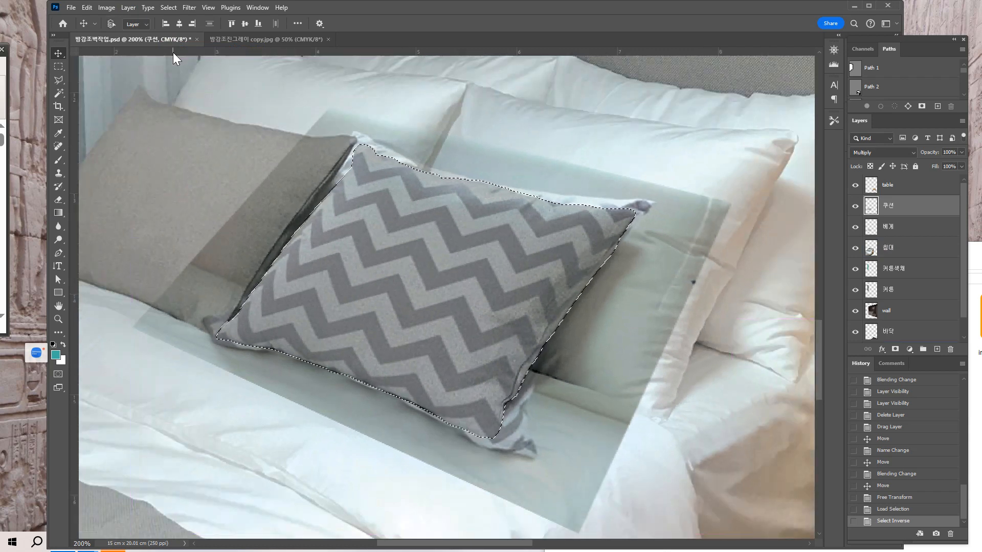
pyautogui.press('Delete')
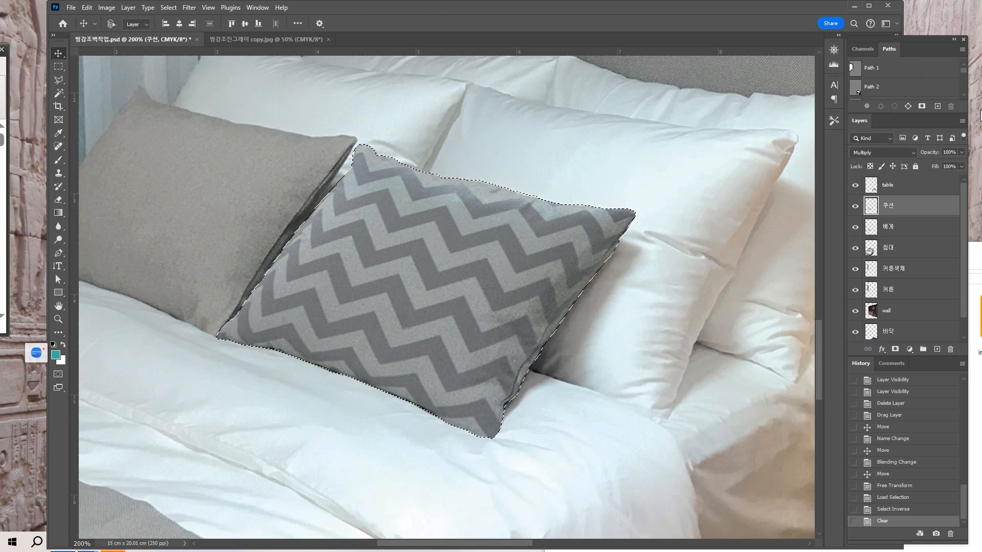
pyautogui.hotkey('ctrl', 'd')
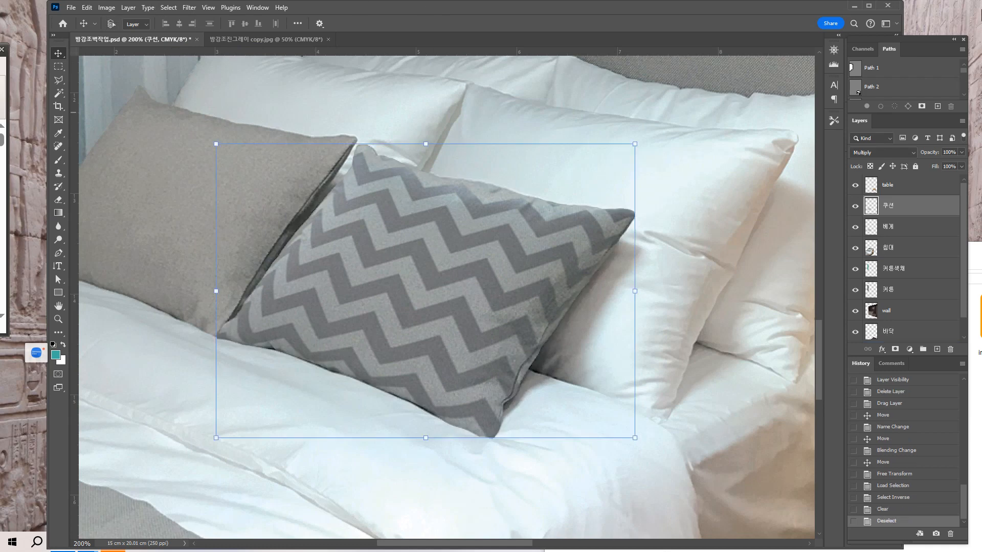
# Set the chevron 쿠션 layer's blend mode to Normal.
pyautogui.click(912, 152)
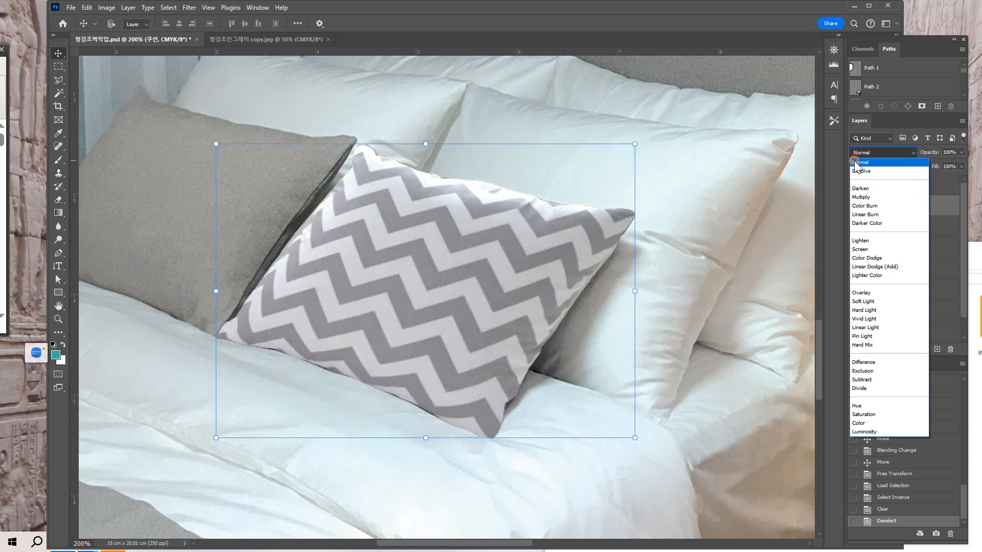
pyautogui.click(856, 163)
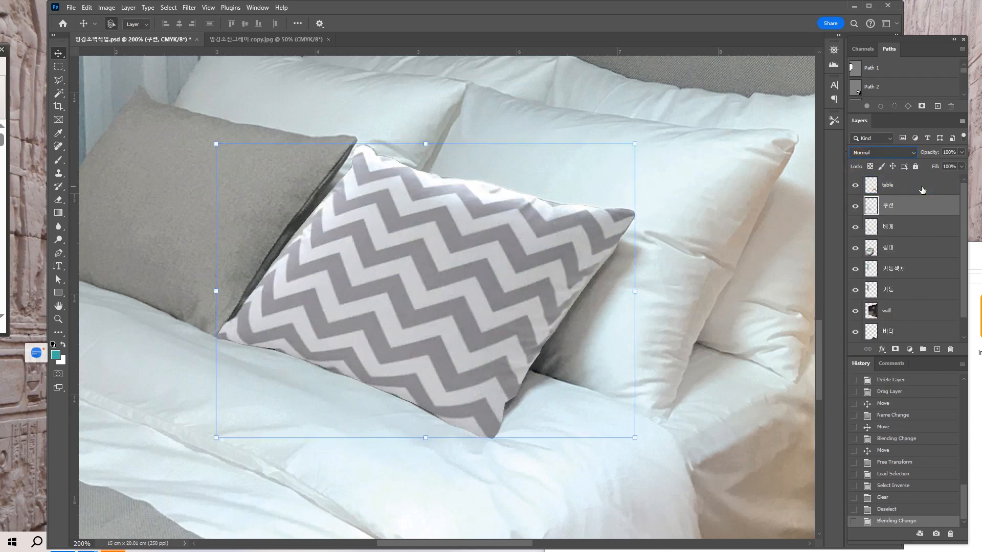
# Lower the chevron 쿠션 layer's fill to 76%.
pyautogui.hotkey('ctrl', '-')
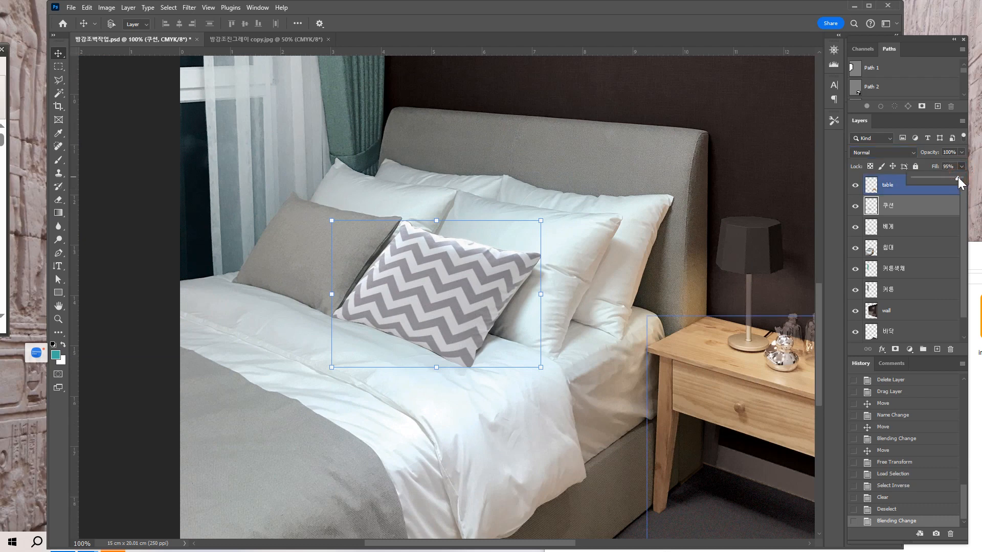
pyautogui.moveTo(953, 177); pyautogui.dragTo(952, 177)
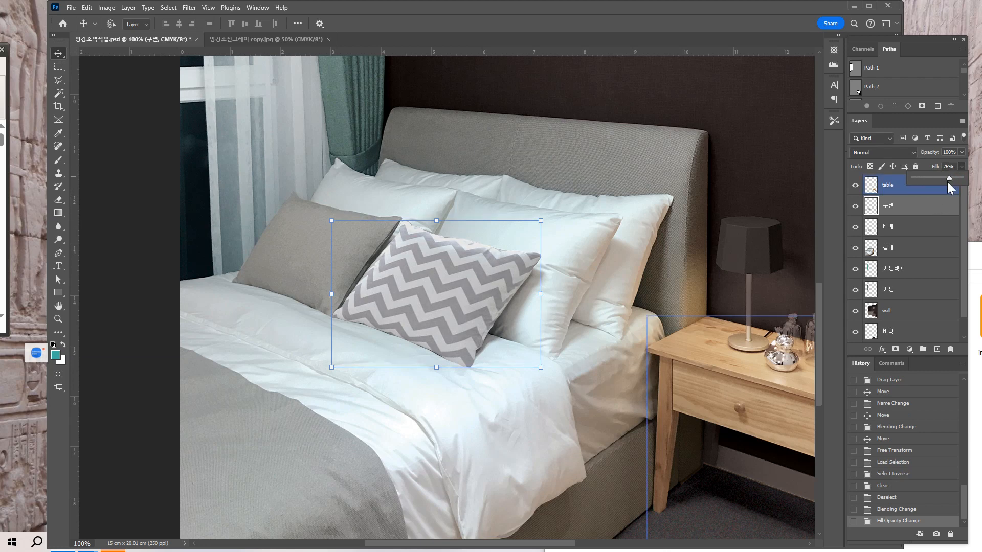
pyautogui.click(659, 267)
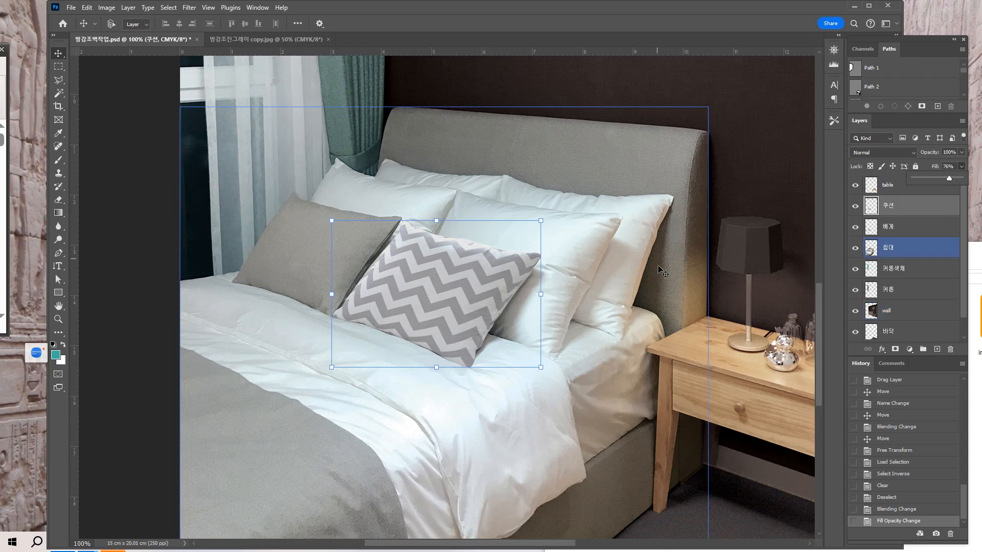
pyautogui.click(563, 302)
# Check the reference image 방감조진그레이 copy.jpg, and examine the chevron cushion in the working bedroom image up close and from afar.
pyautogui.click(276, 37)
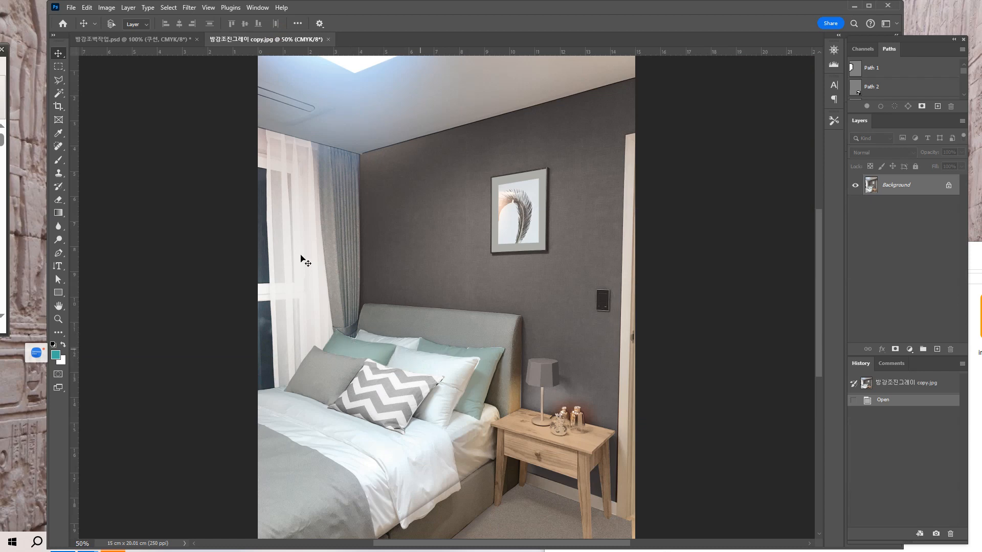
pyautogui.click(155, 39)
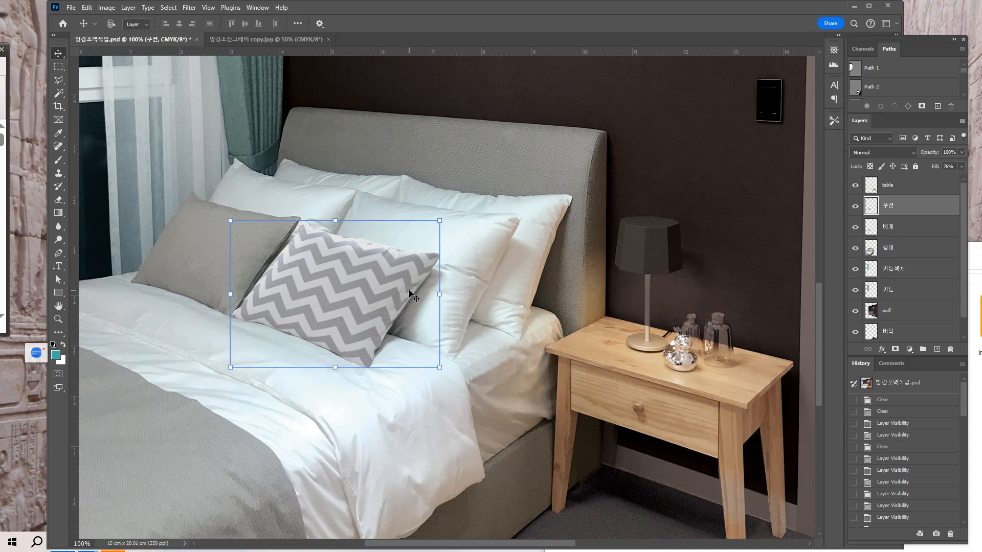
pyautogui.hotkey('ctrl', '+')
pyautogui.moveTo(415, 302); pyautogui.dragTo(566, 382)
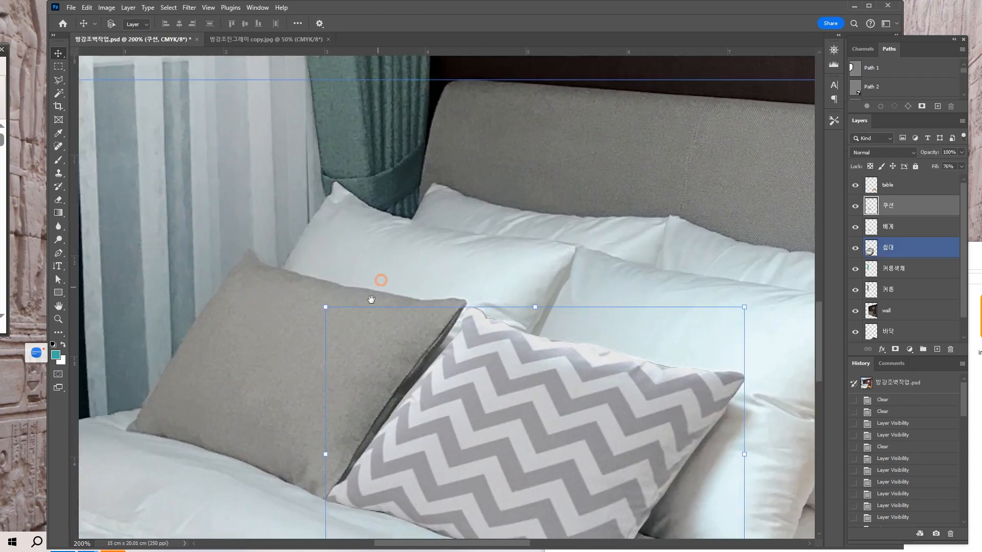
pyautogui.moveTo(381, 280); pyautogui.dragTo(369, 306)
pyautogui.moveTo(517, 364); pyautogui.dragTo(448, 351)
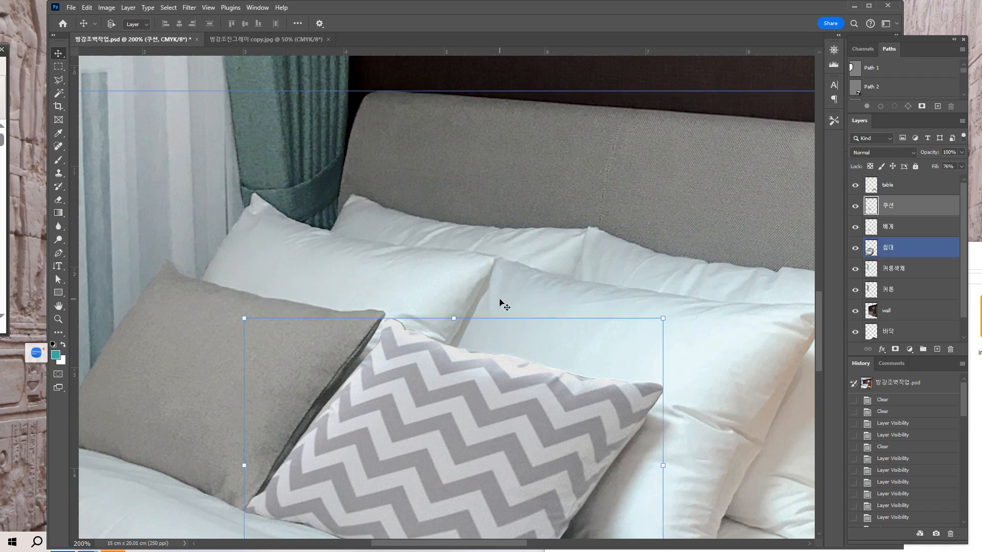
pyautogui.hotkey('ctrl', '-')
pyautogui.hotkey('ctrl', '-')
pyautogui.hotkey('ctrl', '-')
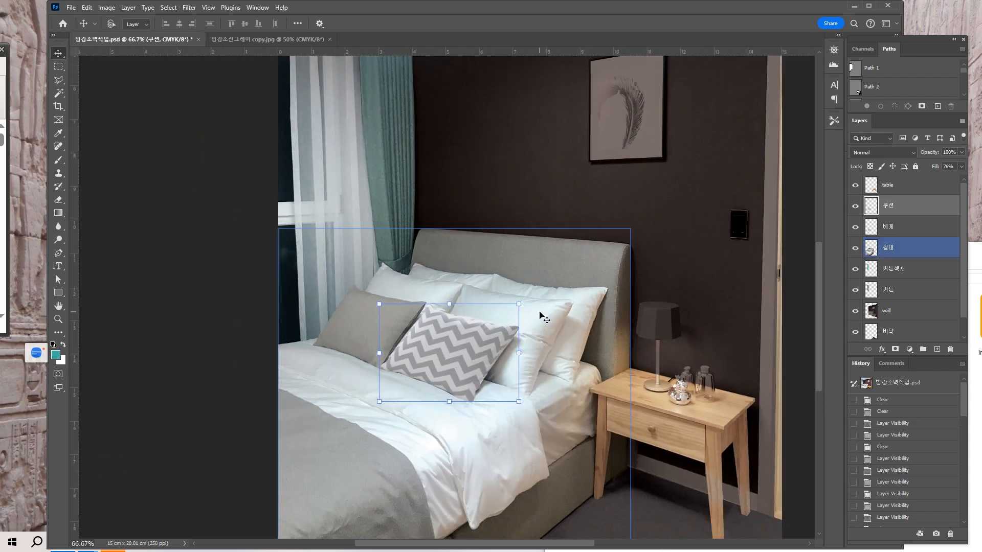
pyautogui.moveTo(516, 371); pyautogui.dragTo(505, 286)
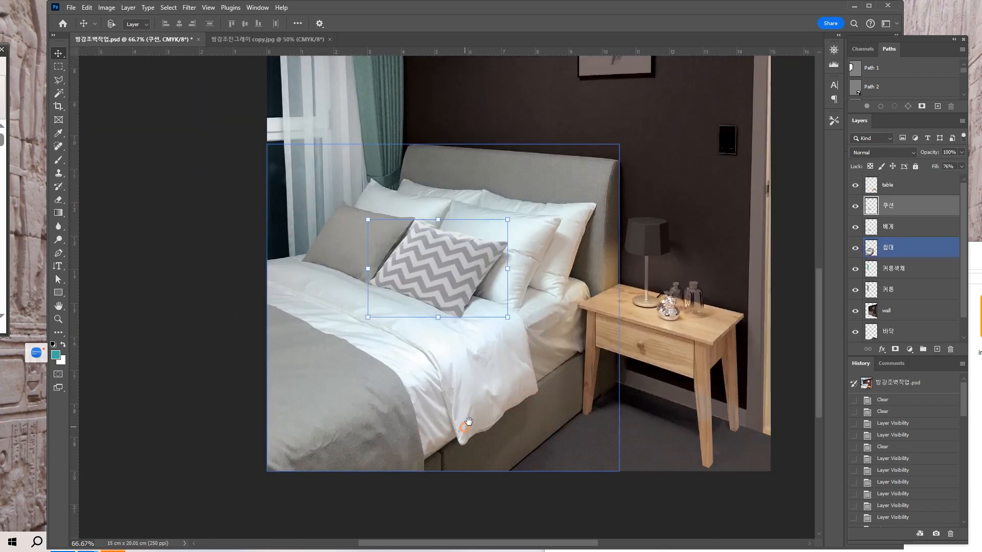
pyautogui.moveTo(469, 422); pyautogui.dragTo(502, 430)
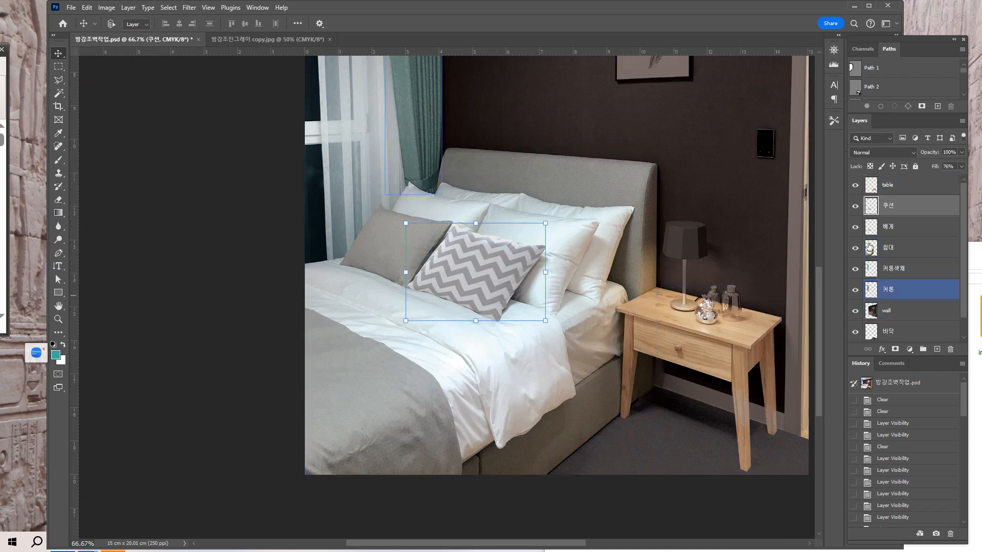
# Toggle the 쿠션 layer's visibility off and on to compare the bed with and without the chevron pattern.
pyautogui.click(855, 207)
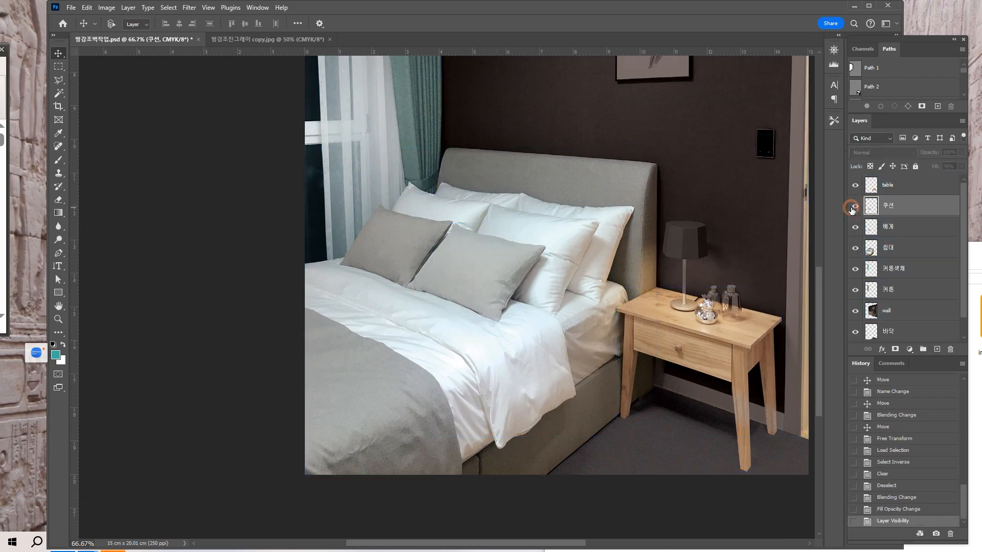
pyautogui.click(855, 207)
pyautogui.click(851, 207)
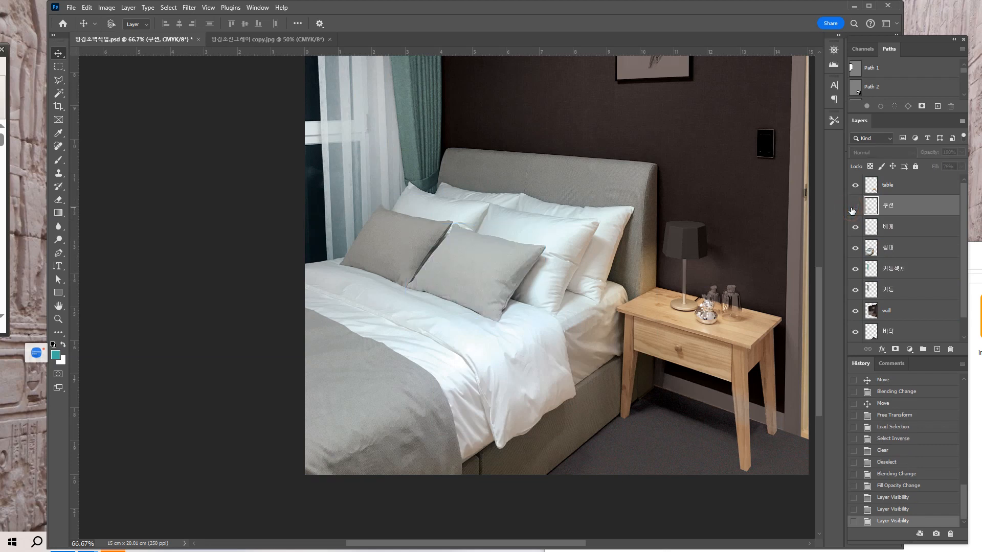
pyautogui.click(852, 207)
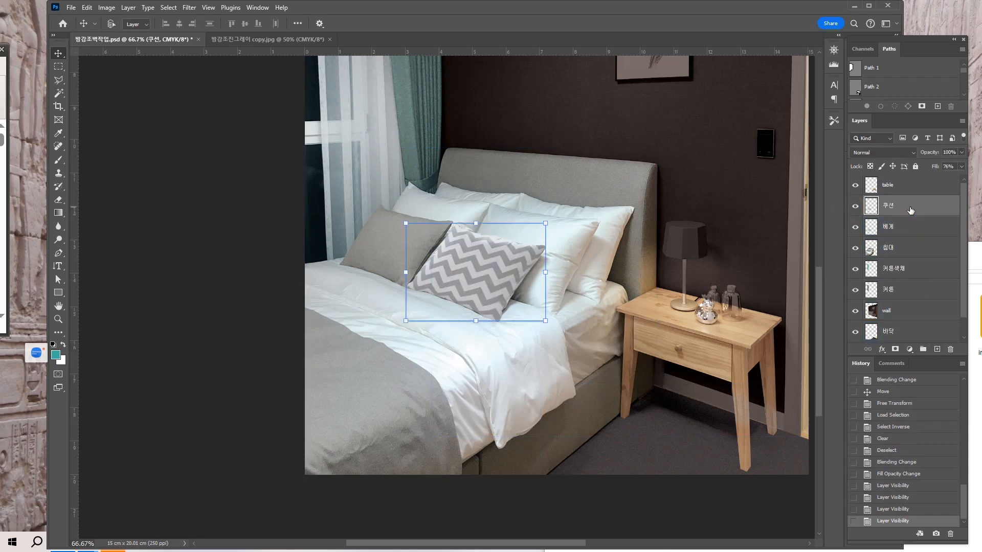
# Duplicate the 베게 layer and move the gray cushion copy onto the white pillow behind the chevron cushion.
pyautogui.moveTo(910, 209)
pyautogui.mouseDown()
pyautogui.moveTo(910, 276)
pyautogui.moveTo(915, 207)
pyautogui.mouseUp()
pyautogui.click(951, 274)
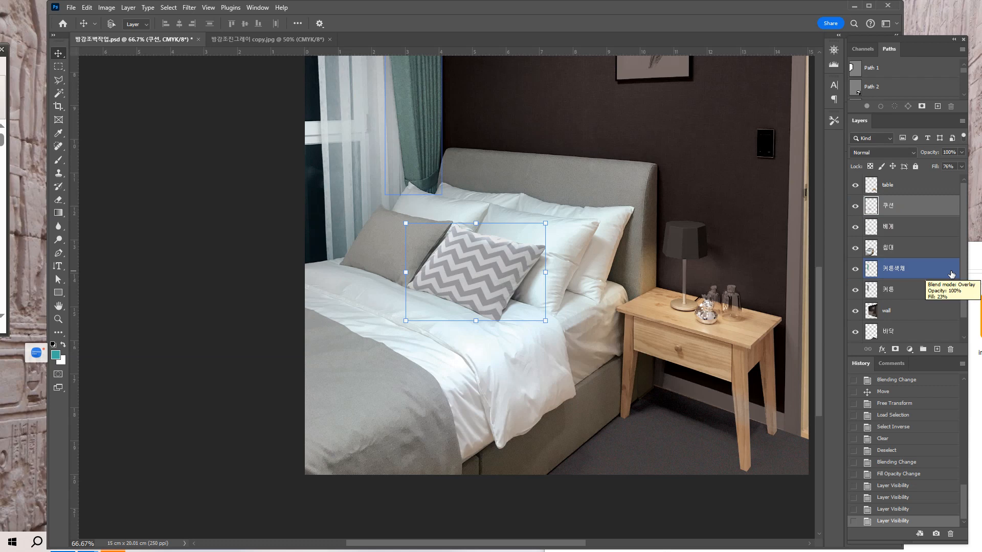
pyautogui.click(927, 227)
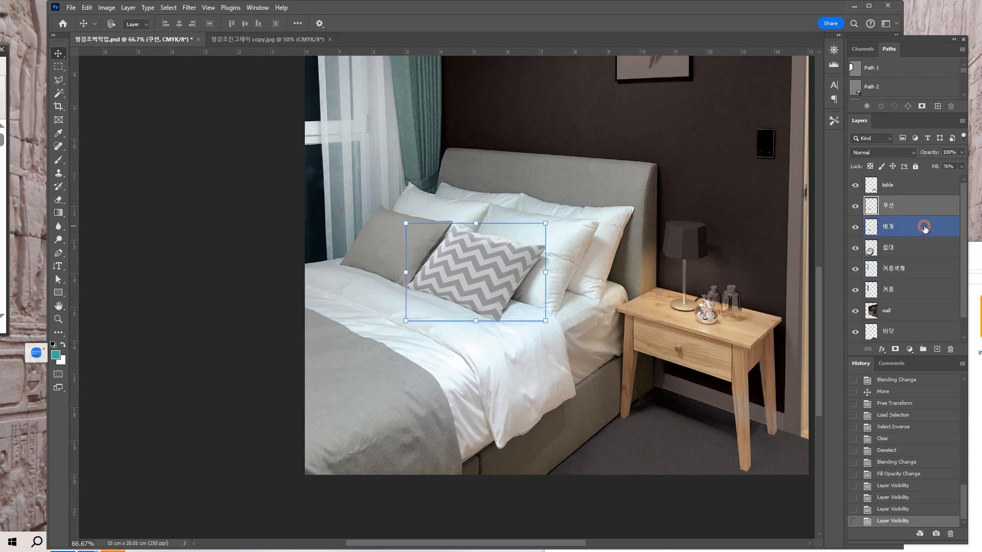
pyautogui.hotkey('ctrl', 'j')
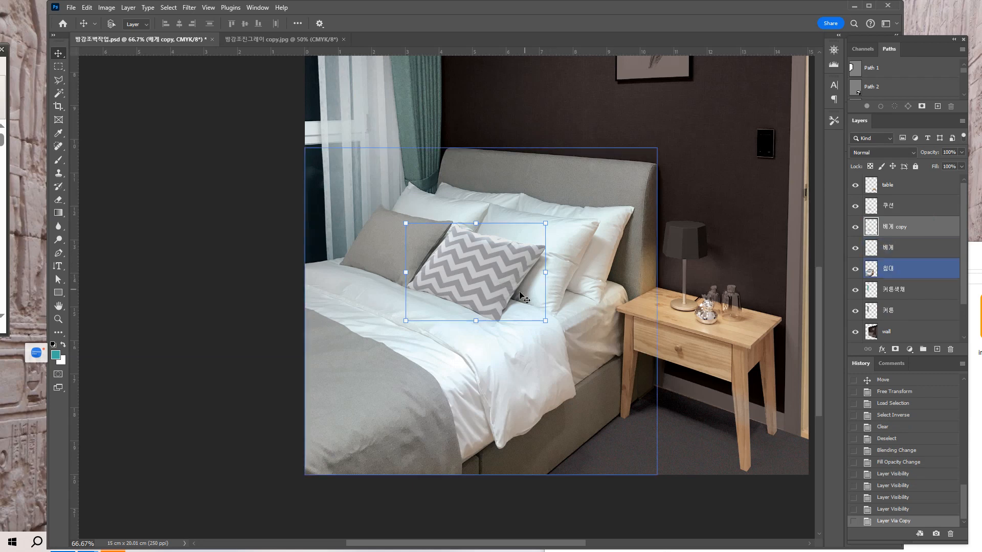
pyautogui.moveTo(490, 293); pyautogui.dragTo(535, 277)
pyautogui.hotkey('ctrl', '+')
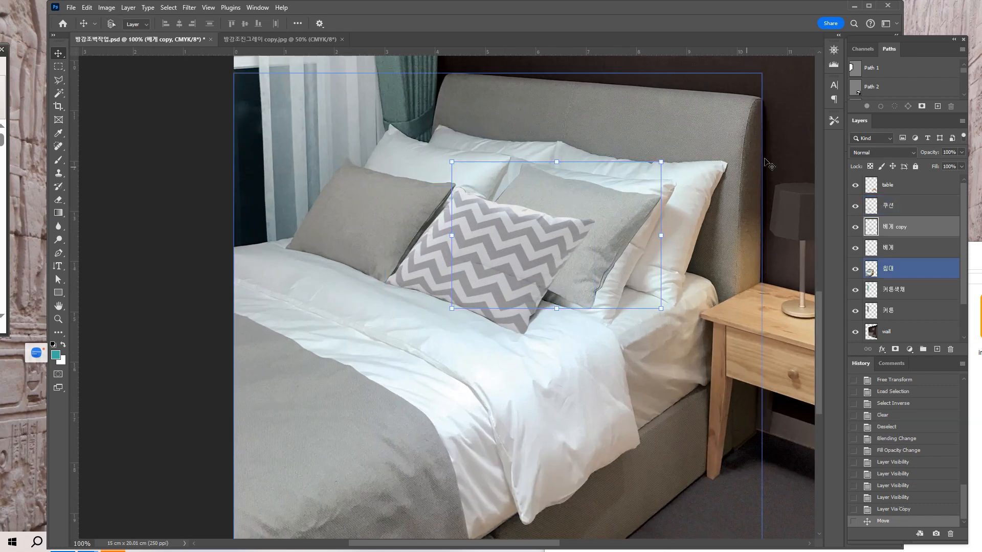
pyautogui.moveTo(666, 229); pyautogui.dragTo(587, 277)
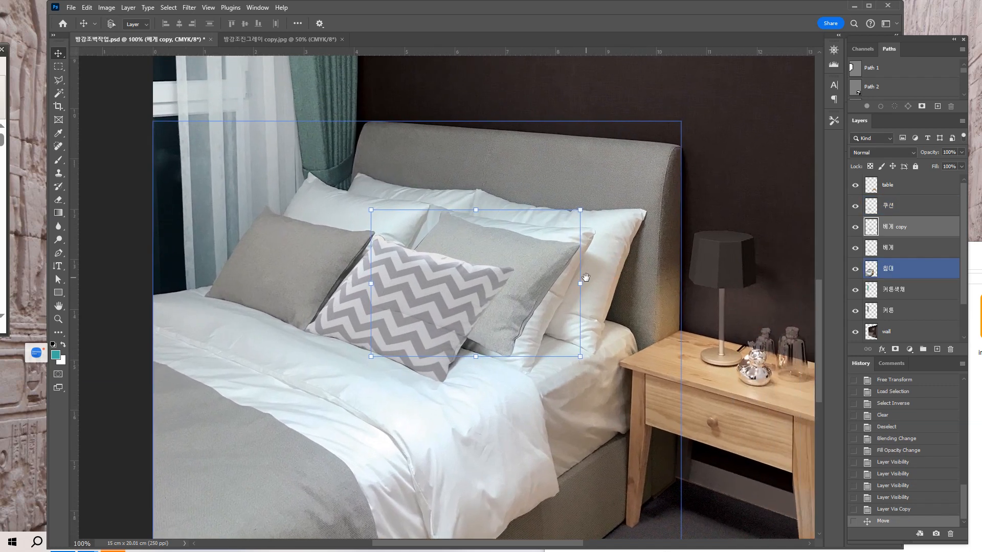
# Distort the gray cushion copy, pulling its upper-left, upper-right and lower-right corners to spread it over the white pillow.
pyautogui.click(87, 8)
pyautogui.moveTo(133, 241)
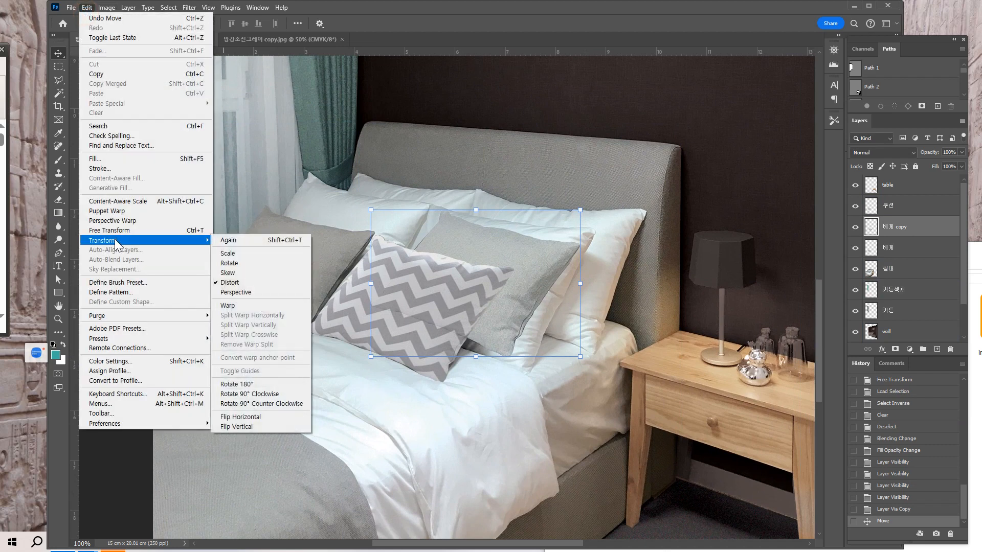
pyautogui.click(230, 283)
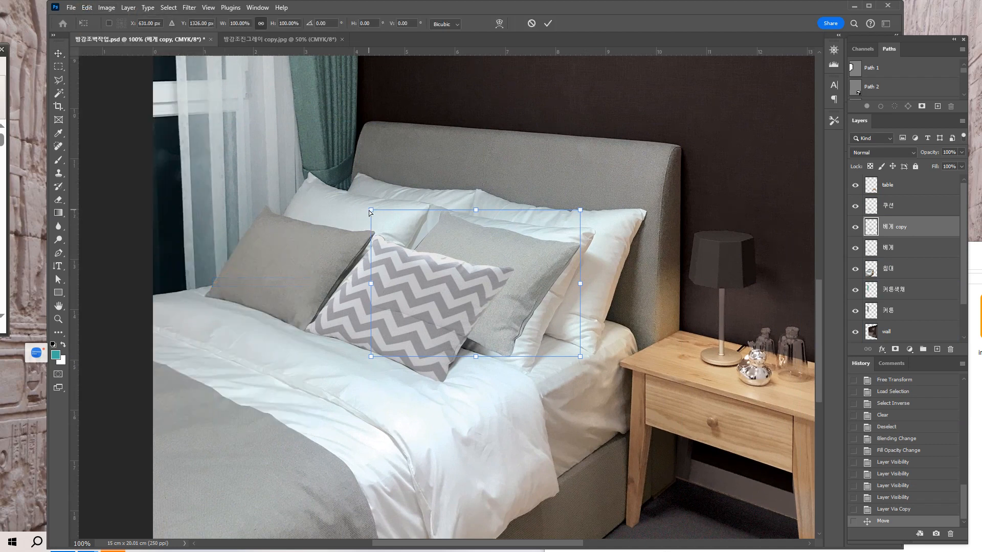
pyautogui.moveTo(371, 210); pyautogui.dragTo(348, 196)
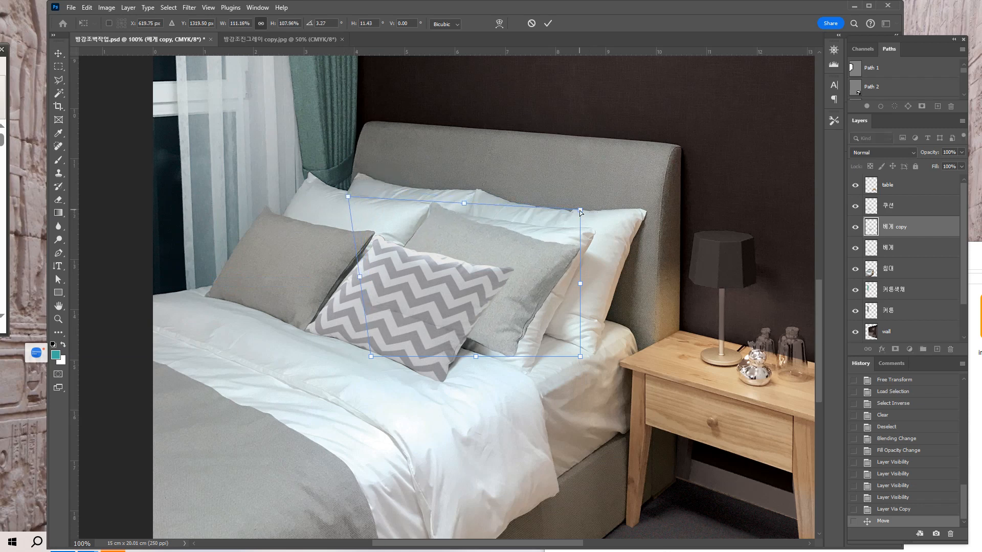
pyautogui.moveTo(580, 210); pyautogui.dragTo(627, 192)
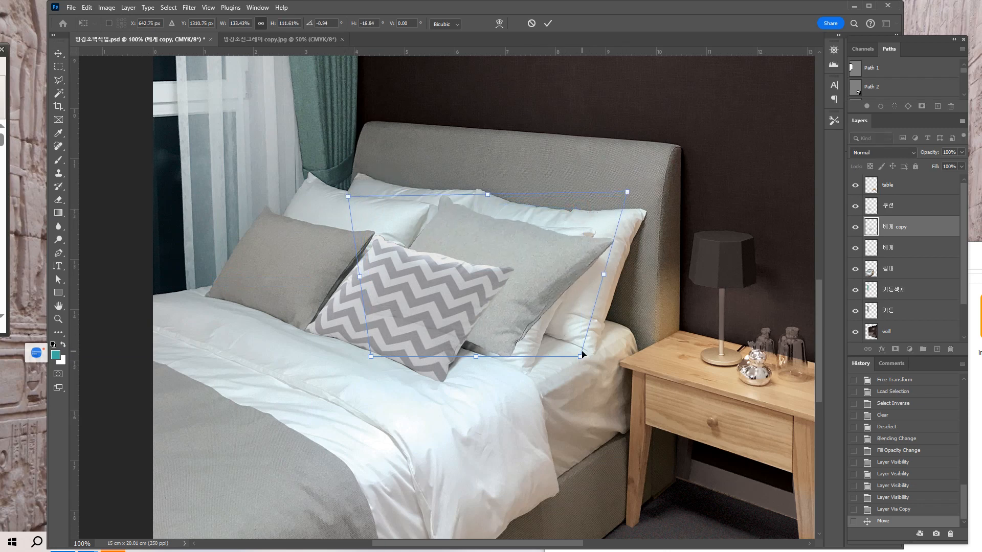
pyautogui.moveTo(580, 356); pyautogui.dragTo(621, 389)
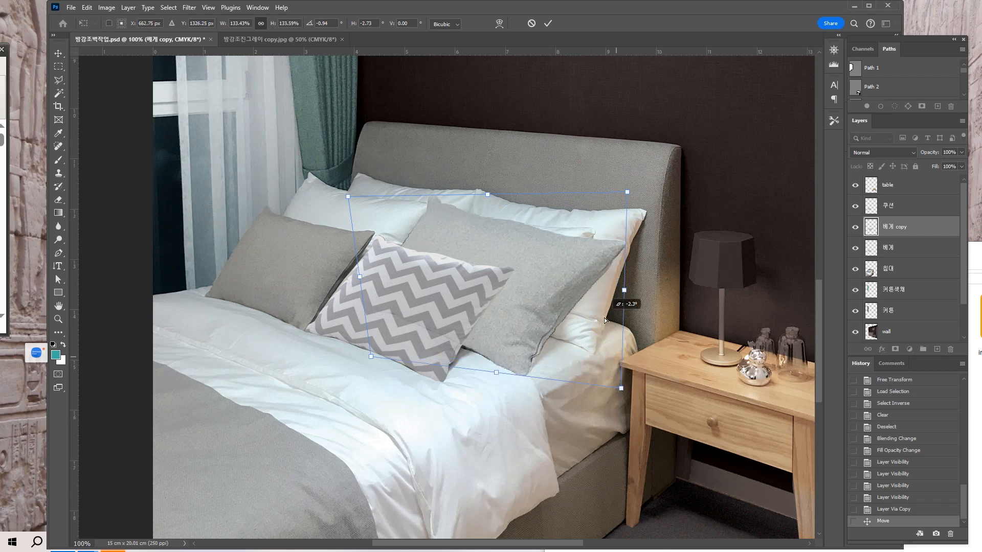
pyautogui.moveTo(628, 193); pyautogui.dragTo(592, 179)
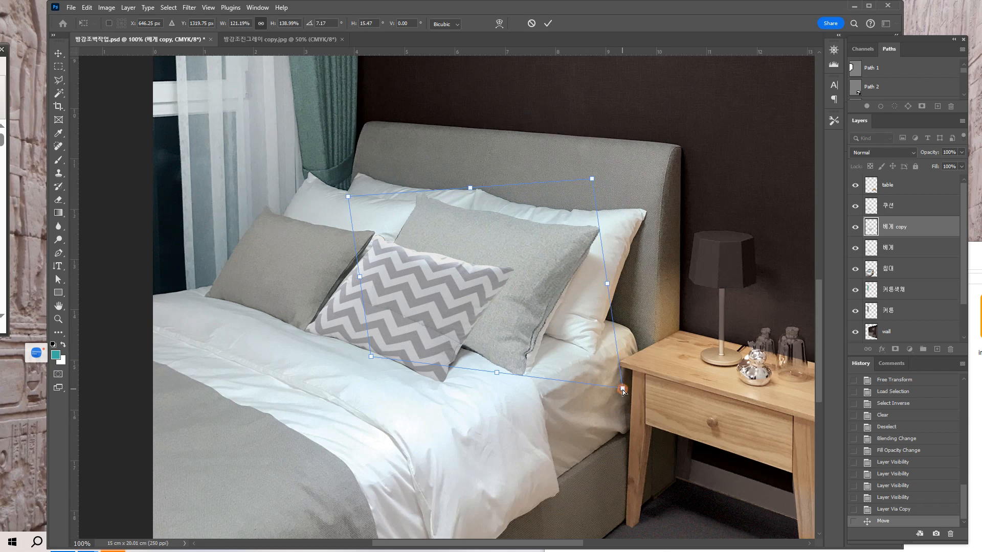
pyautogui.moveTo(623, 389); pyautogui.dragTo(640, 393)
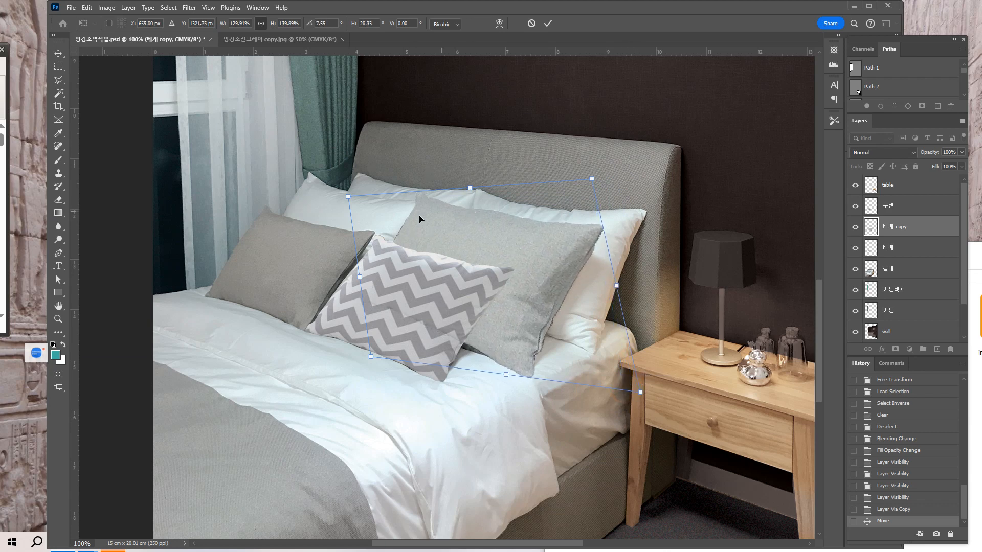
# Fine-tune all four distortion corners so the gray copy follows the white pillow's outline more closely.
pyautogui.moveTo(348, 197)
pyautogui.mouseDown()
pyautogui.moveTo(358, 217)
pyautogui.moveTo(372, 214)
pyautogui.moveTo(363, 207)
pyautogui.mouseUp()
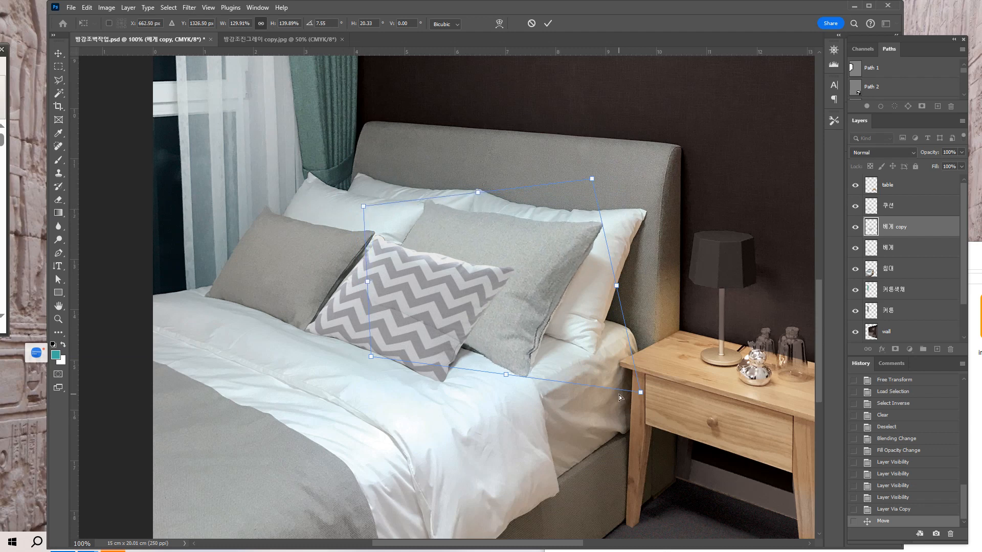
pyautogui.moveTo(640, 393); pyautogui.dragTo(649, 400)
pyautogui.moveTo(589, 179)
pyautogui.mouseDown()
pyautogui.moveTo(584, 222)
pyautogui.moveTo(568, 197)
pyautogui.moveTo(586, 183)
pyautogui.mouseUp()
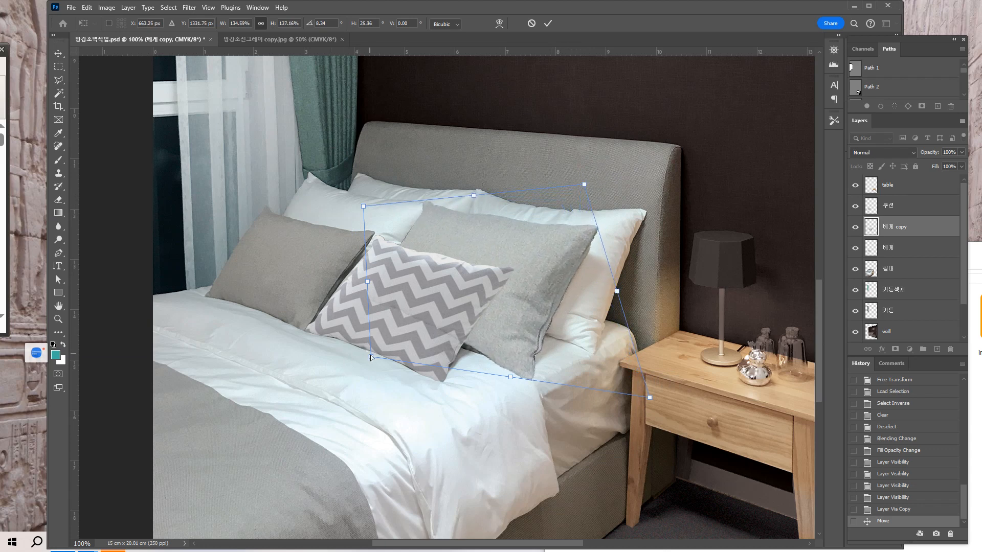
pyautogui.moveTo(370, 356); pyautogui.dragTo(396, 365)
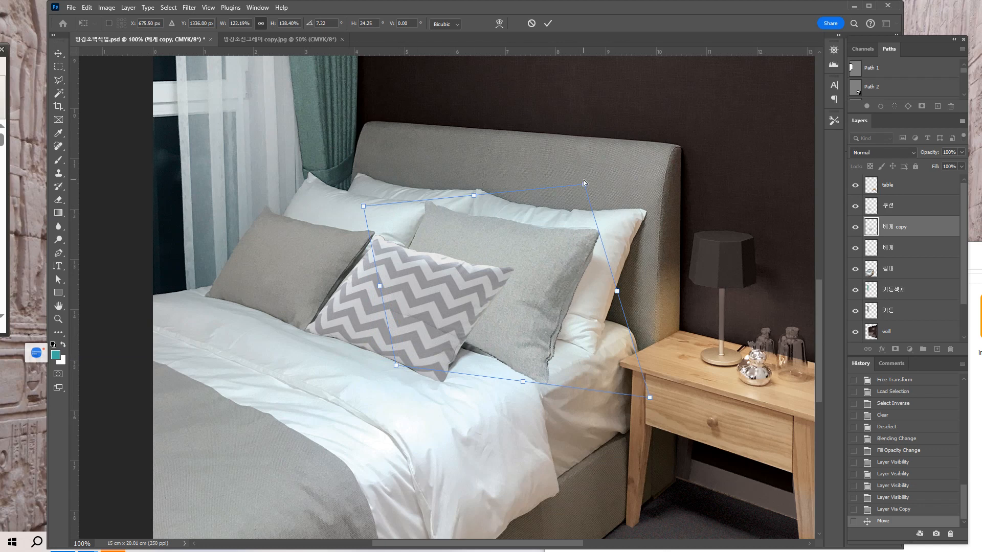
pyautogui.moveTo(585, 183); pyautogui.dragTo(582, 182)
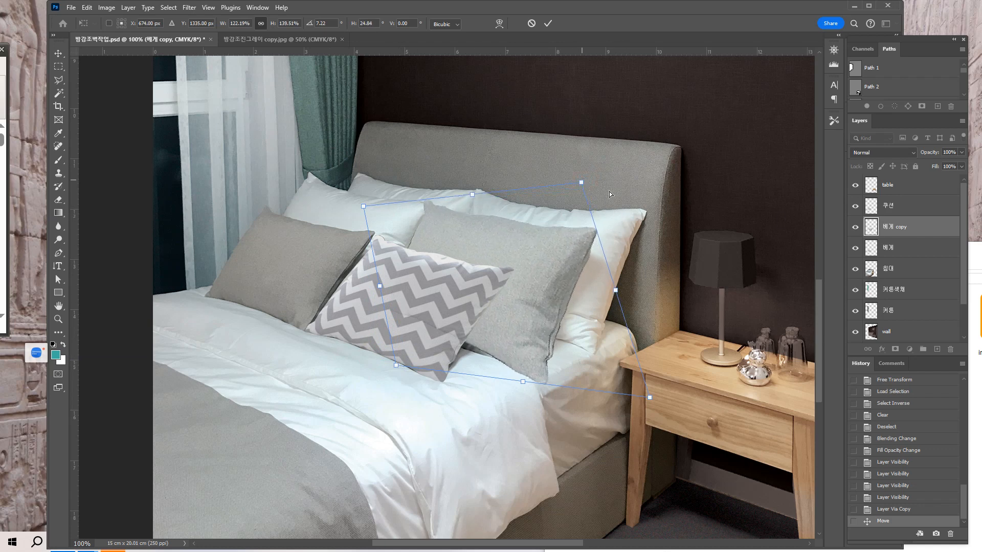
# Set the 베게 copy layer's fill to 76% and its blend mode to Multiply.
pyautogui.click(914, 151)
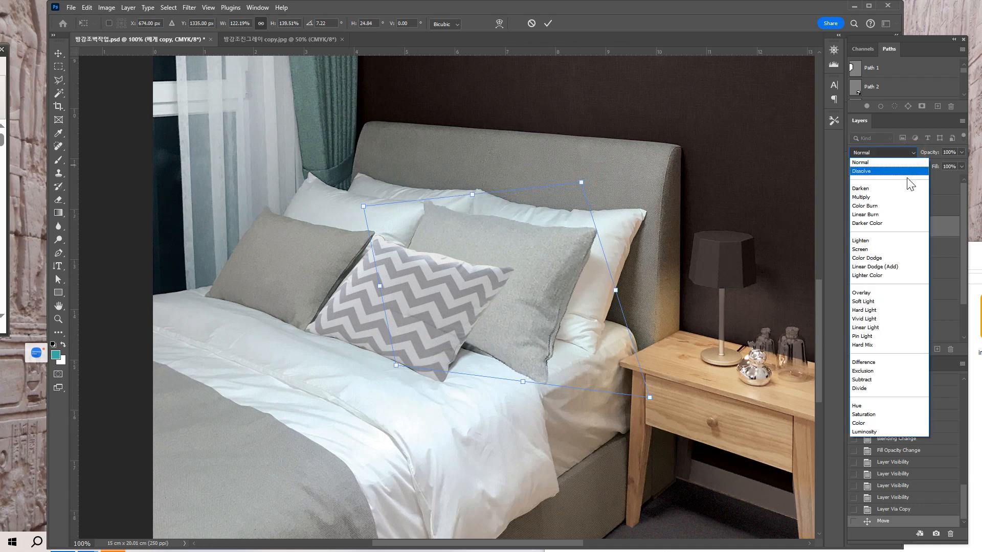
pyautogui.click(961, 170)
pyautogui.click(961, 167)
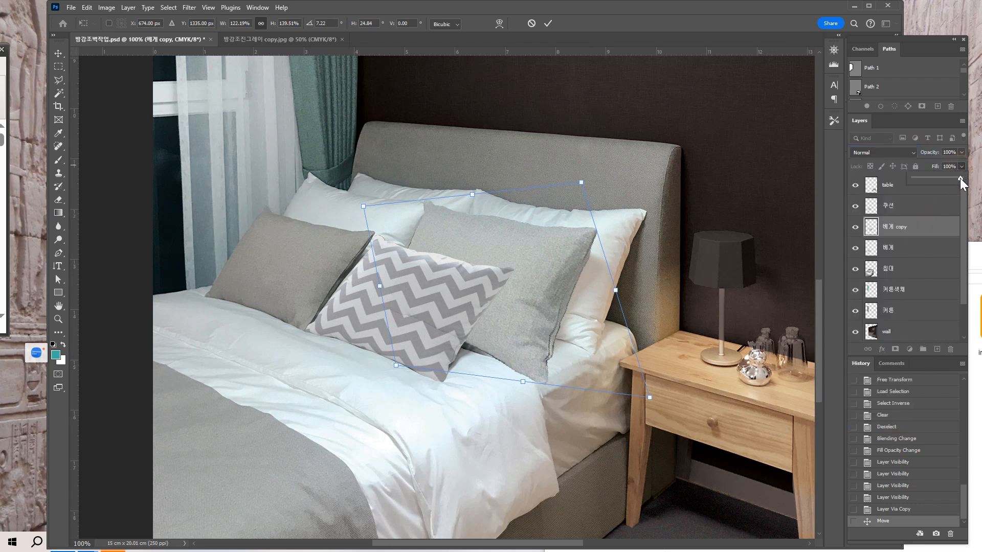
pyautogui.moveTo(962, 178); pyautogui.dragTo(954, 178)
pyautogui.click(950, 177)
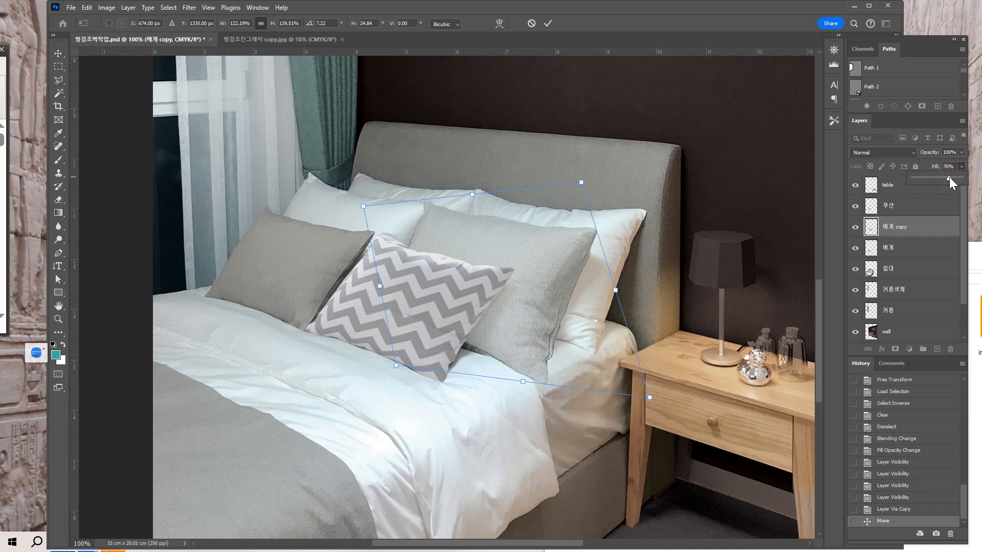
pyautogui.click(893, 151)
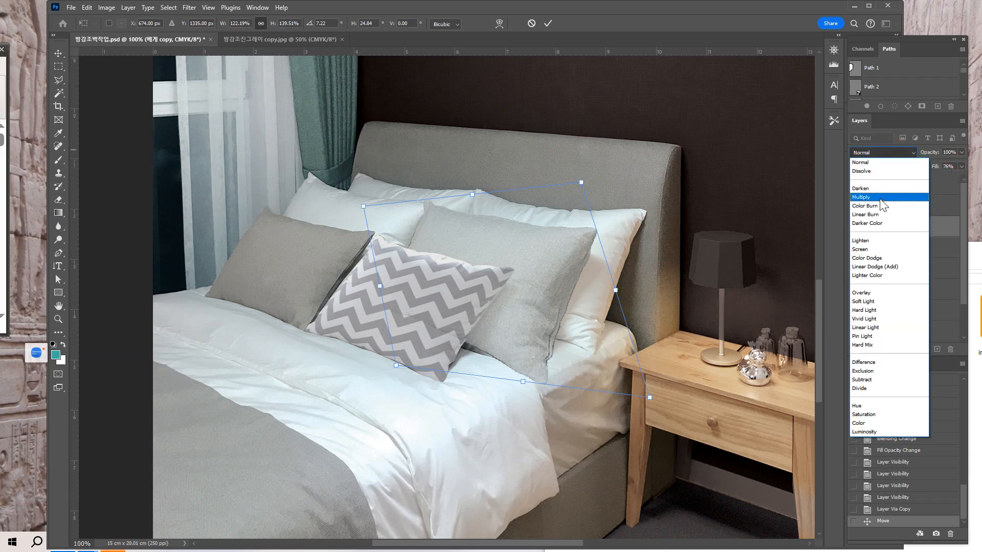
pyautogui.click(872, 201)
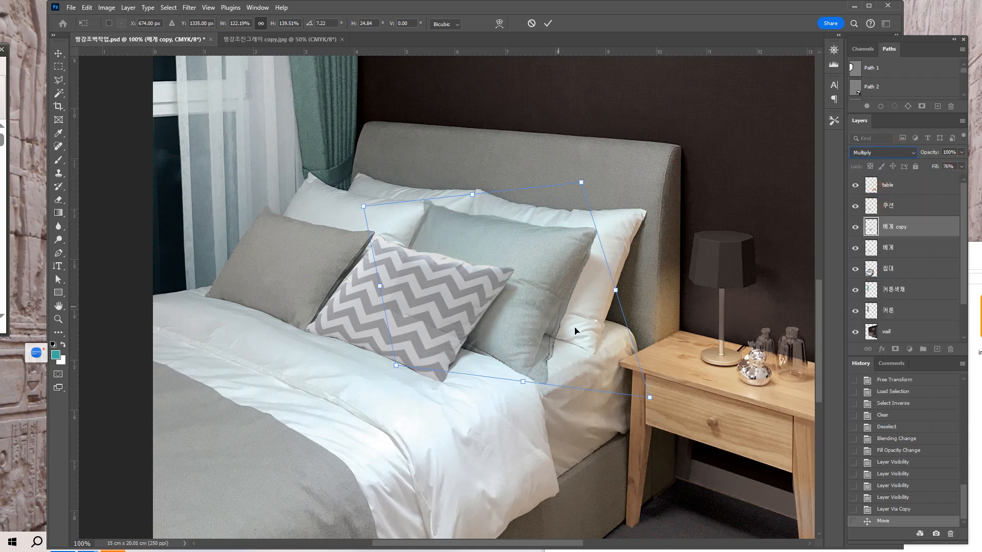
pyautogui.hotkey('ctrl', '+')
pyautogui.moveTo(532, 361); pyautogui.dragTo(504, 340)
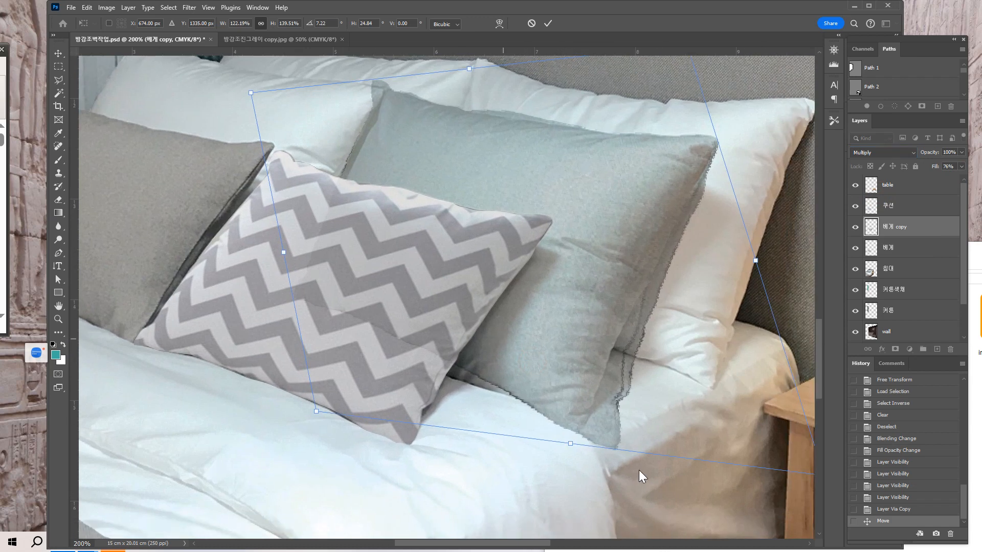
# Refine the gray copy's distortion at its lower-right and upper-right corners to match the pillow's right edge.
pyautogui.moveTo(680, 368); pyautogui.dragTo(619, 331)
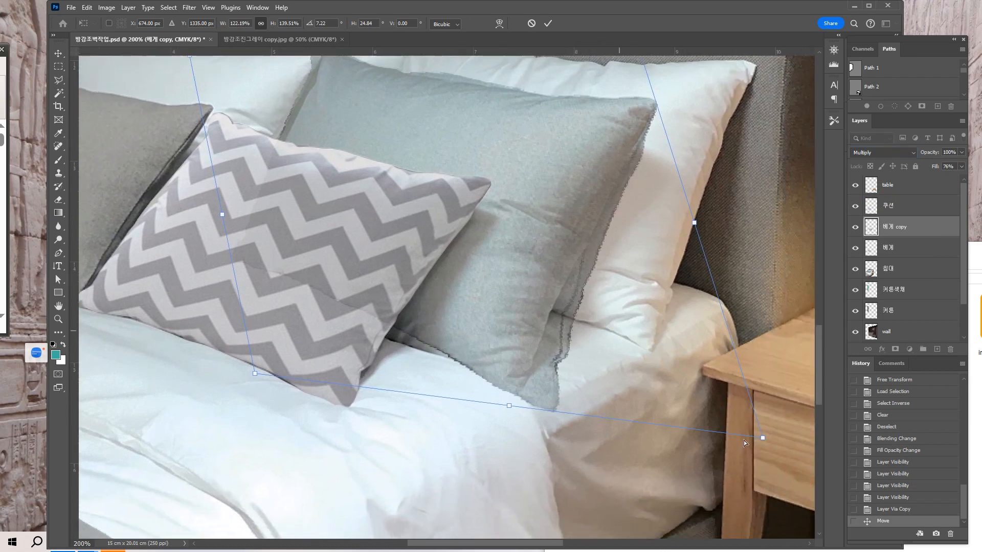
pyautogui.moveTo(763, 442); pyautogui.dragTo(732, 426)
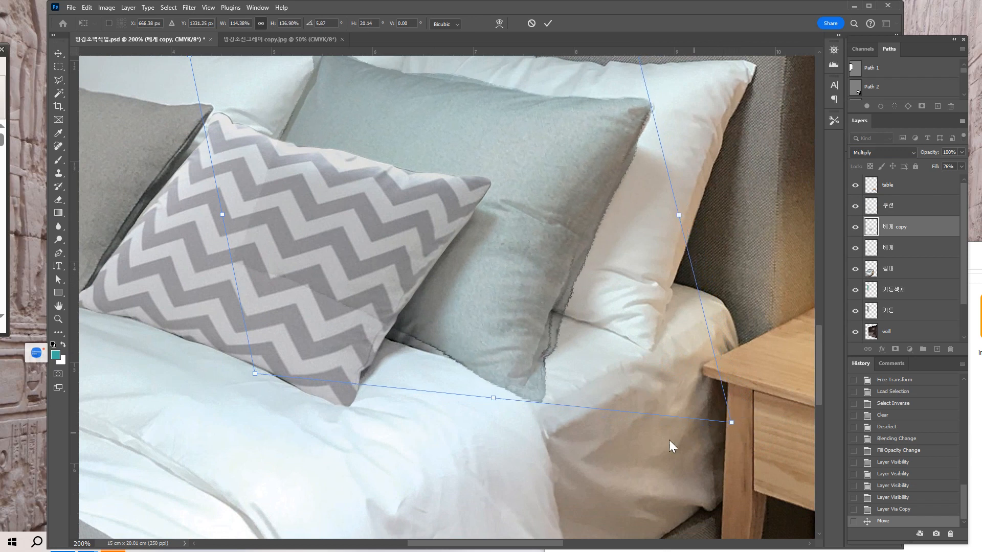
pyautogui.moveTo(581, 453); pyautogui.dragTo(638, 520)
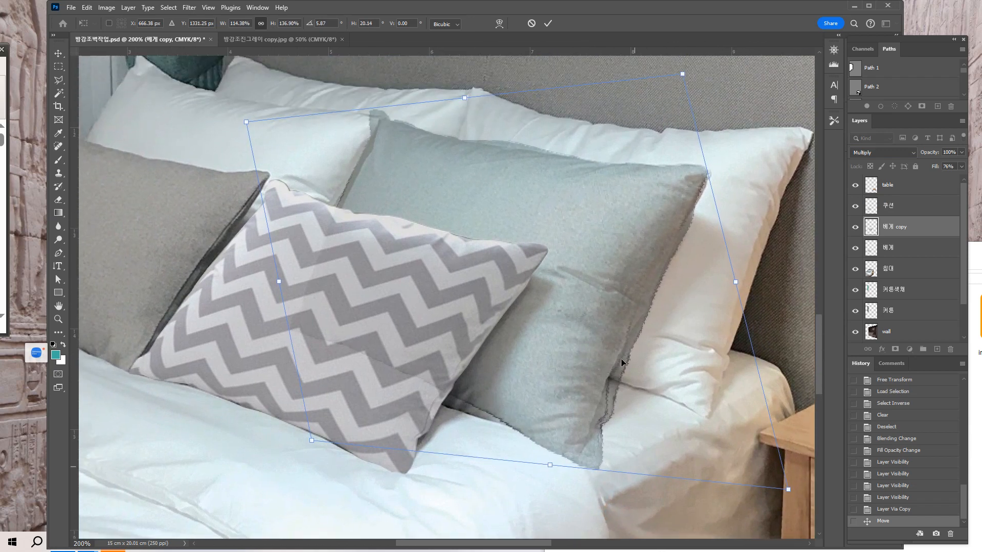
pyautogui.moveTo(682, 74)
pyautogui.mouseDown()
pyautogui.moveTo(691, 80)
pyautogui.moveTo(689, 72)
pyautogui.mouseUp()
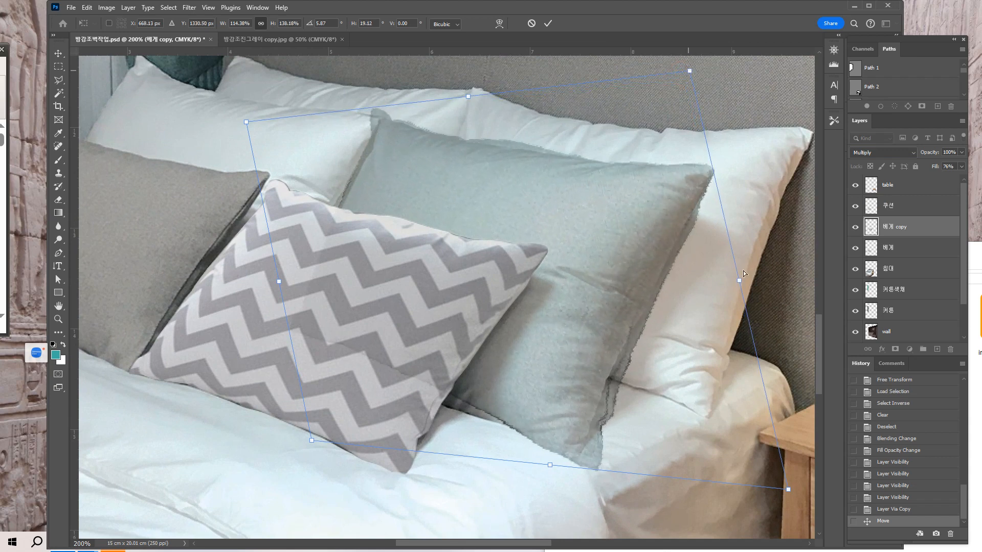
pyautogui.moveTo(634, 423); pyautogui.dragTo(639, 399)
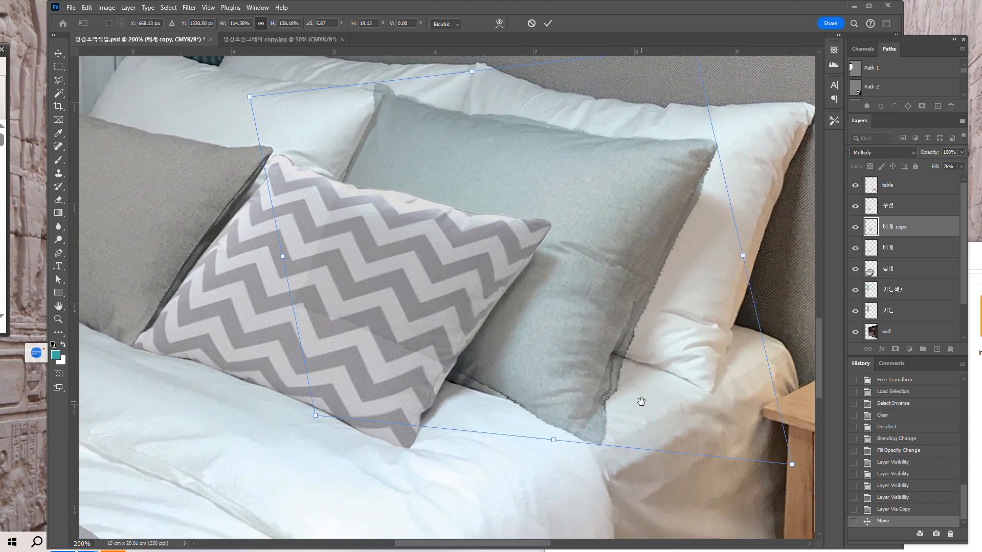
pyautogui.moveTo(792, 465); pyautogui.dragTo(782, 457)
pyautogui.moveTo(707, 185); pyautogui.dragTo(705, 207)
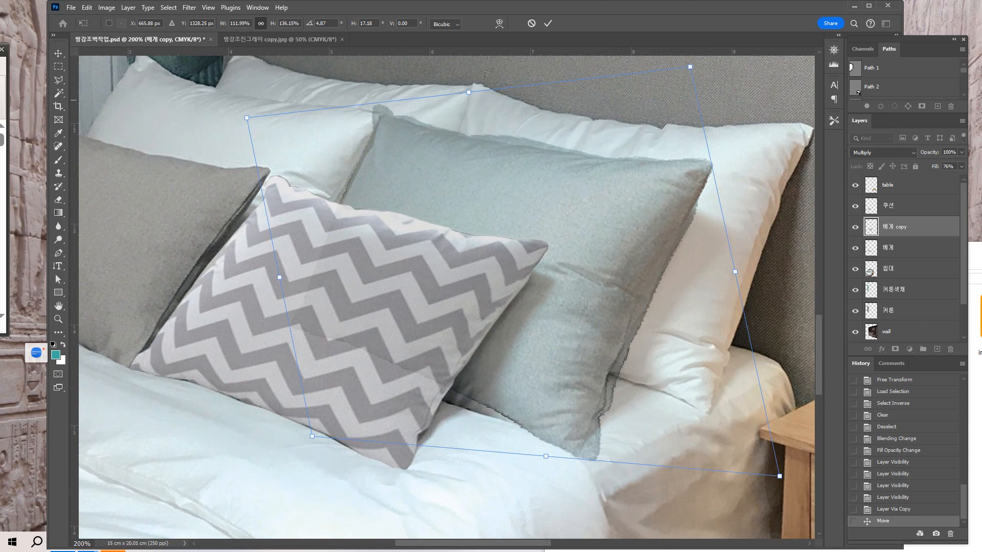
# Try to lasso and delete the excess of the gray copy along the pillow's right edge, then undo it and deselect.
pyautogui.click(60, 81)
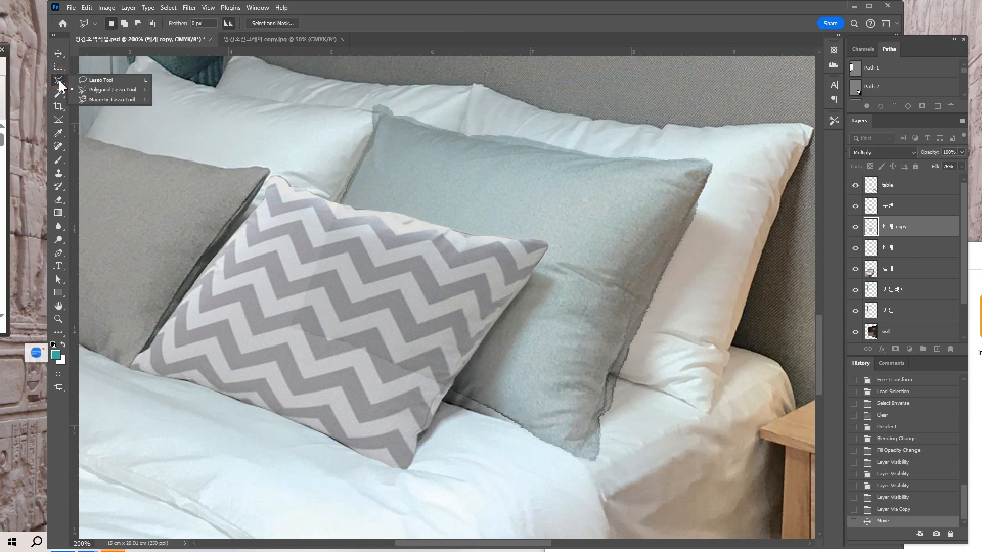
pyautogui.click(102, 80)
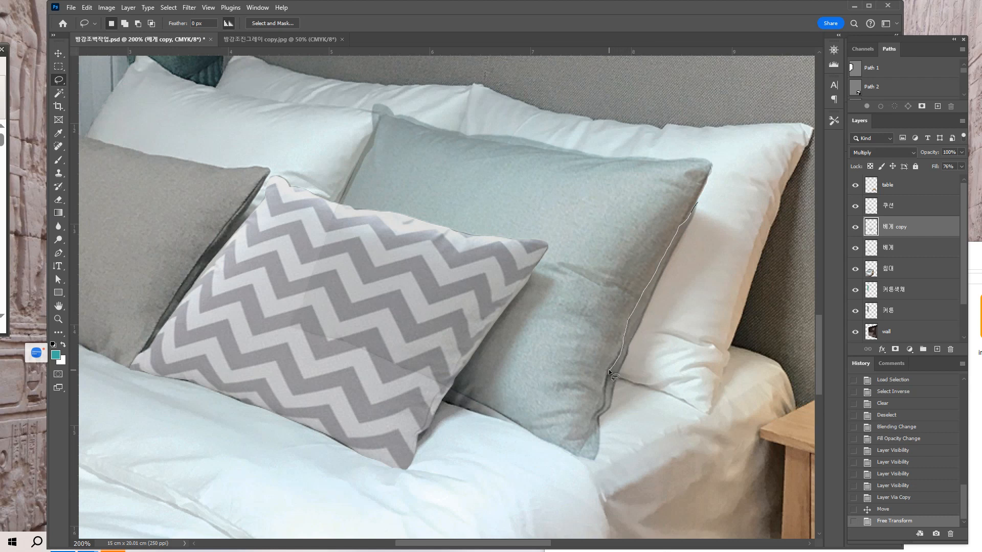
pyautogui.moveTo(603, 389)
pyautogui.mouseDown()
pyautogui.moveTo(594, 418)
pyautogui.moveTo(602, 438)
pyautogui.moveTo(628, 447)
pyautogui.moveTo(677, 410)
pyautogui.mouseUp()
pyautogui.moveTo(698, 202); pyautogui.dragTo(697, 201)
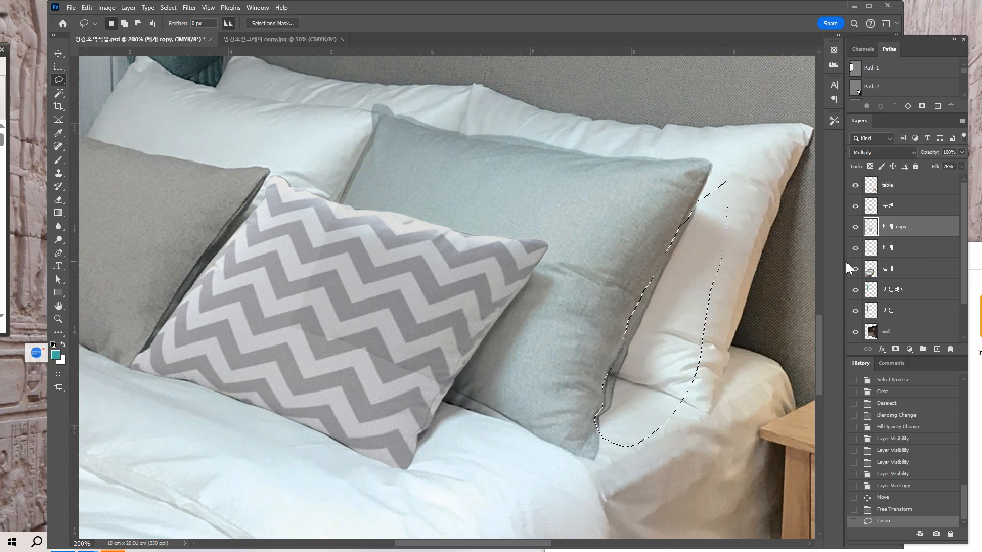
pyautogui.click(856, 229)
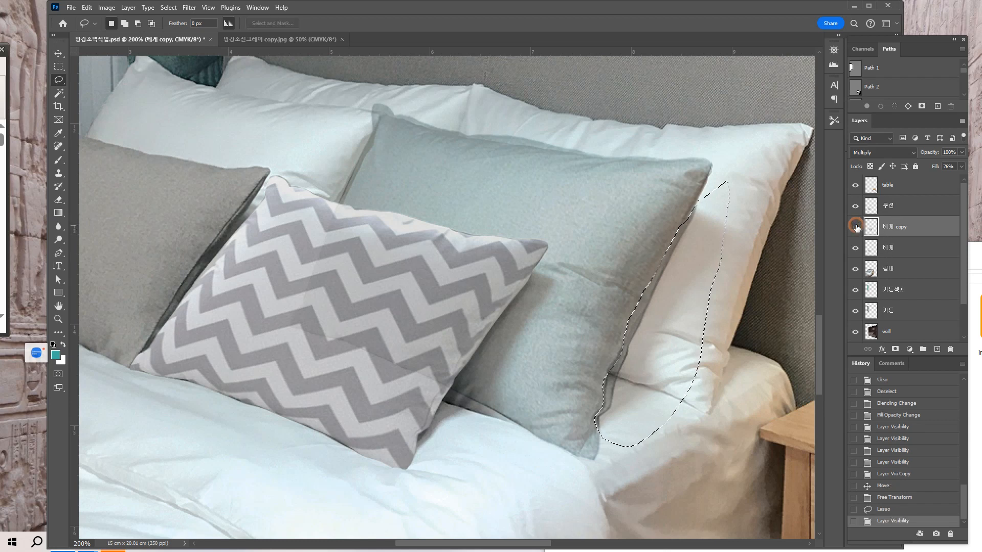
pyautogui.click(855, 228)
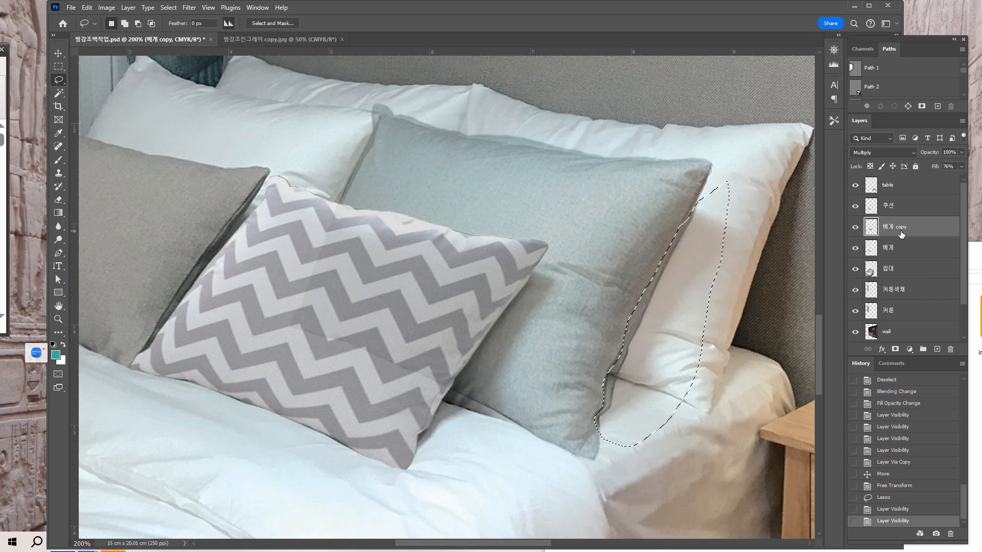
pyautogui.press('Delete')
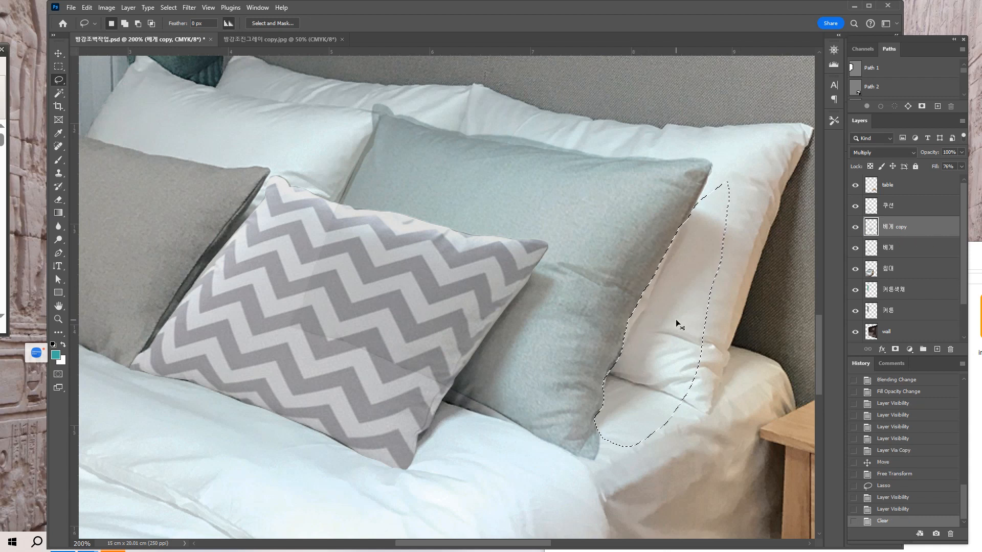
pyautogui.hotkey('ctrl', 'z')
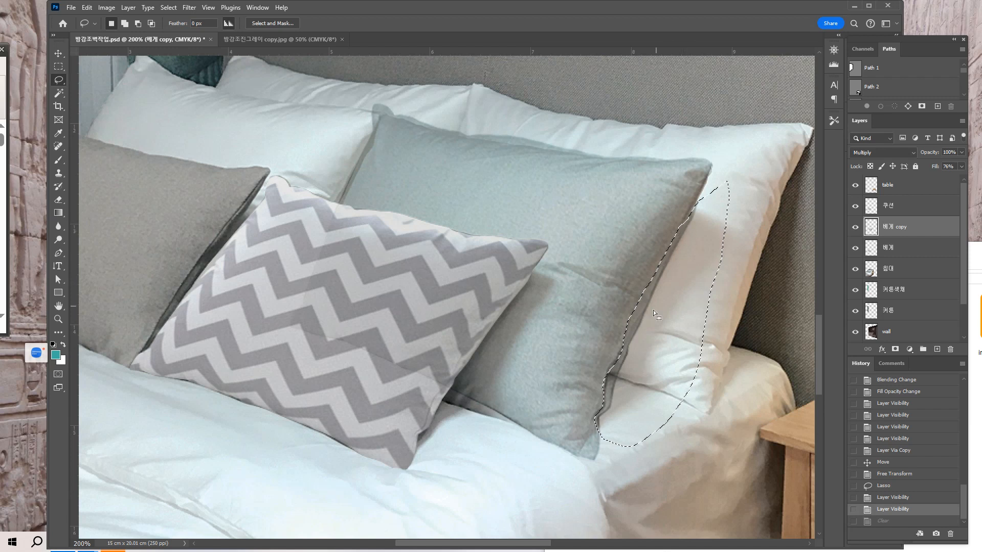
pyautogui.hotkey('ctrl', 'd')
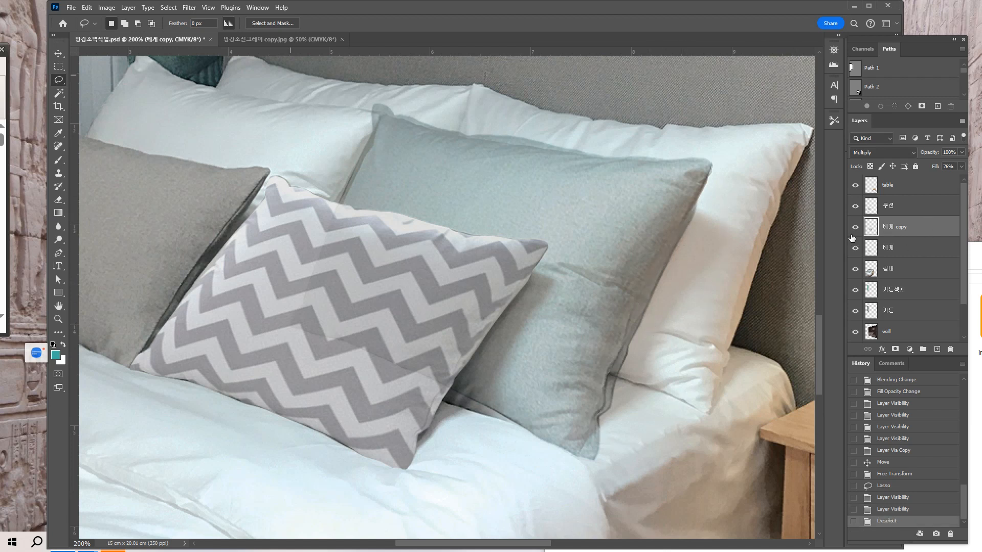
# Apply Brightness/Contrast to the 베게 copy layer with brightness -43 and strongly increased contrast.
pyautogui.click(105, 7)
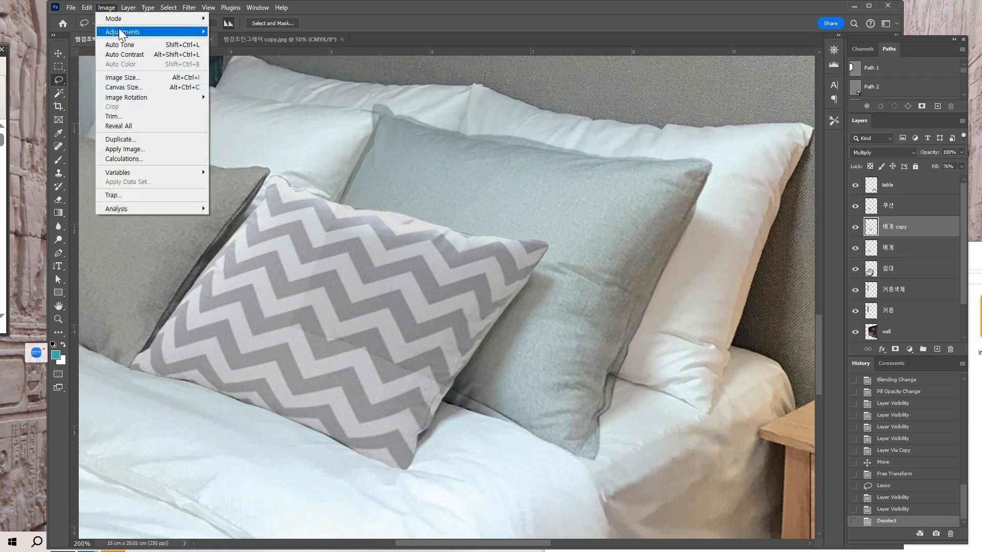
pyautogui.moveTo(118, 32)
pyautogui.click(235, 31)
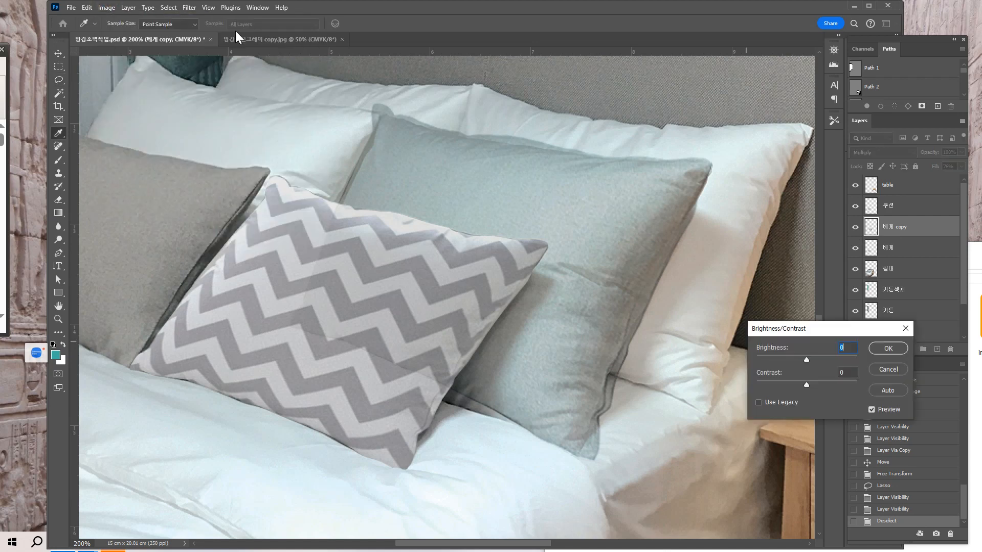
pyautogui.moveTo(805, 385); pyautogui.dragTo(793, 362)
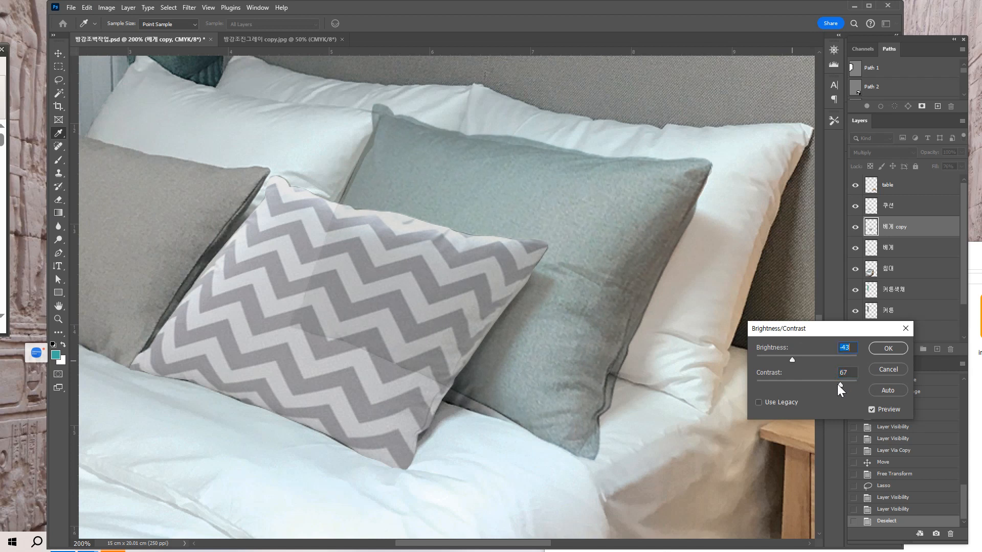
pyautogui.moveTo(843, 386); pyautogui.dragTo(847, 387)
pyautogui.click(891, 348)
pyautogui.click(885, 349)
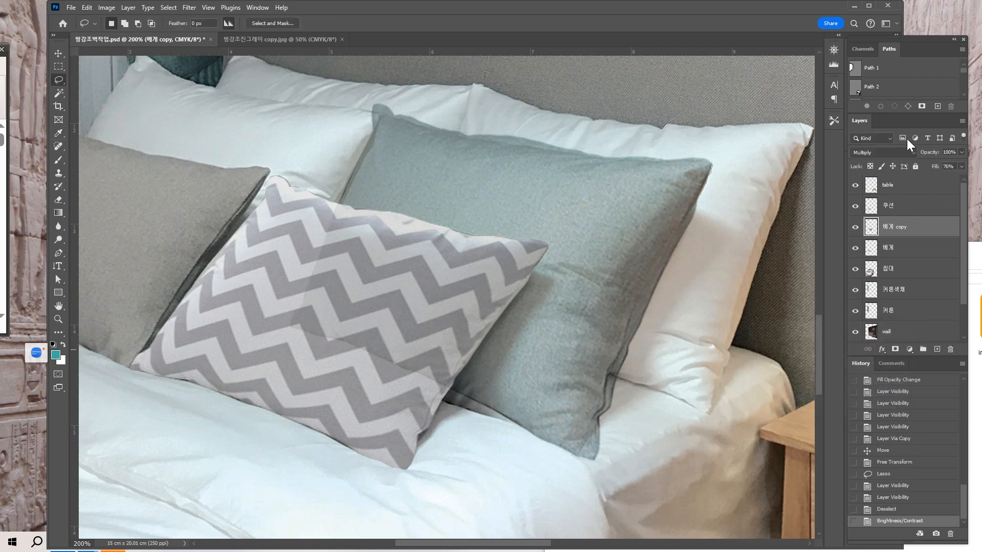
# Preview the 베게 copy layer in Normal mode, keep Multiply, and set its fill to 60%.
pyautogui.click(913, 155)
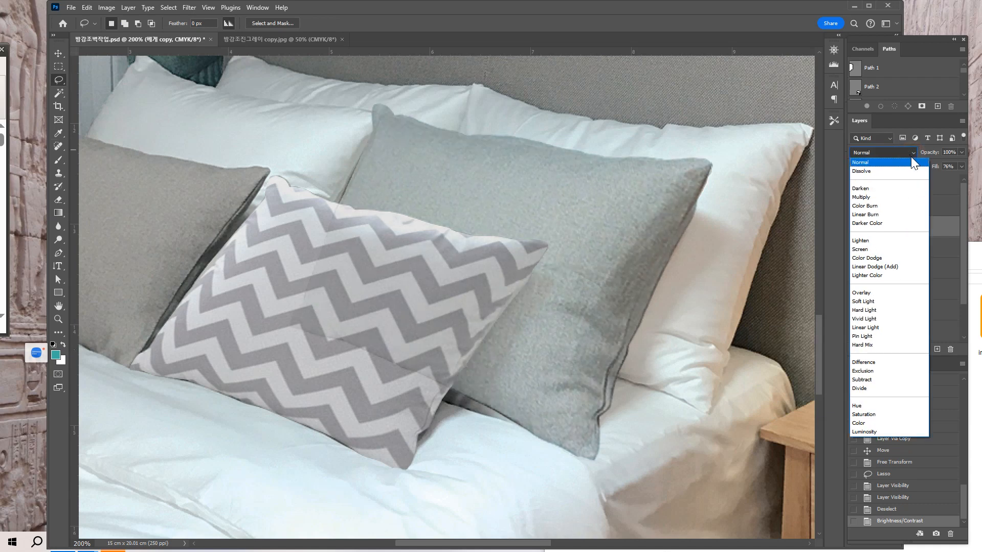
pyautogui.click(911, 156)
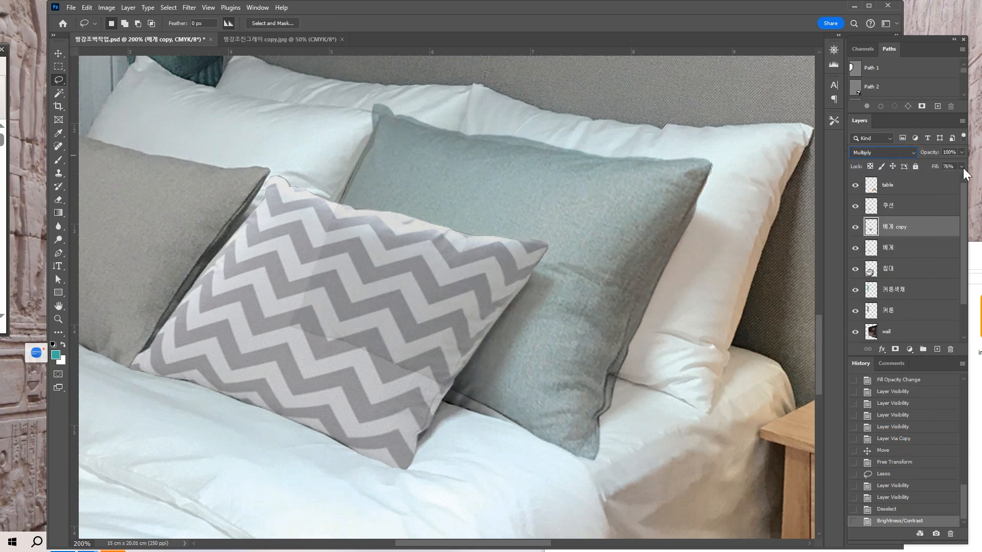
pyautogui.moveTo(943, 180); pyautogui.dragTo(942, 181)
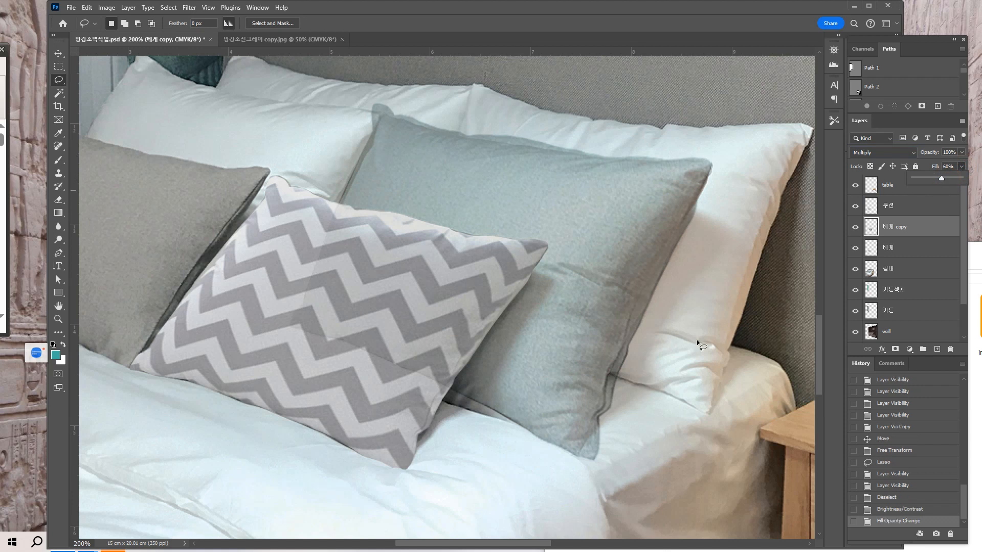
# Switch to the Magnetic Lasso tool for tracing the gray copy's right edge.
pyautogui.moveTo(674, 369); pyautogui.dragTo(656, 358)
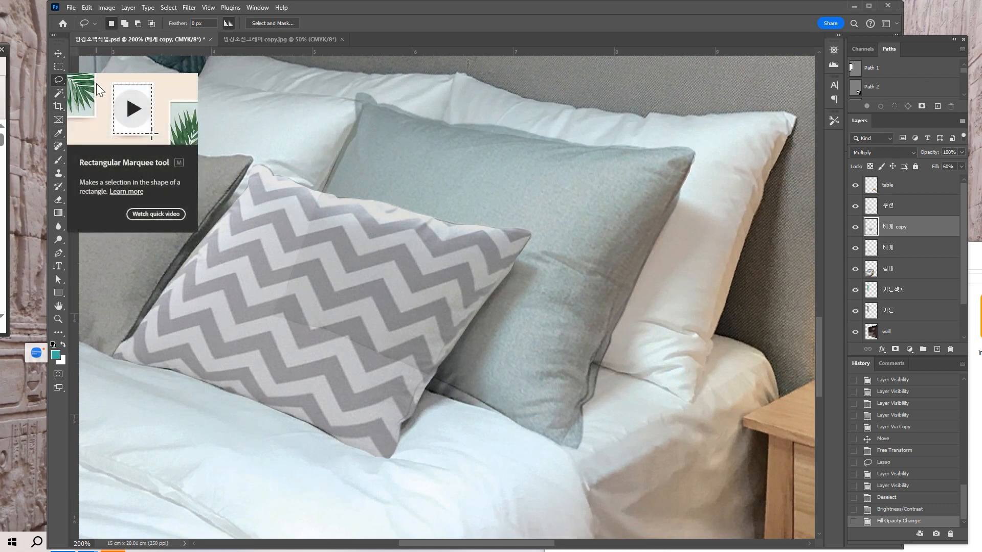
pyautogui.rightClick(63, 82)
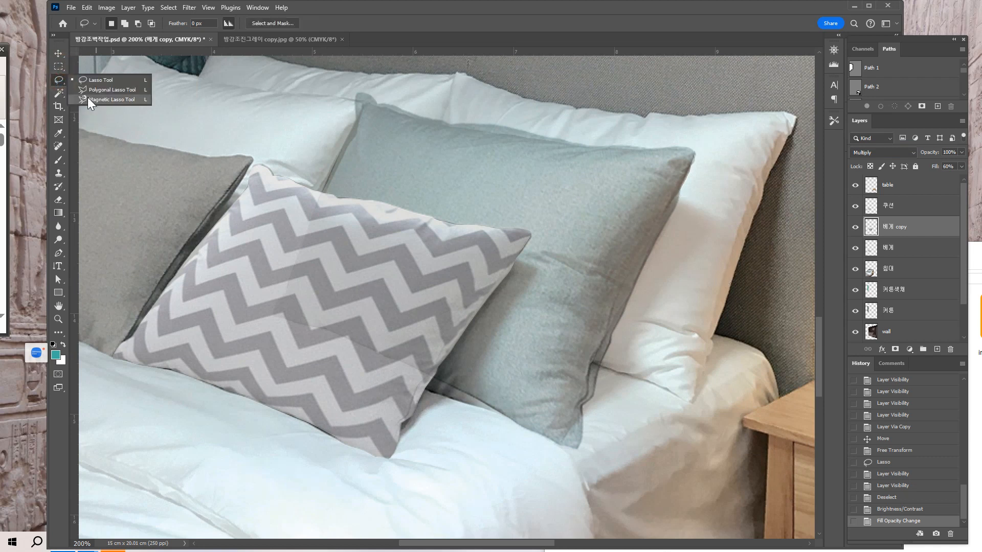
pyautogui.click(107, 99)
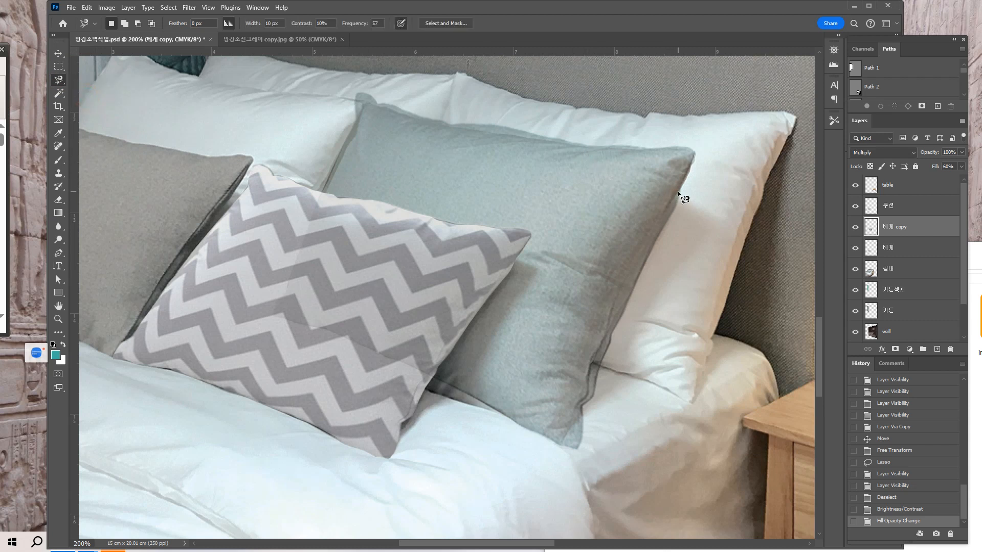
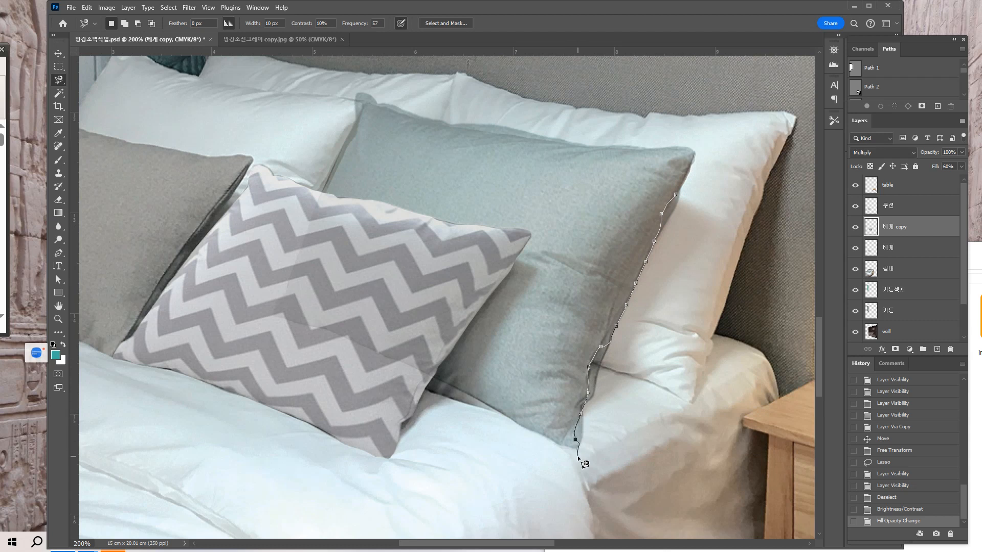
# Outline the gray copy's overhang along the pillow's right edge with the freehand Lasso tool.
pyautogui.hscroll(1, 589, 410)
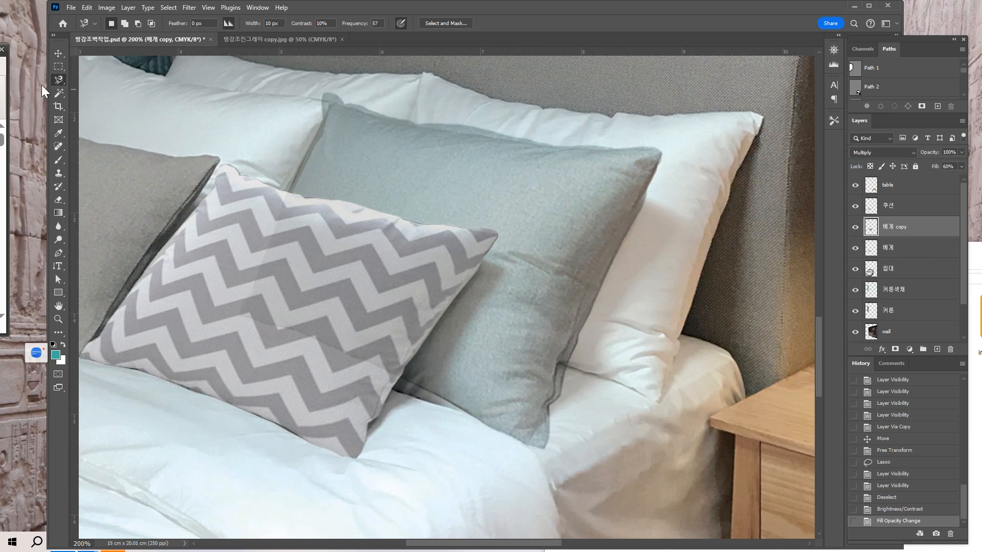
pyautogui.click(55, 81)
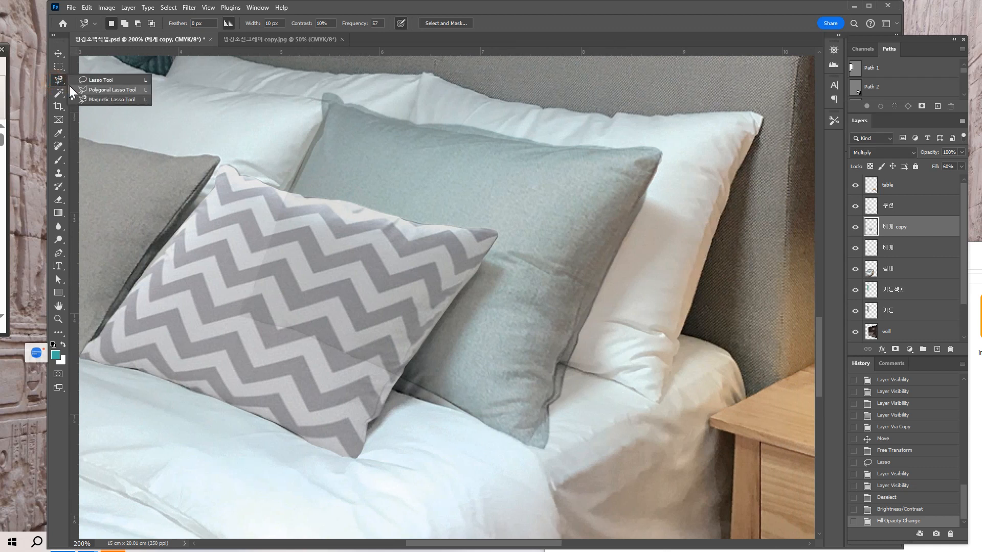
pyautogui.click(101, 80)
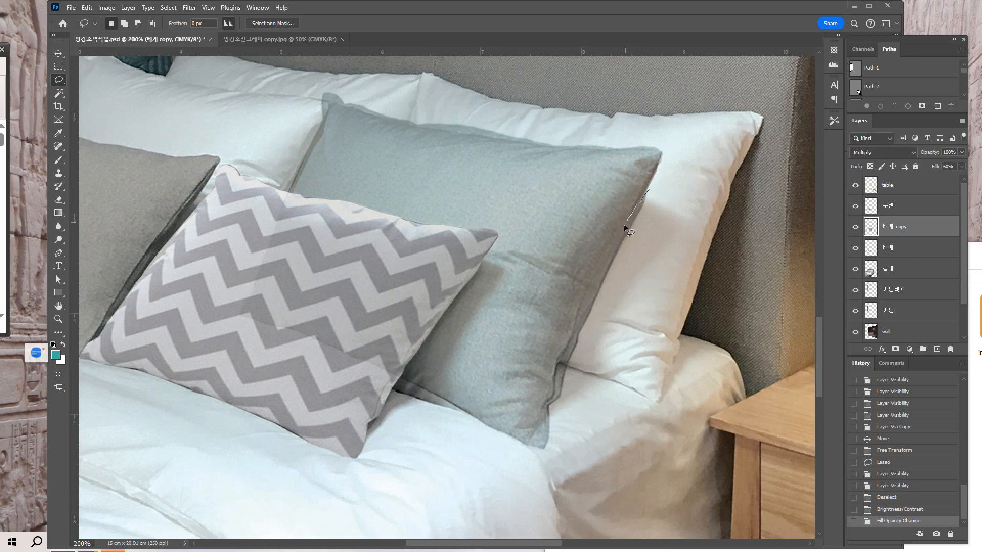
pyautogui.moveTo(616, 242); pyautogui.dragTo(611, 254)
pyautogui.moveTo(555, 379); pyautogui.dragTo(553, 397)
pyautogui.moveTo(624, 365)
pyautogui.mouseDown()
pyautogui.moveTo(659, 266)
pyautogui.moveTo(653, 192)
pyautogui.mouseUp()
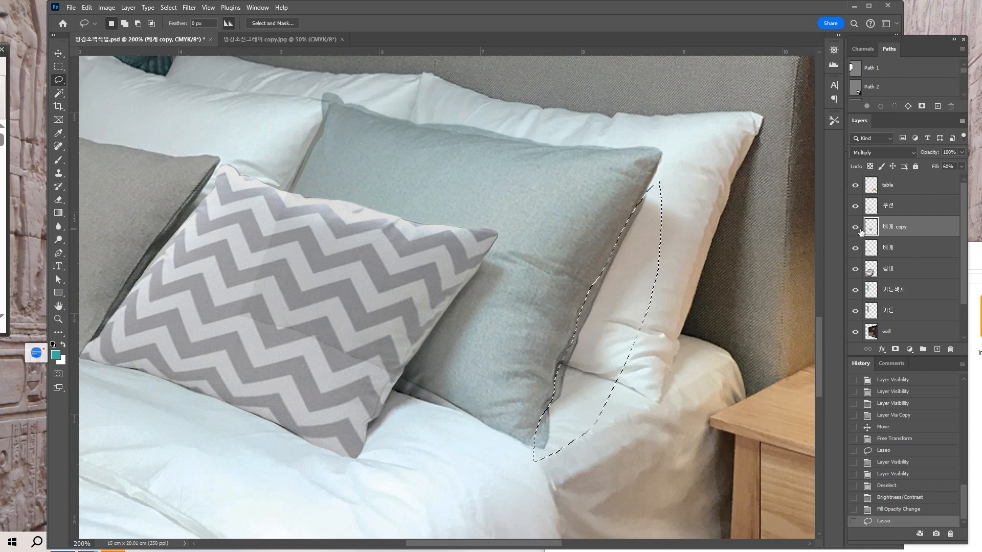
# Try clearing the selected overhang and deselecting, then undo both to bring the selection back.
pyautogui.press('Delete')
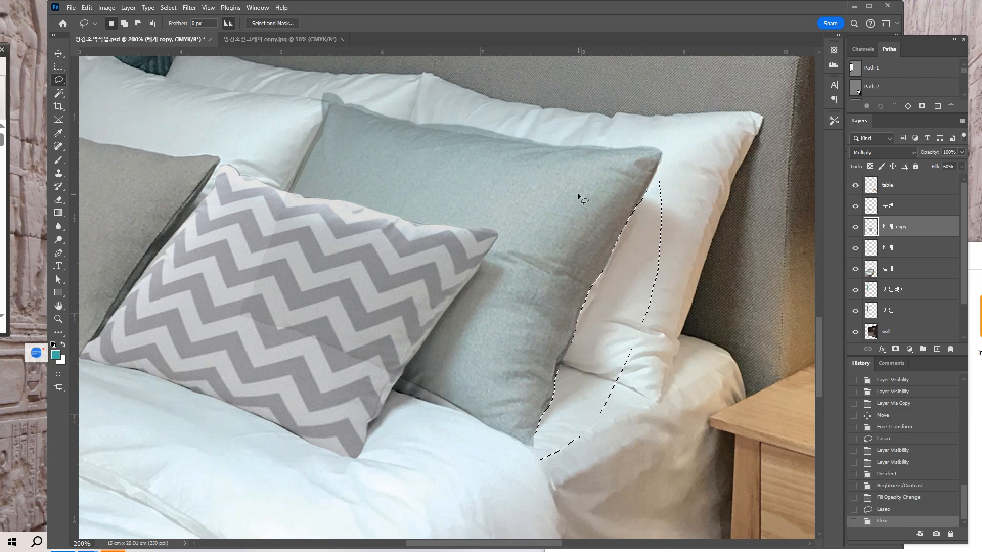
pyautogui.hotkey('ctrl', 'd')
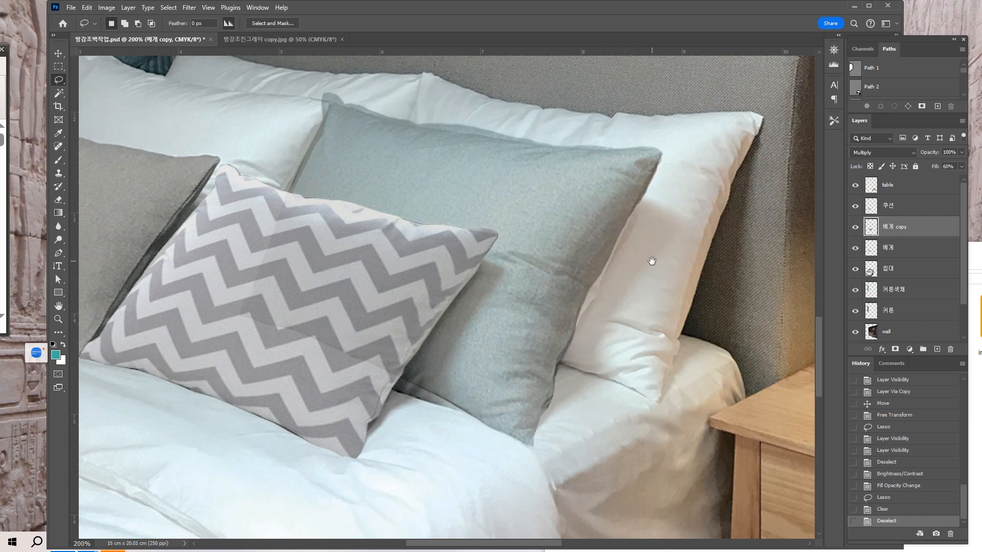
pyautogui.moveTo(651, 258); pyautogui.dragTo(673, 287)
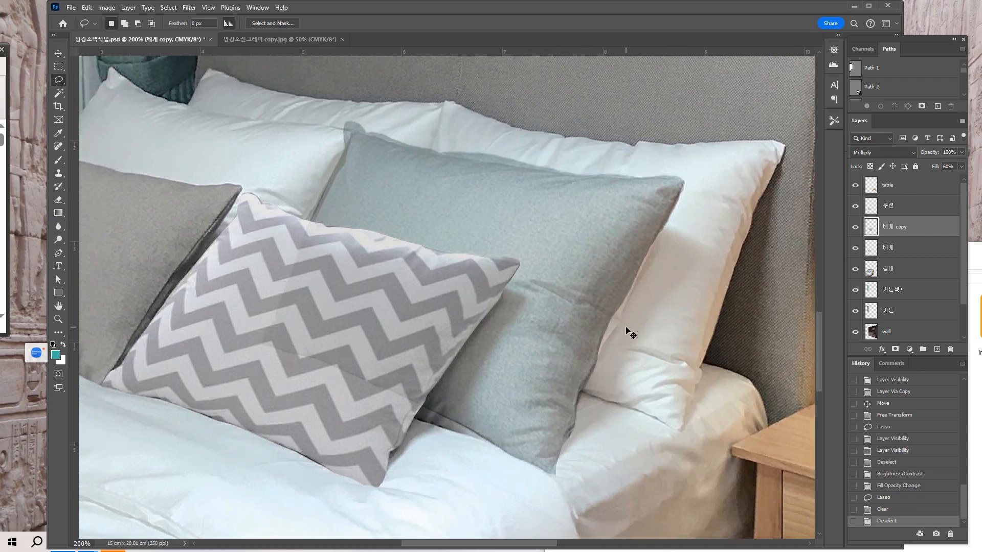
pyautogui.hotkey('ctrl', 'z')
pyautogui.hotkey('ctrl', 'z')
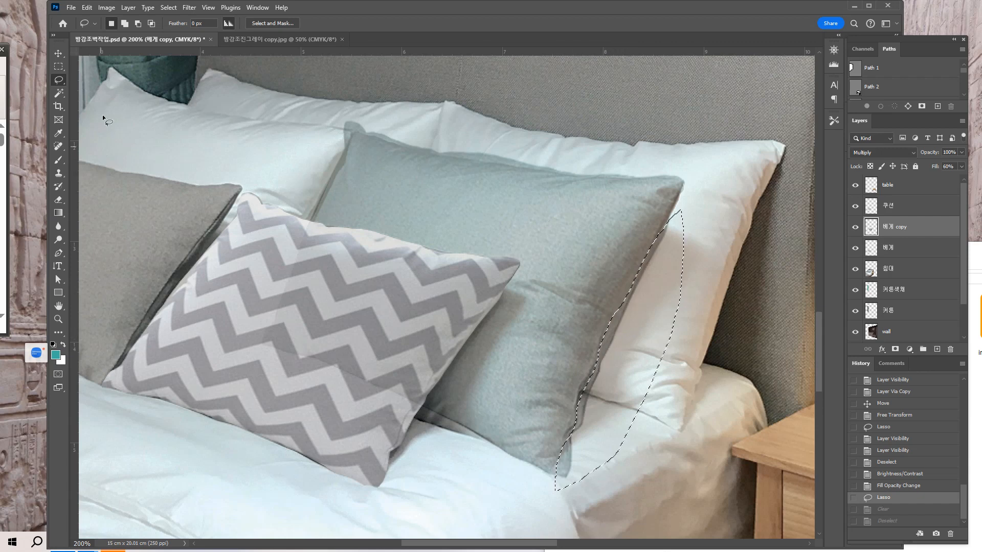
# Try adding an area at the middle of the pillow's right edge to the selection, then undo it.
pyautogui.click(57, 79)
pyautogui.press('shift')
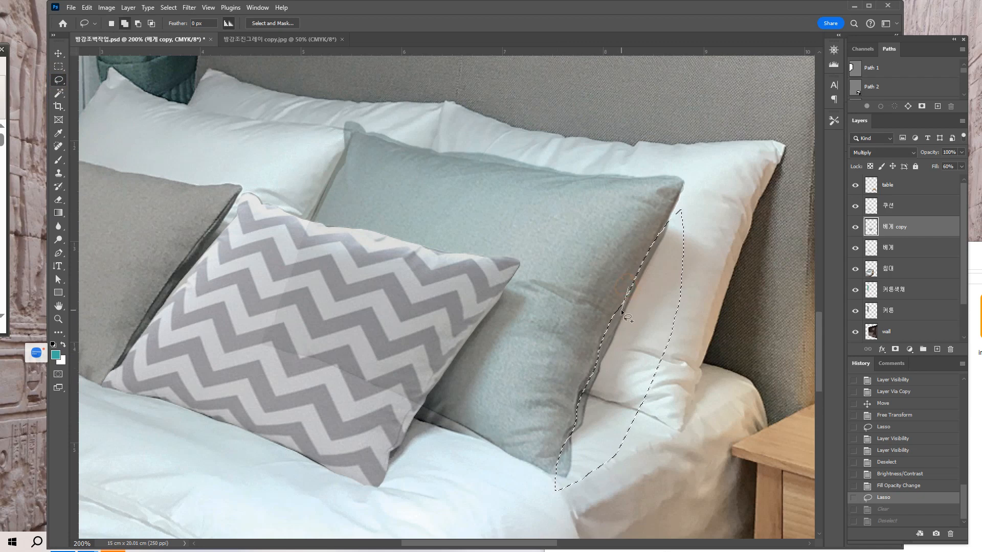
pyautogui.moveTo(623, 310)
pyautogui.mouseDown()
pyautogui.moveTo(601, 361)
pyautogui.moveTo(575, 376)
pyautogui.moveTo(565, 358)
pyautogui.moveTo(625, 293)
pyautogui.mouseUp()
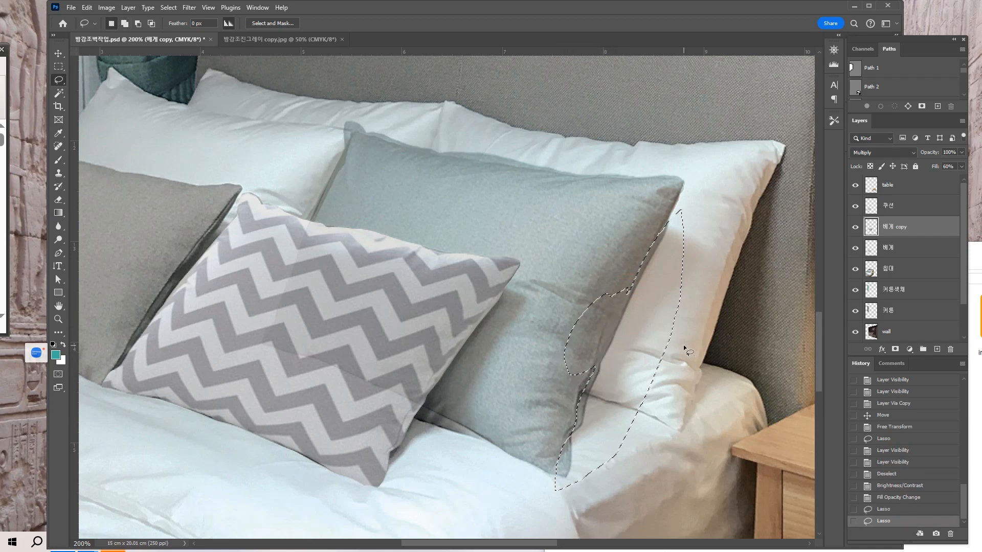
pyautogui.hotkey('ctrl', 'z')
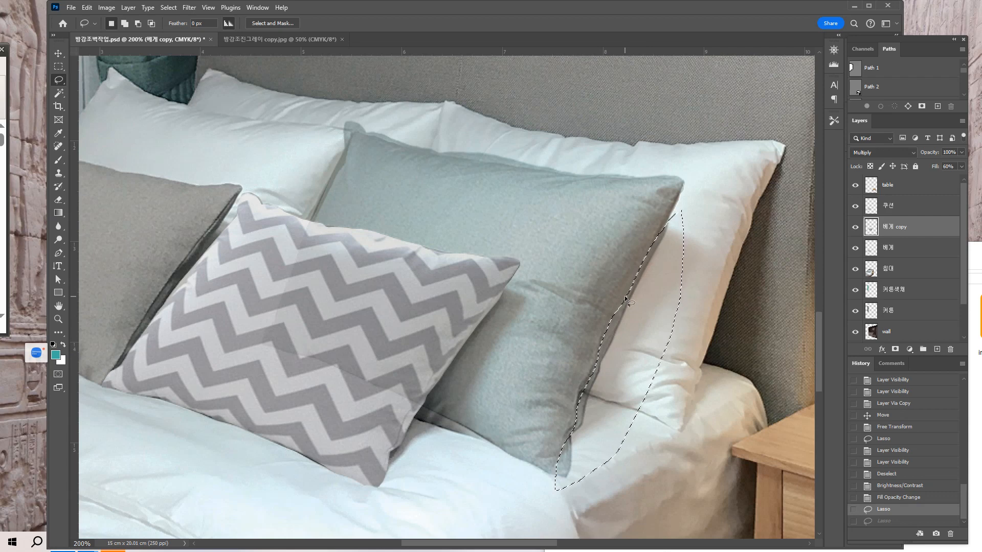
# Refine the lasso selection along the pillow's right edge, delete the enclosed overhang from the 베게 copy layer and deselect.
pyautogui.press('alt')
pyautogui.moveTo(627, 297)
pyautogui.mouseDown()
pyautogui.moveTo(594, 368)
pyautogui.moveTo(601, 300)
pyautogui.moveTo(626, 294)
pyautogui.mouseUp()
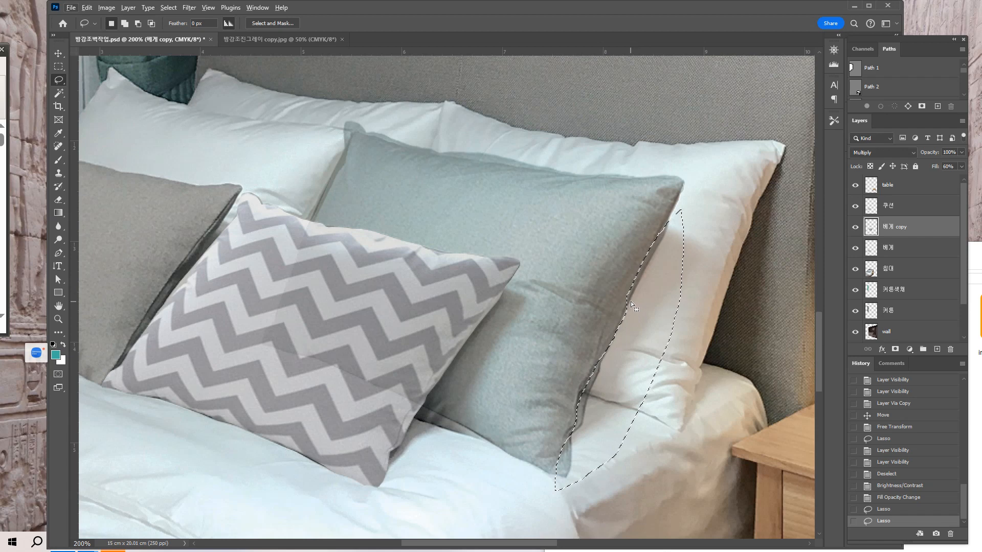
pyautogui.press('shift')
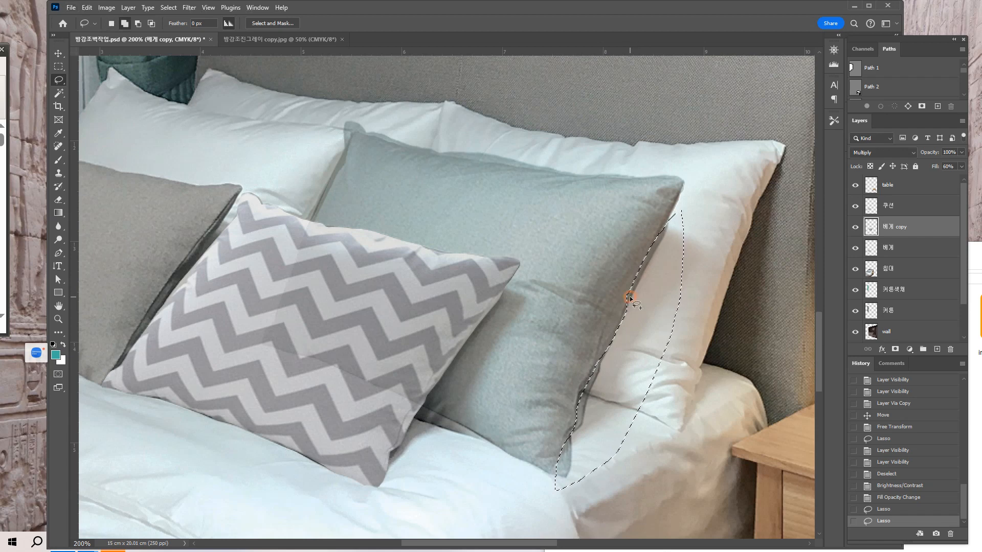
pyautogui.moveTo(630, 298); pyautogui.dragTo(613, 353)
pyautogui.moveTo(641, 306); pyautogui.dragTo(634, 299)
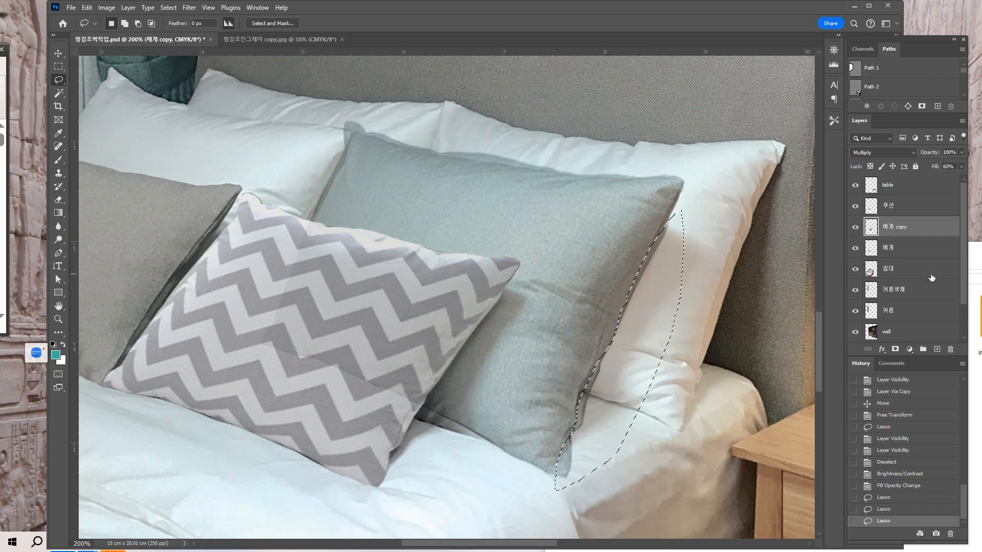
pyautogui.press('Delete')
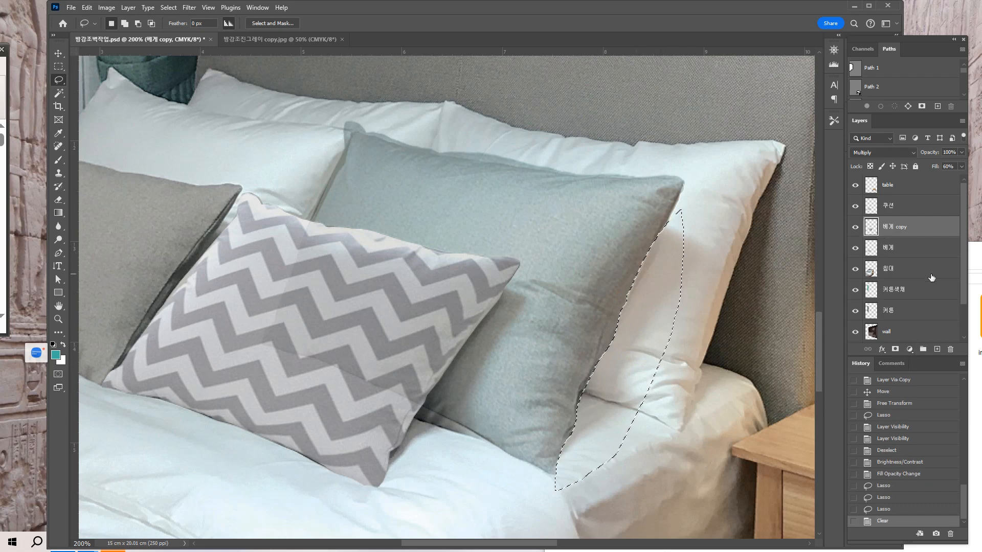
pyautogui.hotkey('ctrl', 'd')
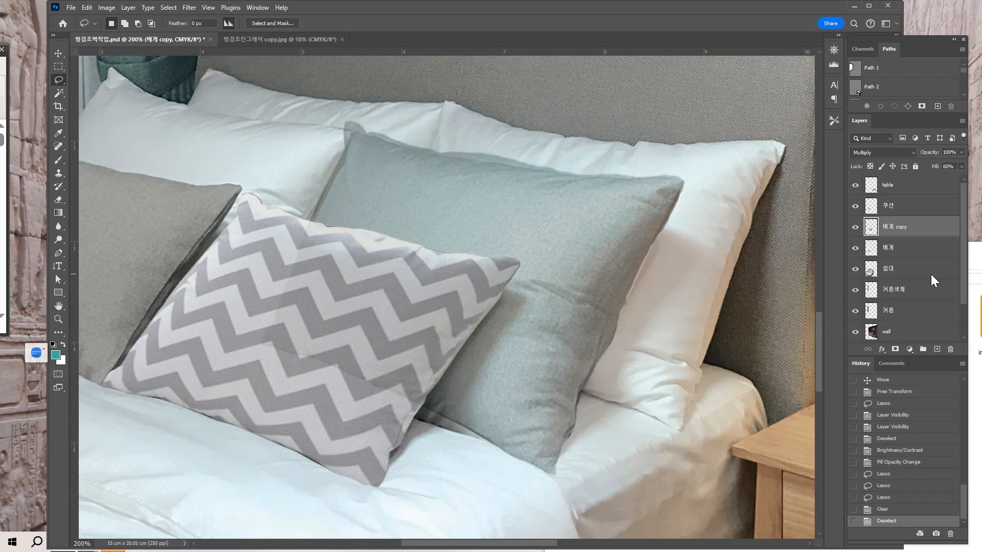
# Set the 베게 copy layer's blend mode to Normal and its fill to 100%.
pyautogui.moveTo(522, 177); pyautogui.dragTo(597, 232)
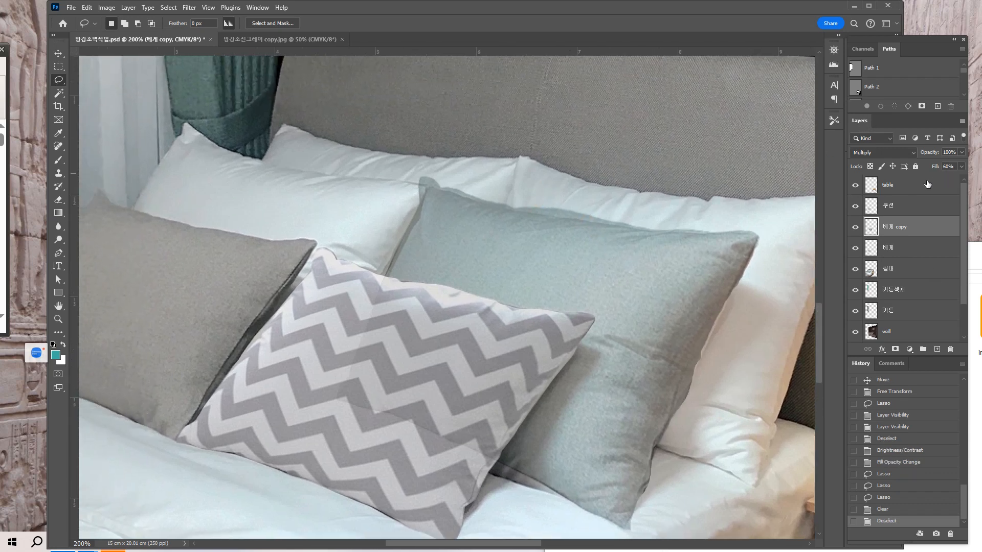
pyautogui.click(912, 152)
pyautogui.click(870, 155)
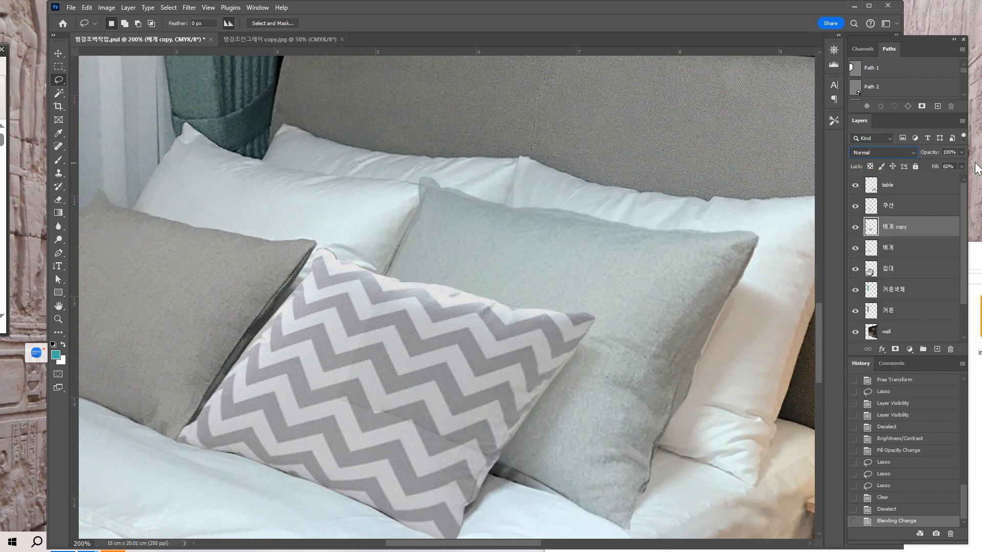
pyautogui.click(961, 166)
pyautogui.moveTo(941, 178); pyautogui.dragTo(980, 184)
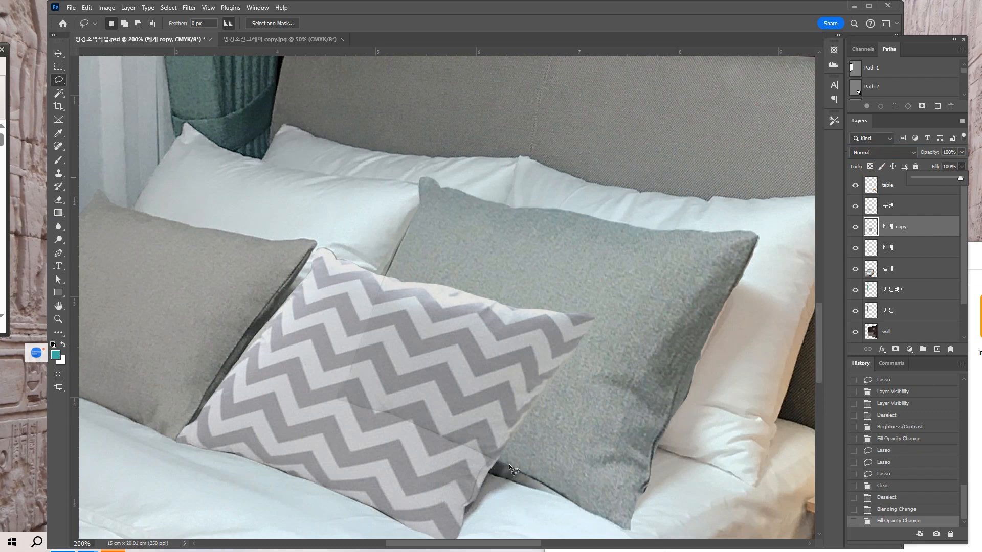
# Lasso the gray copy's overhang along its lower edge beside the chevron cushion and clear it once from the 베게 copy layer.
pyautogui.scroll(-3, 563, 424)
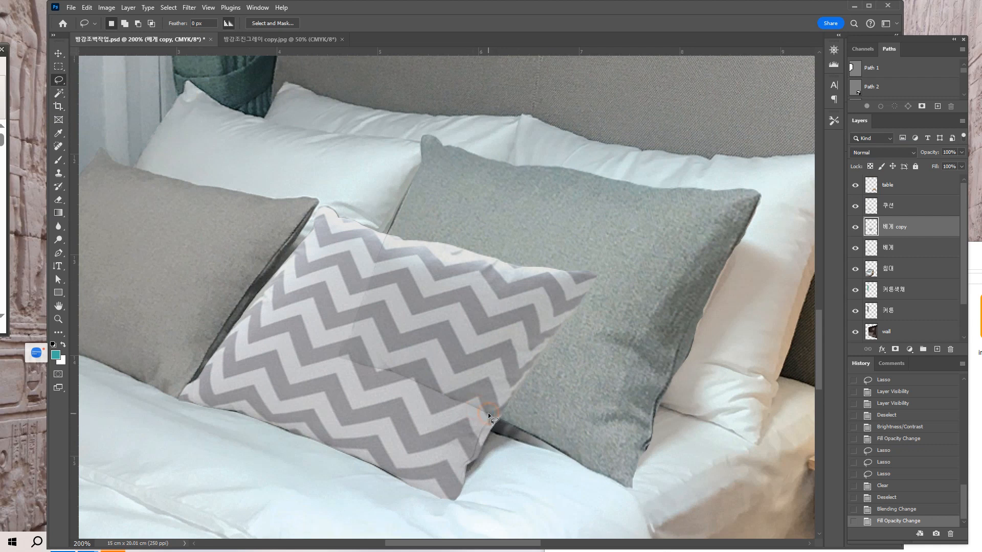
pyautogui.moveTo(514, 428); pyautogui.dragTo(514, 438)
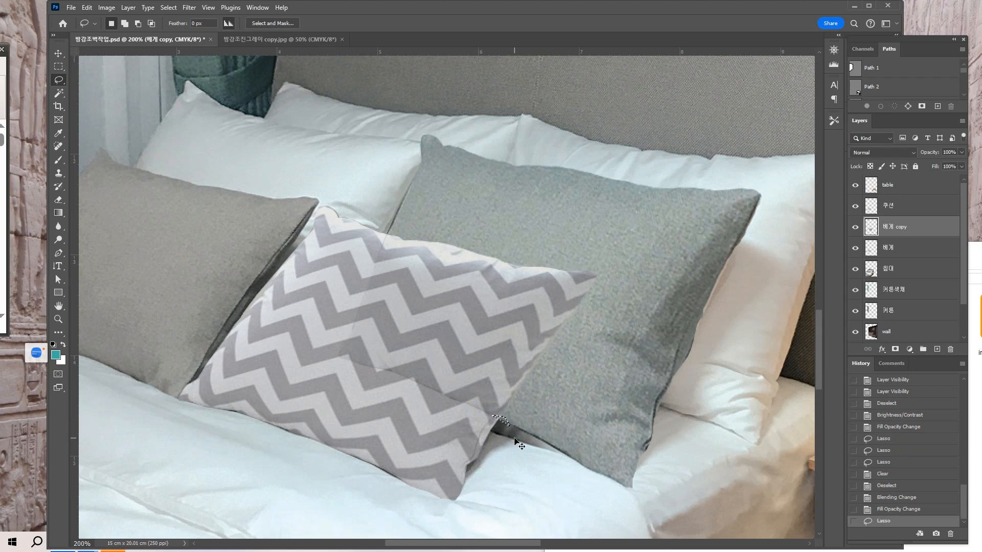
pyautogui.hotkey('ctrl', 'z')
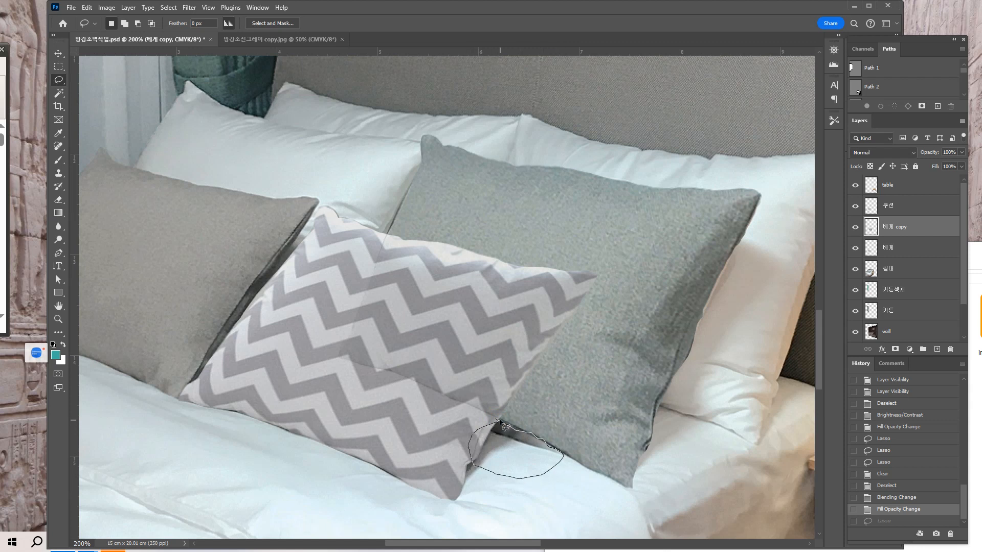
pyautogui.moveTo(477, 422); pyautogui.dragTo(478, 422)
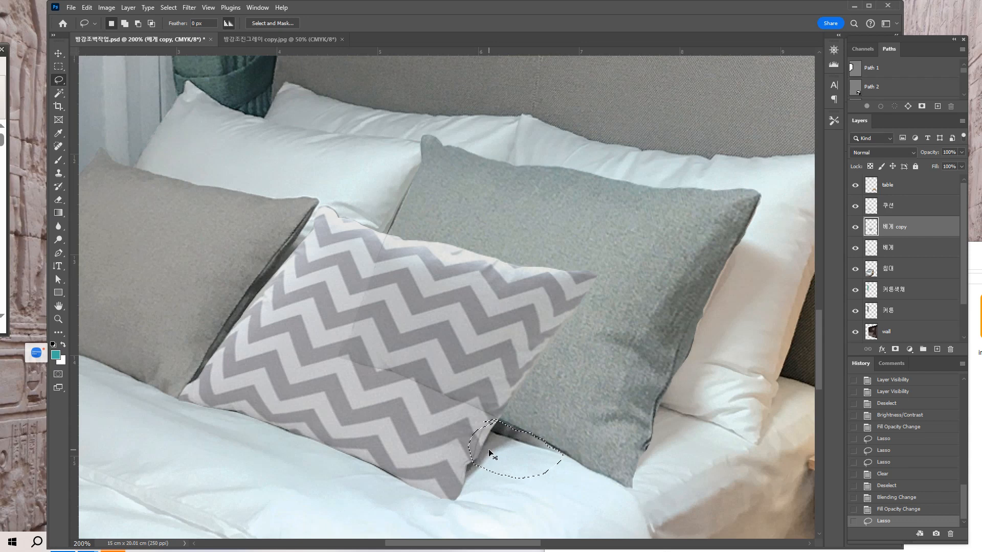
pyautogui.hotkey('ctrl', '+')
pyautogui.moveTo(489, 450); pyautogui.dragTo(468, 352)
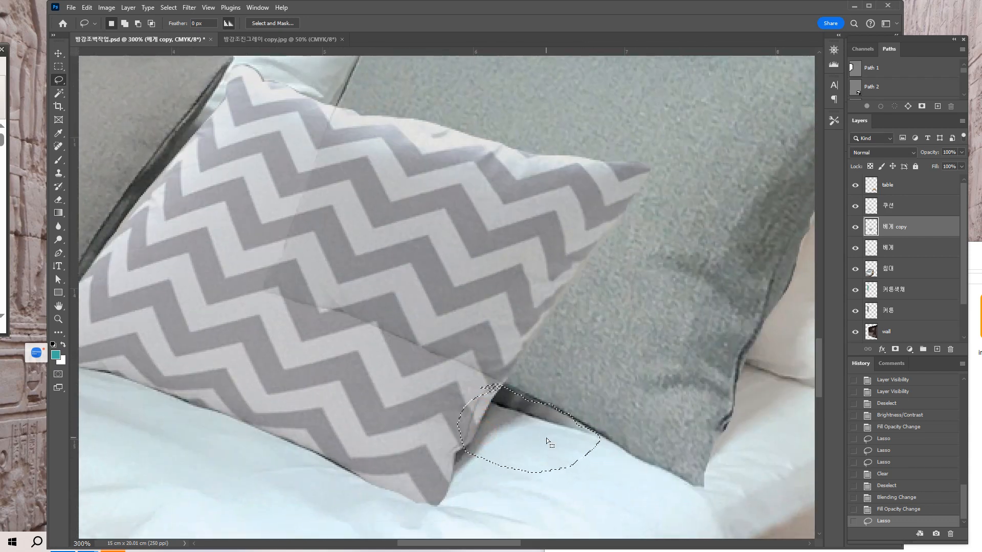
pyautogui.press('Delete')
pyautogui.press('Delete')
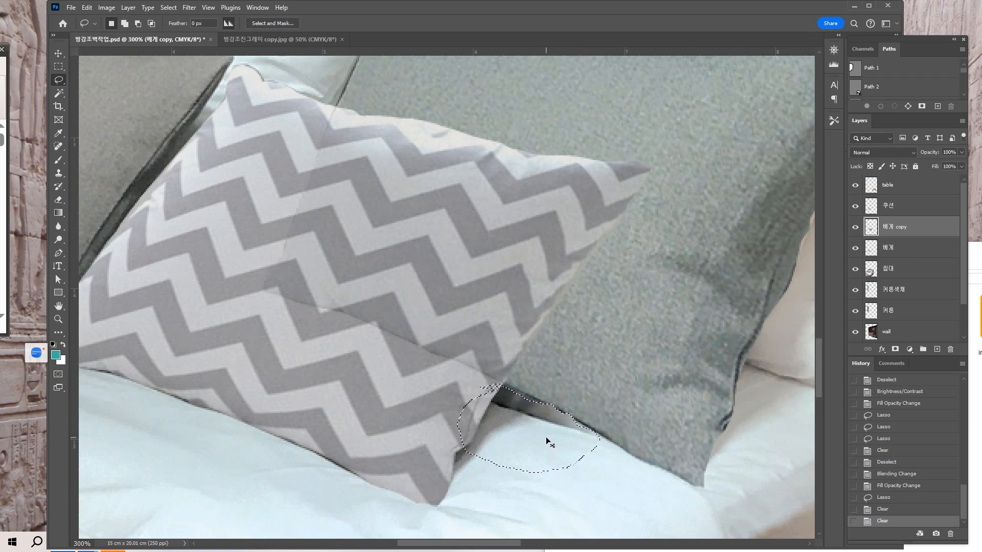
pyautogui.hotkey('ctrl', 'z')
# Compare the pillow with the 베게 copy layer hidden and shown, leave it shown, and deselect.
pyautogui.click(56, 55)
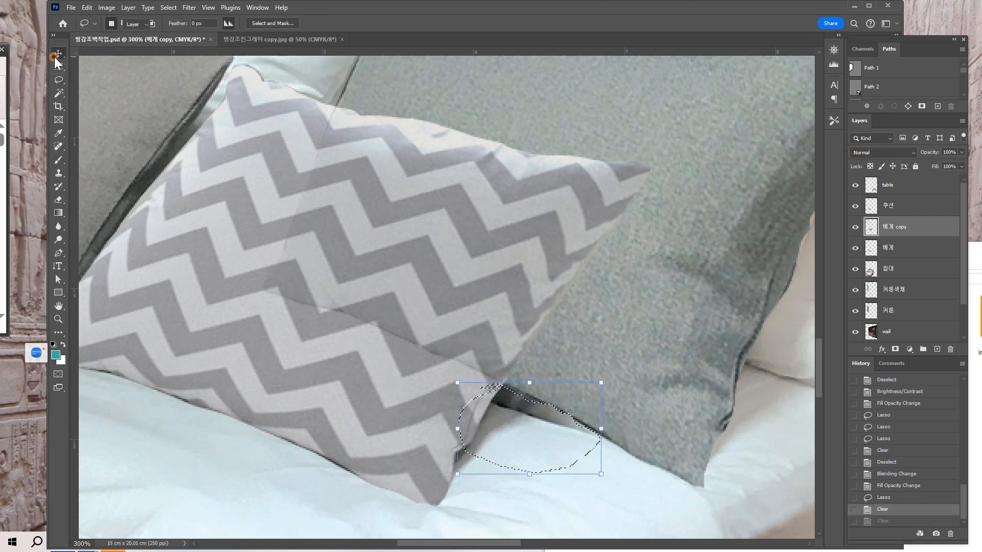
pyautogui.click(855, 227)
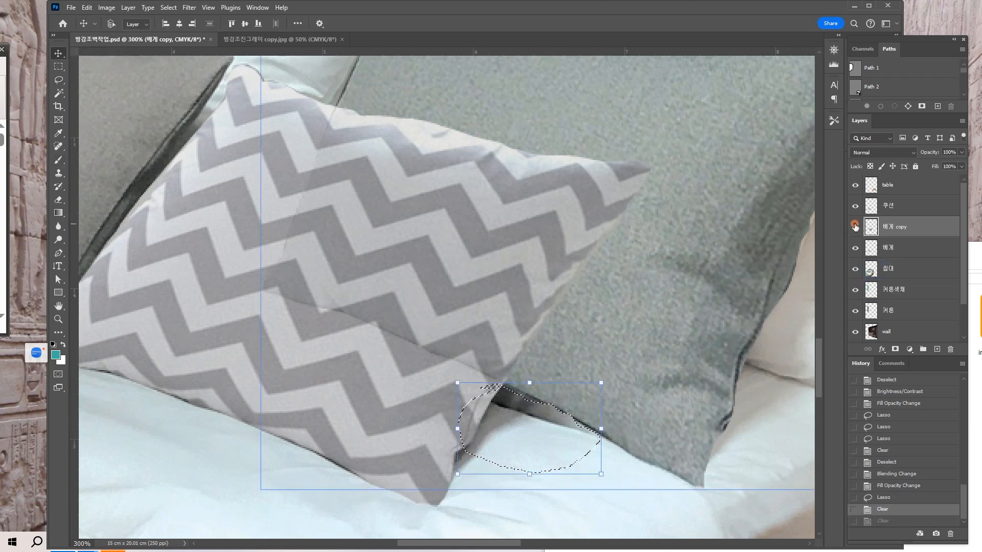
pyautogui.click(855, 227)
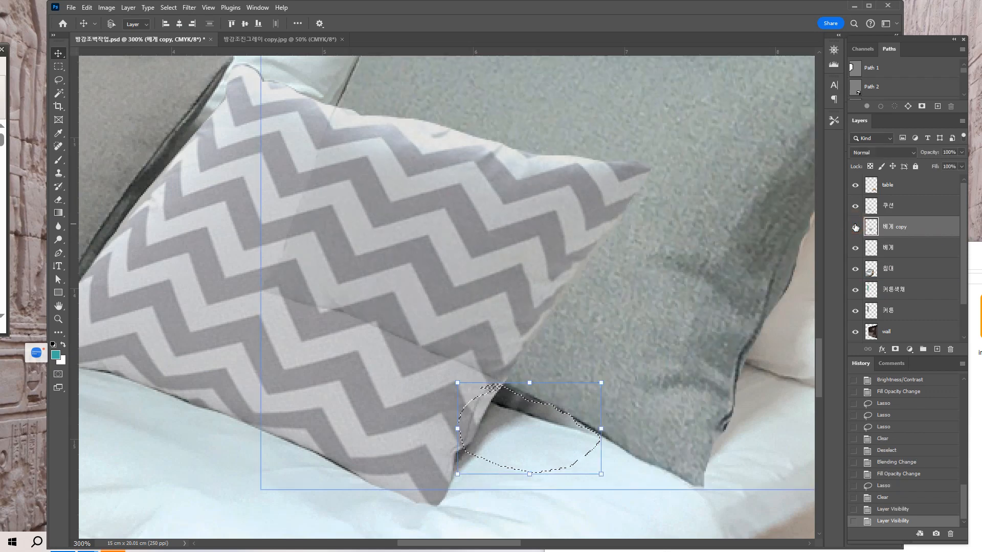
pyautogui.click(855, 228)
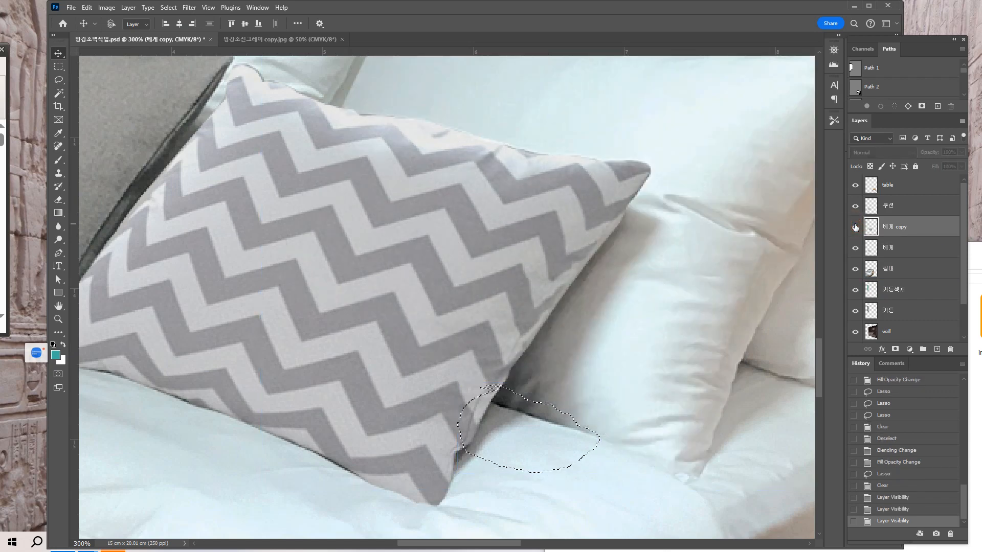
pyautogui.click(855, 227)
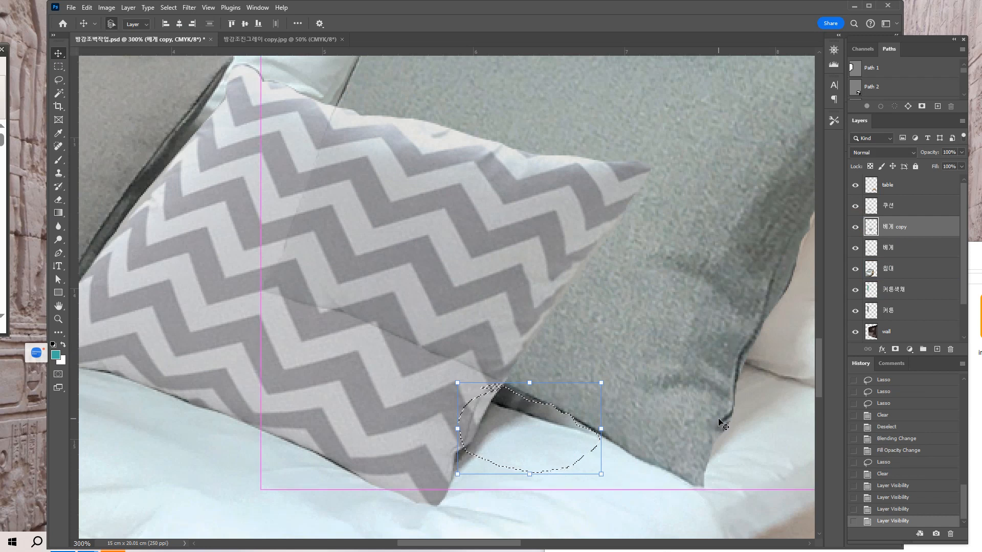
pyautogui.hotkey('ctrl', 'd')
pyautogui.hotkey('ctrl', '-')
pyautogui.hotkey('ctrl', '-')
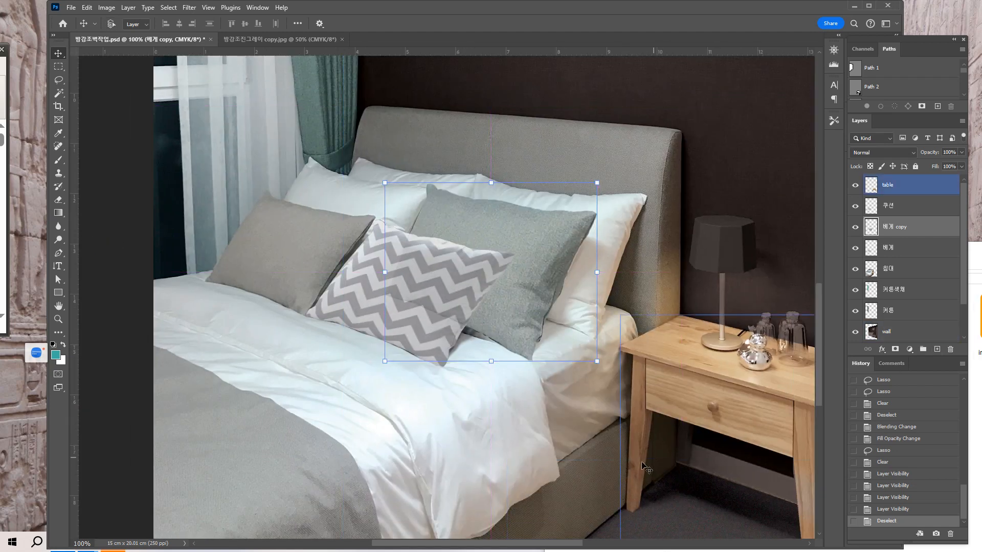
# Select the 베게 copy layer beneath the 베게 layer and load its gray cushion outline as a selection.
pyautogui.click(596, 443)
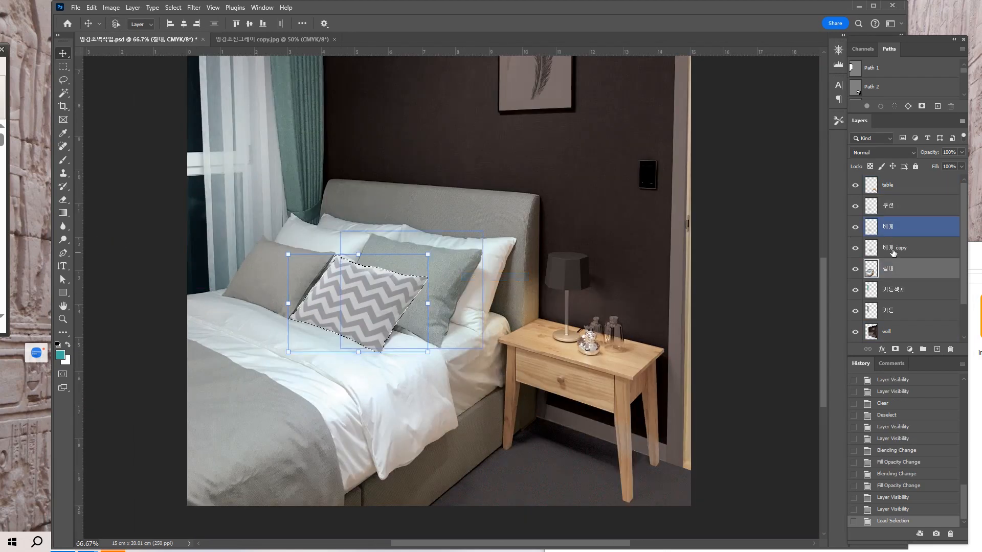
pyautogui.moveTo(876, 228); pyautogui.dragTo(876, 251)
pyautogui.click(876, 248)
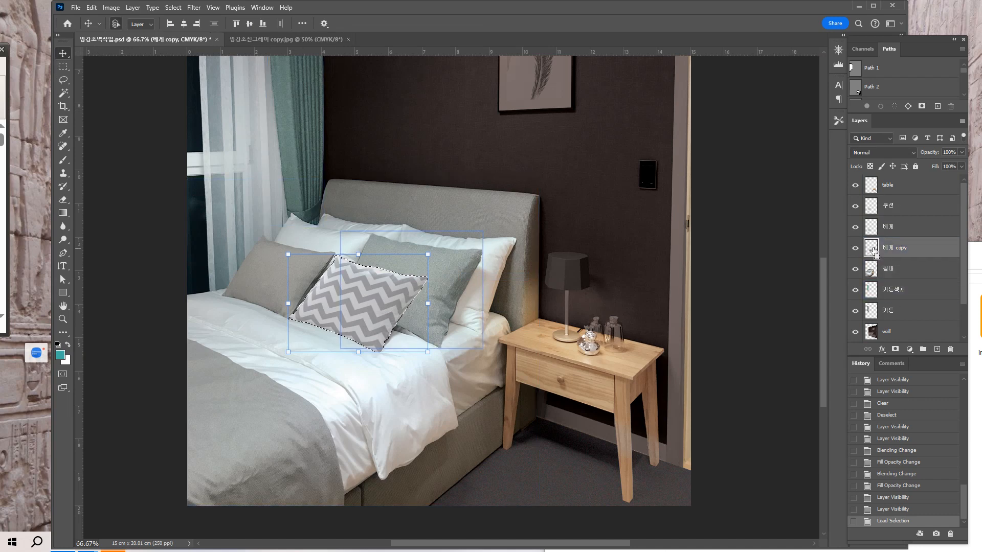
pyautogui.keyDown('ctrl'); pyautogui.click(872, 249); pyautogui.keyUp('ctrl')
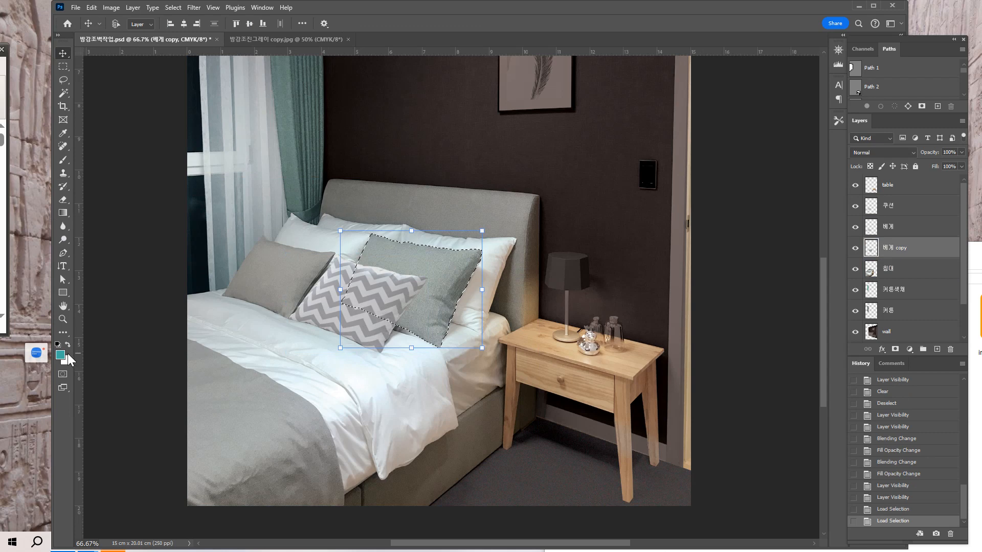
pyautogui.click(111, 7)
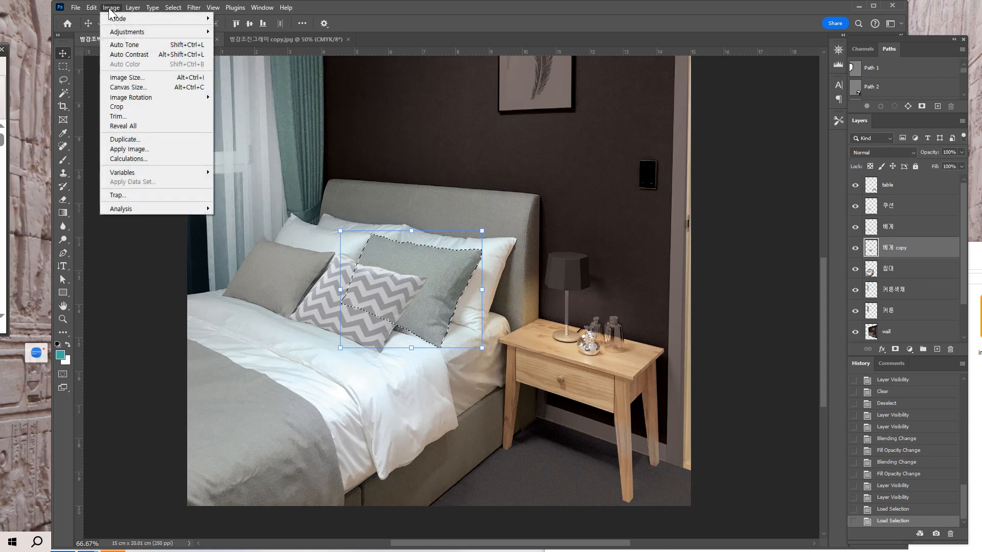
pyautogui.moveTo(91, 7)
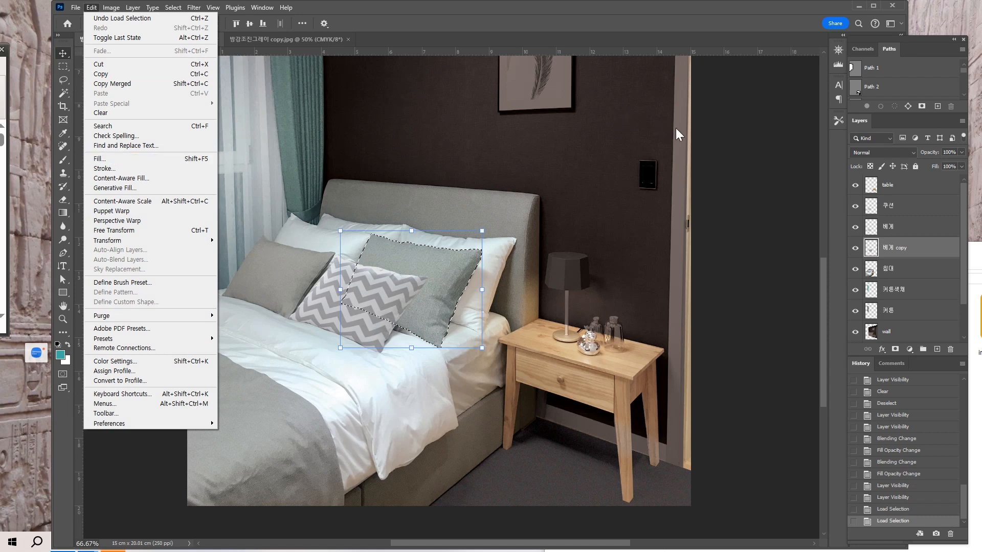
pyautogui.click(775, 222)
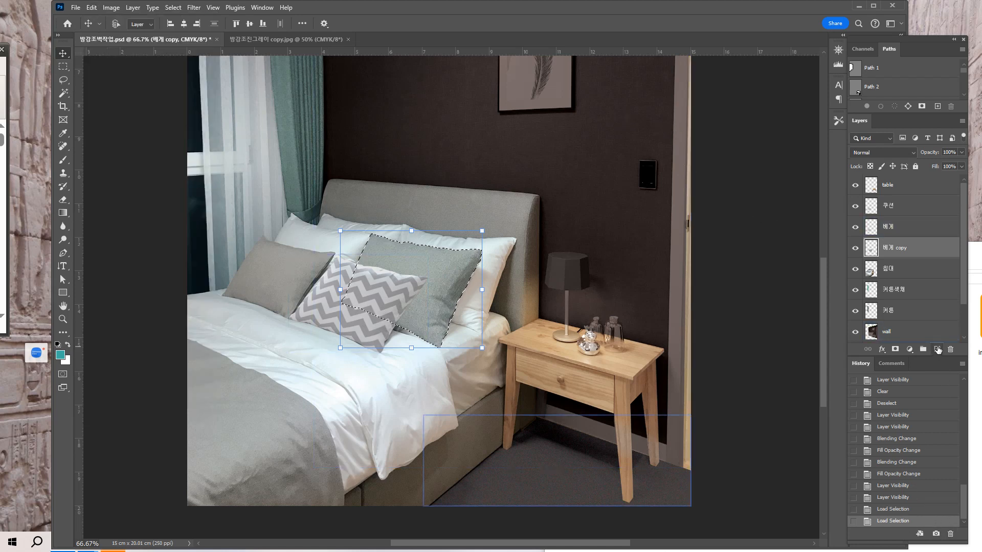
# Add a new layer above 베게 copy, fill the cushion selection with the teal foreground color at Normal mode and 100% opacity, and deselect.
pyautogui.click(937, 349)
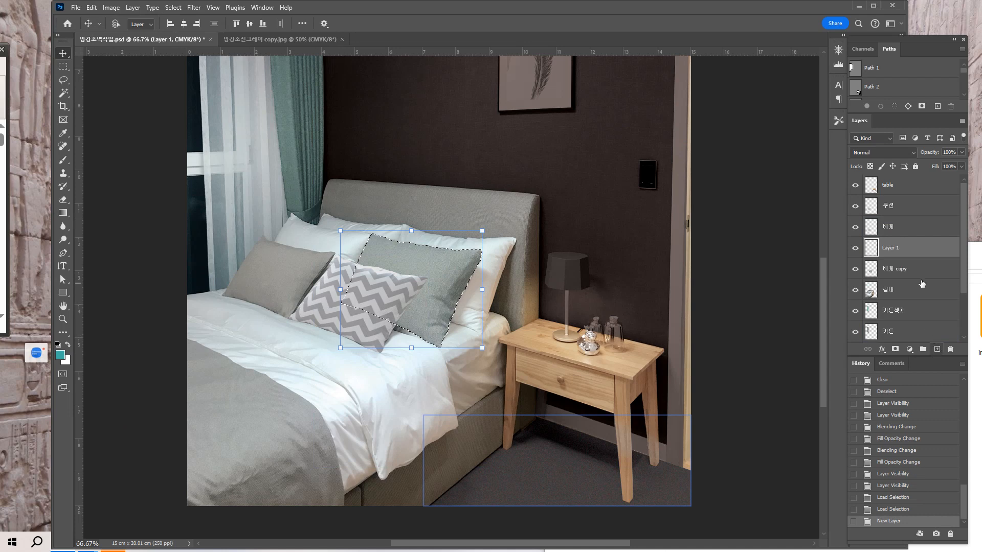
pyautogui.click(111, 8)
pyautogui.moveTo(91, 8)
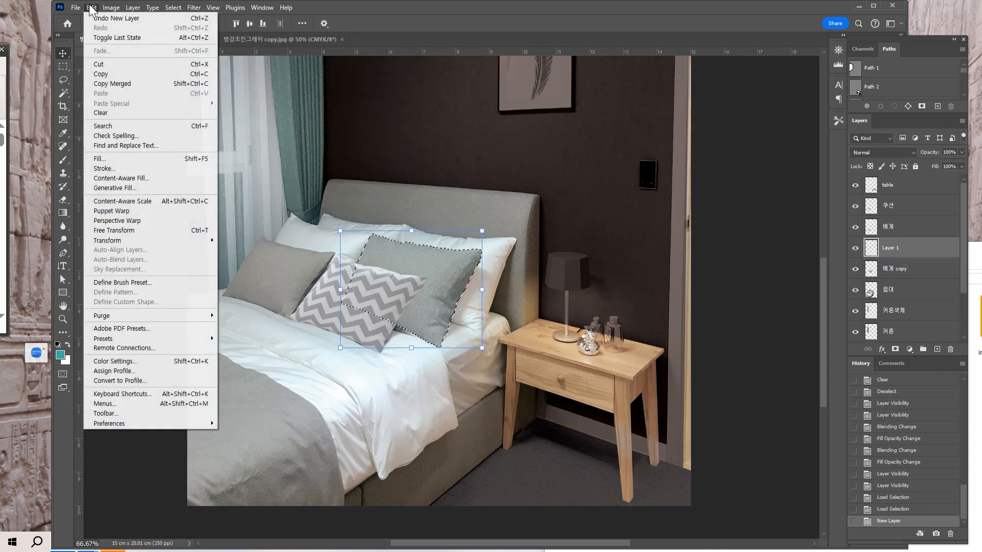
pyautogui.click(112, 159)
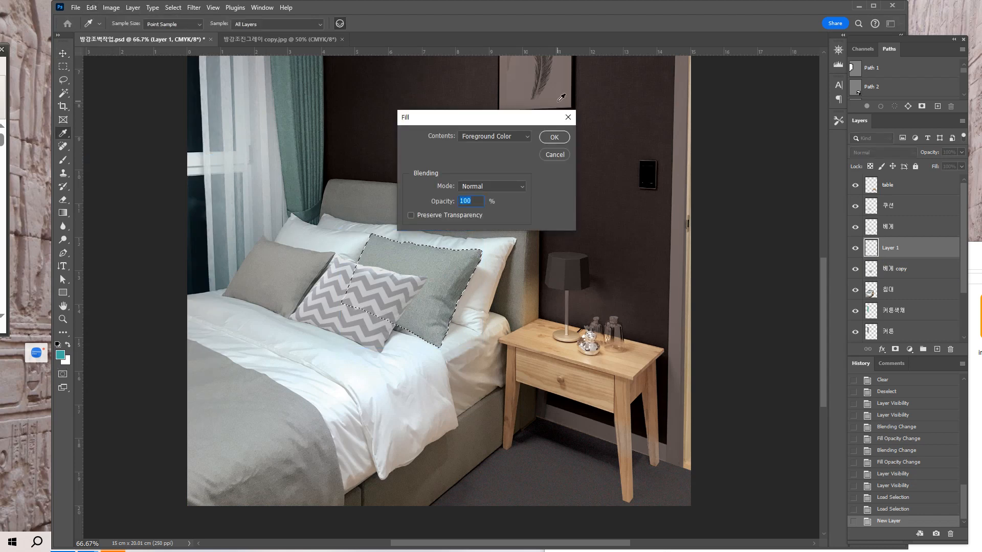
pyautogui.click(545, 133)
pyautogui.press('v')
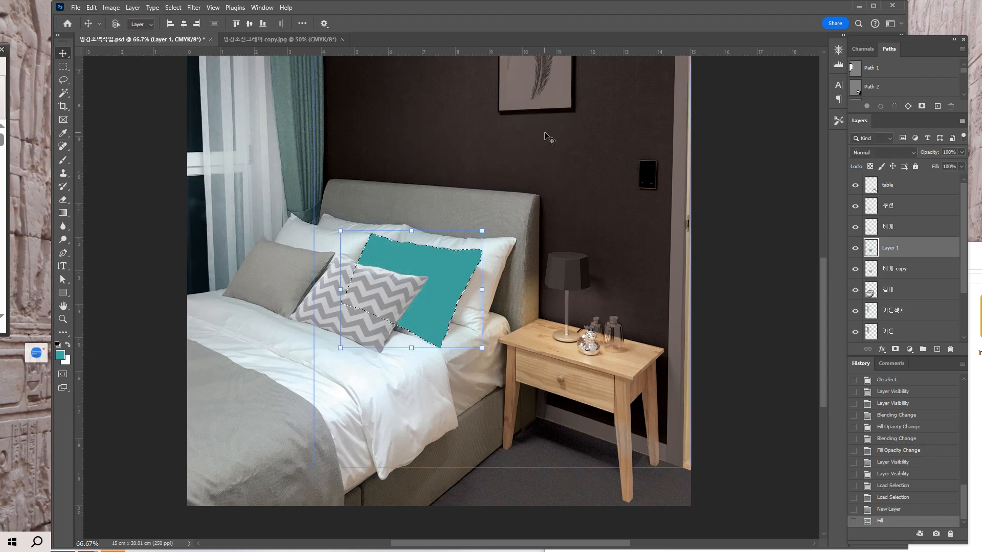
pyautogui.hotkey('ctrl', 'd')
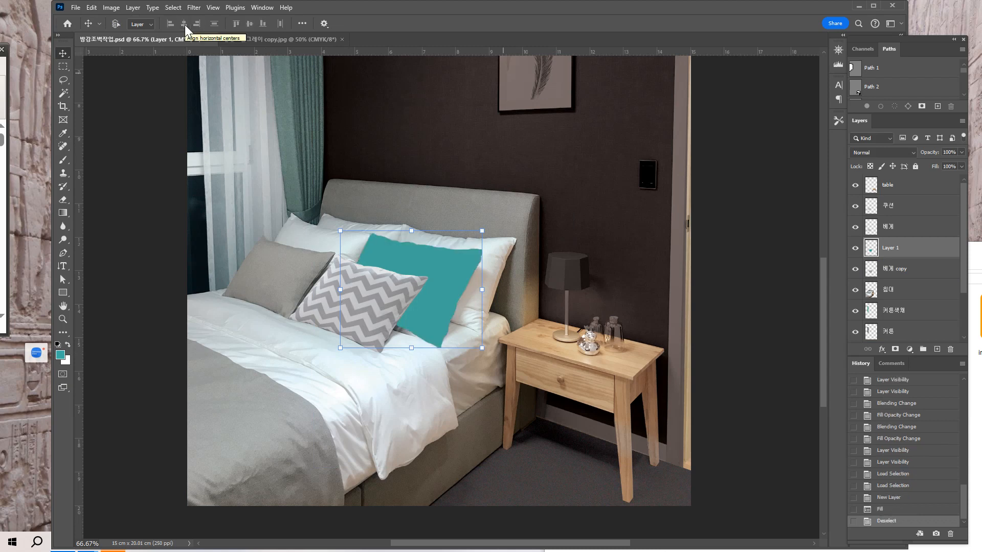
# Try Multiply blending on the teal fill layer, keep its mode at Normal, and lower its opacity to 25%.
pyautogui.click(880, 153)
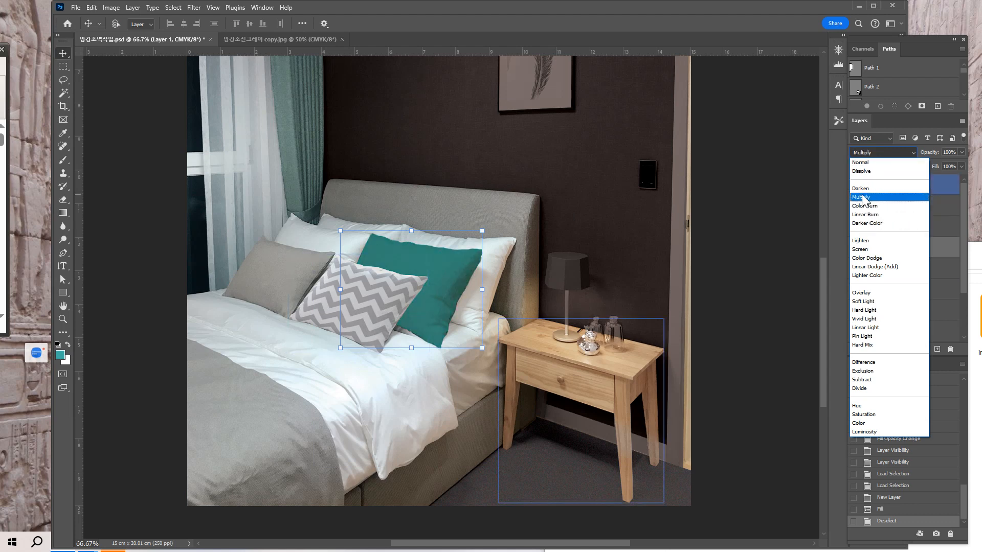
pyautogui.click(881, 153)
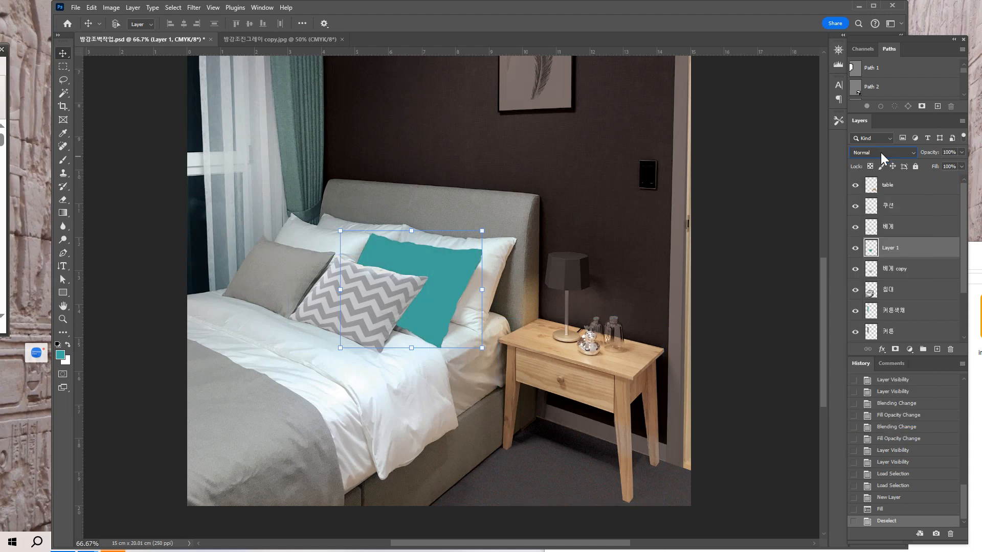
pyautogui.click(959, 153)
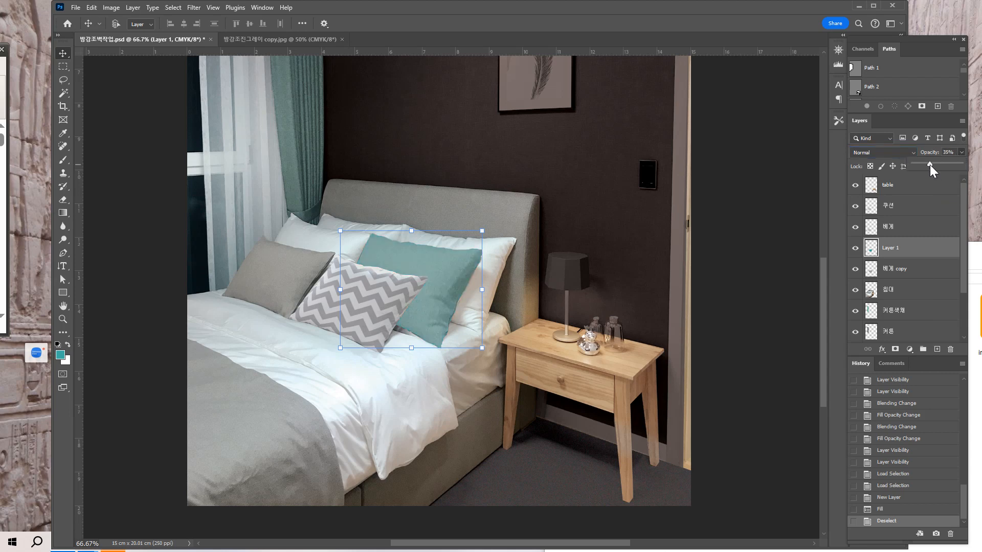
pyautogui.moveTo(928, 165); pyautogui.dragTo(928, 164)
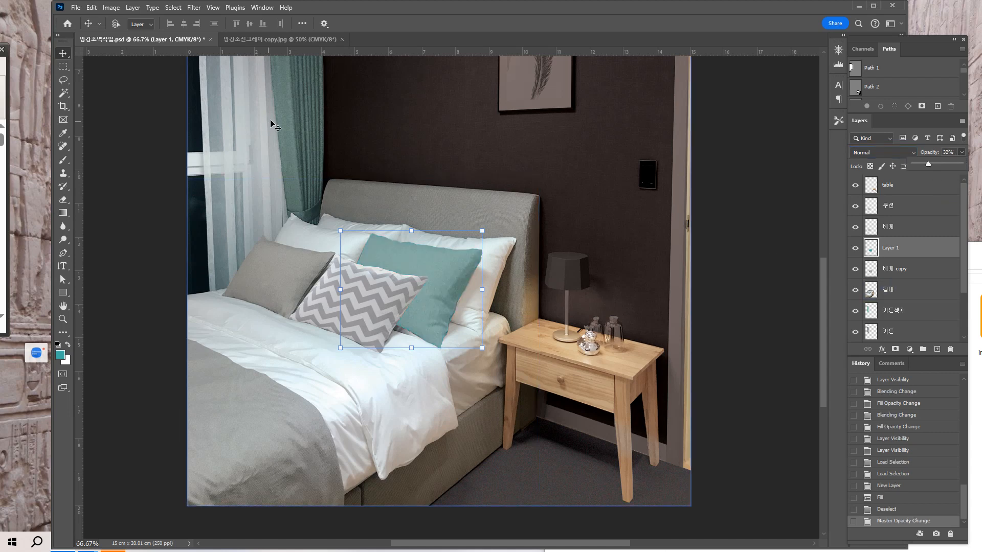
pyautogui.click(10, 251)
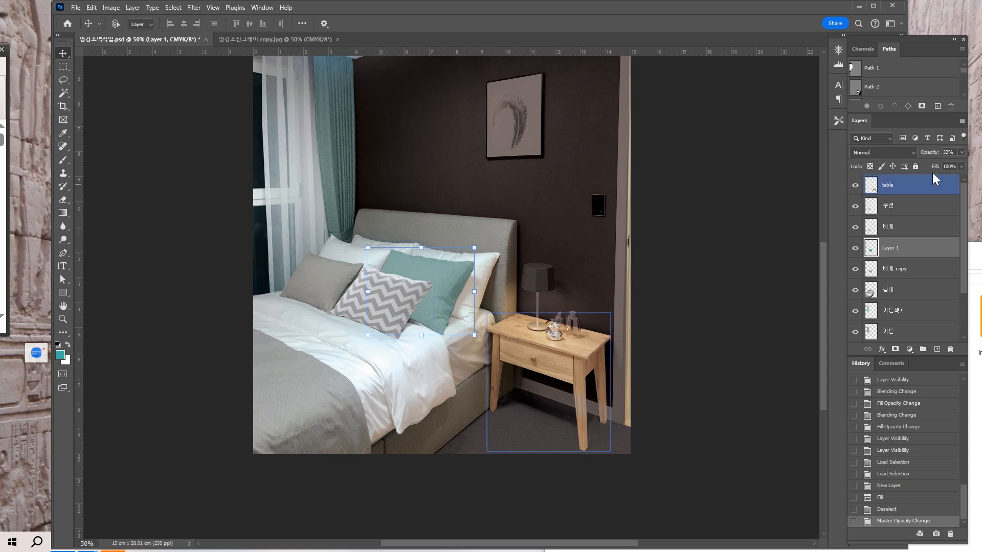
pyautogui.click(962, 152)
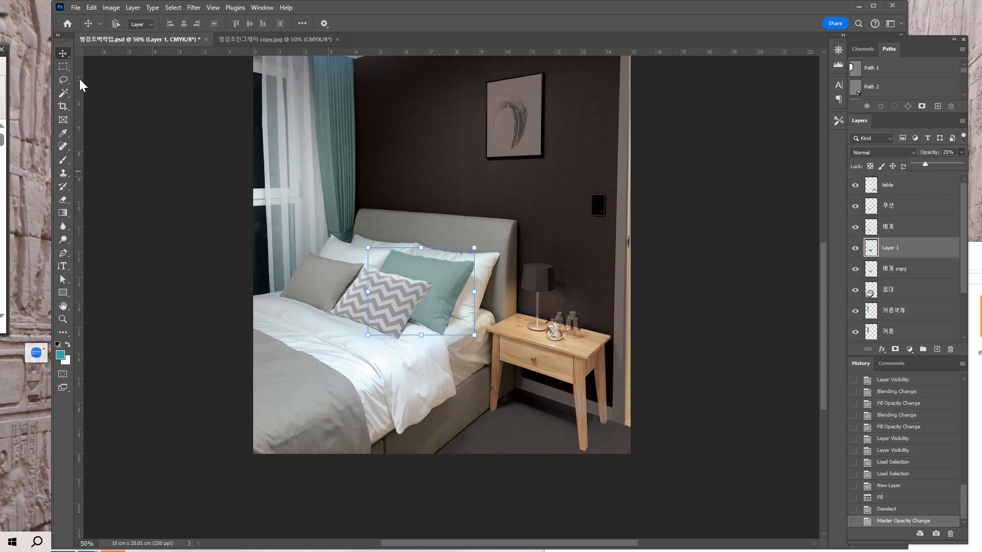
# Examine the whole room and the framed picture, comparing the wall with the reference image 방감조진그레이 copy.jpg.
pyautogui.click(65, 67)
pyautogui.click(64, 67)
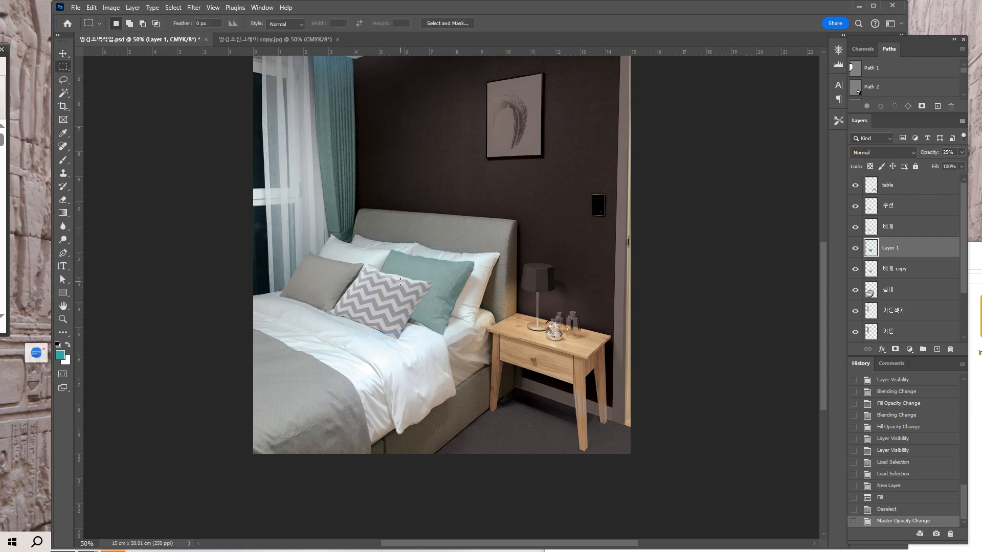
pyautogui.hotkey('ctrl', '-')
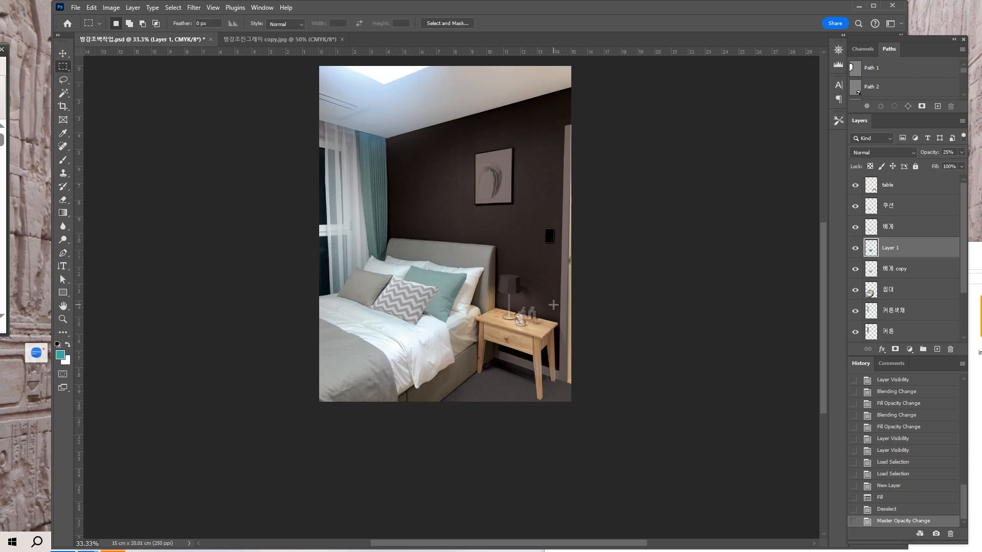
pyautogui.moveTo(480, 290); pyautogui.dragTo(473, 333)
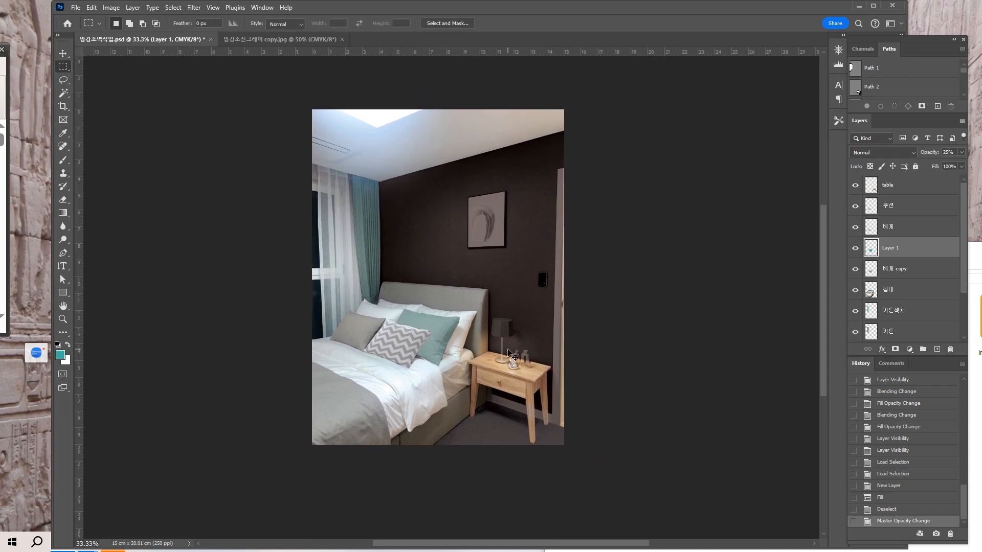
pyautogui.hotkey('ctrl', '+')
pyautogui.moveTo(451, 279); pyautogui.dragTo(396, 325)
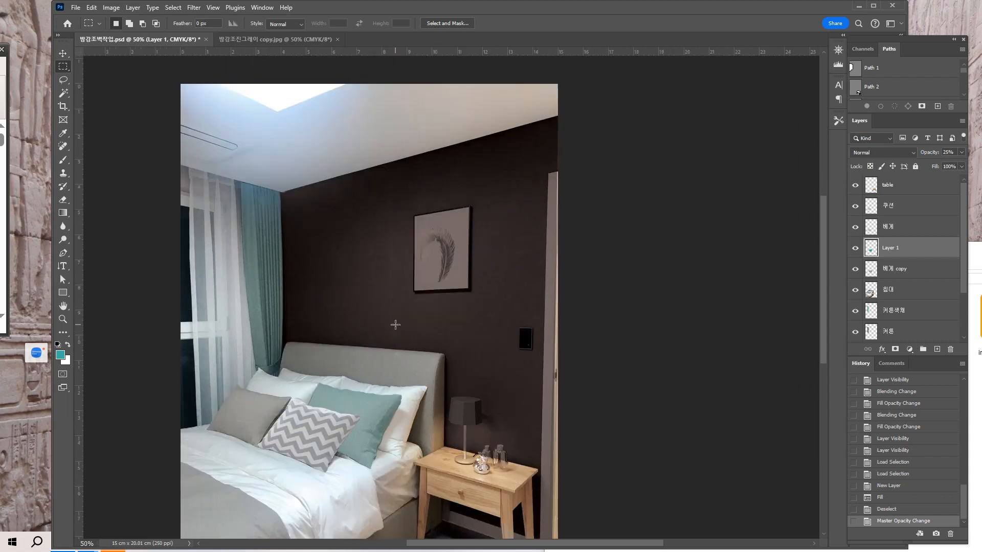
pyautogui.hotkey('ctrl', '+')
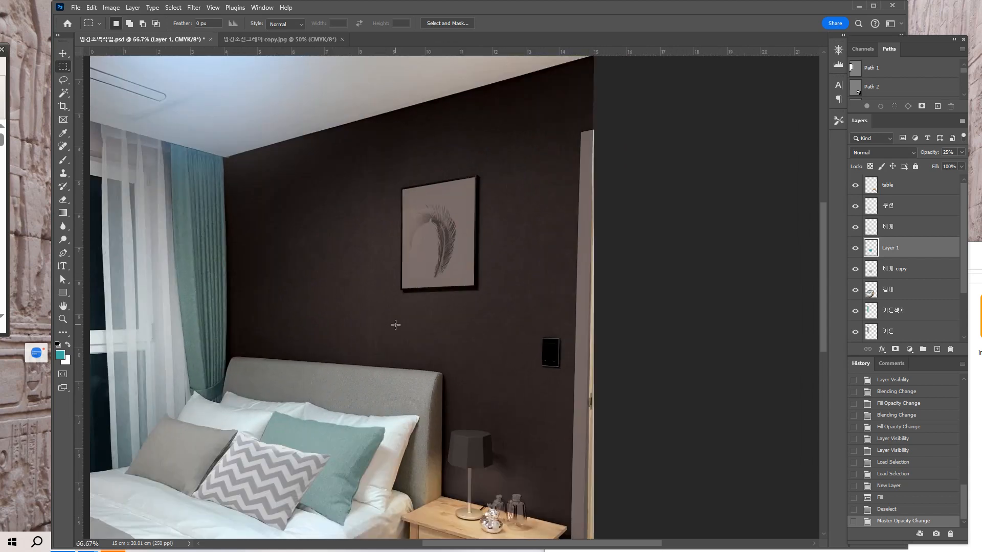
pyautogui.hotkey('ctrl', '+')
pyautogui.moveTo(394, 324); pyautogui.dragTo(371, 340)
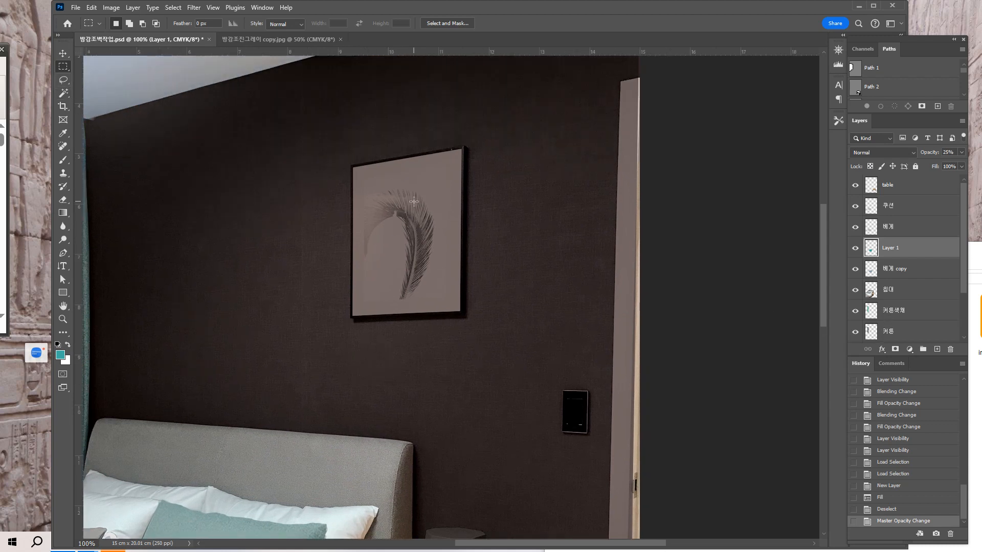
pyautogui.click(247, 41)
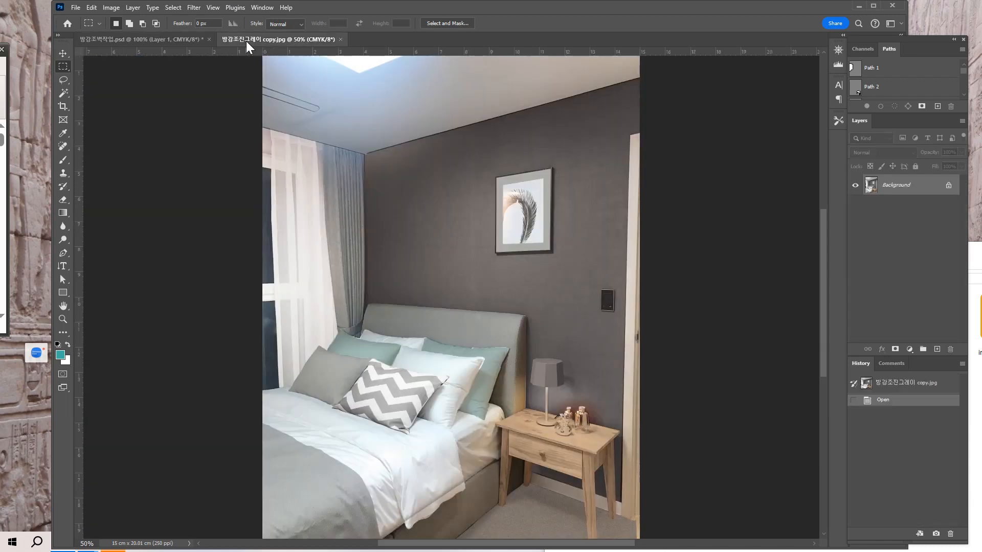
pyautogui.click(191, 41)
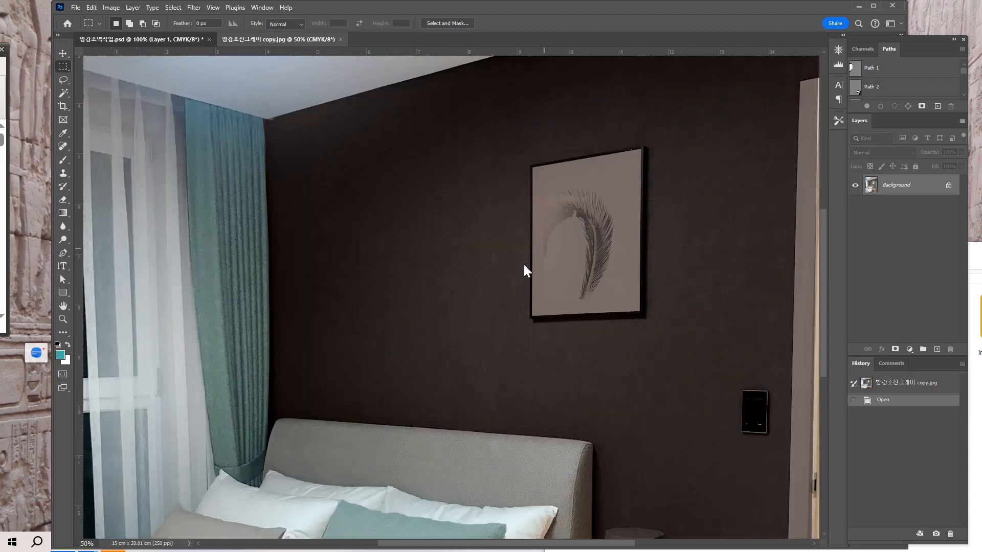
pyautogui.click(268, 41)
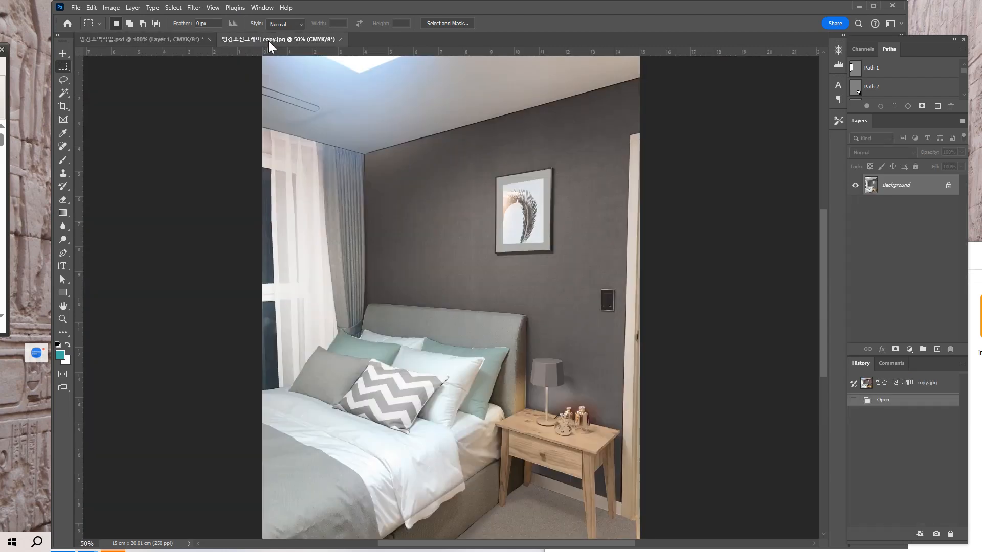
pyautogui.click(184, 39)
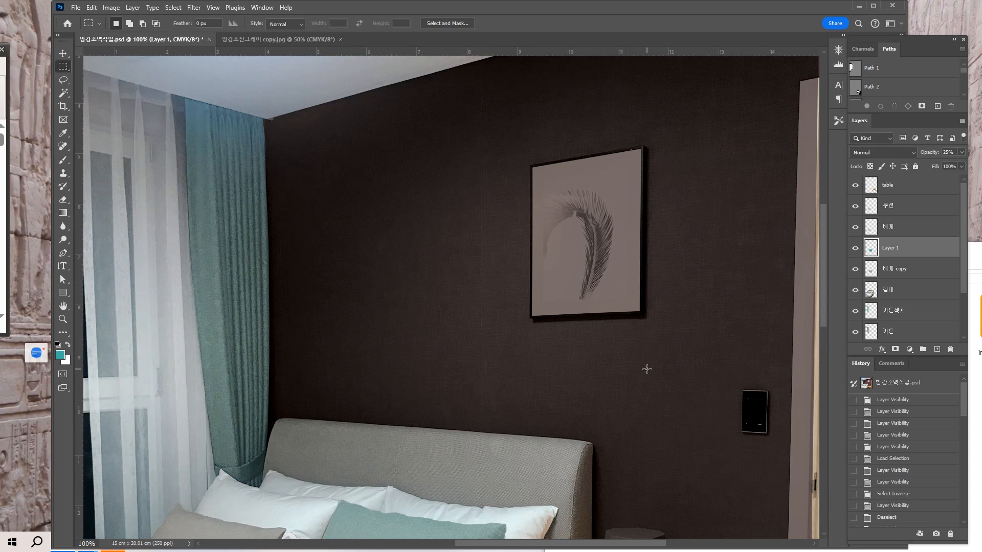
# Select the wall layer and lighten it with Curves by placing a CMYK curve point at input 64, output 51.
pyautogui.hotkey('ctrl', '-')
pyautogui.moveTo(550, 373); pyautogui.dragTo(455, 328)
pyautogui.click(63, 53)
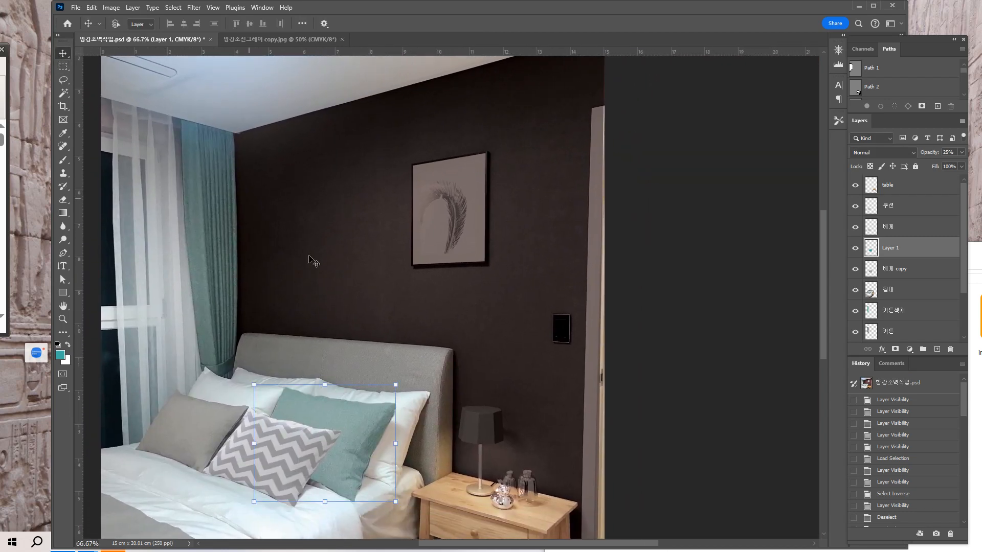
pyautogui.rightClick(453, 313)
pyautogui.click(463, 321)
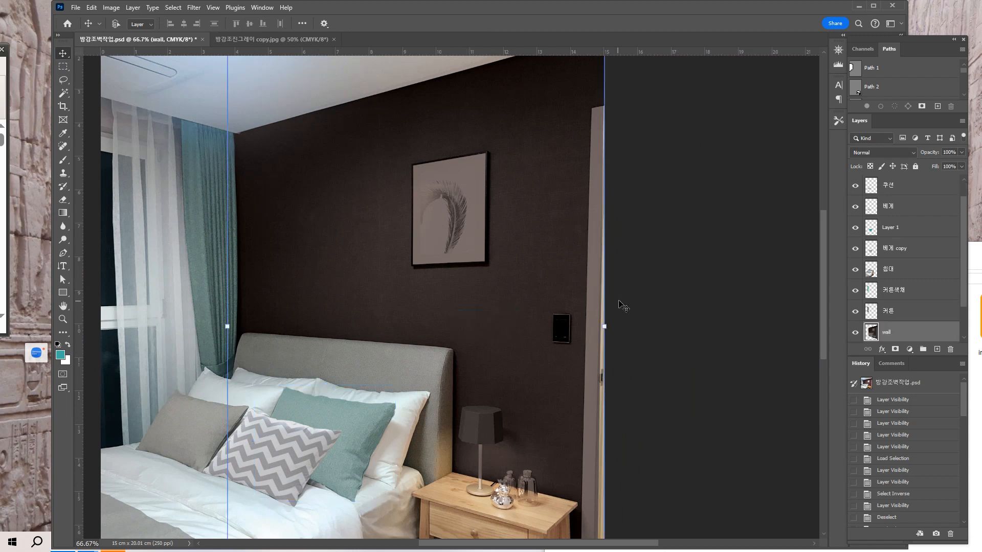
pyautogui.click(111, 7)
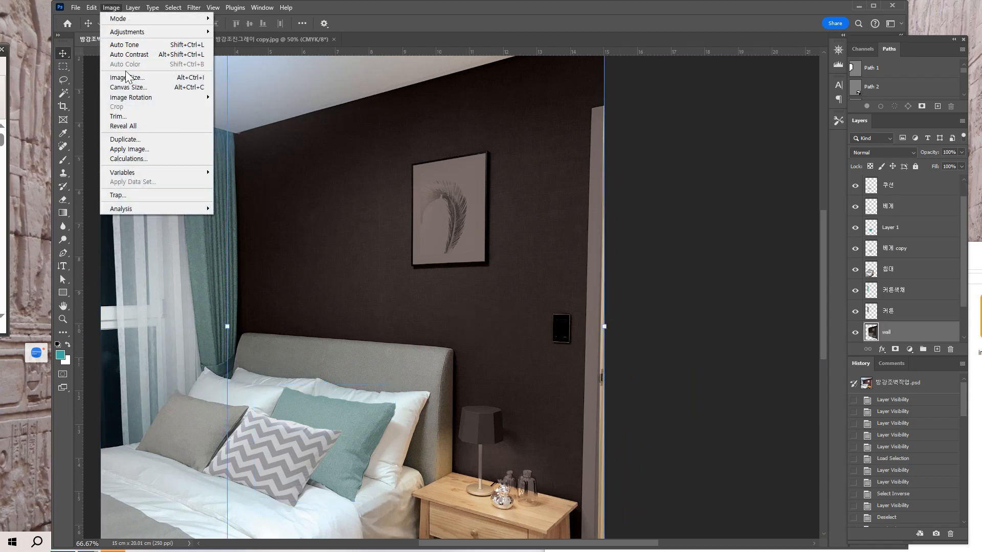
pyautogui.moveTo(128, 36)
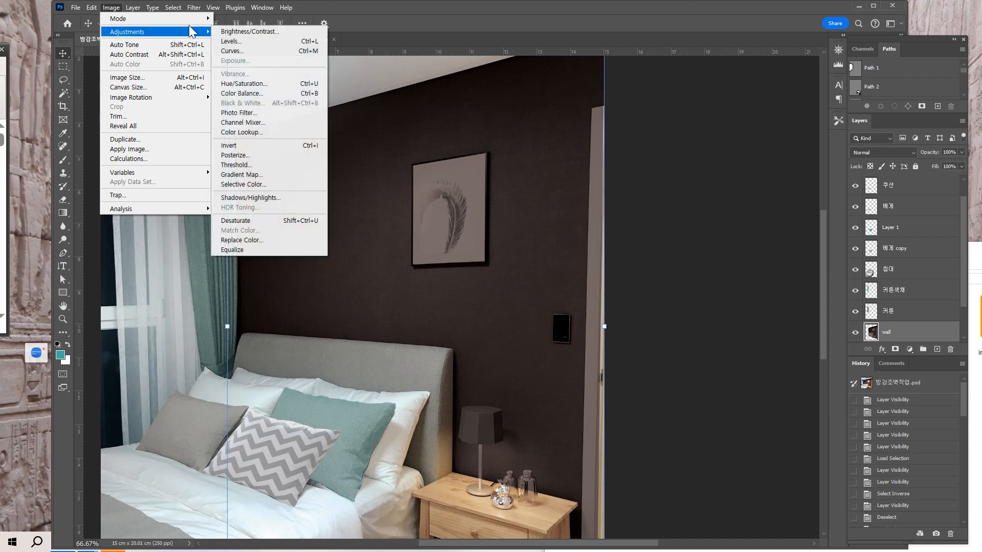
pyautogui.click(257, 49)
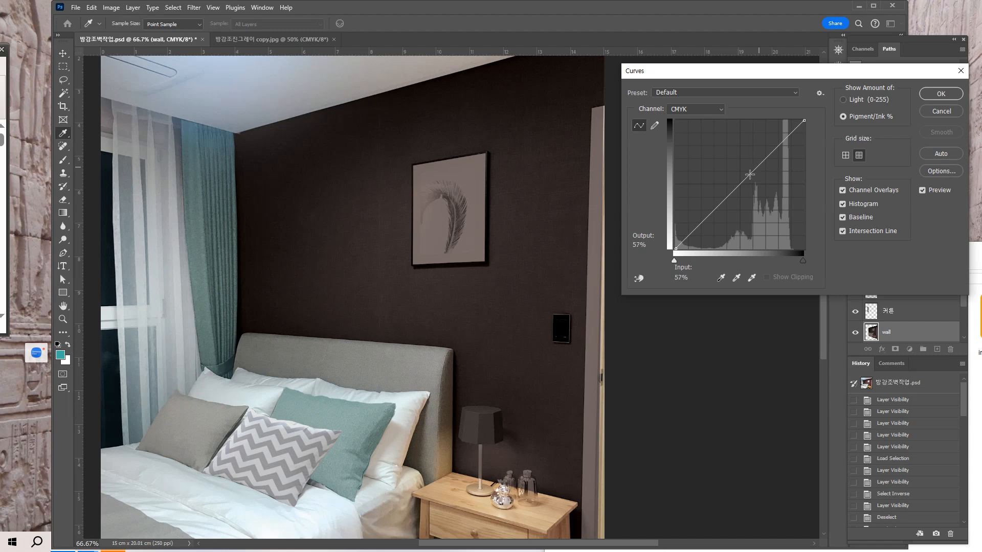
pyautogui.moveTo(749, 175); pyautogui.dragTo(758, 184)
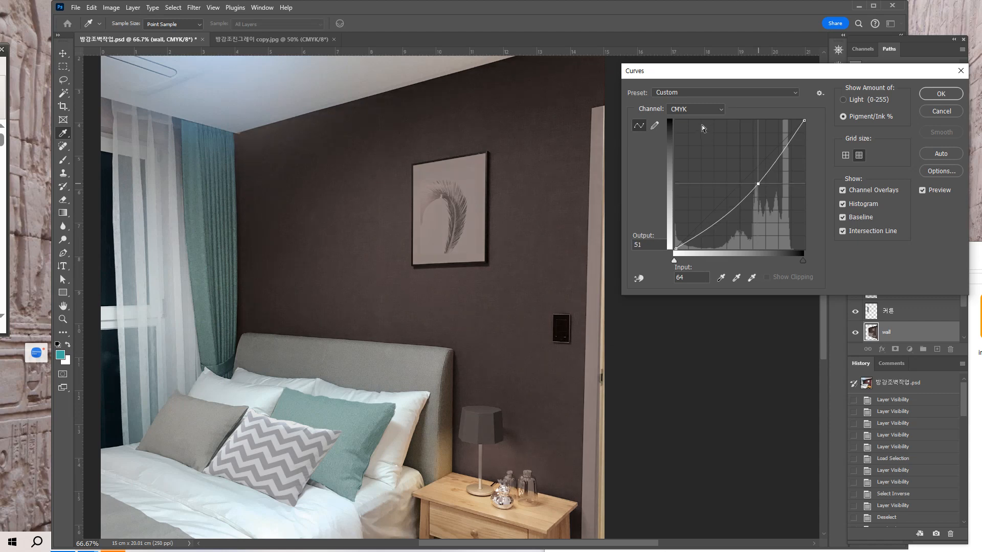
# Reduce magenta in the wall layer by adding a Magenta curve point at input 47, output 40, and apply the Curves adjustment.
pyautogui.click(699, 110)
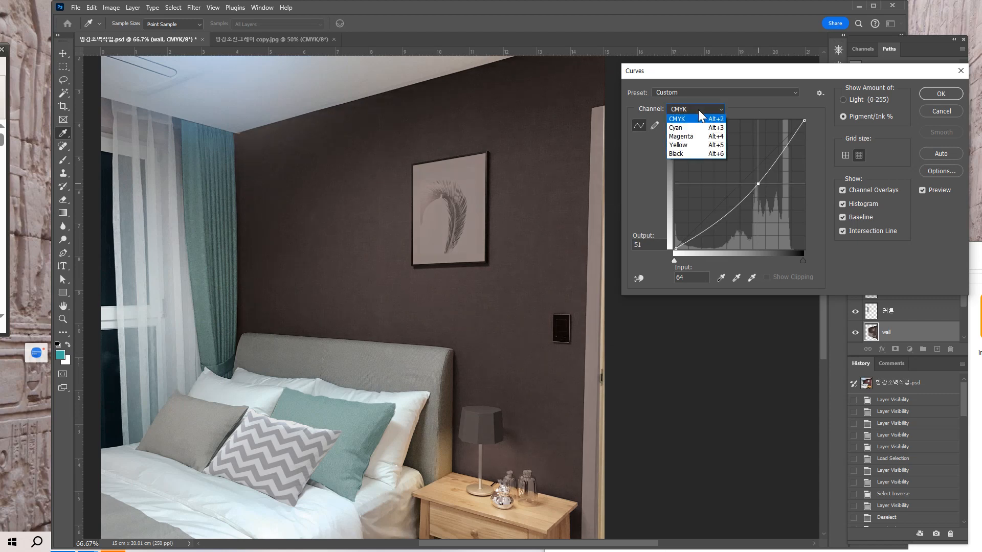
pyautogui.click(692, 139)
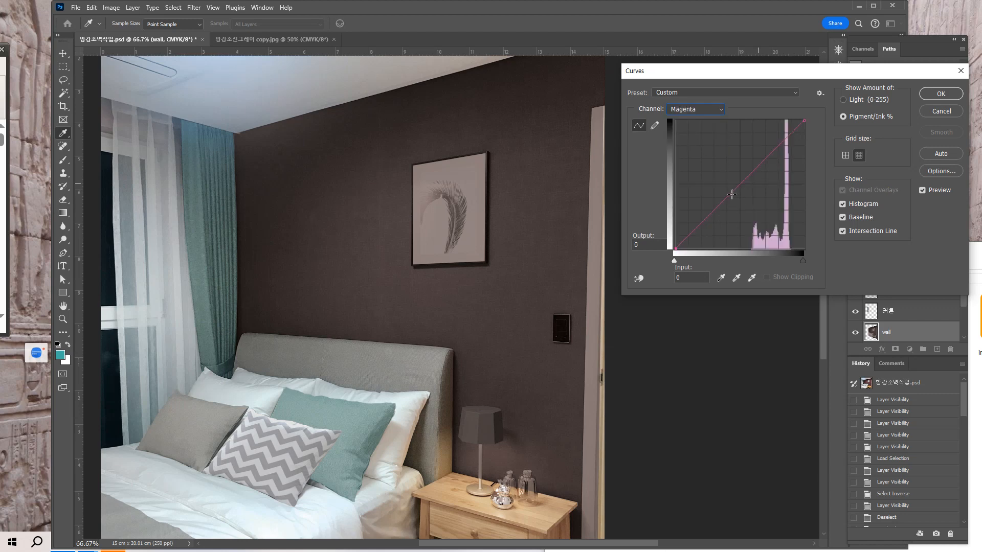
pyautogui.moveTo(733, 194); pyautogui.dragTo(736, 197)
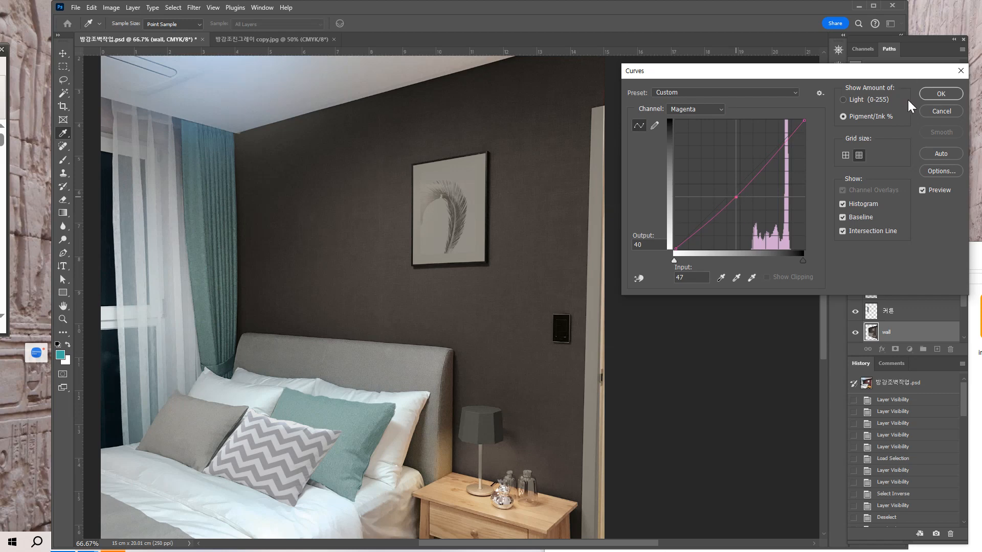
pyautogui.click(944, 96)
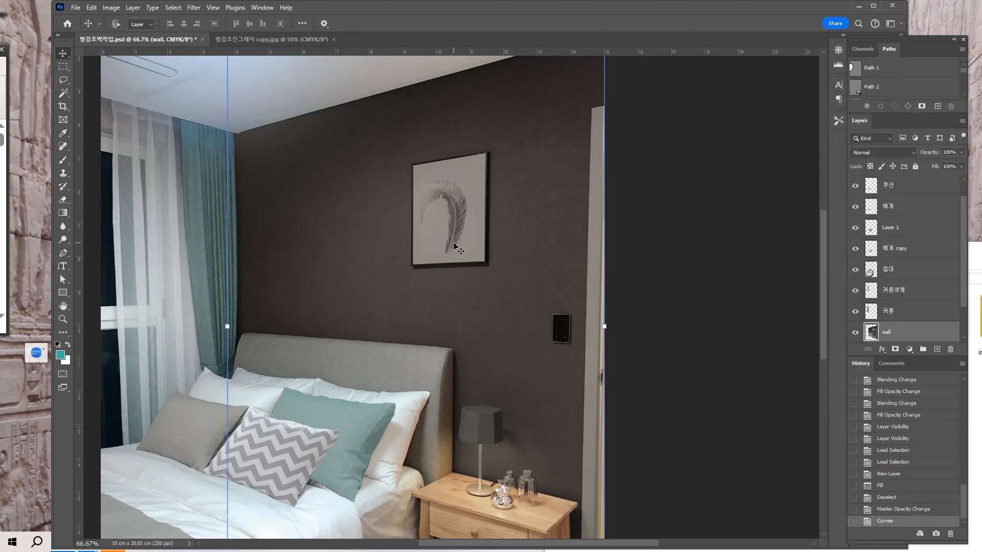
# Choose the Polygonal Lasso tool and place two vertical guides along the side edges of the feather print inside the framed picture.
pyautogui.scroll(1, 419, 185)
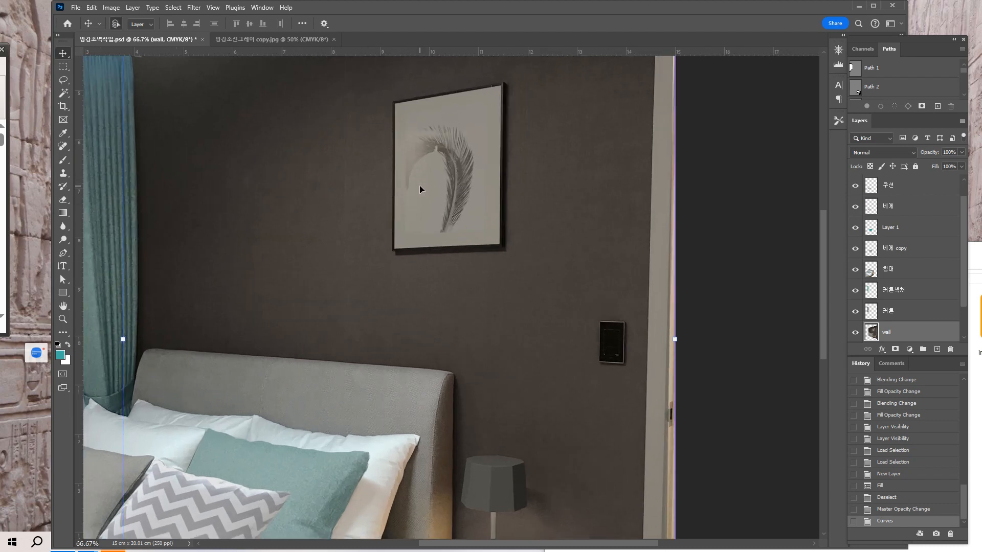
pyautogui.scroll(1, 417, 192)
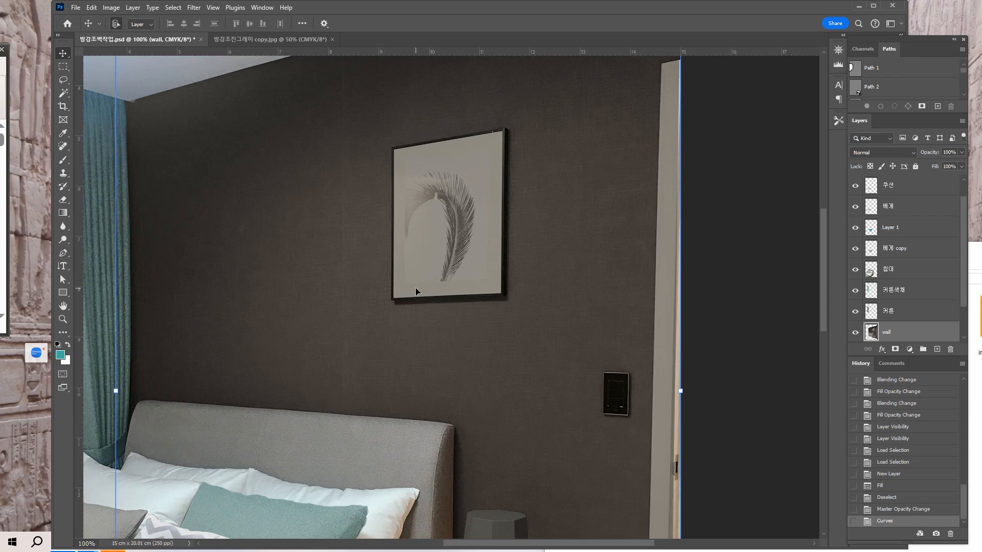
pyautogui.hotkey('ctrl', '+')
pyautogui.moveTo(417, 292); pyautogui.dragTo(411, 397)
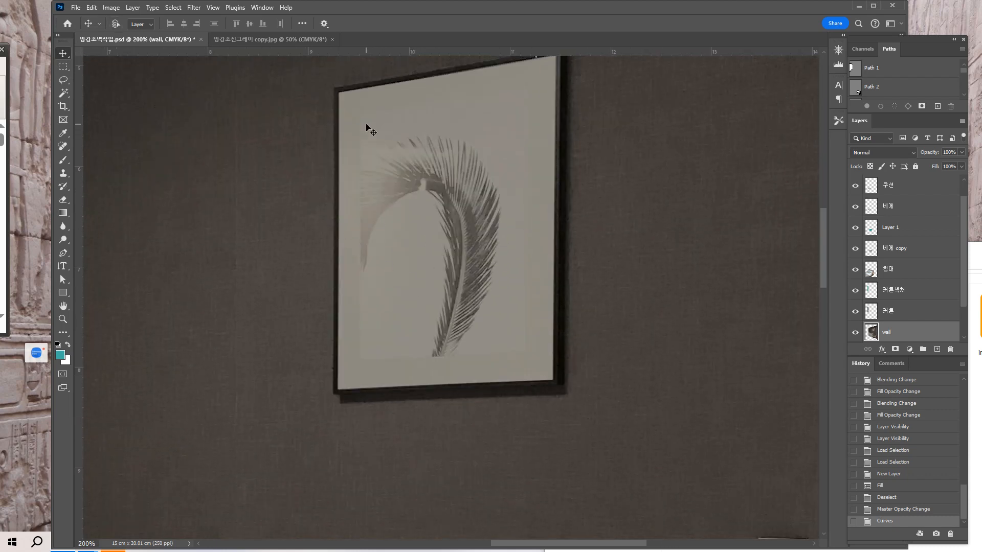
pyautogui.press('ctrl')
pyautogui.hotkey('ctrl', '+')
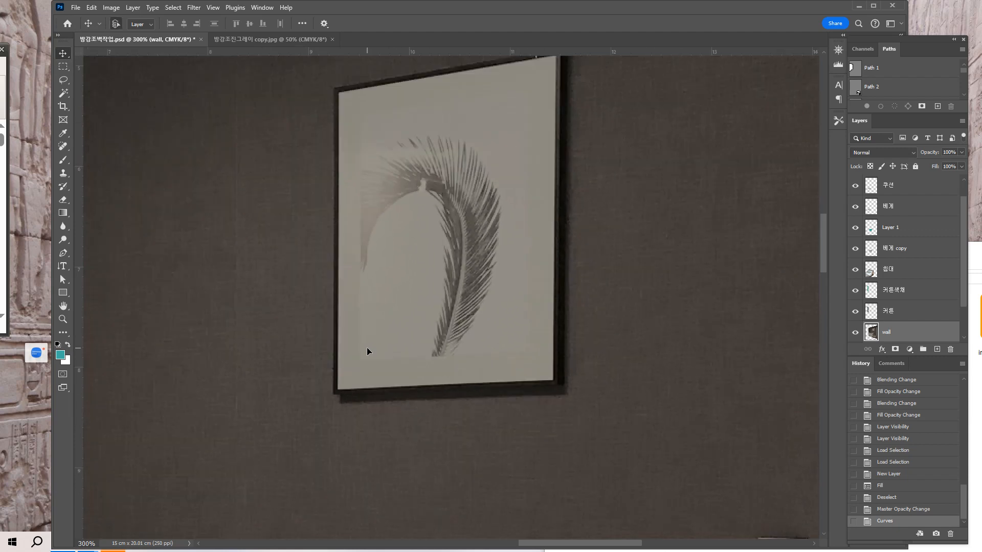
pyautogui.hotkey('ctrl', '-')
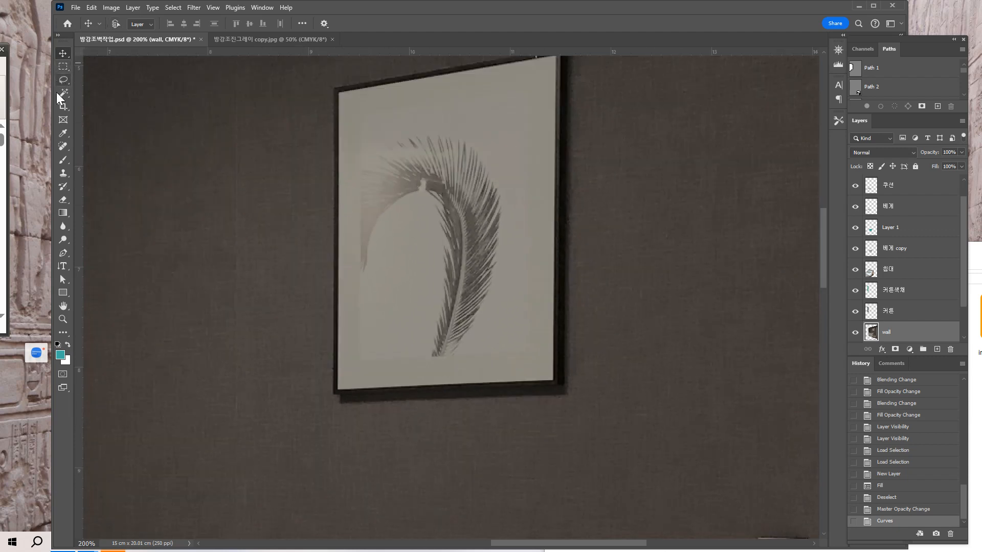
pyautogui.click(62, 78)
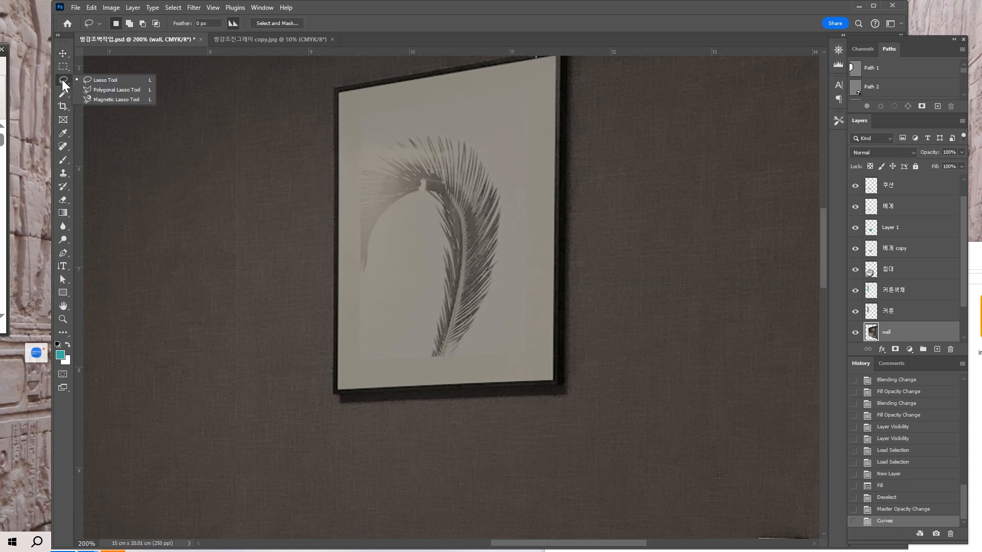
pyautogui.click(100, 91)
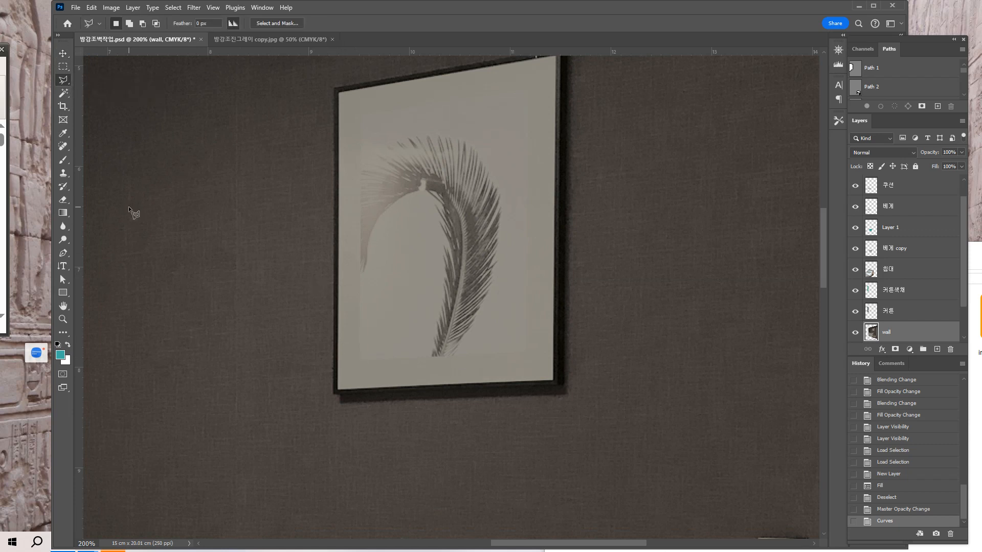
pyautogui.moveTo(77, 283); pyautogui.dragTo(360, 306)
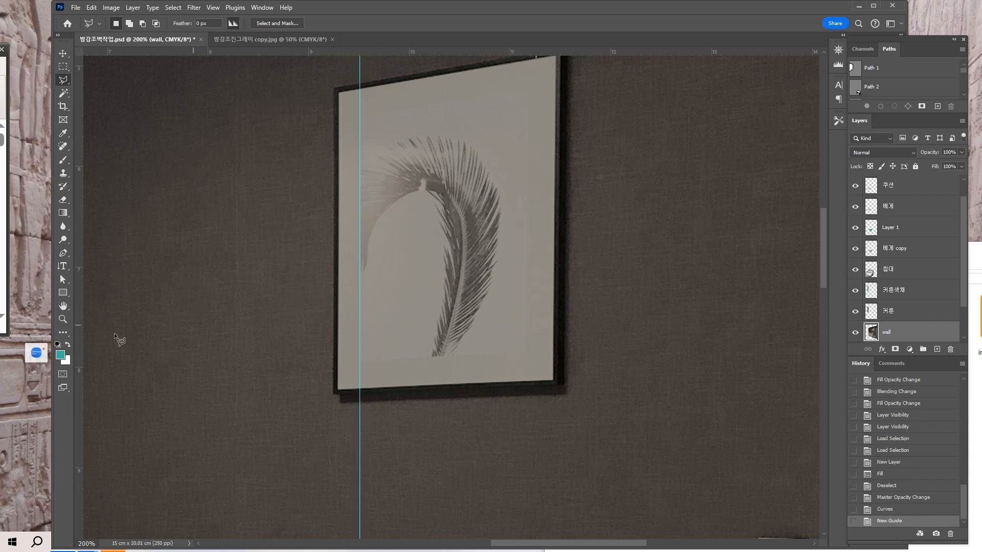
pyautogui.moveTo(80, 357); pyautogui.dragTo(527, 342)
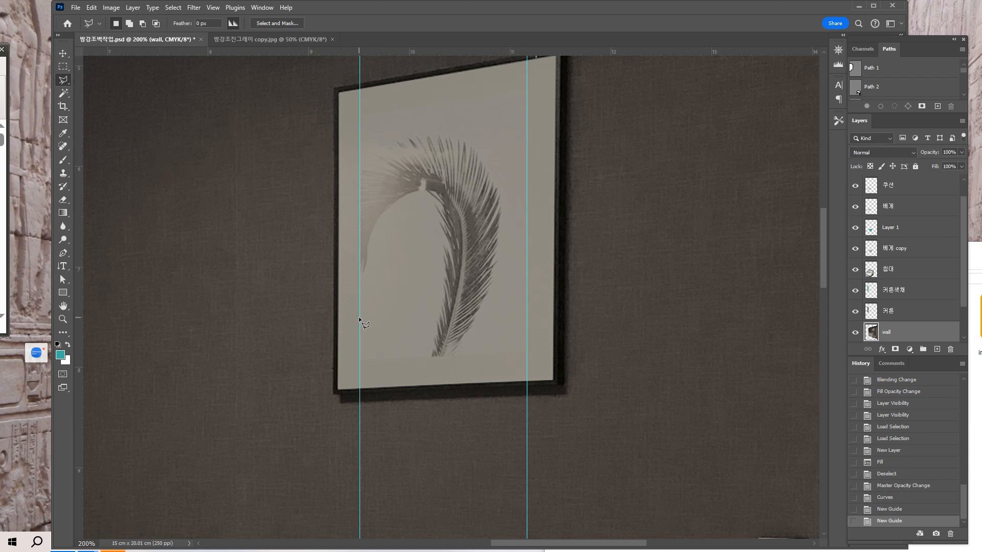
# Outline the feather print between the guides with a four-cornered Polygonal Lasso selection and keep it active, undoing the deselection.
pyautogui.click(359, 361)
pyautogui.click(526, 351)
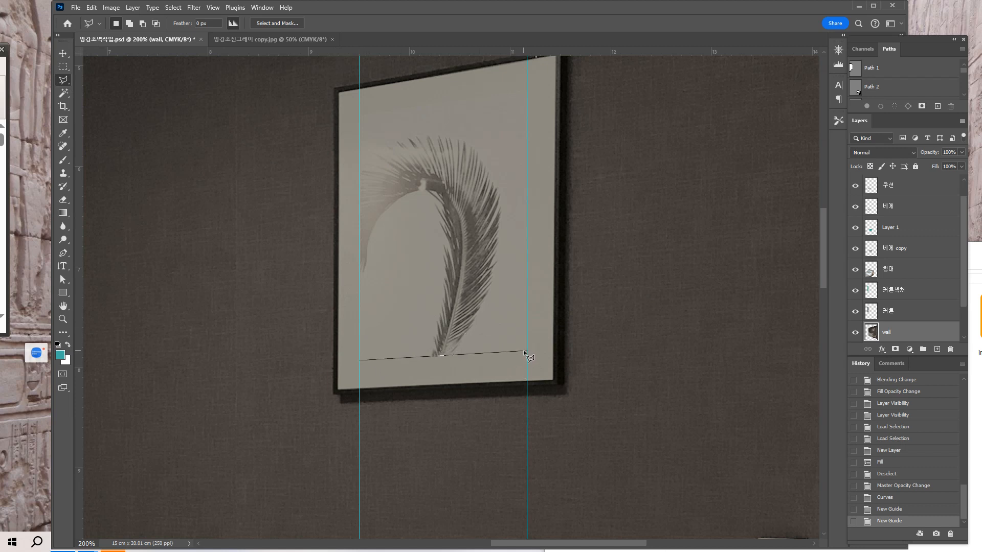
pyautogui.click(526, 90)
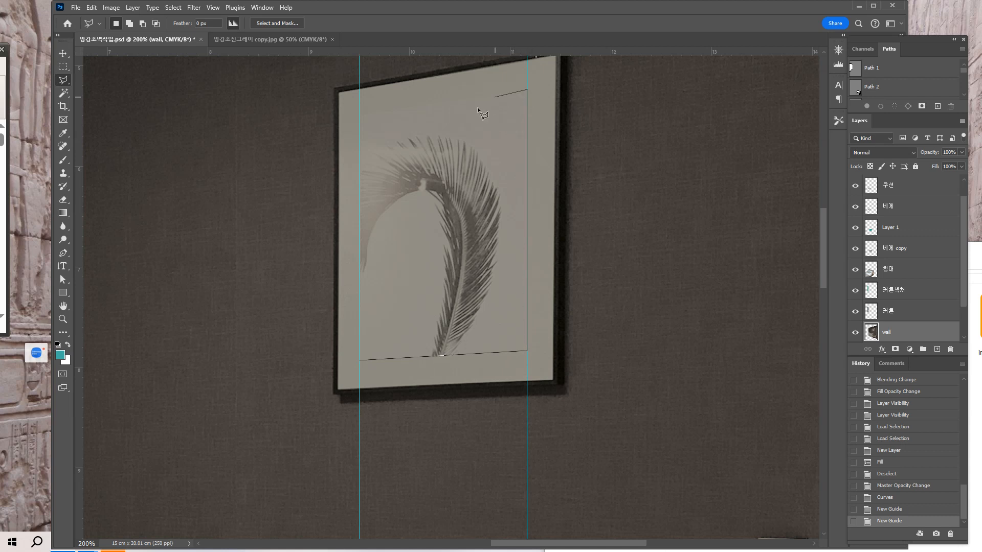
pyautogui.click(361, 116)
pyautogui.click(361, 352)
pyautogui.hotkey('ctrl', 'd')
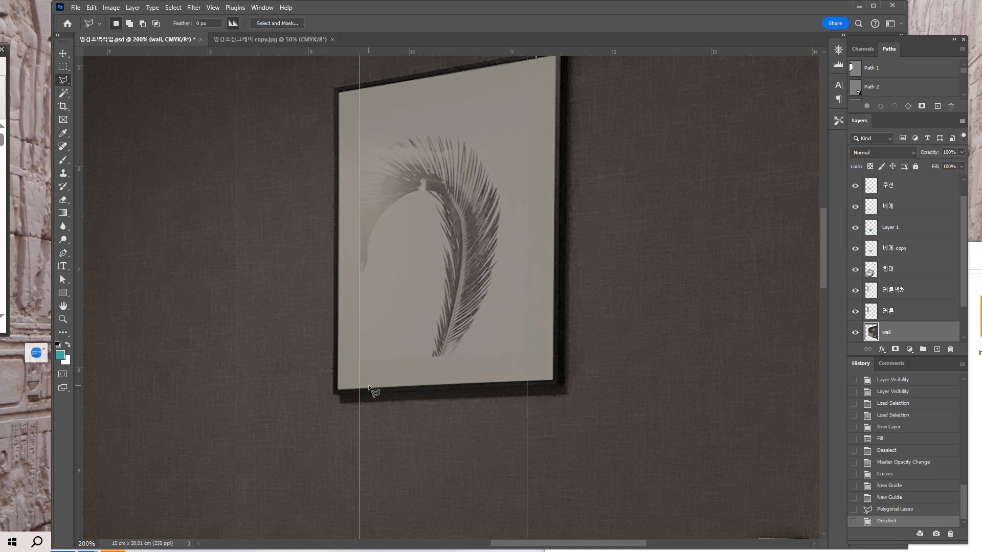
pyautogui.hotkey('ctrl', 'z')
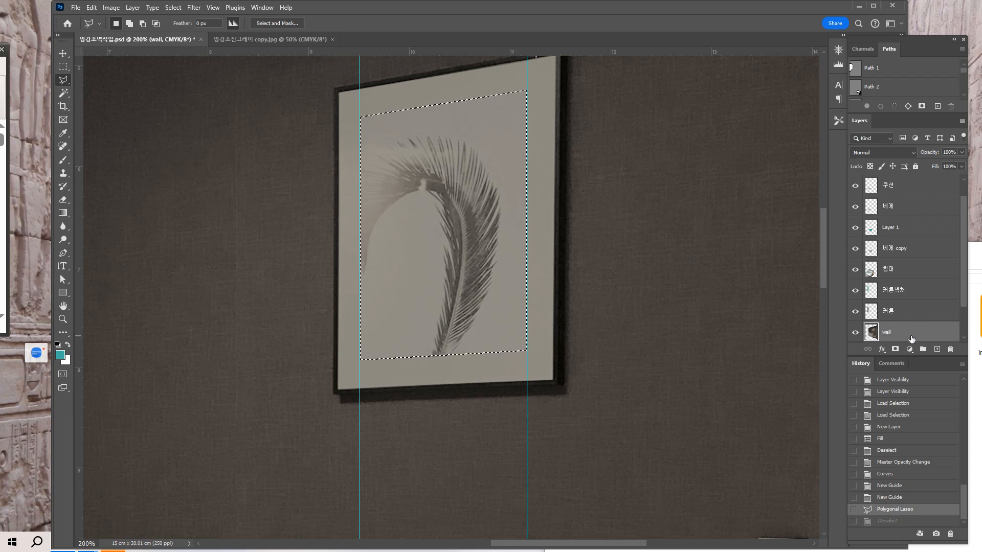
# Copy the selected feather print from the wall layer onto its own layer with Layer Via Copy.
pyautogui.click(133, 8)
pyautogui.moveTo(143, 23)
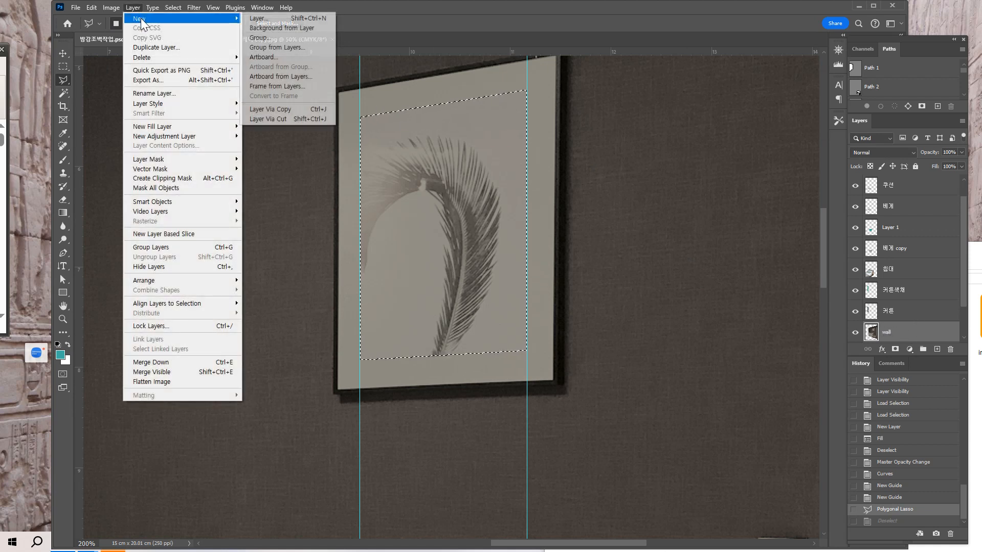
pyautogui.click(282, 111)
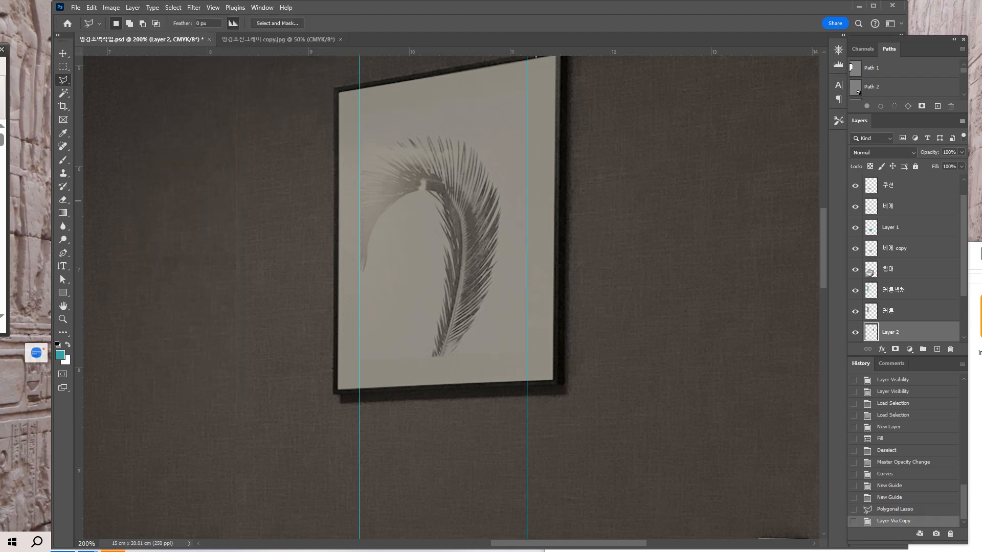
# Lighten the copied feather print with Curves using a CMYK point at input 61, output 36.
pyautogui.click(111, 7)
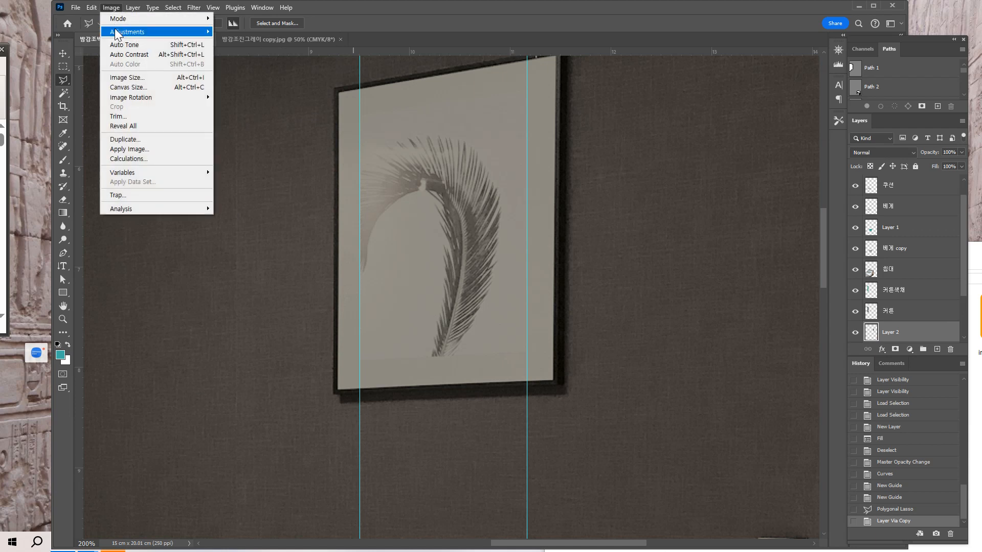
pyautogui.moveTo(116, 33)
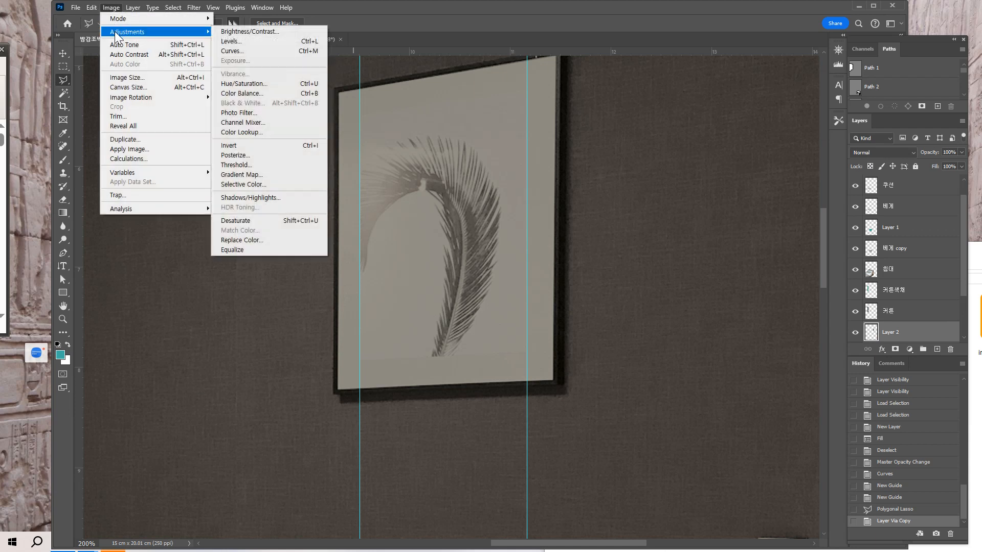
pyautogui.click(230, 50)
pyautogui.moveTo(741, 184); pyautogui.dragTo(756, 200)
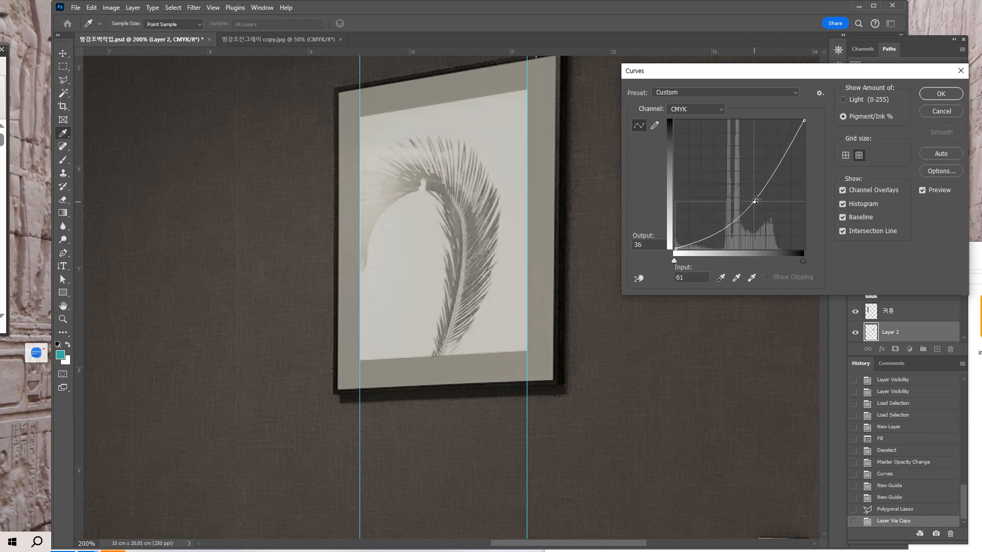
pyautogui.click(941, 94)
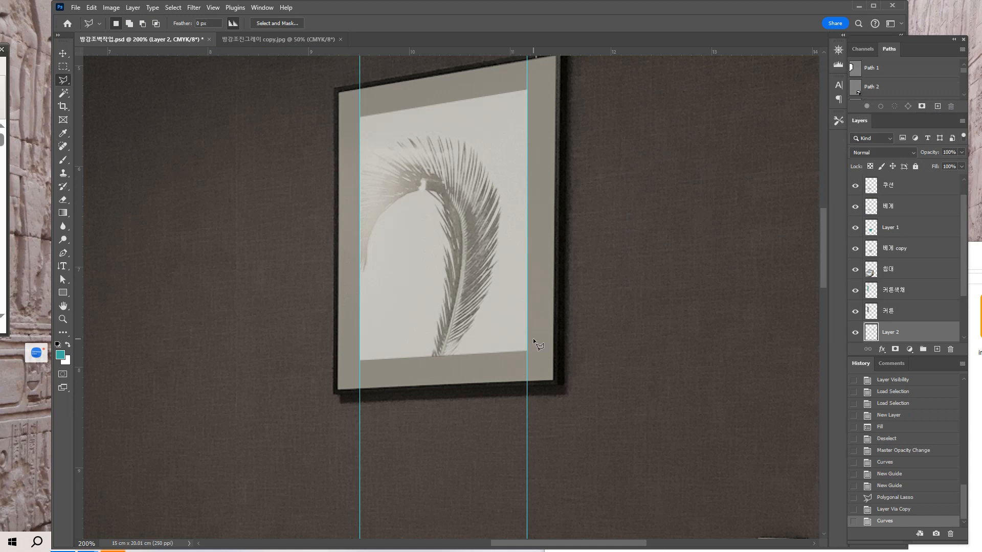
# Hide the guides around the framed picture and leave the document grid turned off.
pyautogui.hotkey('ctrl', ';')
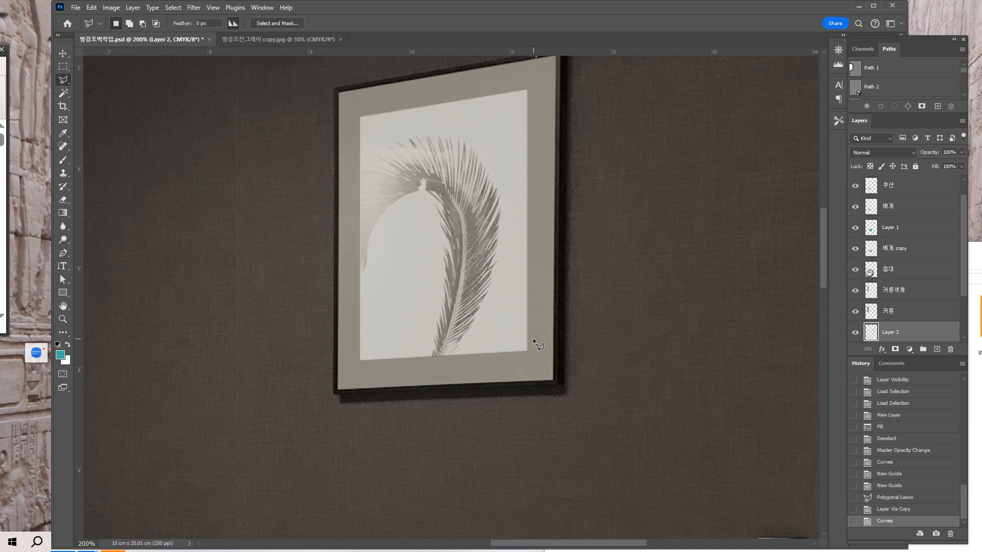
pyautogui.hotkey('ctrl', ';')
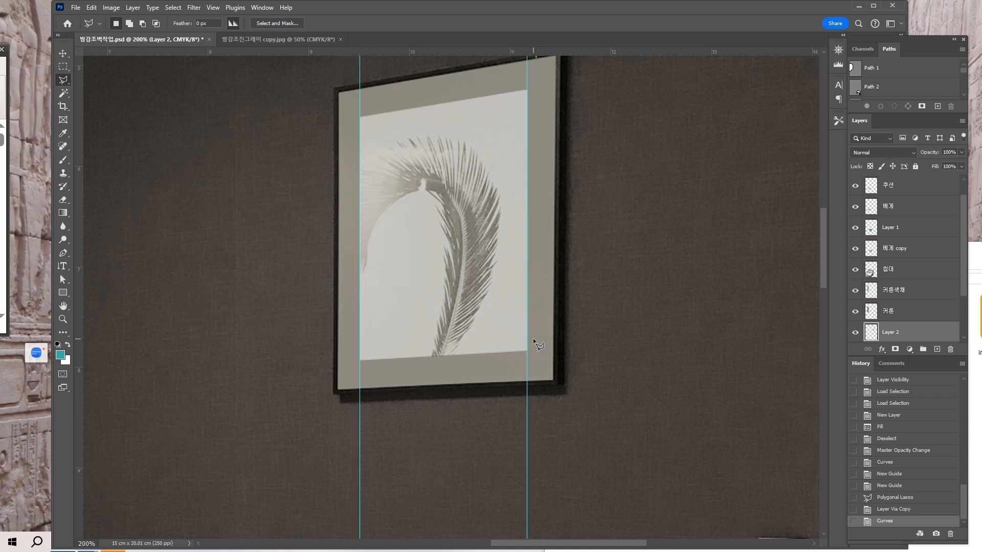
pyautogui.hotkey('ctrl', ';')
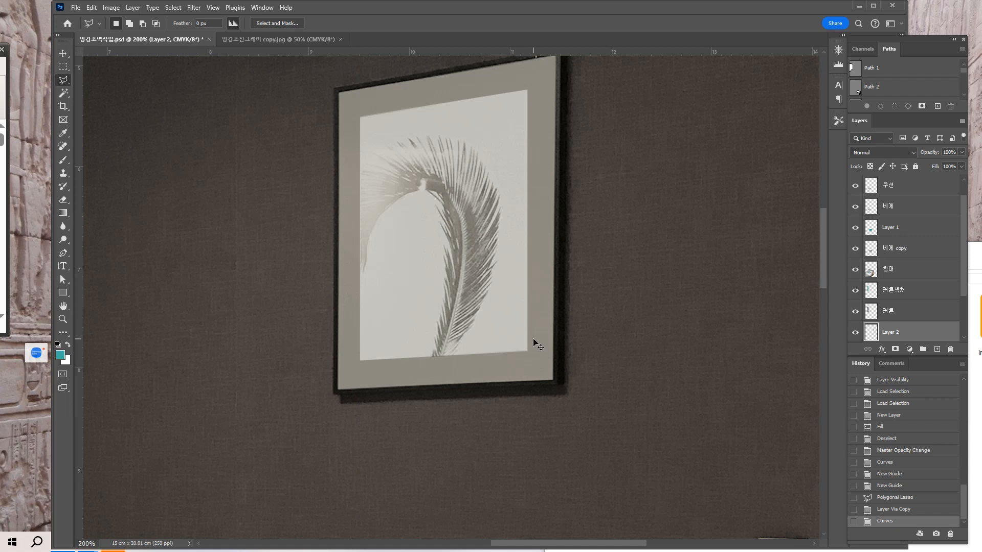
pyautogui.hotkey('ctrl', "'")
pyautogui.hotkey('ctrl', "'")
pyautogui.hotkey('ctrl', "'")
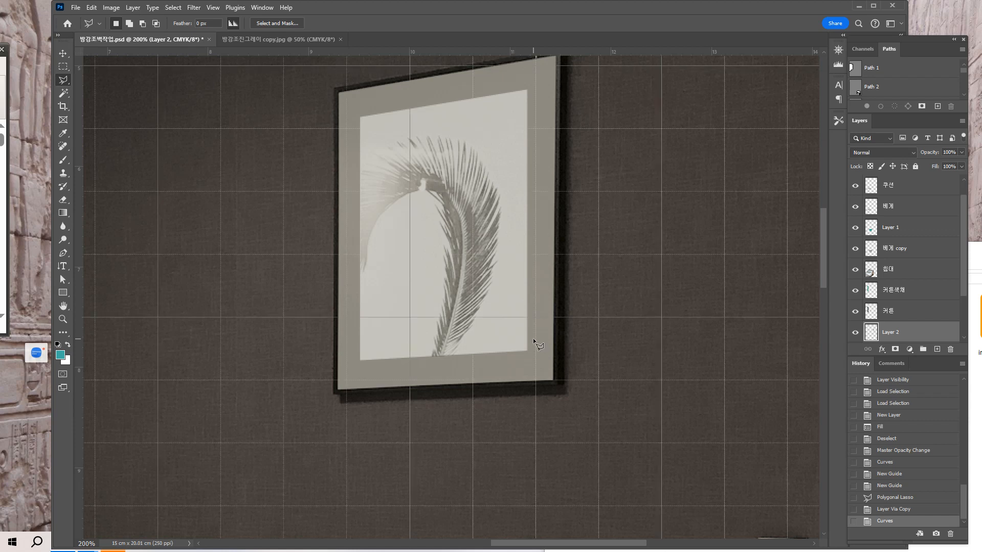
pyautogui.hotkey('ctrl', "'")
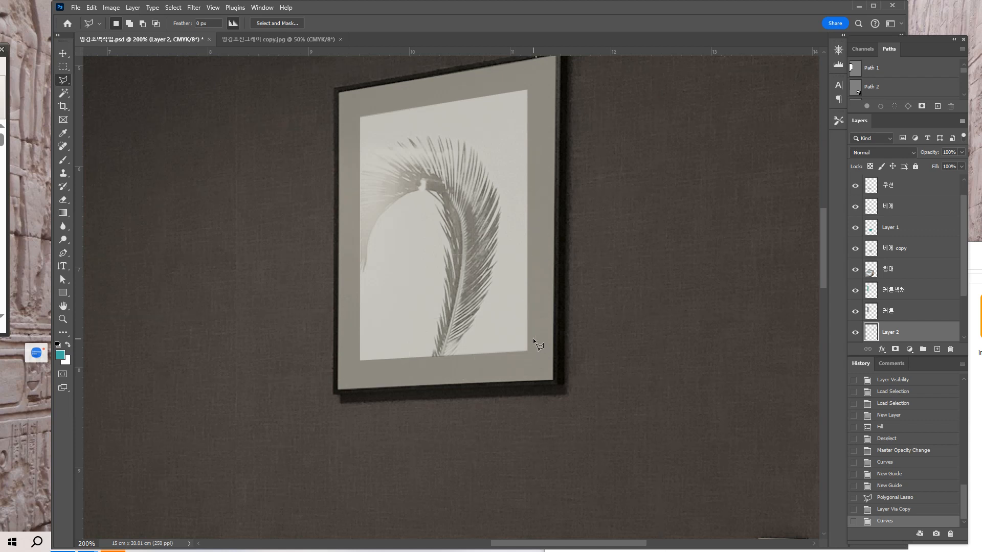
pyautogui.click(212, 7)
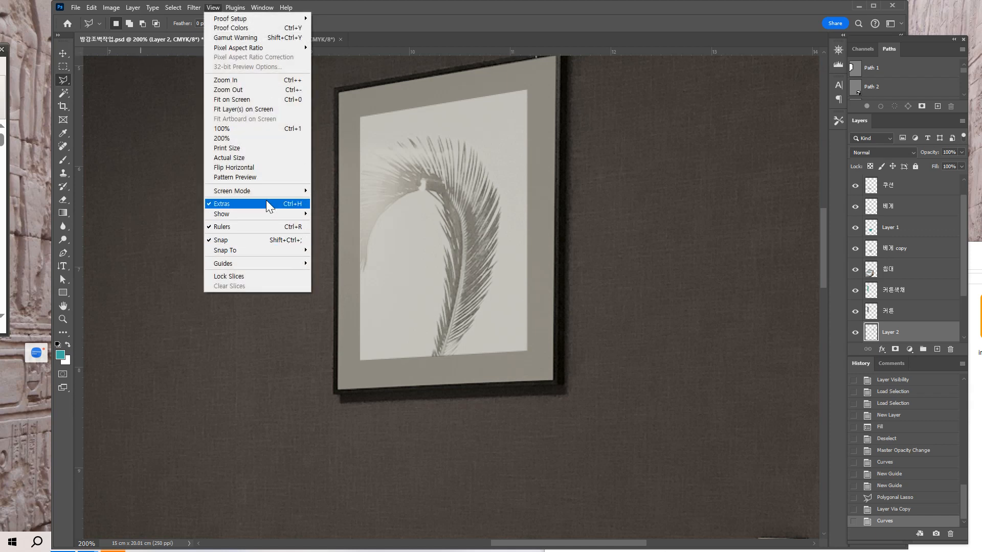
pyautogui.moveTo(249, 260)
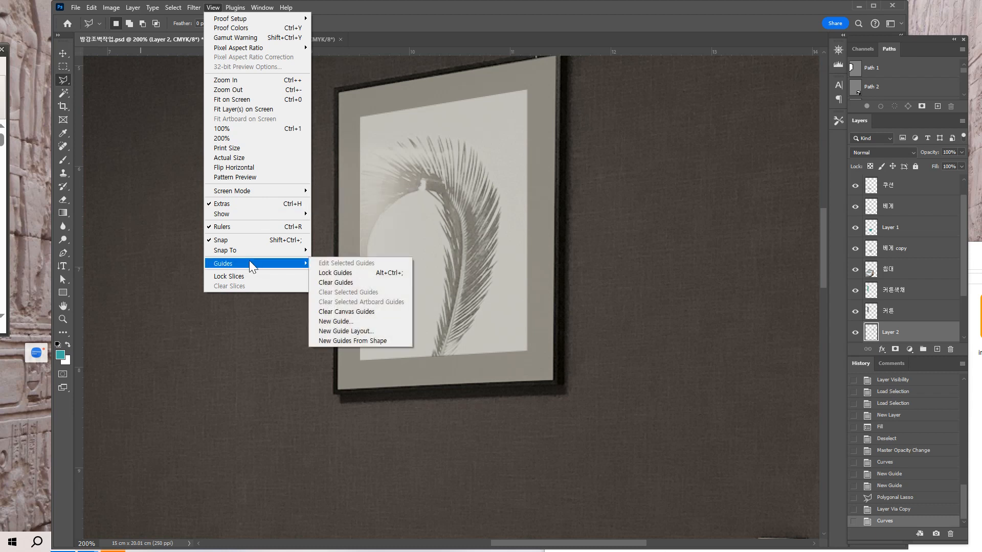
pyautogui.click(584, 180)
# Compare the lightened feather print and the wall color with the reference image 방감조진그레이 copy.jpg, and return to the working document.
pyautogui.hotkey('ctrl', '-')
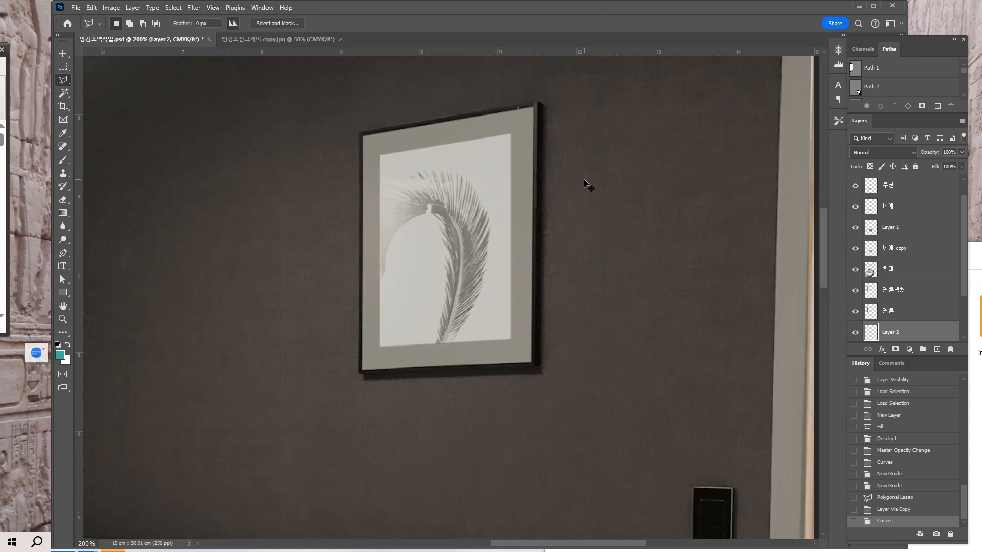
pyautogui.moveTo(536, 213); pyautogui.dragTo(534, 259)
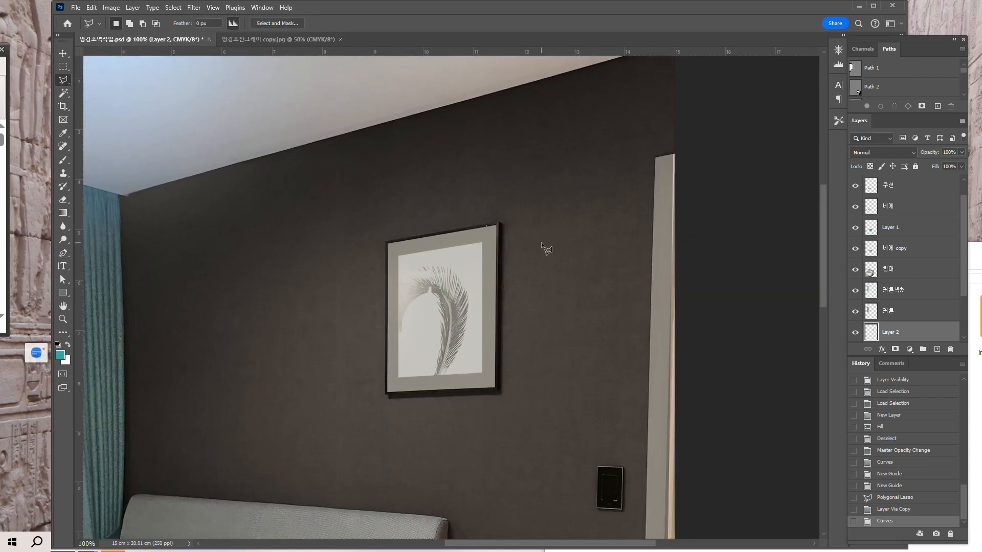
pyautogui.hotkey('ctrl', '-')
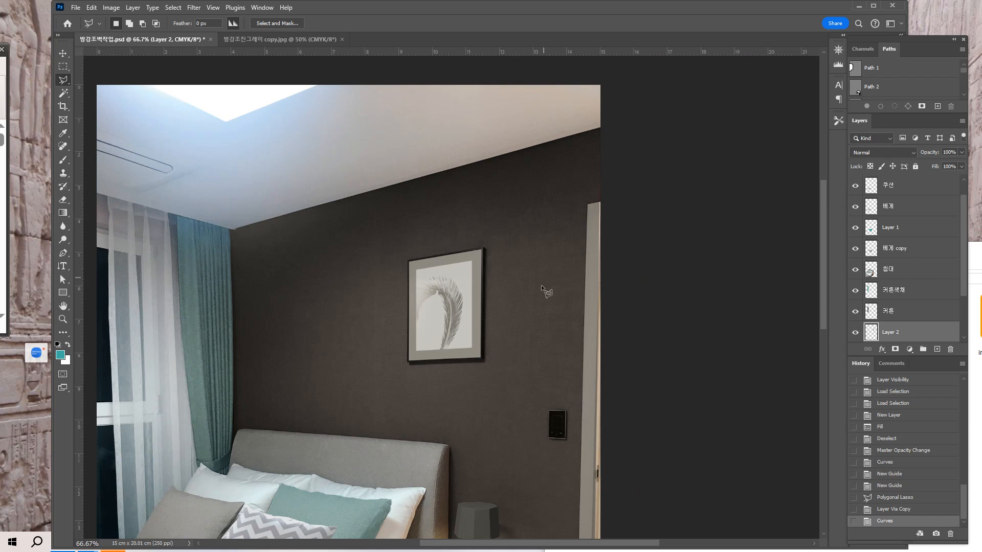
pyautogui.scroll(-2, 515, 292)
pyautogui.moveTo(516, 293); pyautogui.dragTo(527, 280)
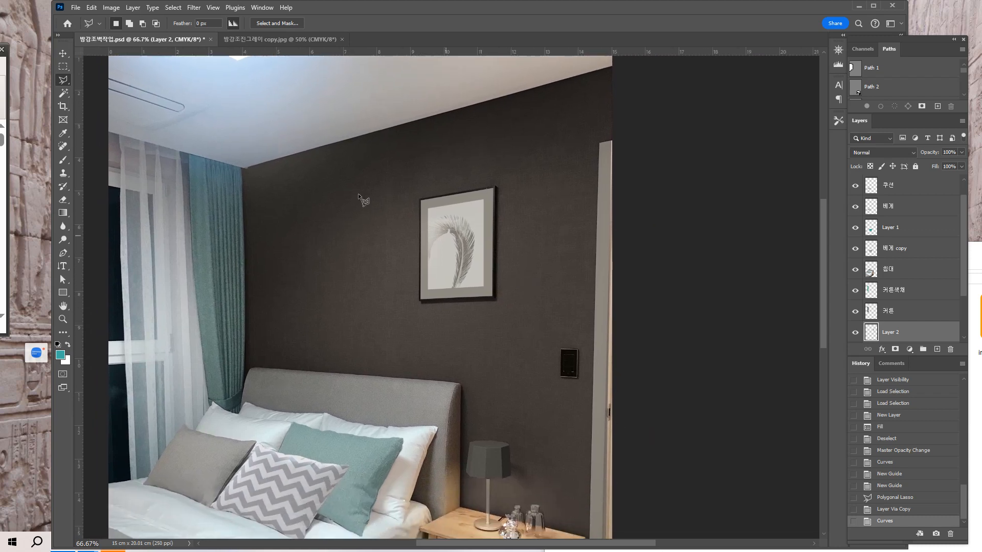
pyautogui.click(248, 39)
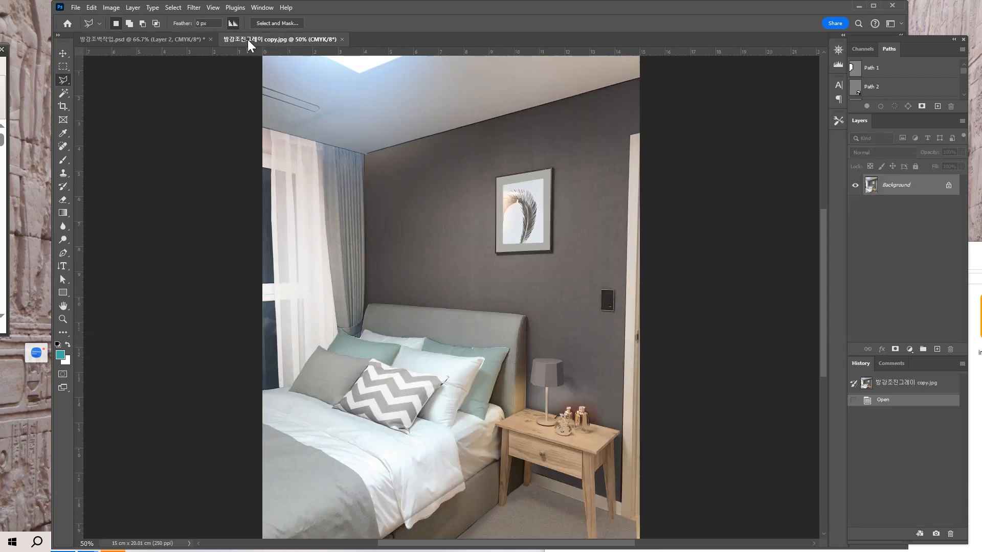
pyautogui.click(199, 39)
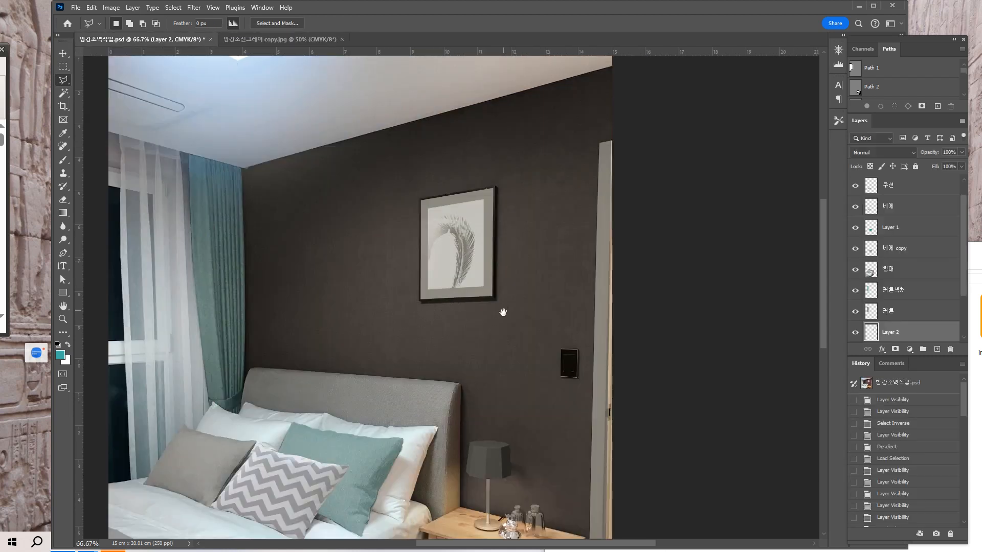
# Load the feather print layer's outline as a selection, compare the picture with the wall layer hidden and shown, and clear the selection.
pyautogui.moveTo(493, 342); pyautogui.dragTo(563, 335)
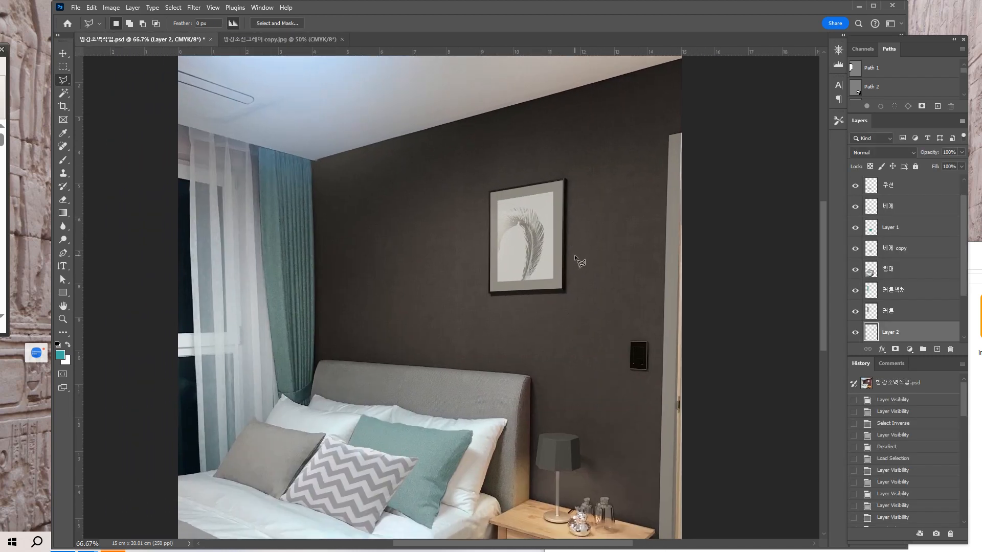
pyautogui.keyDown('ctrl'); pyautogui.click(876, 337); pyautogui.keyUp('ctrl')
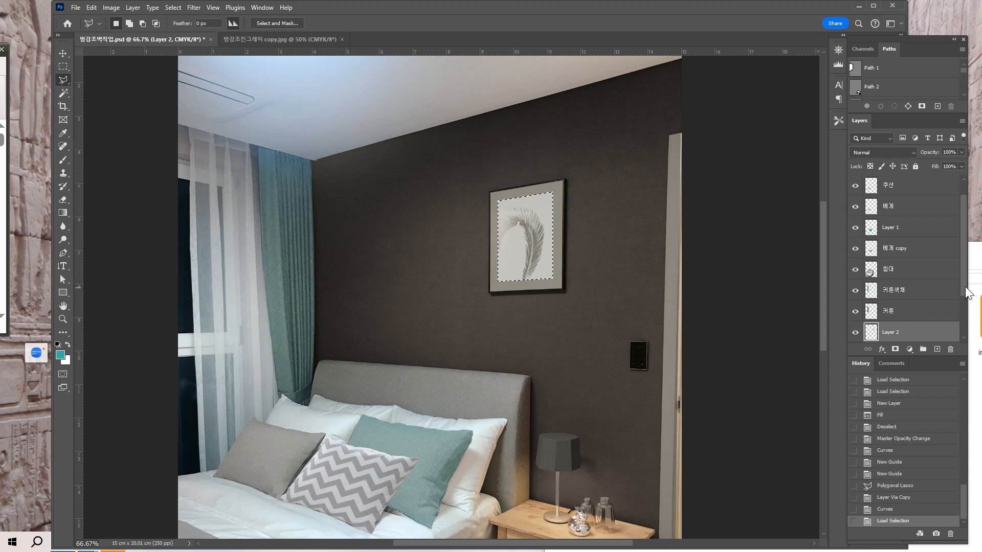
pyautogui.moveTo(964, 290); pyautogui.dragTo(966, 331)
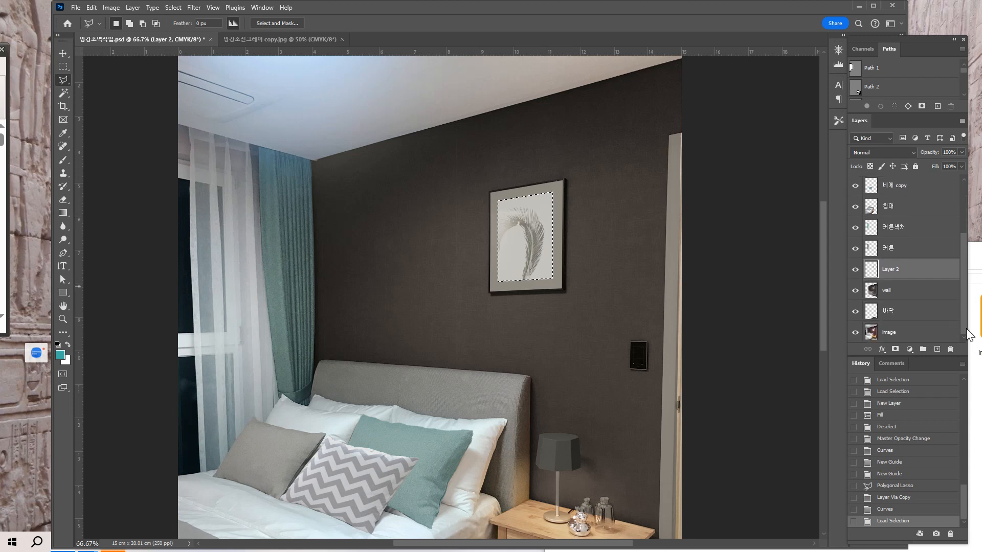
pyautogui.click(857, 292)
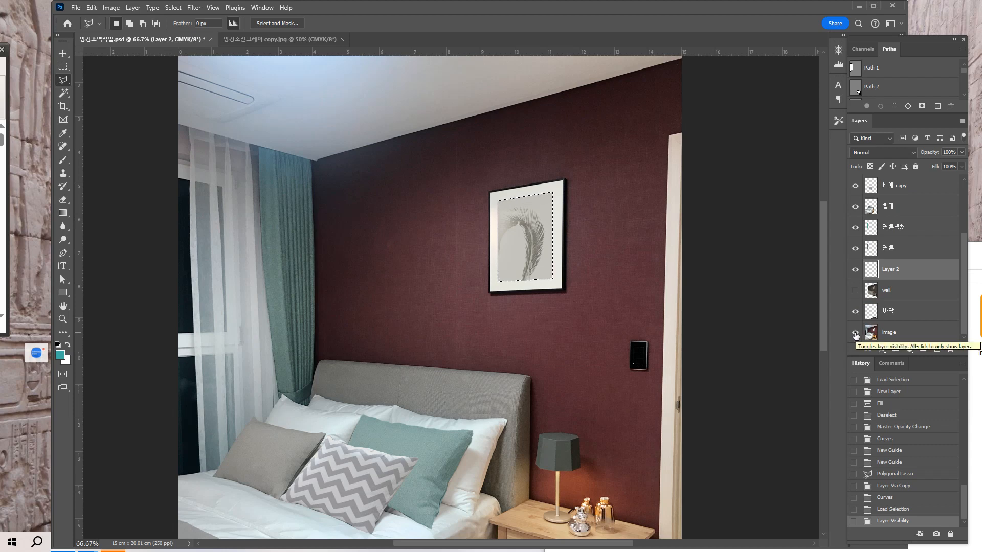
pyautogui.click(856, 291)
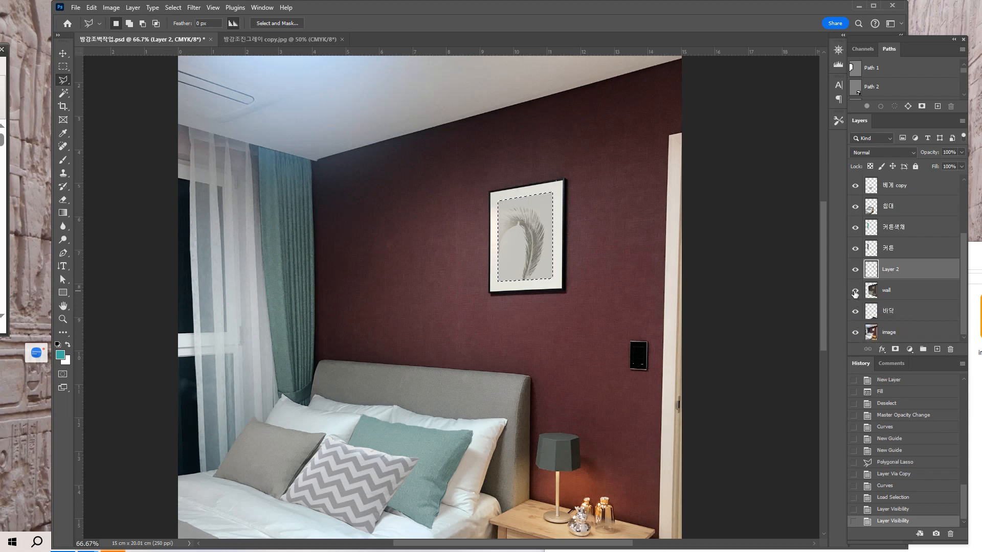
pyautogui.click(856, 291)
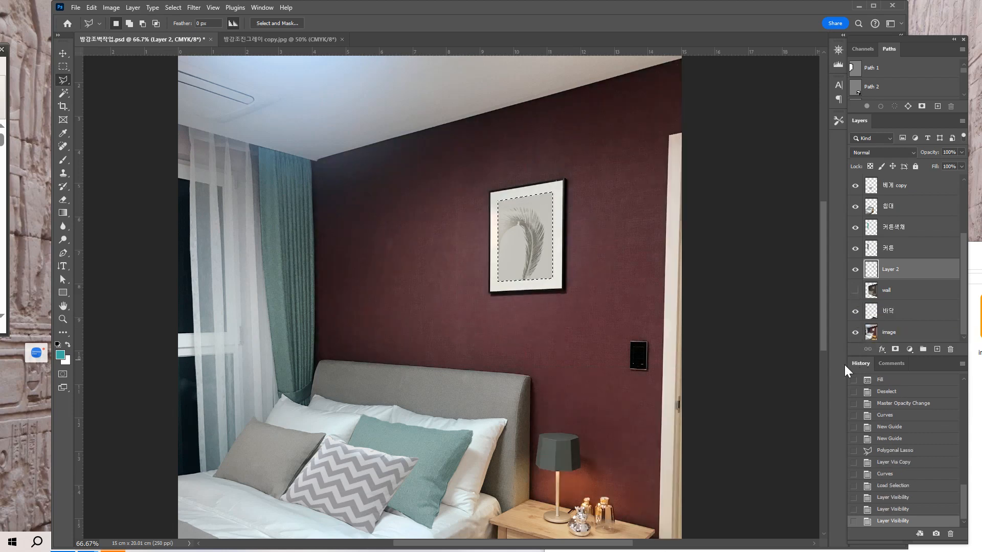
pyautogui.hotkey('ctrl', 'd')
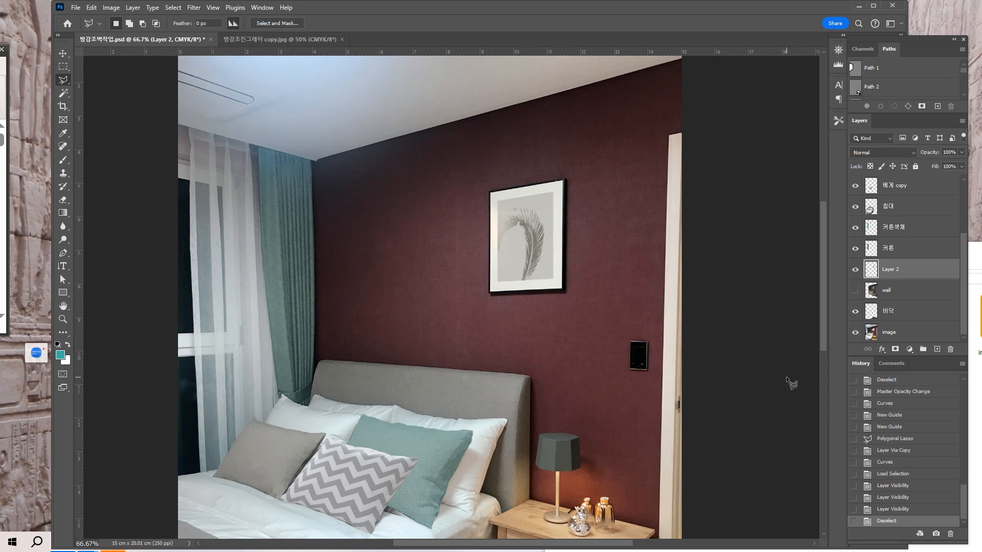
pyautogui.click(855, 292)
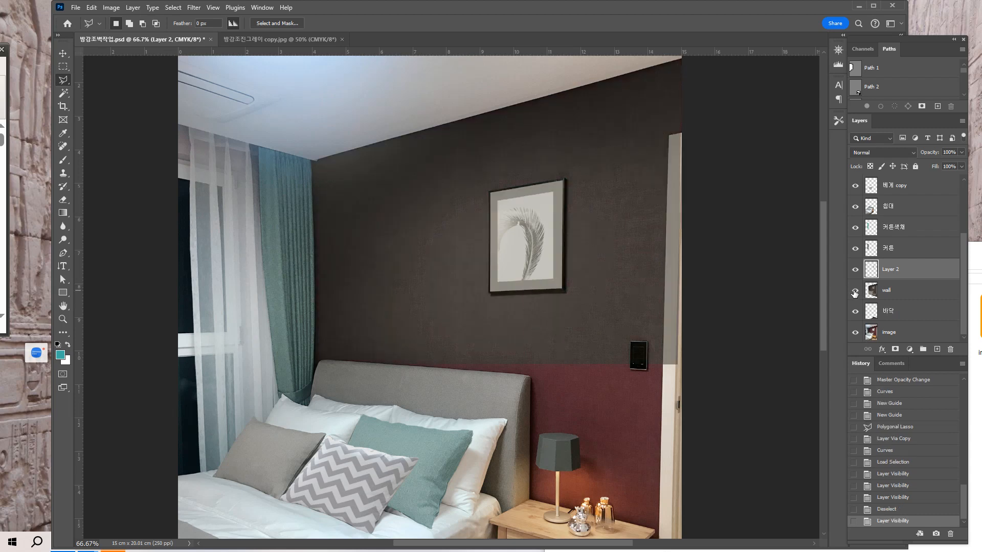
# Compare the whole working image with the reference 방감조진그레이 copy.jpg and return to the working document.
pyautogui.hotkey('ctrl', '-')
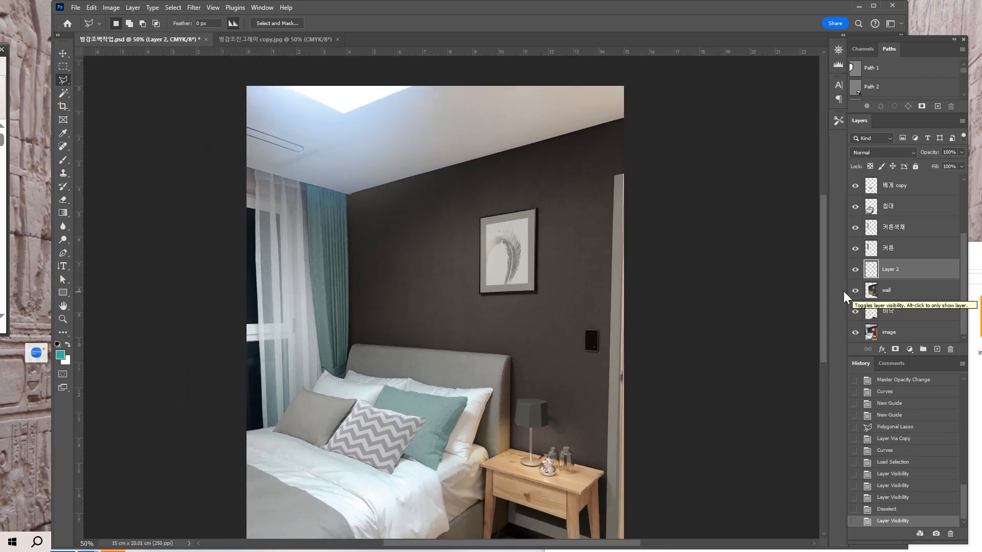
pyautogui.moveTo(643, 326); pyautogui.dragTo(631, 268)
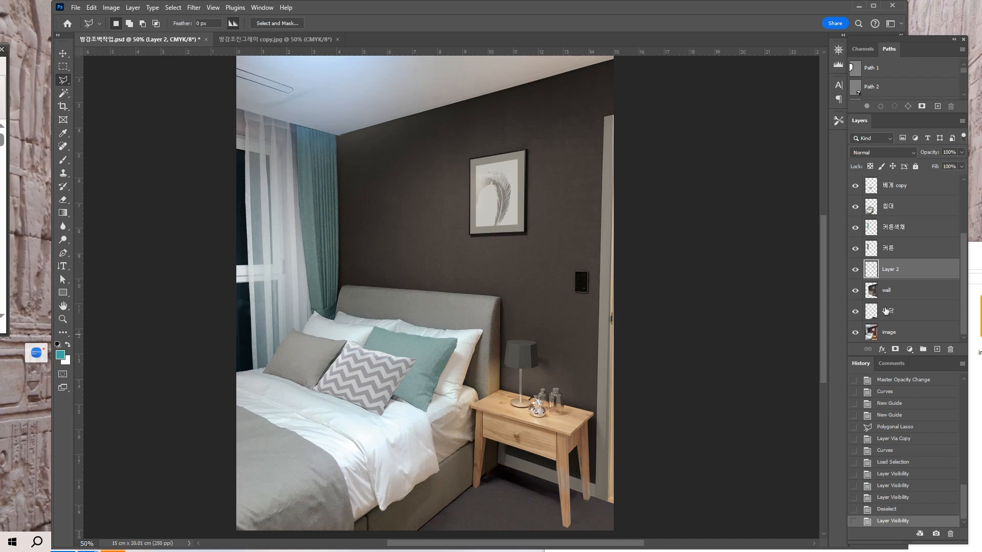
pyautogui.click(283, 38)
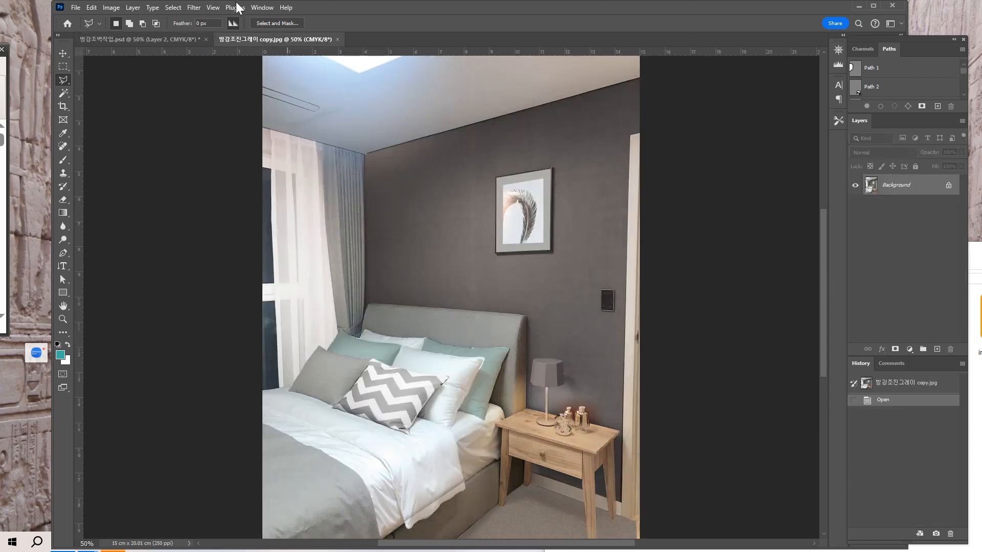
pyautogui.click(195, 40)
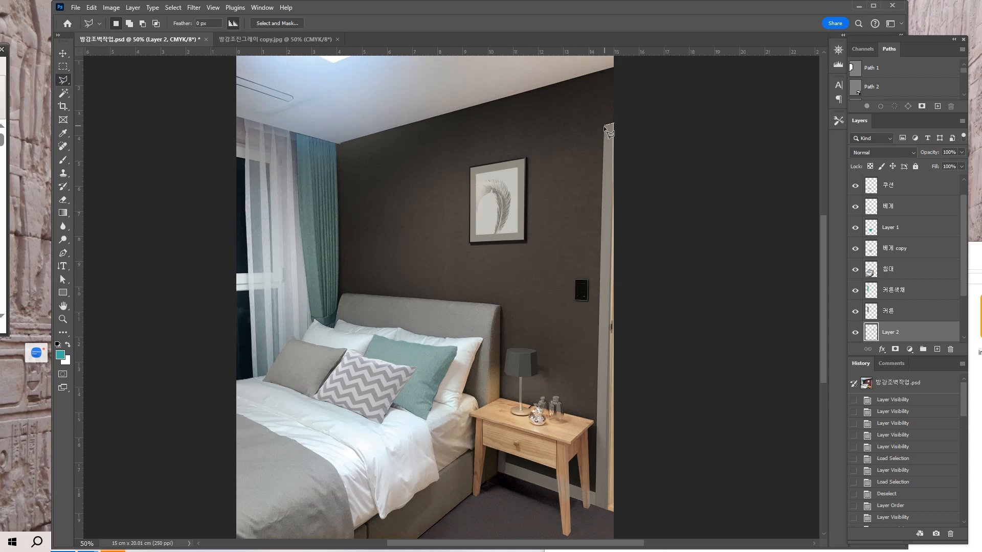
# Trace the door frame's wall-side edge and both edges of the baseboard behind the nightstand with the Polygonal Lasso.
pyautogui.scroll(1, 604, 125)
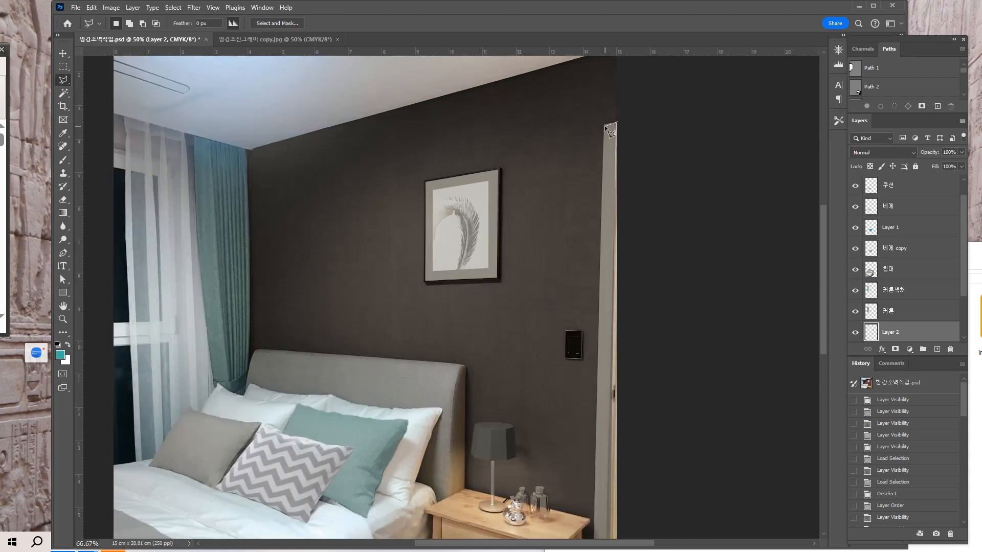
pyautogui.moveTo(604, 187)
pyautogui.mouseDown()
pyautogui.moveTo(569, 129)
pyautogui.moveTo(574, 166)
pyautogui.mouseUp()
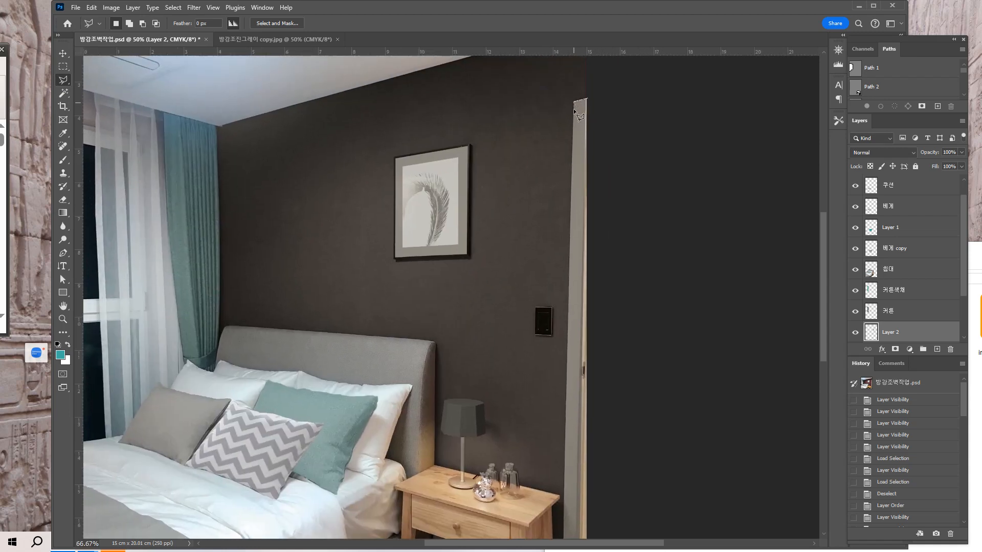
pyautogui.moveTo(610, 468); pyautogui.dragTo(632, 286)
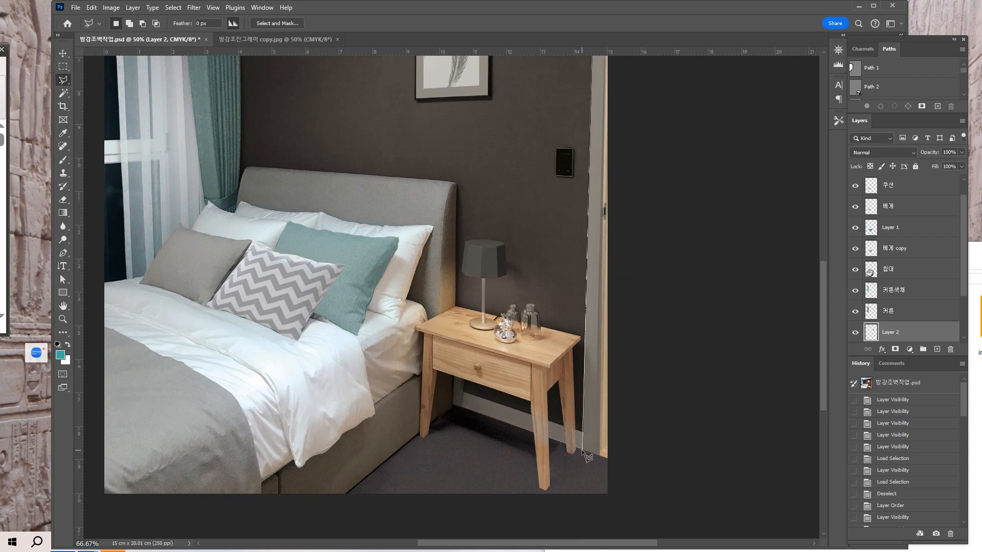
pyautogui.moveTo(582, 450); pyautogui.dragTo(667, 461)
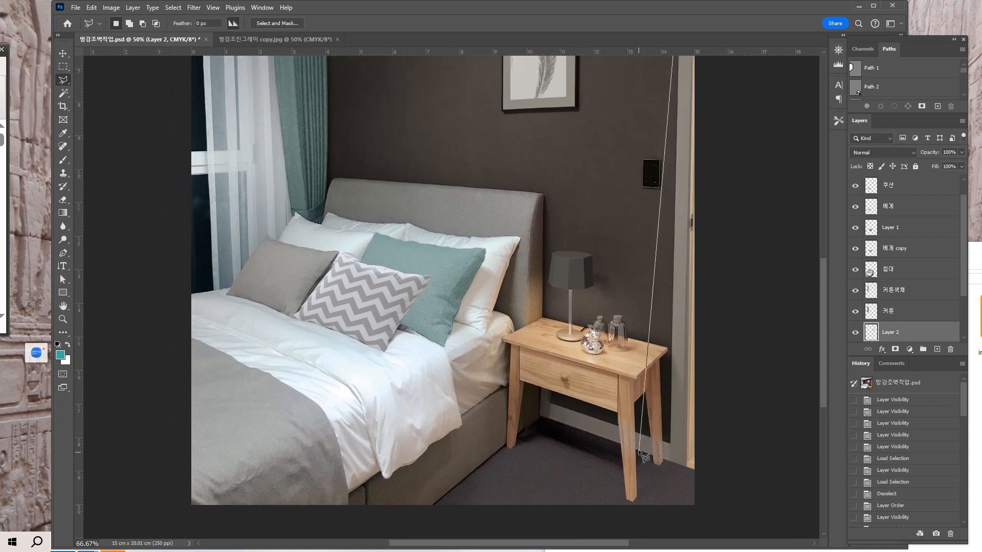
pyautogui.click(669, 443)
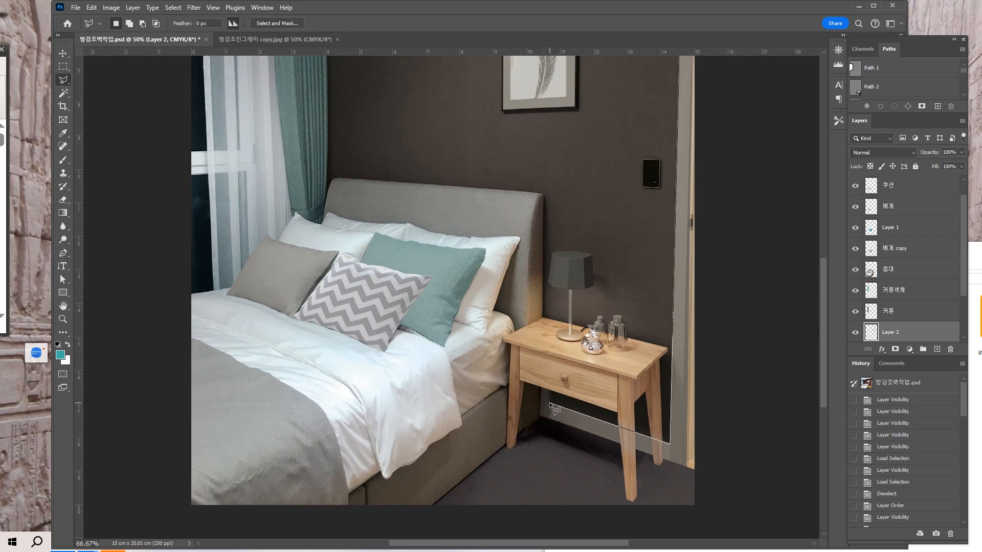
pyautogui.scroll(1, 550, 403)
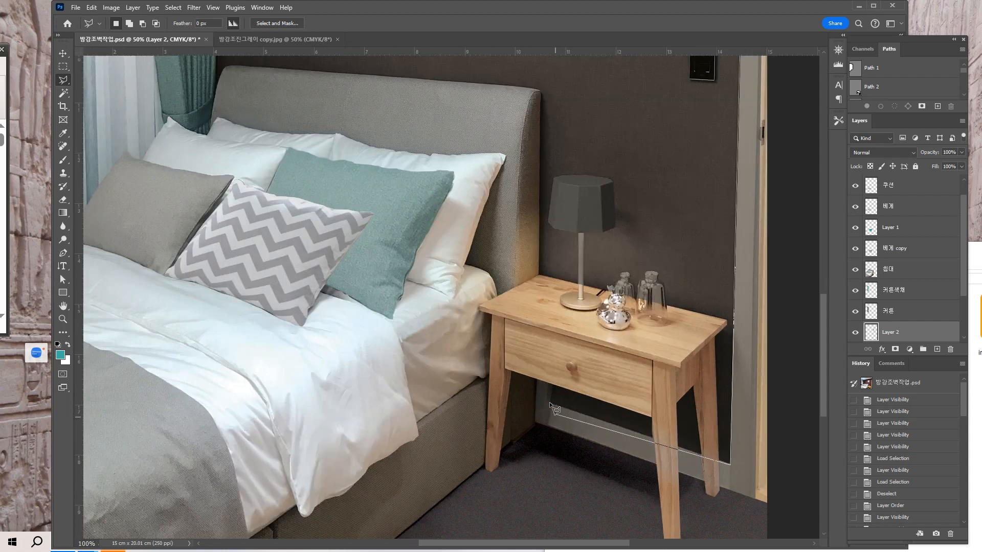
pyautogui.moveTo(558, 427); pyautogui.dragTo(640, 358)
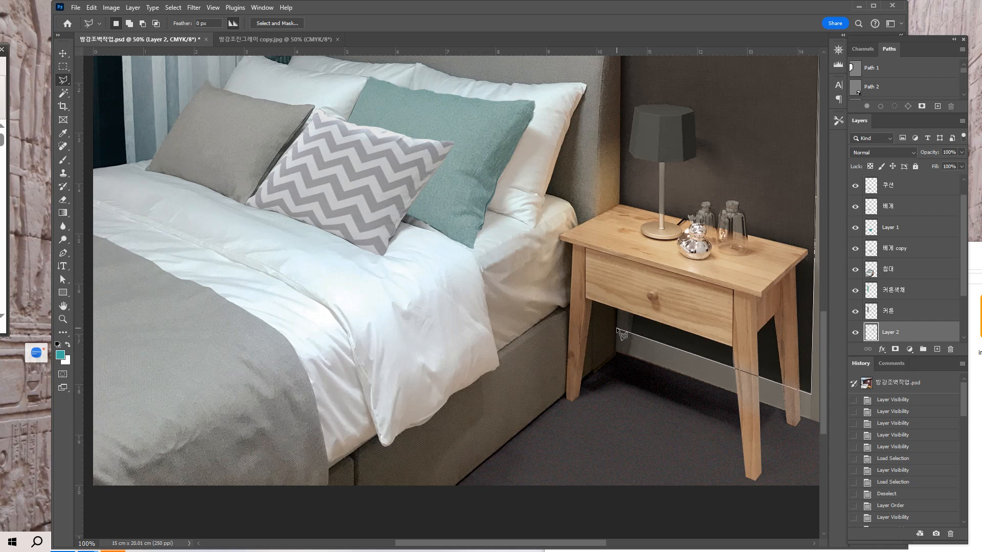
pyautogui.click(617, 329)
pyautogui.click(617, 353)
pyautogui.hscroll(4, 619, 358)
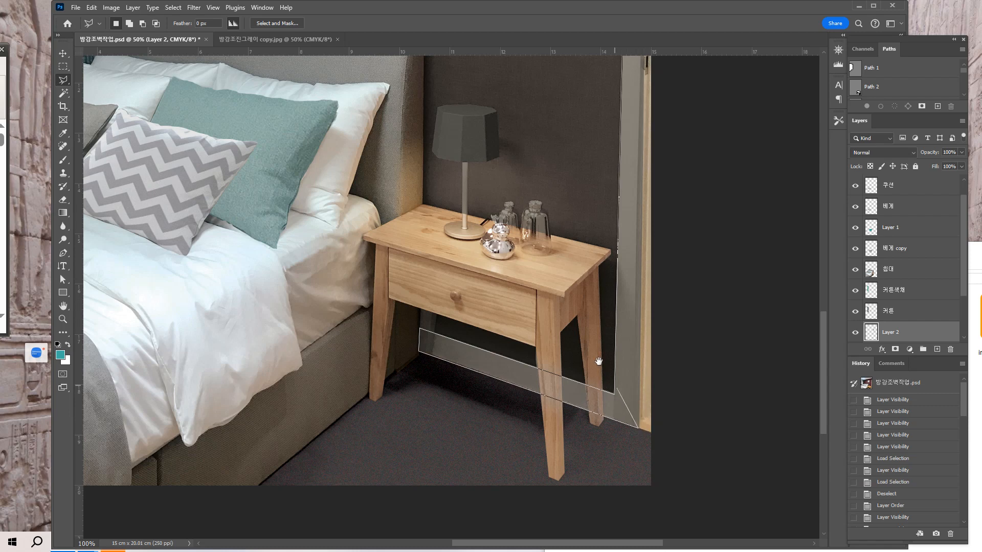
# Continue the lasso outline up the outer side of the door frame along the image border and close the selection.
pyautogui.moveTo(596, 361); pyautogui.dragTo(563, 540)
pyautogui.moveTo(588, 292); pyautogui.dragTo(586, 537)
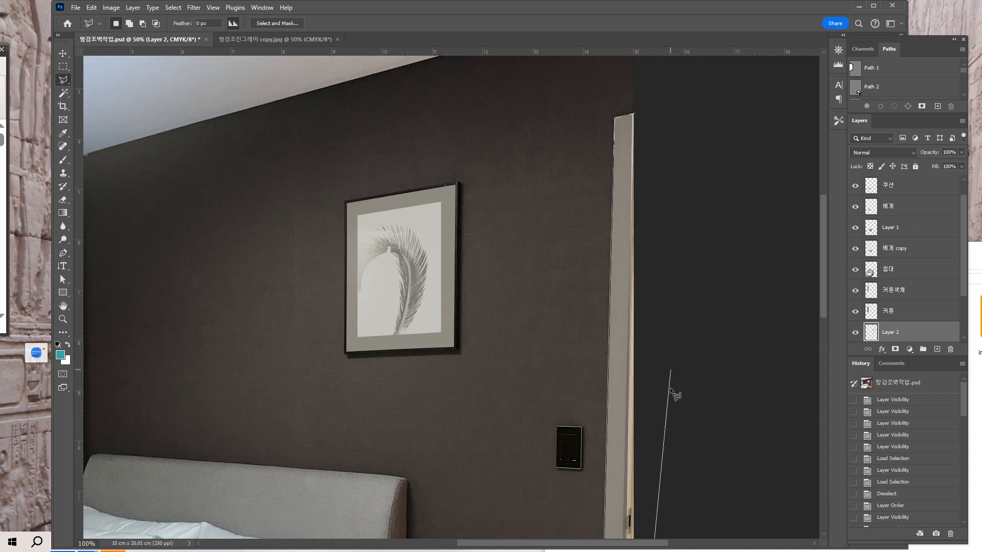
pyautogui.moveTo(675, 395)
pyautogui.mouseDown()
pyautogui.moveTo(649, 340)
pyautogui.moveTo(630, 43)
pyautogui.mouseUp()
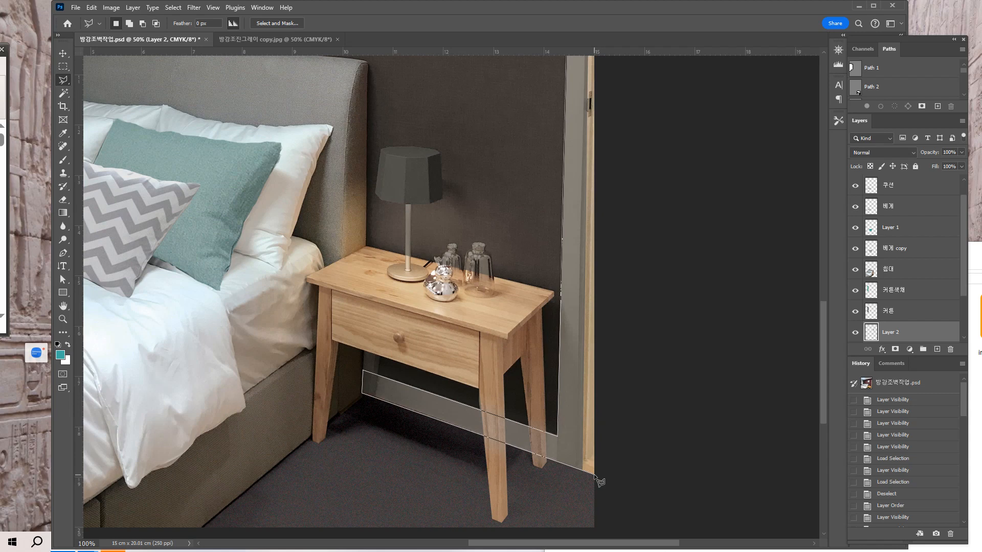
pyautogui.moveTo(612, 321); pyautogui.dragTo(612, 549)
pyautogui.moveTo(589, 296); pyautogui.dragTo(598, 549)
pyautogui.moveTo(611, 430); pyautogui.dragTo(614, 534)
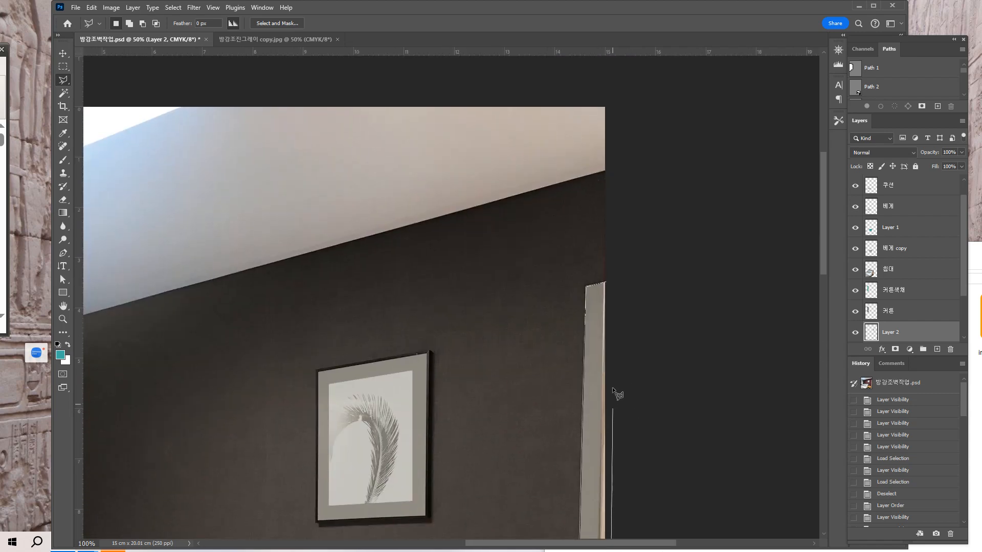
pyautogui.click(605, 293)
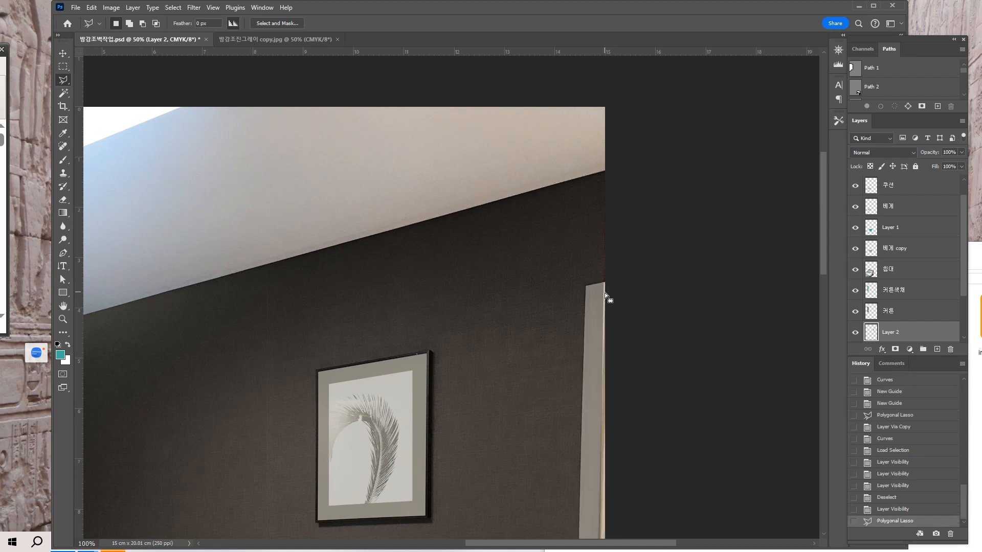
# Copy the selected door frame and baseboard from the image layer with Layer Via Copy and place the copy directly above the 침대 layer.
pyautogui.hotkey('ctrl', '-')
pyautogui.moveTo(644, 443); pyautogui.dragTo(636, 51)
pyautogui.moveTo(611, 366); pyautogui.dragTo(654, 454)
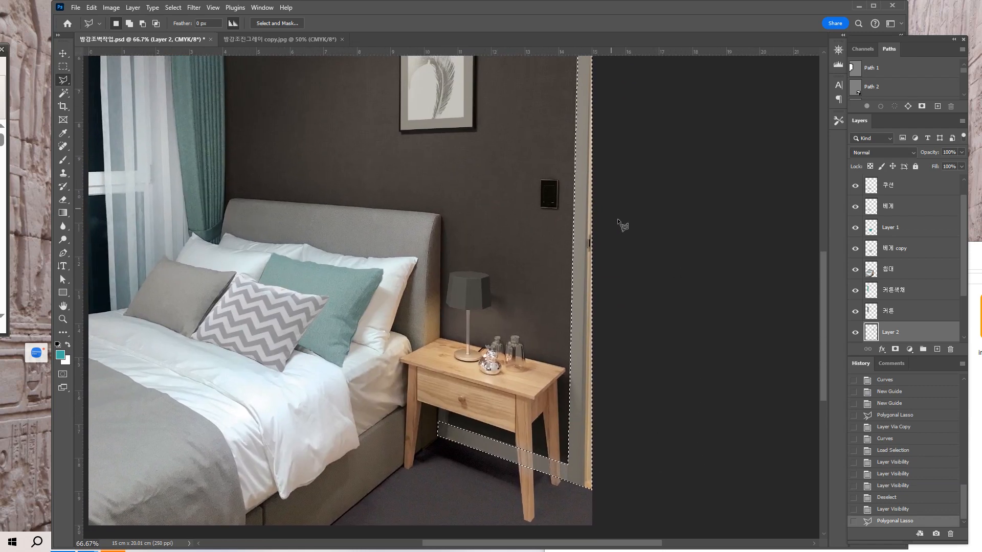
pyautogui.moveTo(634, 228)
pyautogui.mouseDown()
pyautogui.moveTo(634, 250)
pyautogui.moveTo(624, 234)
pyautogui.mouseUp()
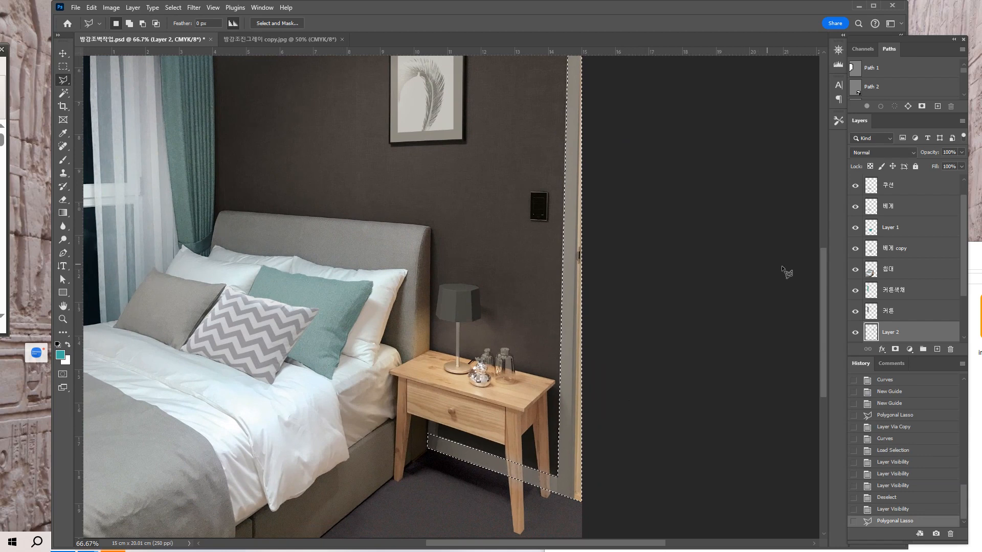
pyautogui.scroll(-3, 964, 296)
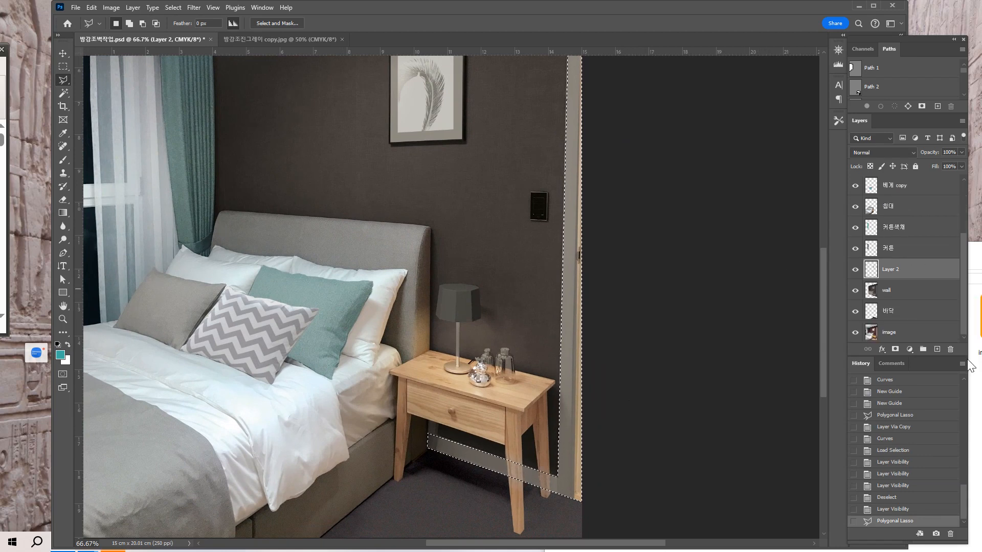
pyautogui.click(923, 338)
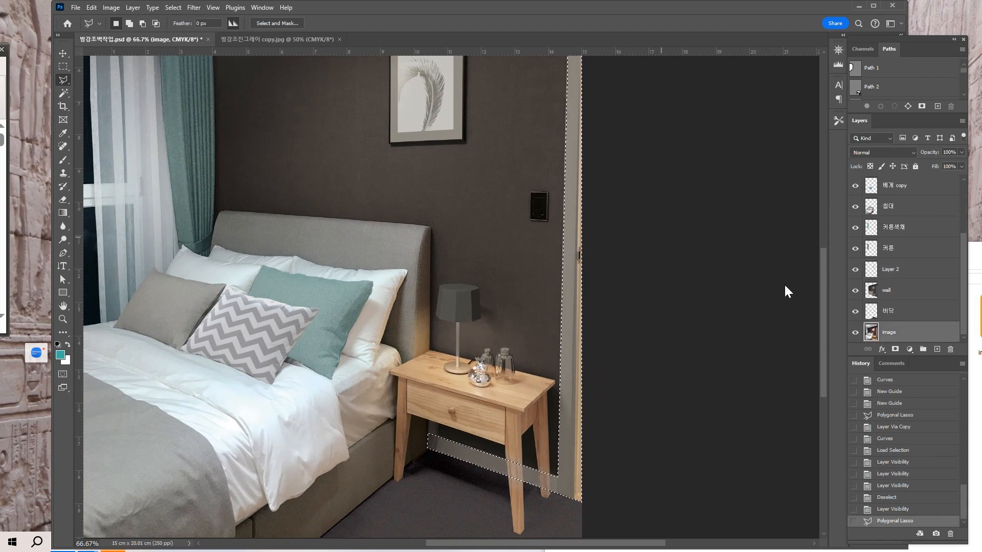
pyautogui.click(132, 7)
pyautogui.moveTo(141, 20)
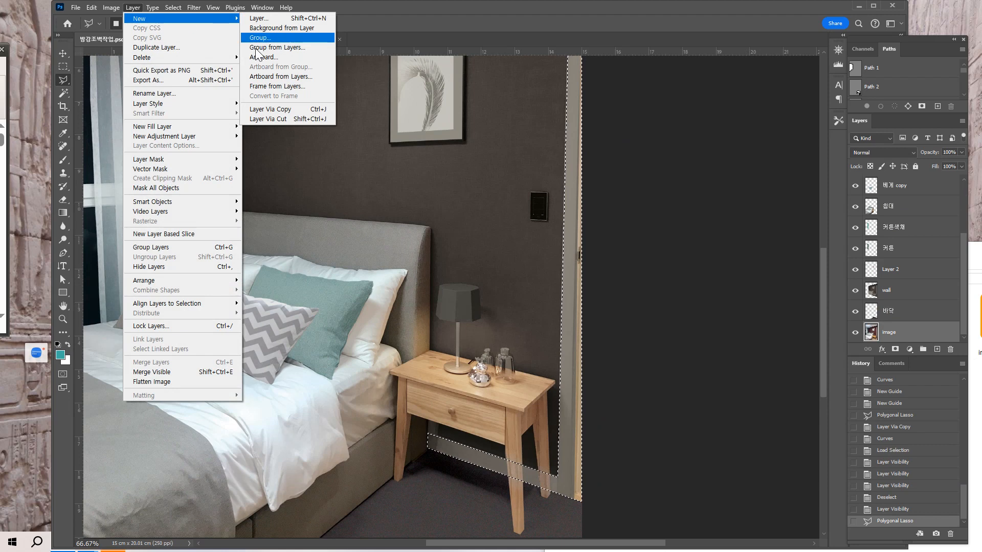
pyautogui.click(275, 110)
pyautogui.moveTo(884, 335); pyautogui.dragTo(890, 190)
# Examine the copied door frame and baseboard around the nightstand, including the extent of the table layer and its legs.
pyautogui.moveTo(651, 313); pyautogui.dragTo(671, 390)
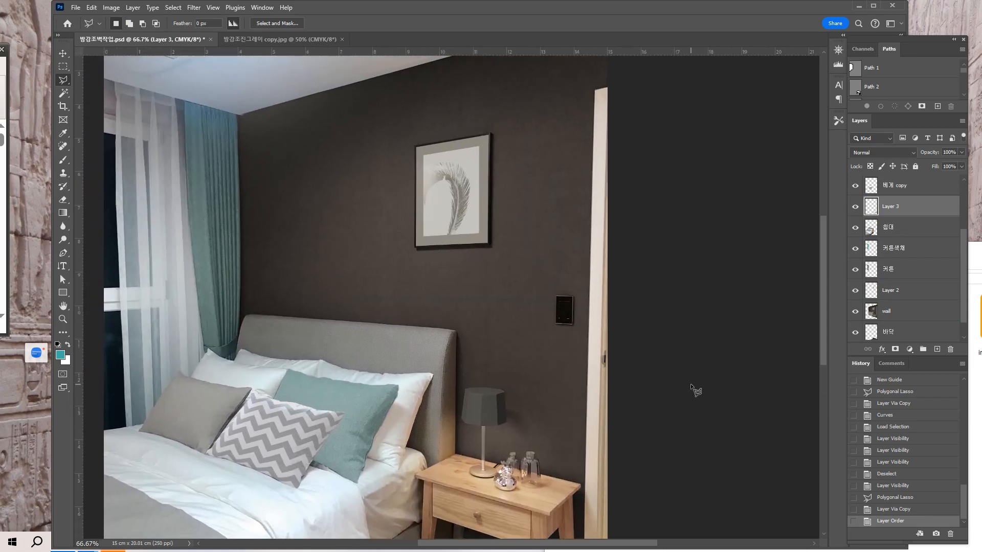
pyautogui.hotkey('ctrl', '-')
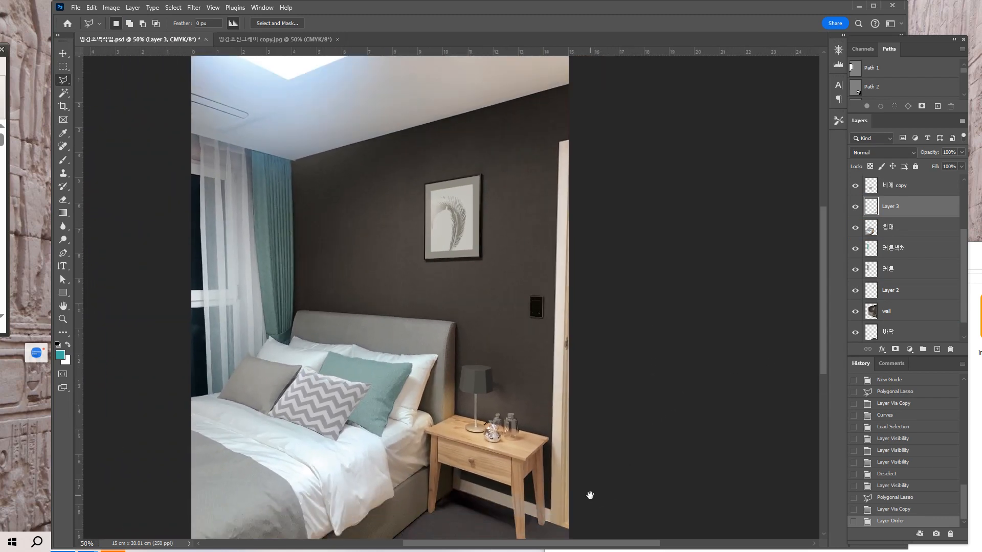
pyautogui.moveTo(586, 495); pyautogui.dragTo(590, 495)
pyautogui.hotkey('ctrl', '+')
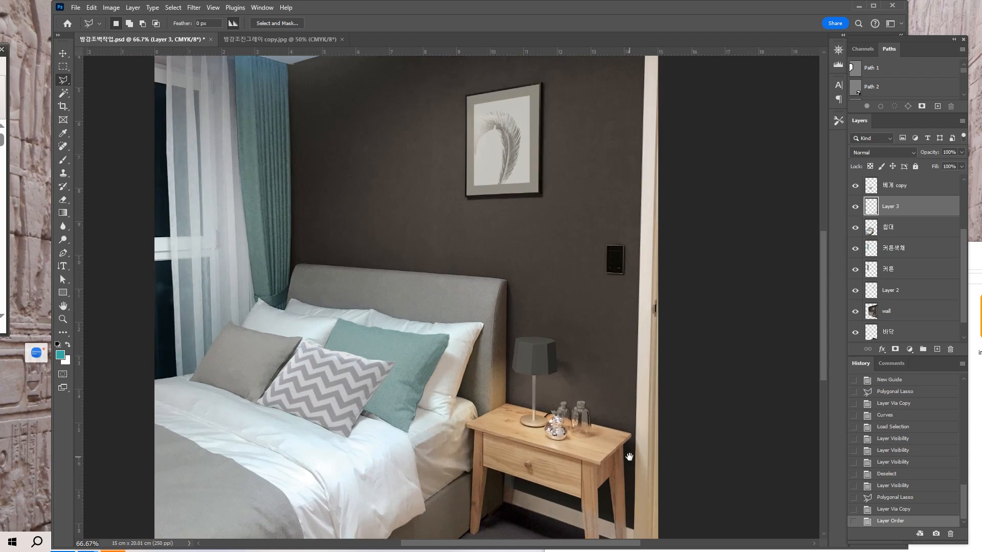
pyautogui.moveTo(629, 394); pyautogui.dragTo(652, 319)
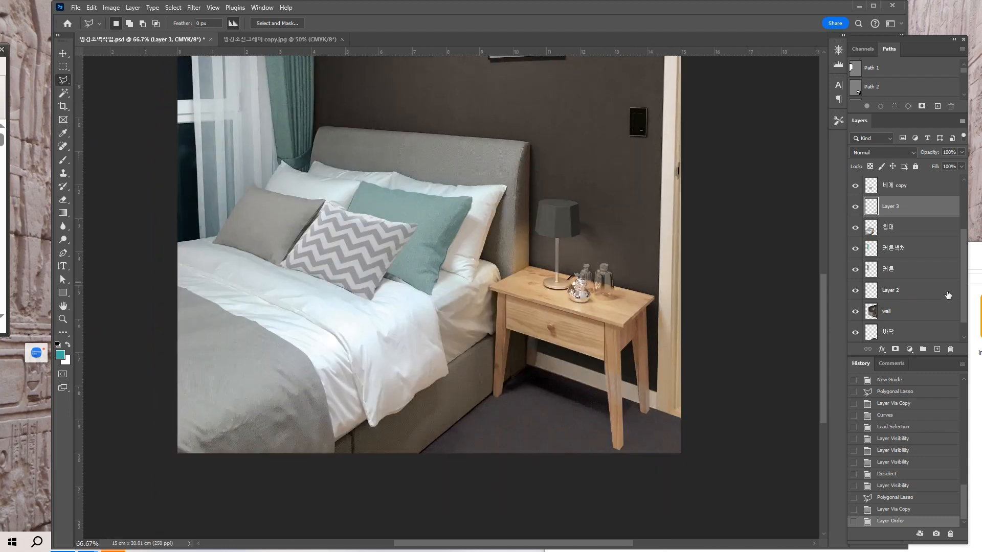
pyautogui.moveTo(964, 279); pyautogui.dragTo(967, 225)
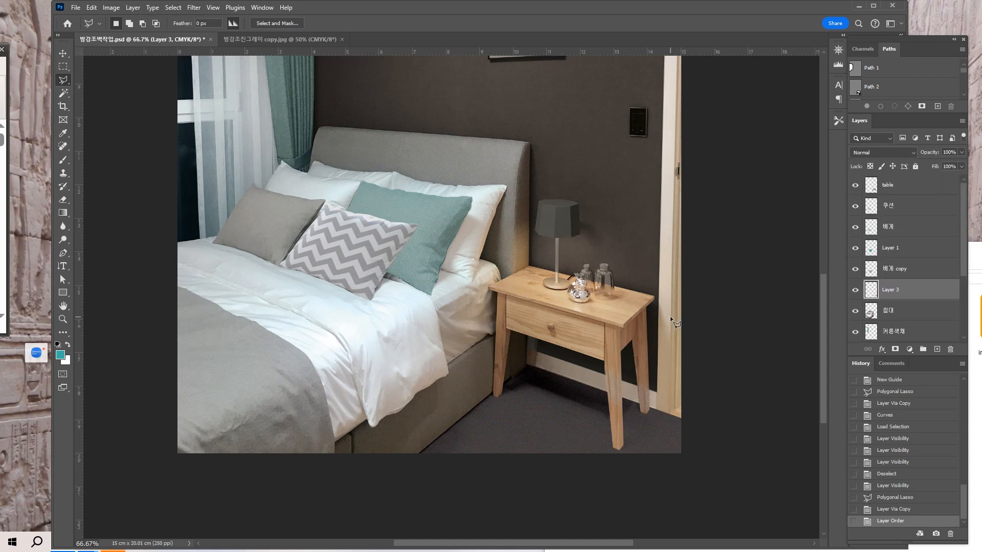
pyautogui.click(63, 53)
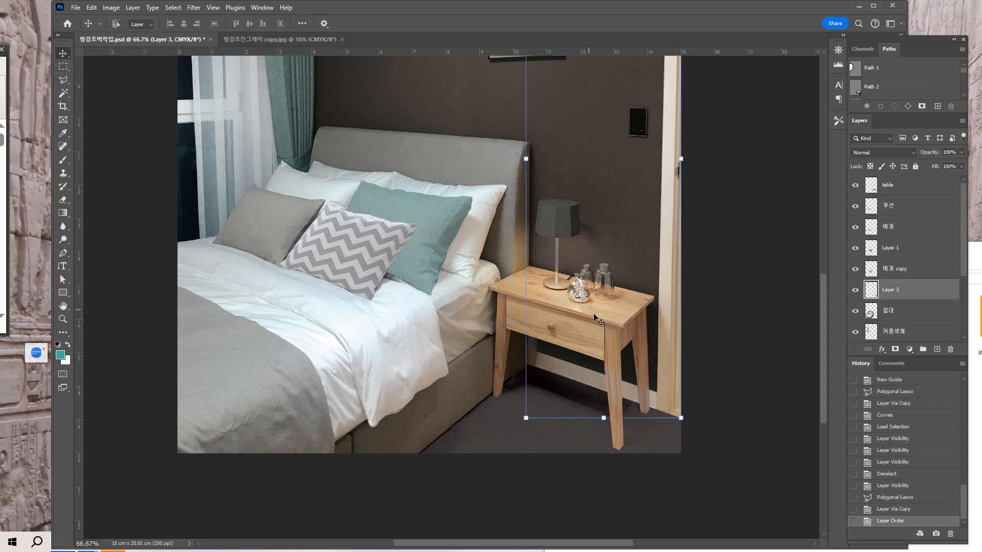
pyautogui.click(900, 189)
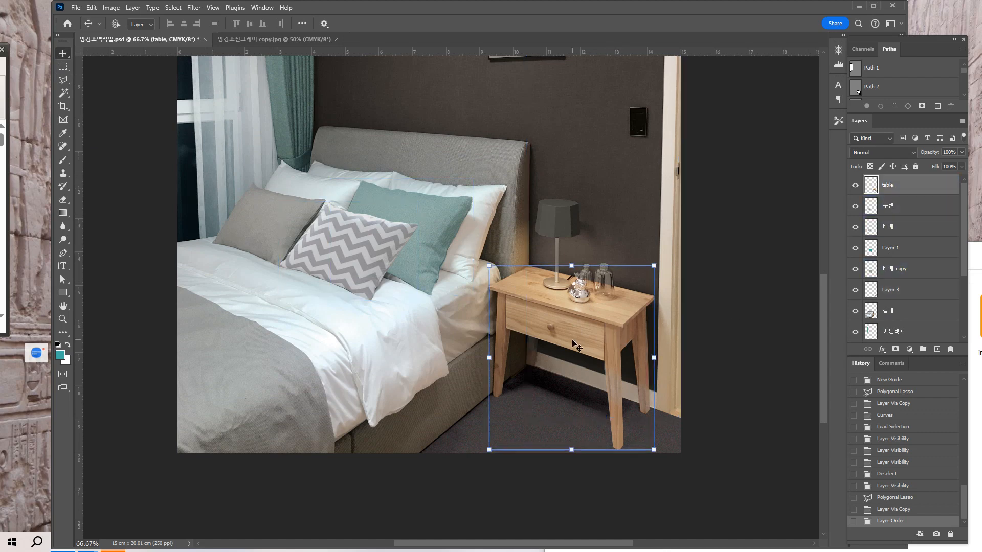
pyautogui.hotkey('ctrl', '+')
pyautogui.scroll(-3, 572, 339)
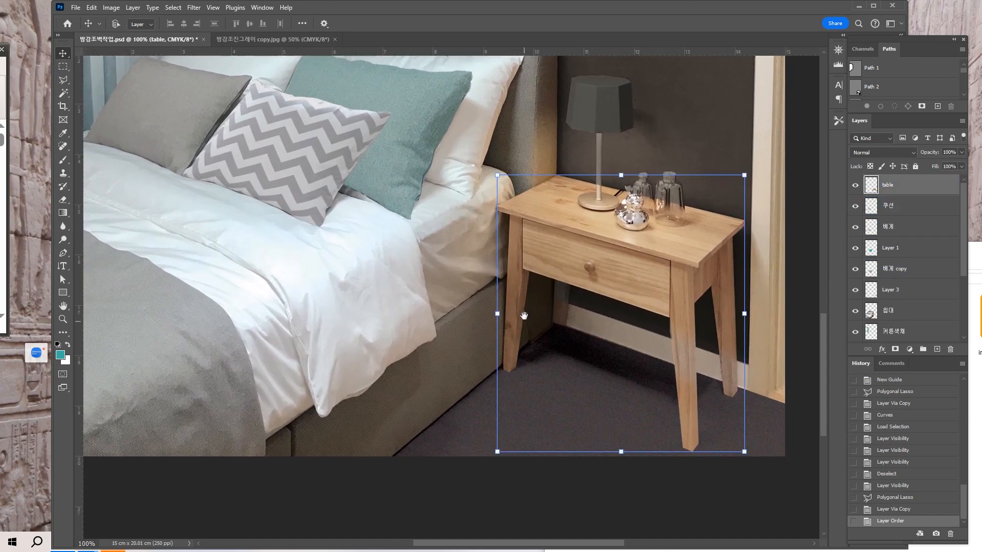
pyautogui.moveTo(964, 266); pyautogui.dragTo(965, 332)
# Hide the wall layer and activate the Polygonal Lasso on the image layer at the nightstand's rear leg.
pyautogui.click(927, 333)
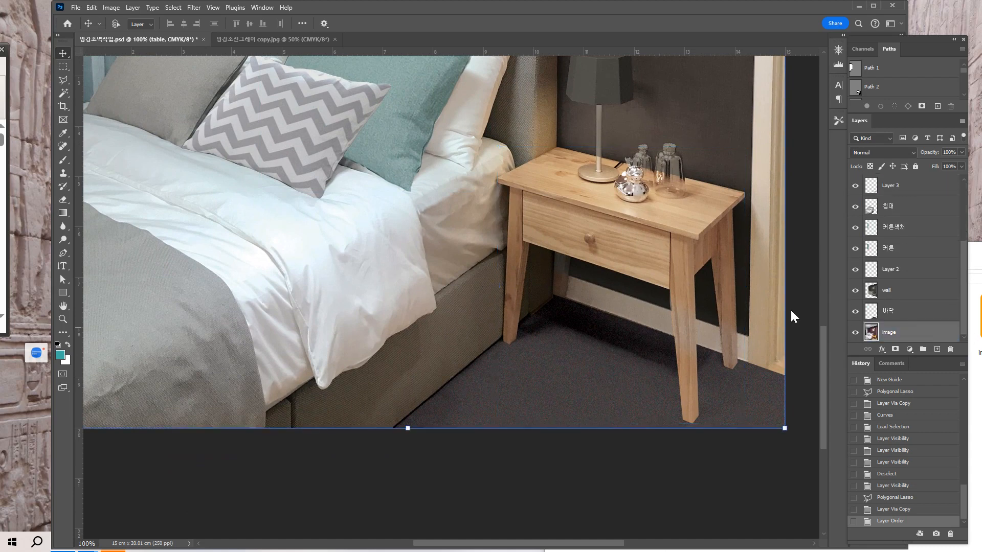
pyautogui.scroll(2, 618, 249)
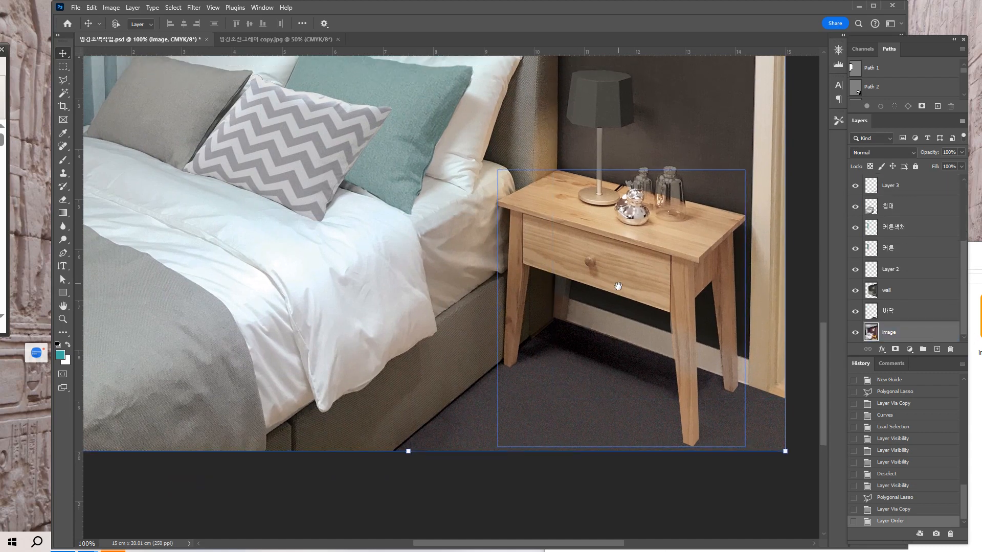
pyautogui.click(872, 292)
pyautogui.click(854, 293)
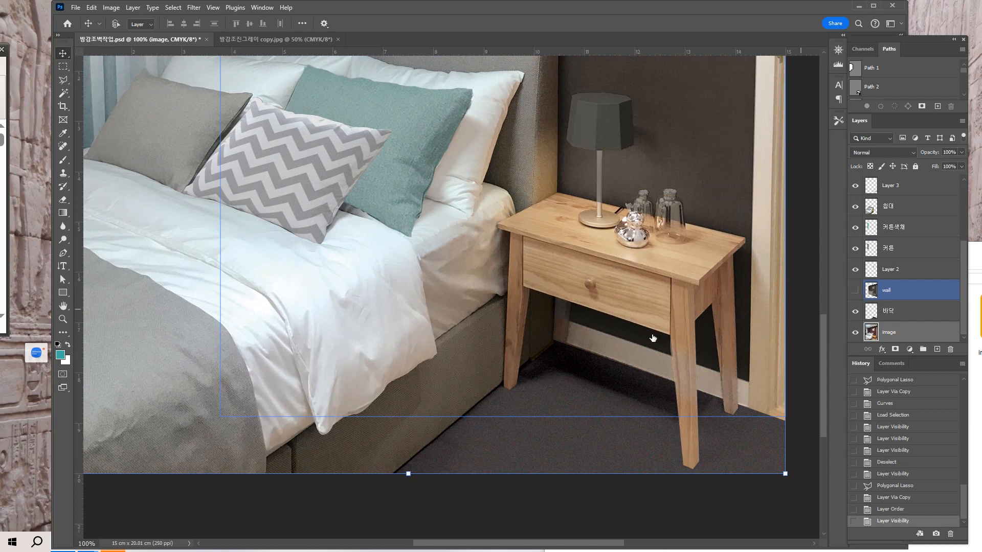
pyautogui.click(543, 363)
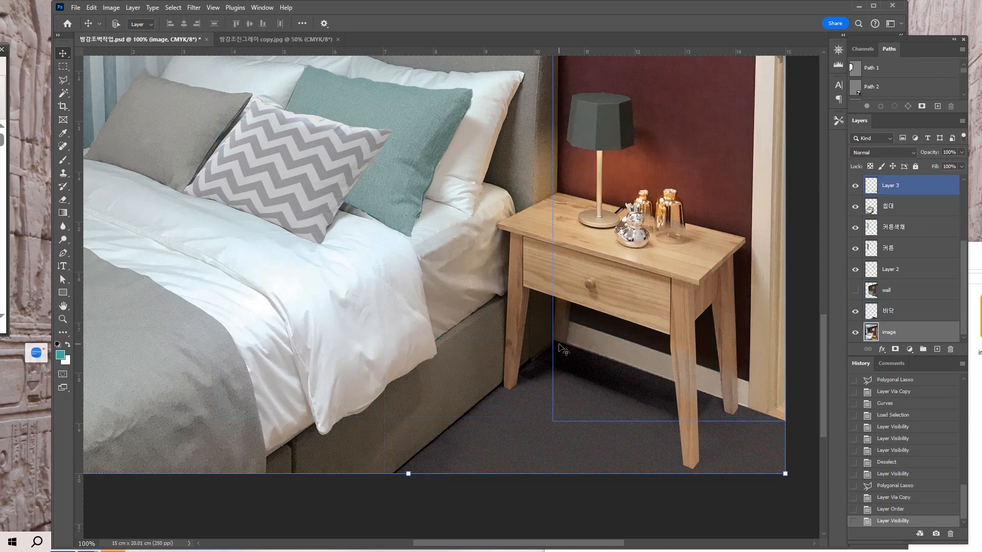
pyautogui.press('space')
pyautogui.moveTo(566, 371); pyautogui.dragTo(567, 352)
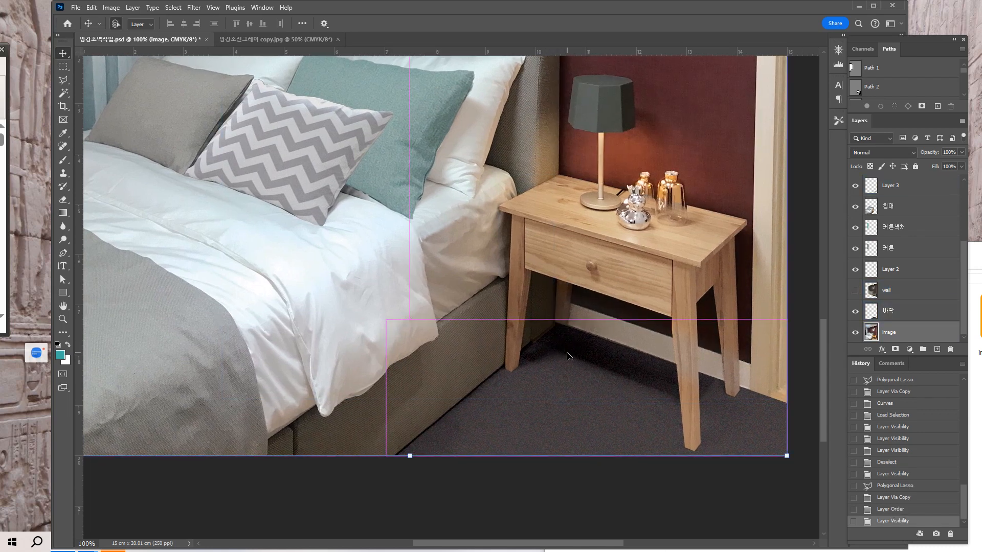
pyautogui.hotkey('ctrl', '+')
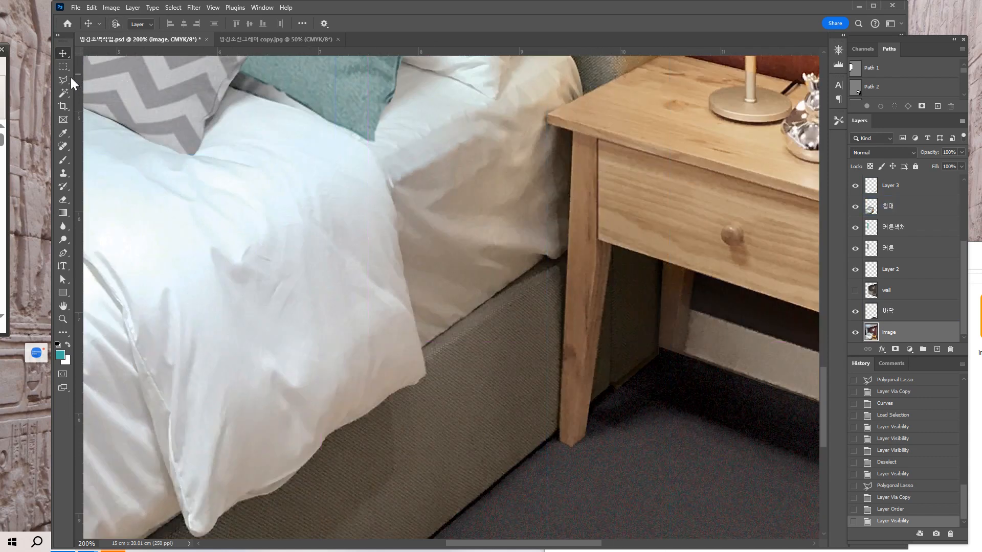
pyautogui.click(64, 79)
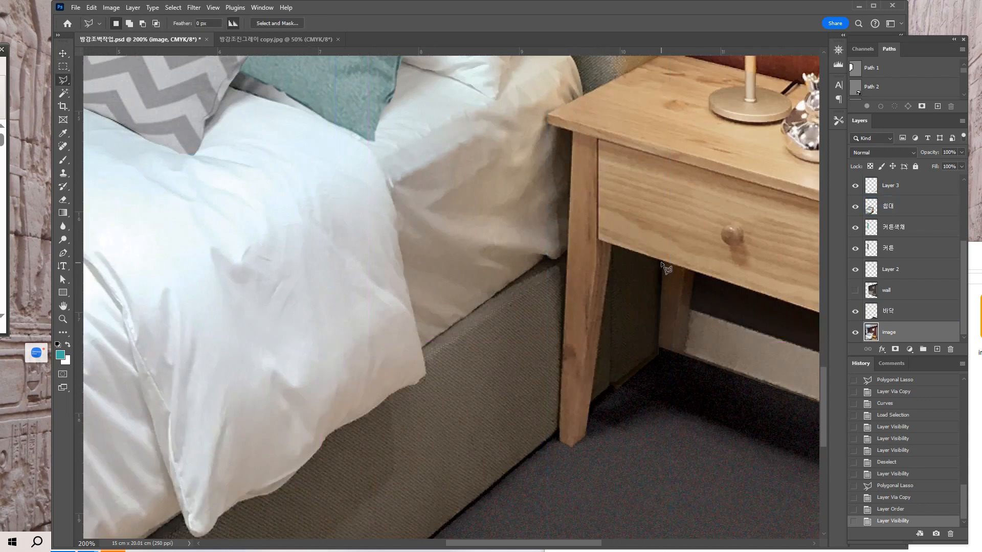
pyautogui.click(661, 261)
pyautogui.click(659, 346)
pyautogui.press('Escape')
pyautogui.press('Delete')
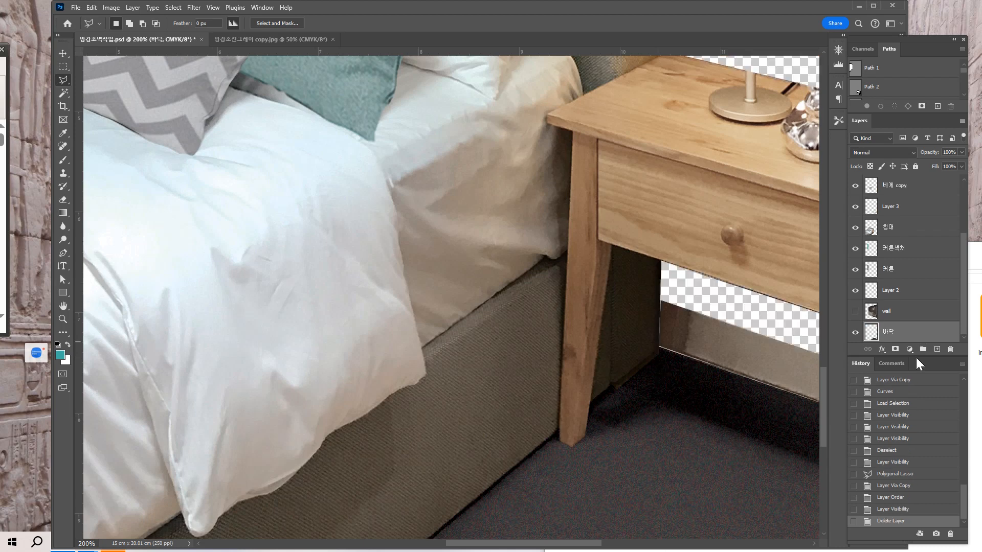
pyautogui.click(855, 333)
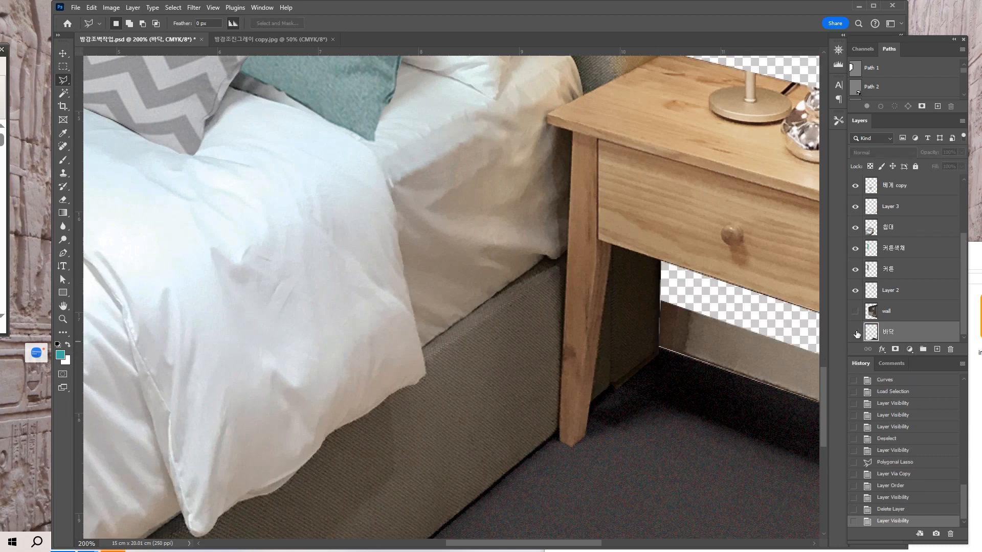
pyautogui.hotkey('ctrl', 'z')
pyautogui.hotkey('ctrl', 'z')
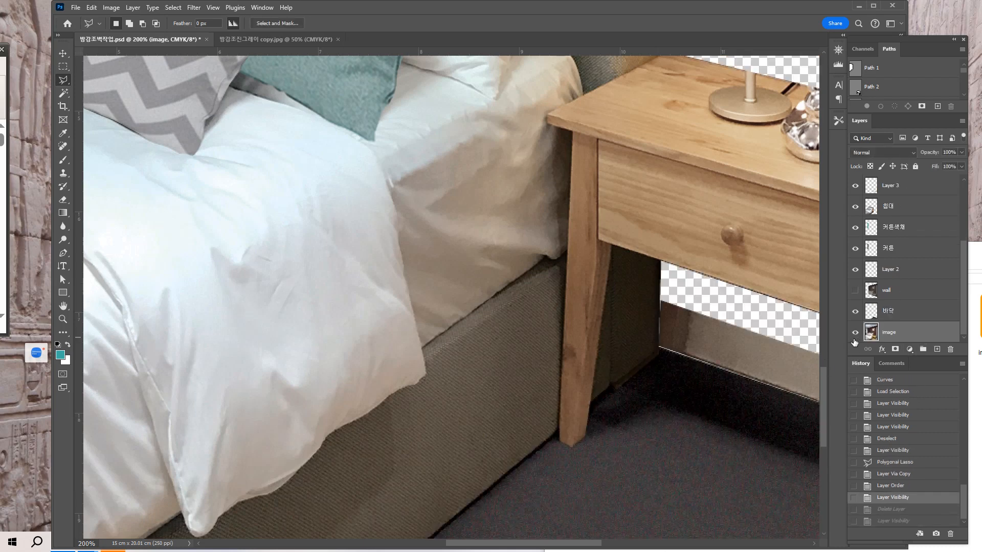
# Hide the 바닥 layer and outline the nightstand's shaded rear leg on the image layer with the Polygonal Lasso.
pyautogui.click(856, 313)
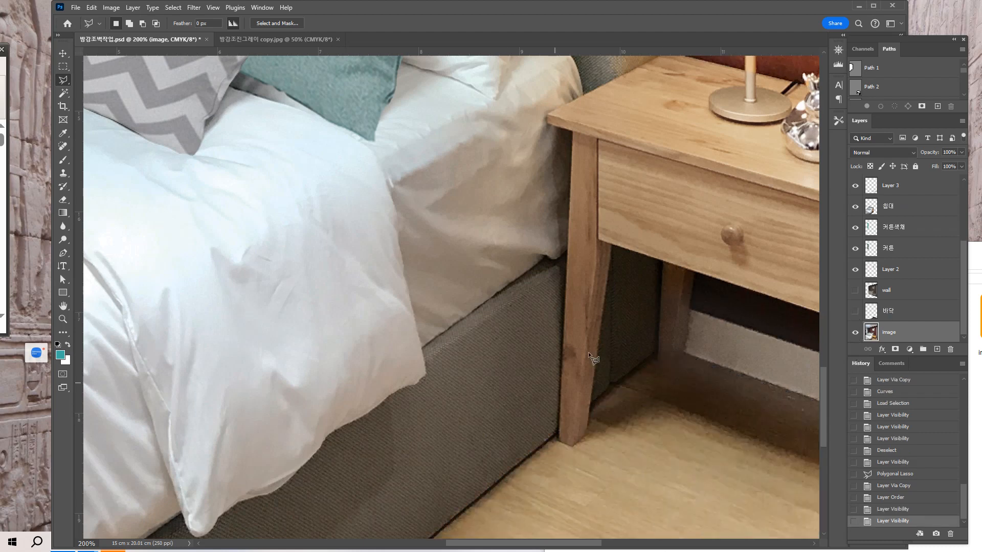
pyautogui.moveTo(662, 378)
pyautogui.mouseDown()
pyautogui.moveTo(630, 450)
pyautogui.moveTo(502, 378)
pyautogui.moveTo(505, 368)
pyautogui.mouseUp()
pyautogui.hotkey('ctrl', '+')
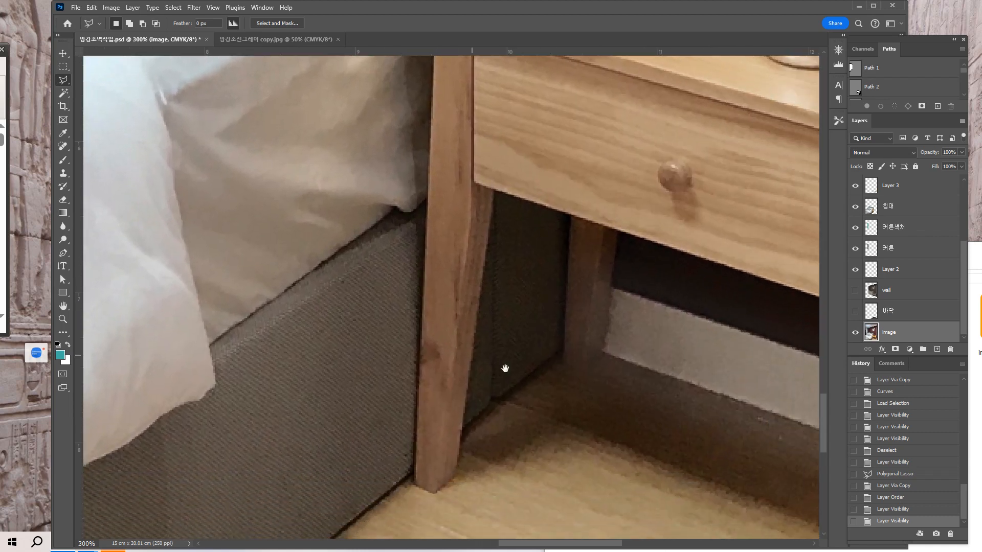
pyautogui.click(562, 367)
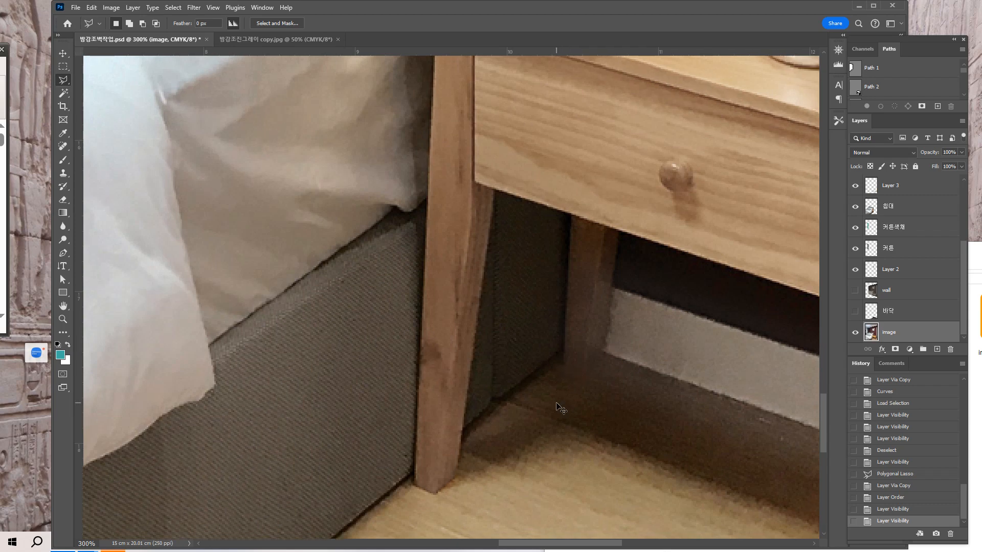
pyautogui.hotkey('ctrl', '+')
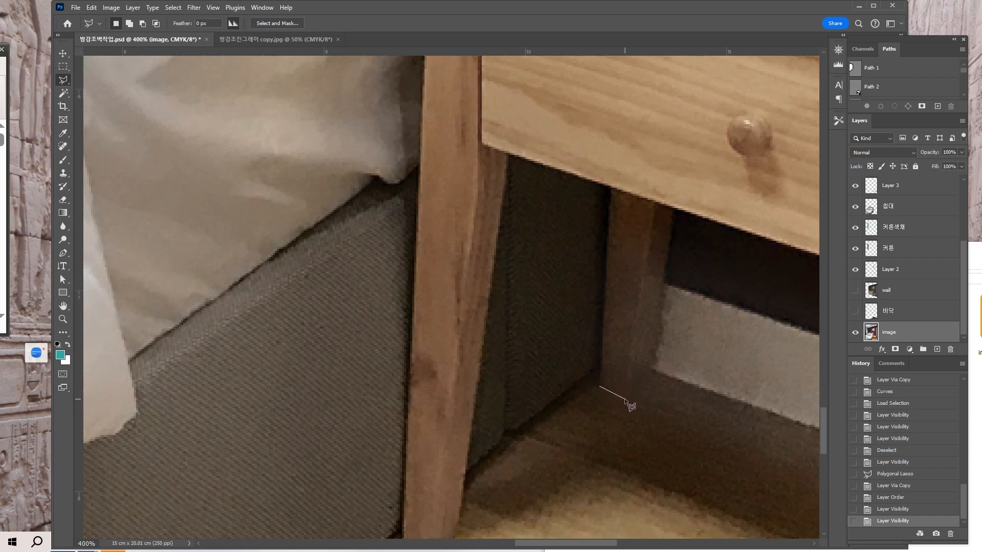
pyautogui.click(649, 368)
pyautogui.click(612, 188)
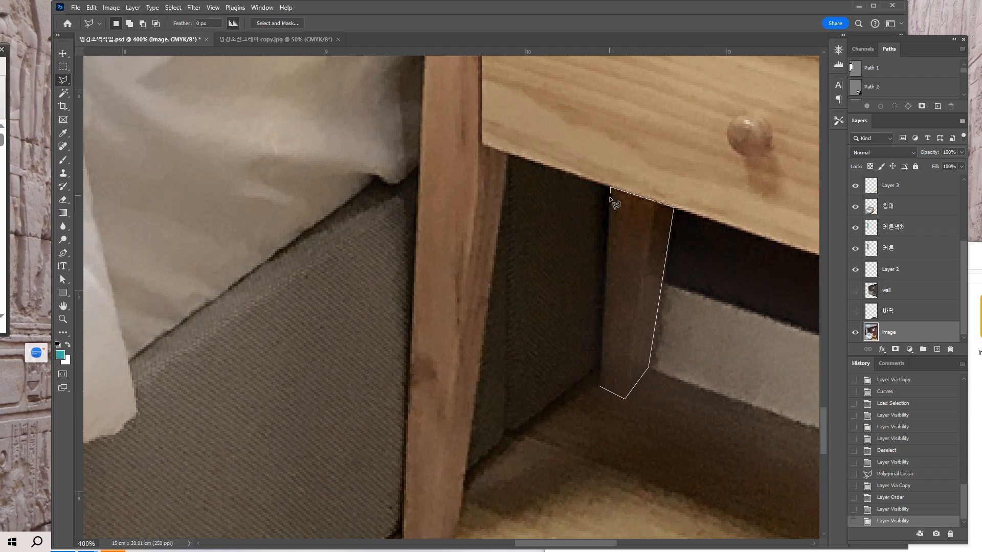
pyautogui.doubleClick(600, 375)
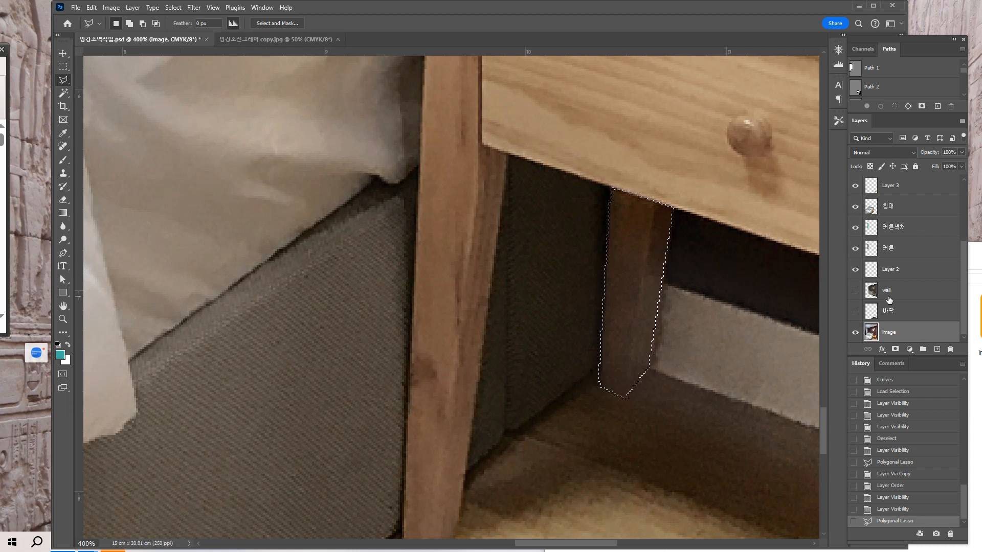
# Copy the selected rear leg with Layer Via Copy and place the copy directly below the table layer.
pyautogui.click(132, 7)
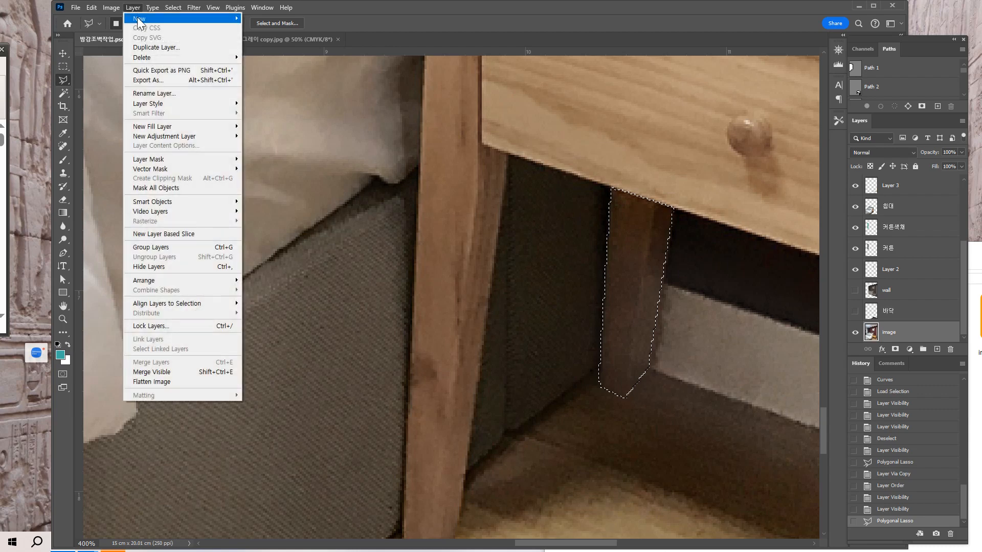
pyautogui.moveTo(154, 18)
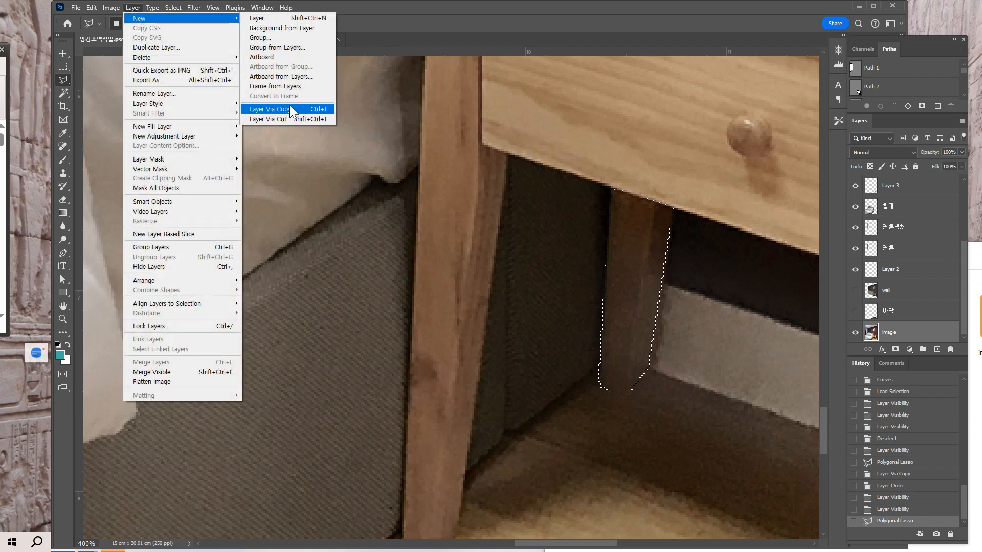
pyautogui.click(291, 110)
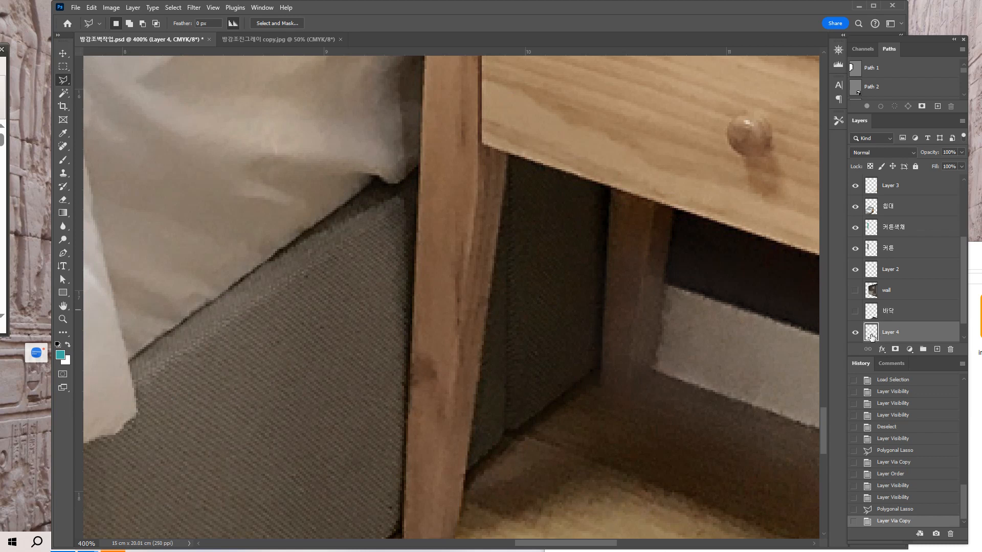
pyautogui.moveTo(871, 336); pyautogui.dragTo(894, 187)
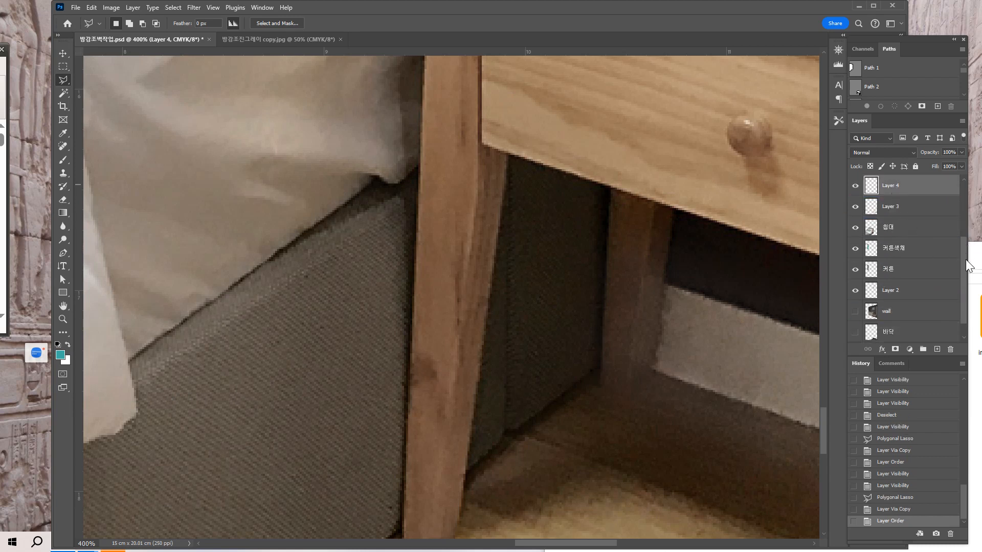
pyautogui.moveTo(964, 266); pyautogui.dragTo(965, 198)
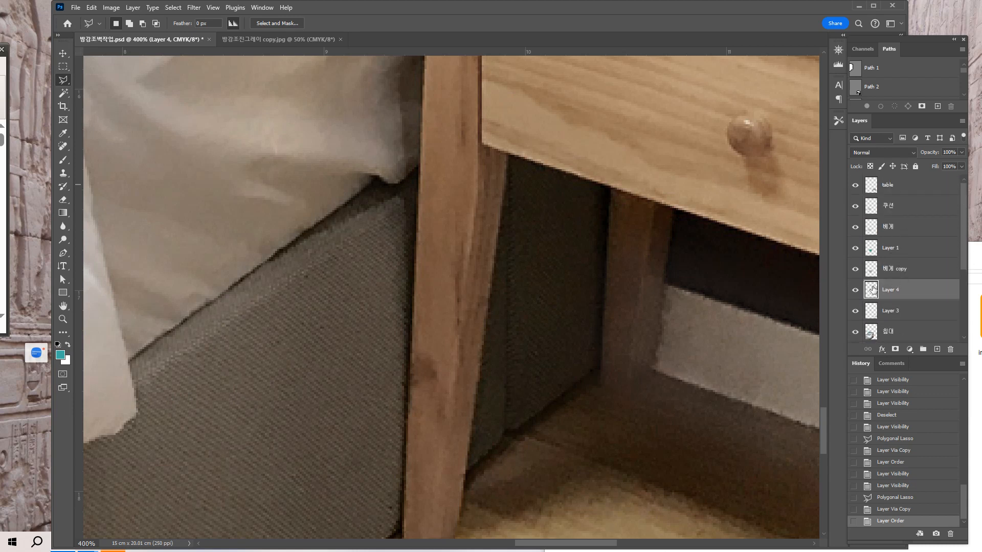
pyautogui.moveTo(873, 290); pyautogui.dragTo(903, 201)
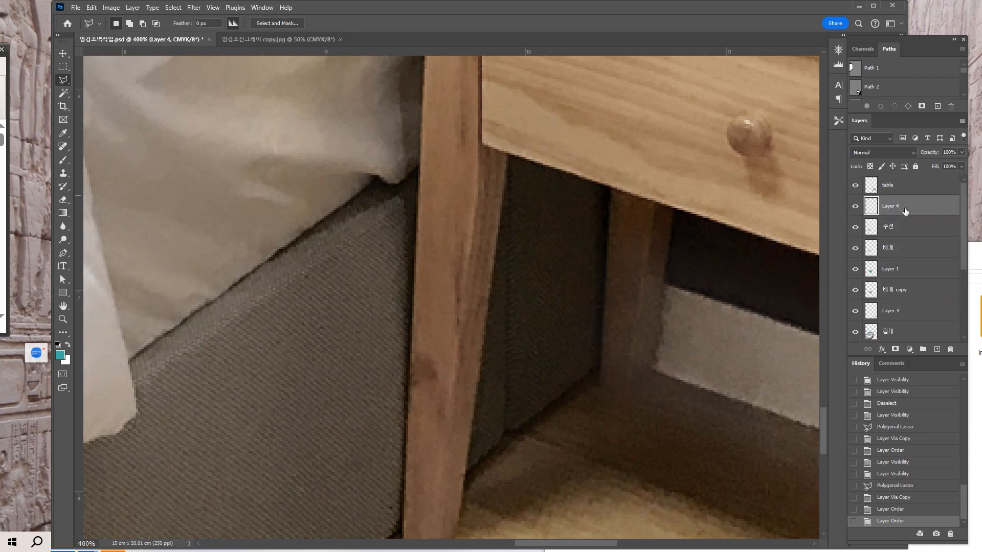
# Load the copied rear leg as a selection, apply Hue/Saturation with saturation +14 and lightness +15, and deselect.
pyautogui.keyDown('ctrl'); pyautogui.click(874, 210); pyautogui.keyUp('ctrl')
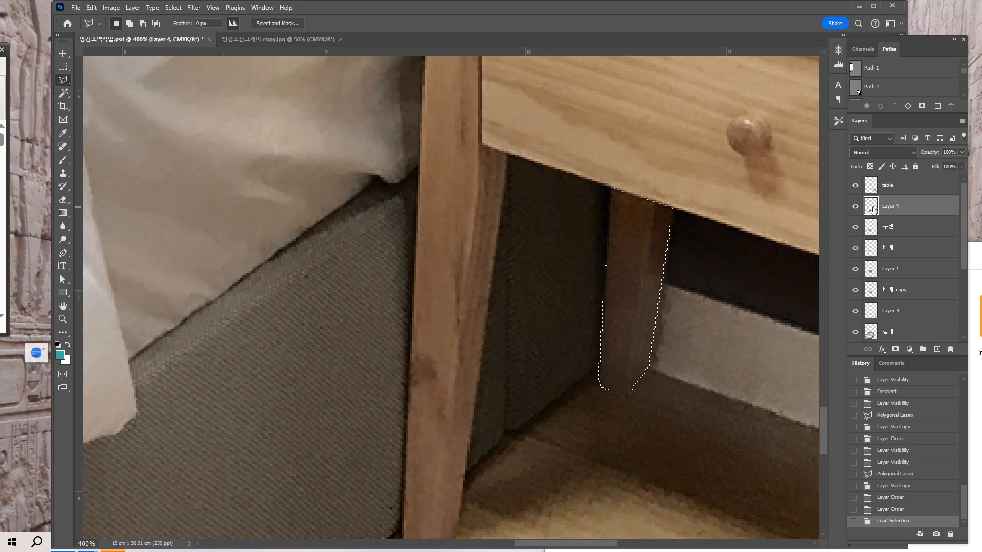
pyautogui.click(131, 8)
pyautogui.moveTo(208, 54)
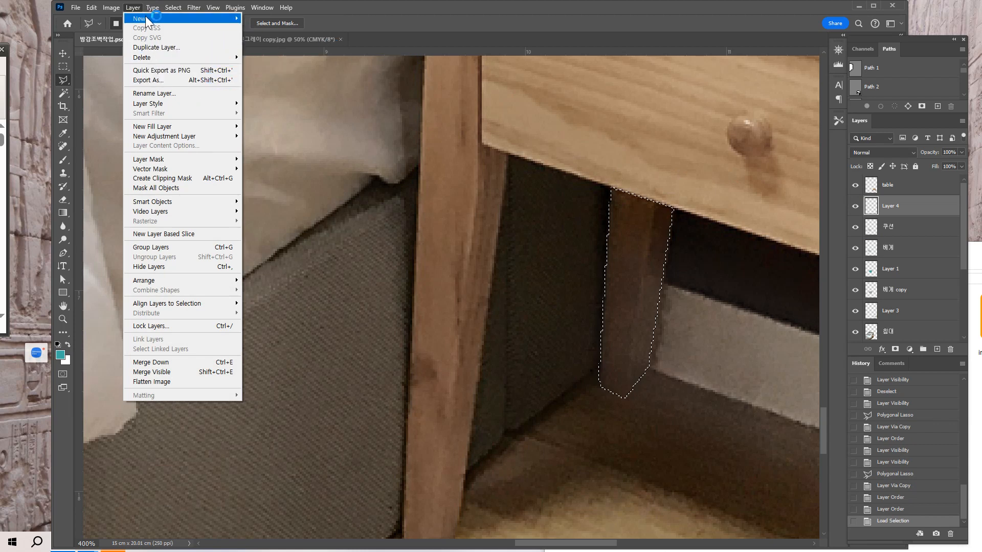
pyautogui.click(361, 11)
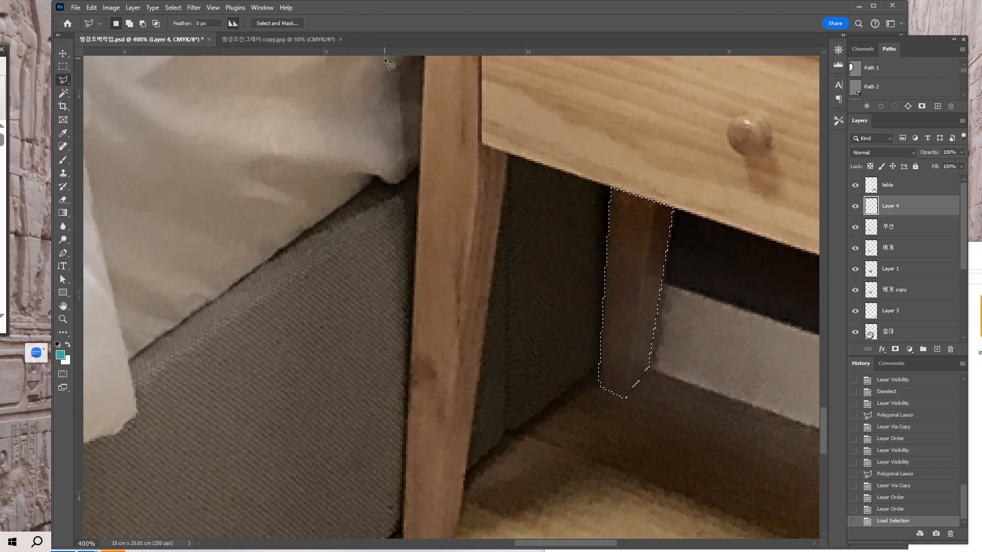
pyautogui.hotkey('ctrl', 'u')
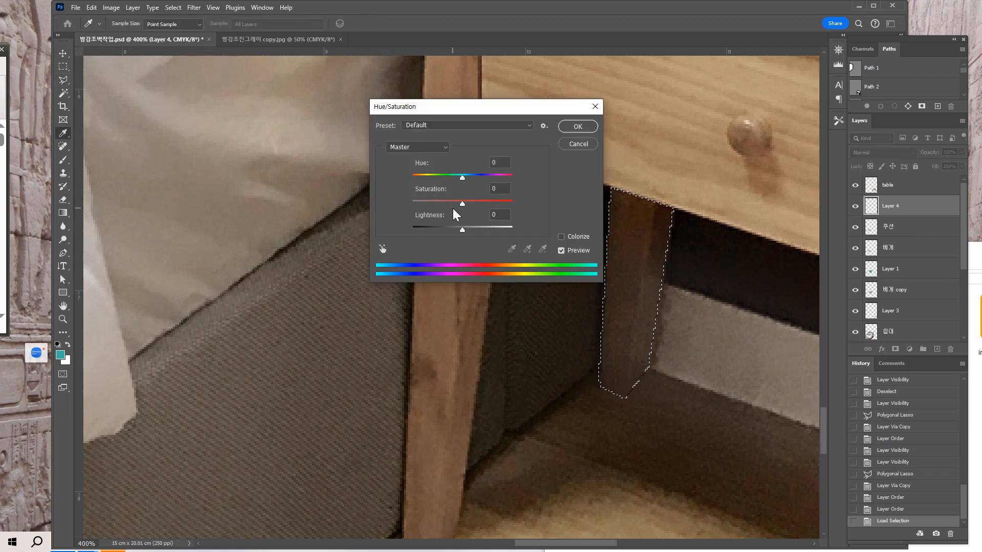
pyautogui.moveTo(462, 203)
pyautogui.mouseDown()
pyautogui.moveTo(450, 204)
pyautogui.moveTo(465, 229)
pyautogui.moveTo(483, 229)
pyautogui.moveTo(450, 205)
pyautogui.moveTo(471, 204)
pyautogui.mouseUp()
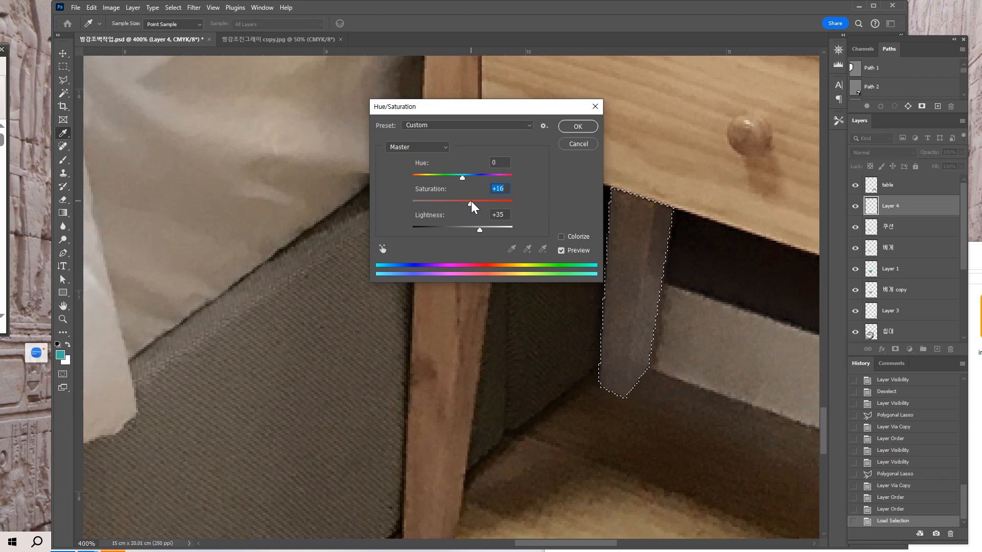
pyautogui.hotkey('ctrl', '-')
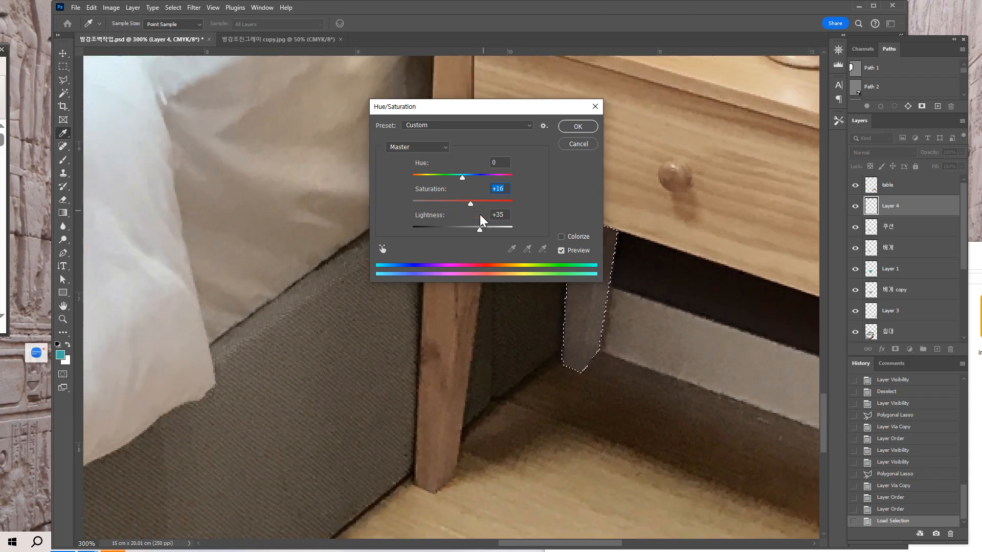
pyautogui.write('+12')
pyautogui.moveTo(480, 230); pyautogui.dragTo(469, 207)
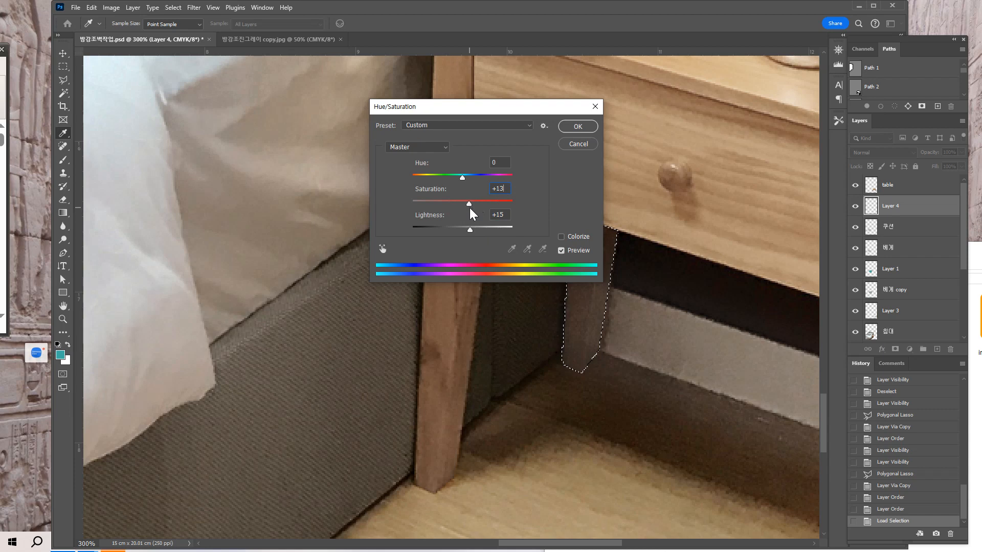
pyautogui.click(564, 129)
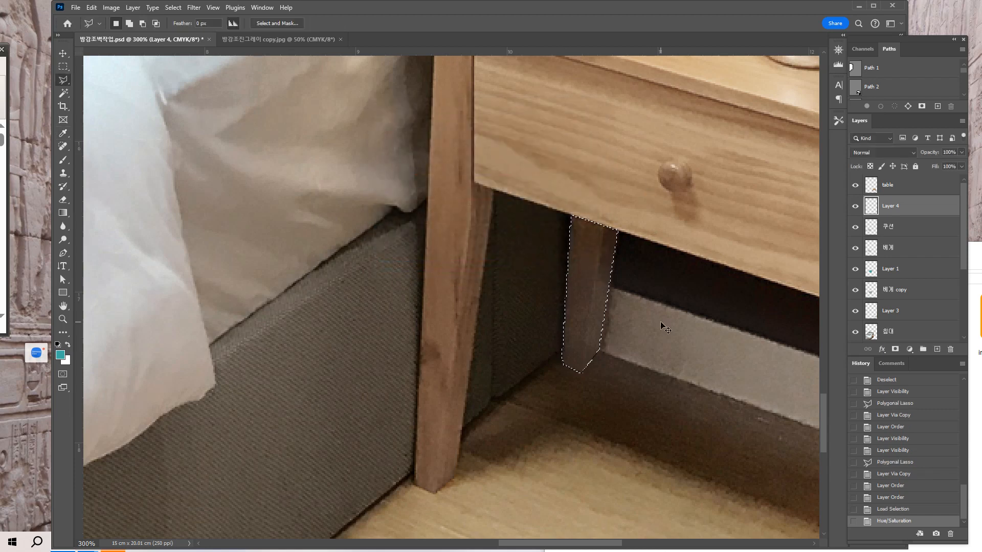
pyautogui.hotkey('ctrl', 'd')
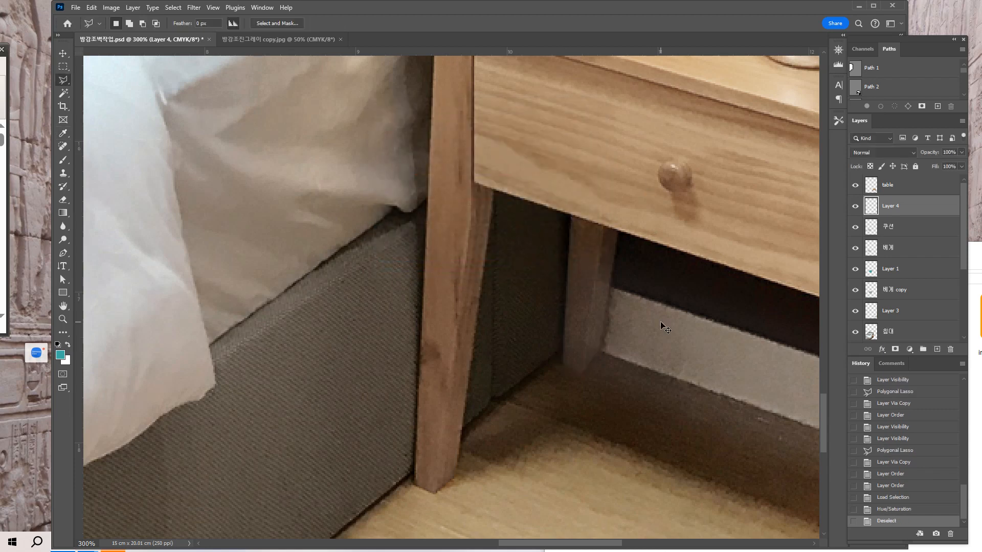
# Turn the visibility of the wall and 바닥 layers back on.
pyautogui.hotkey('ctrl', '-')
pyautogui.hotkey('ctrl', '-')
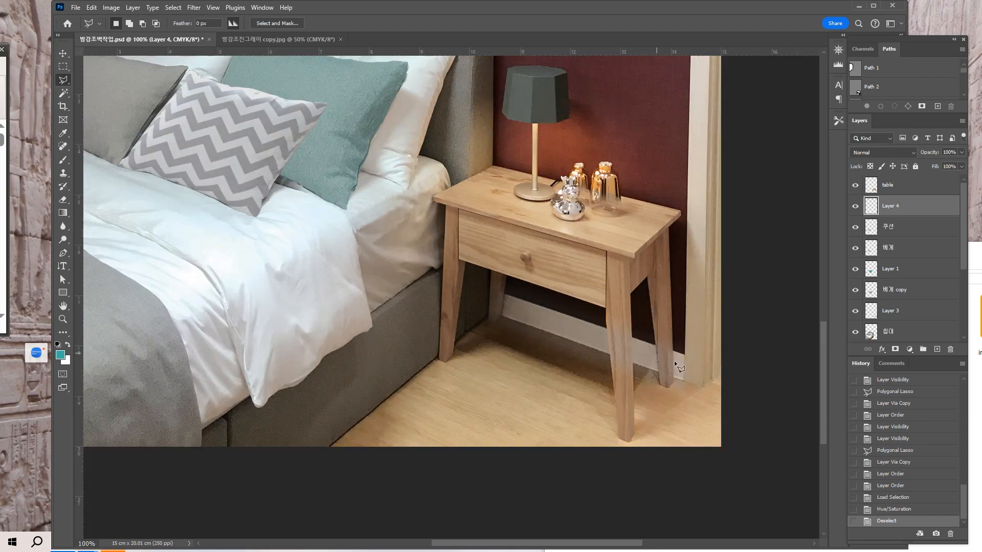
pyautogui.hotkey('ctrl', '-')
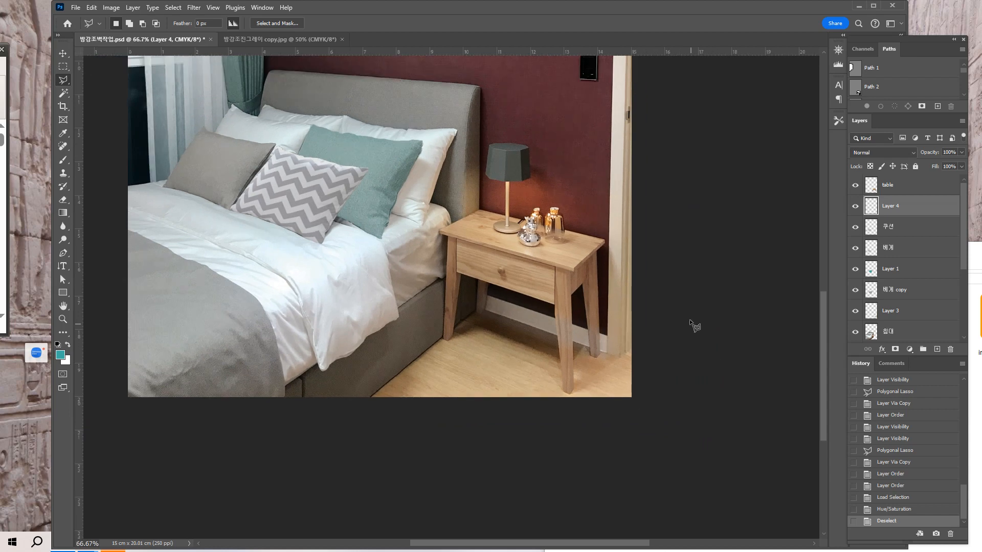
pyautogui.scroll(3, 693, 324)
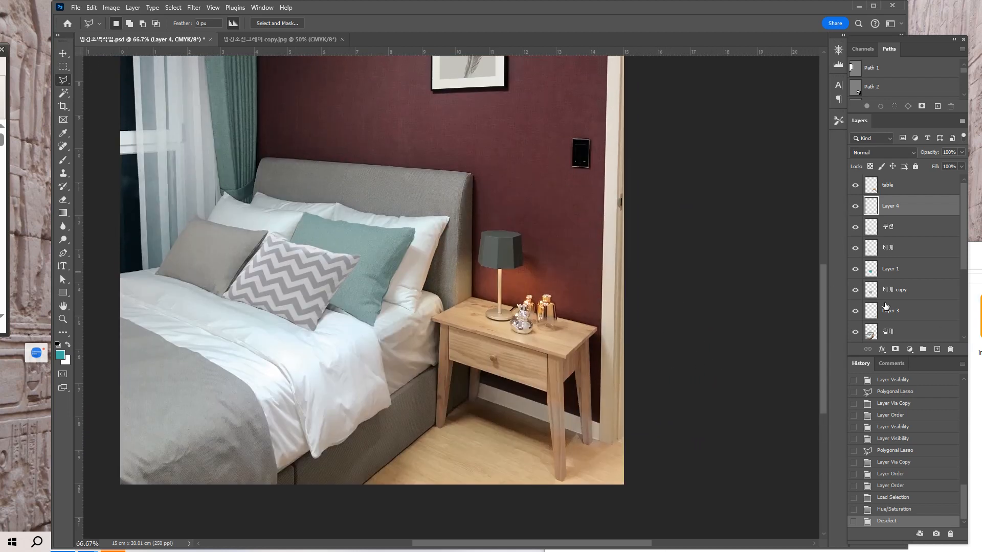
pyautogui.scroll(-3, 905, 302)
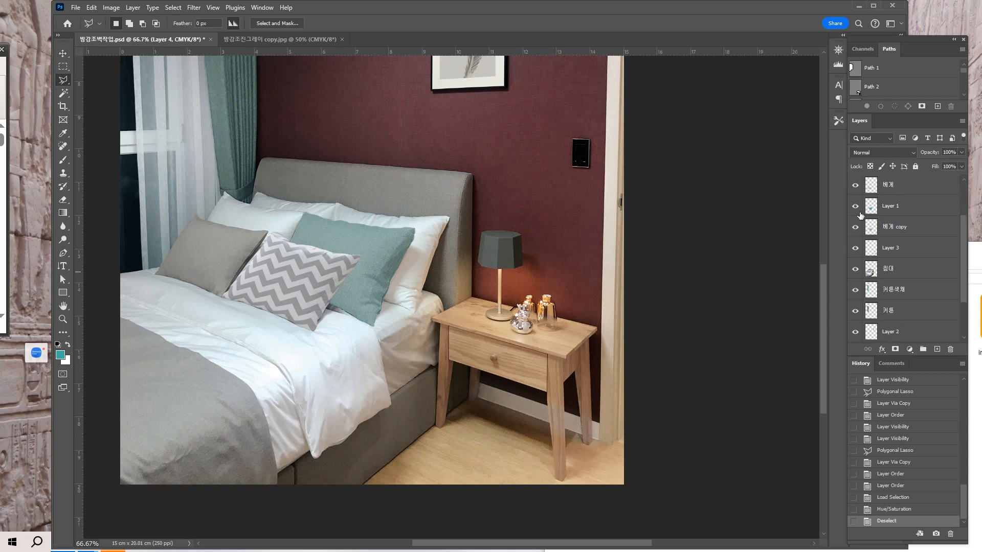
pyautogui.scroll(-3, 961, 287)
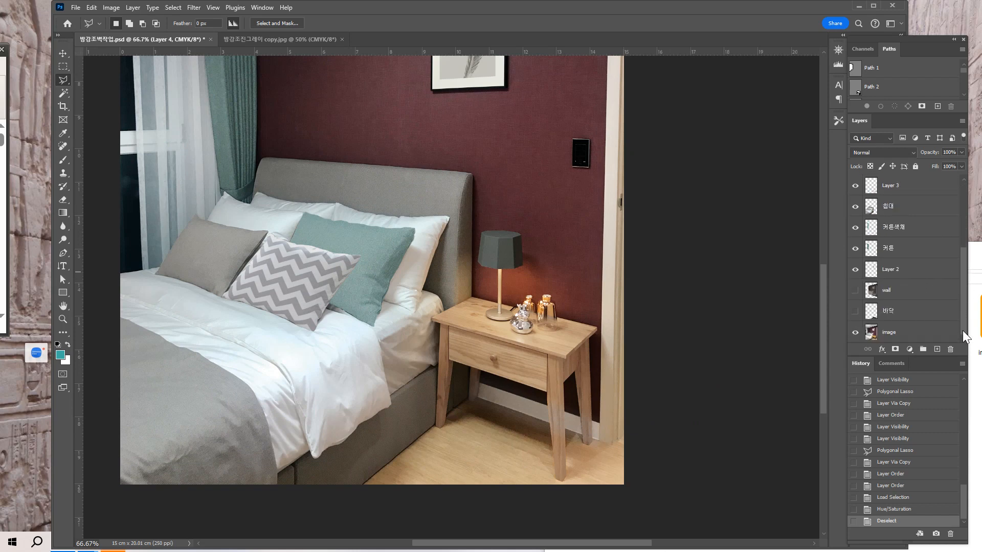
pyautogui.click(855, 291)
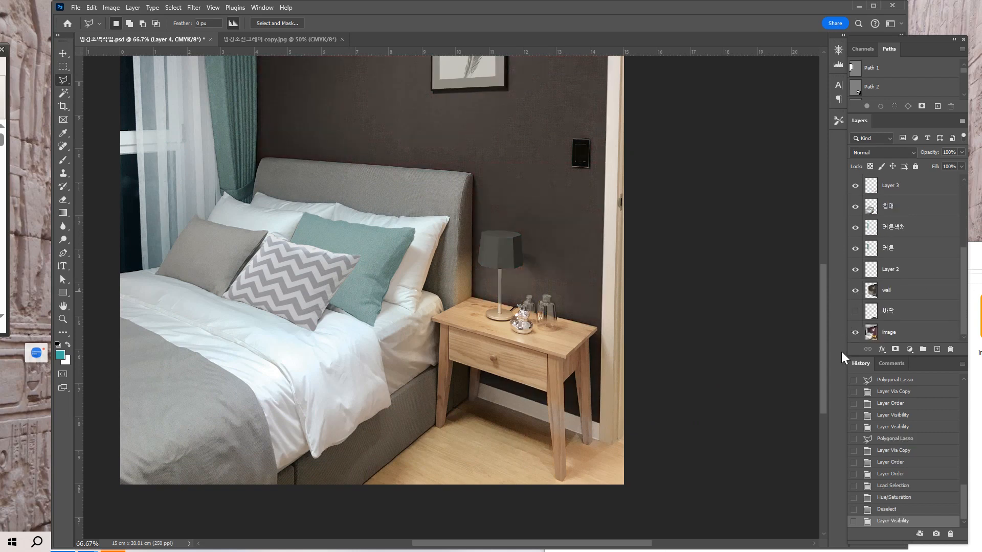
pyautogui.click(854, 311)
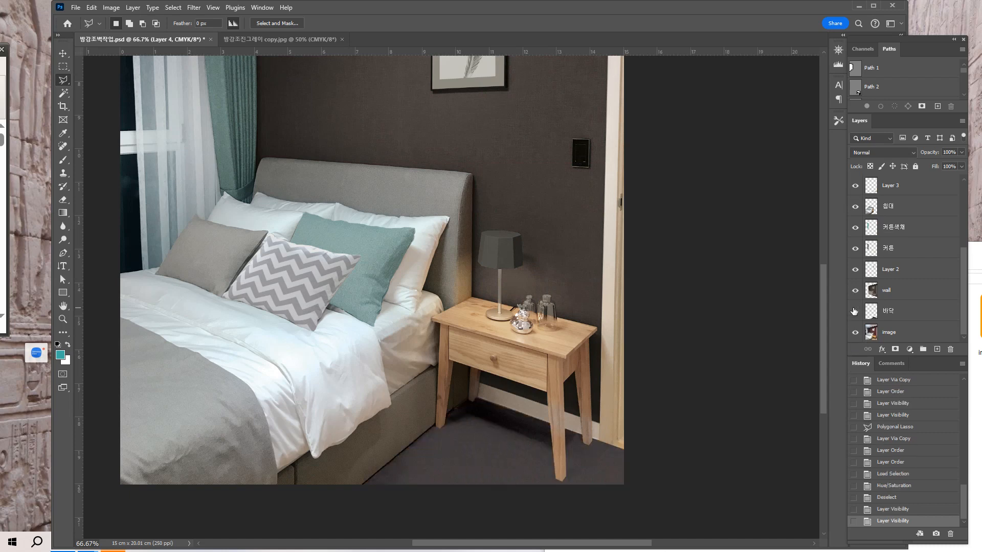
# Compare the room with the reference image 방강조진그레이 copy.jpg and lighten the wall layer with Hue/Saturation at lightness +20.
pyautogui.hotkey('ctrl', '-')
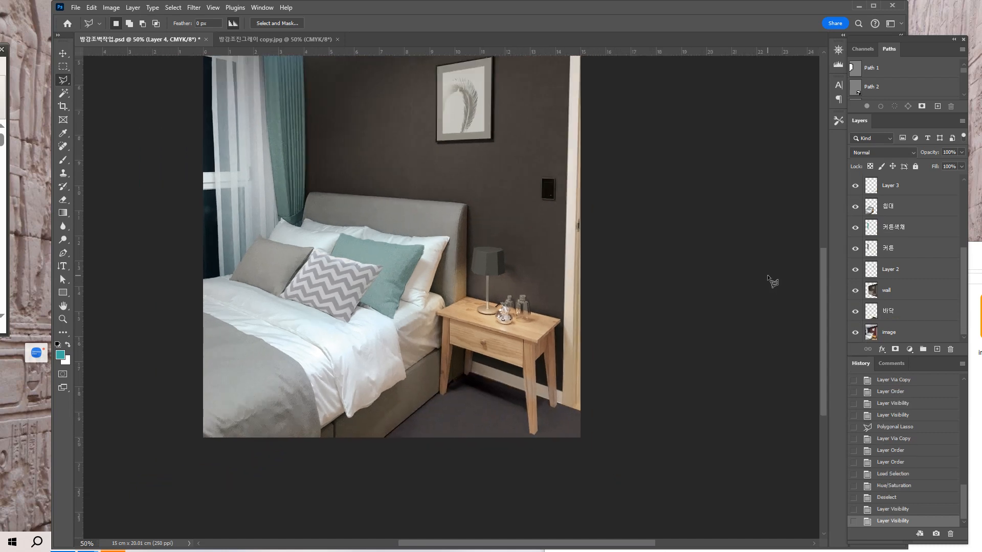
pyautogui.moveTo(594, 263); pyautogui.dragTo(657, 397)
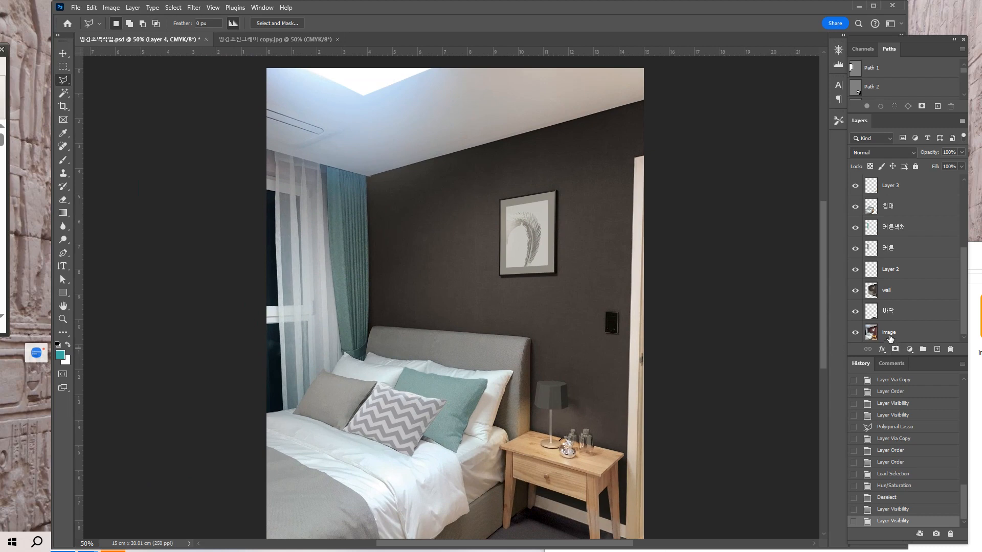
pyautogui.click(238, 41)
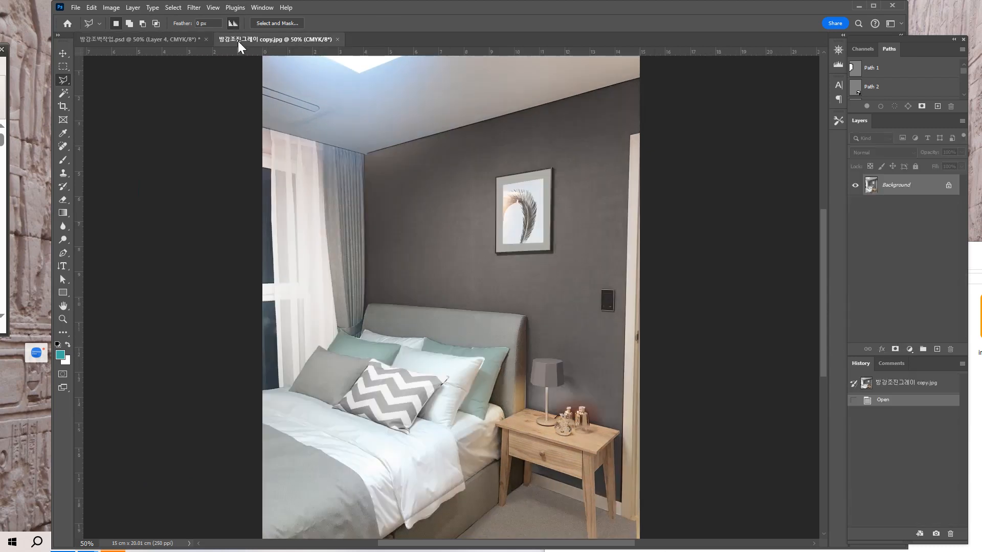
pyautogui.click(163, 40)
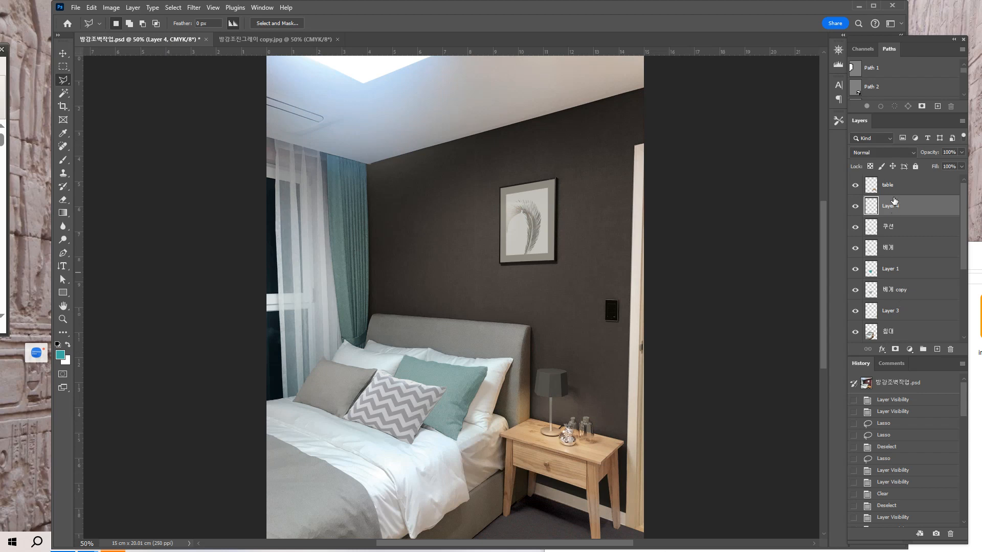
pyautogui.scroll(-5, 896, 320)
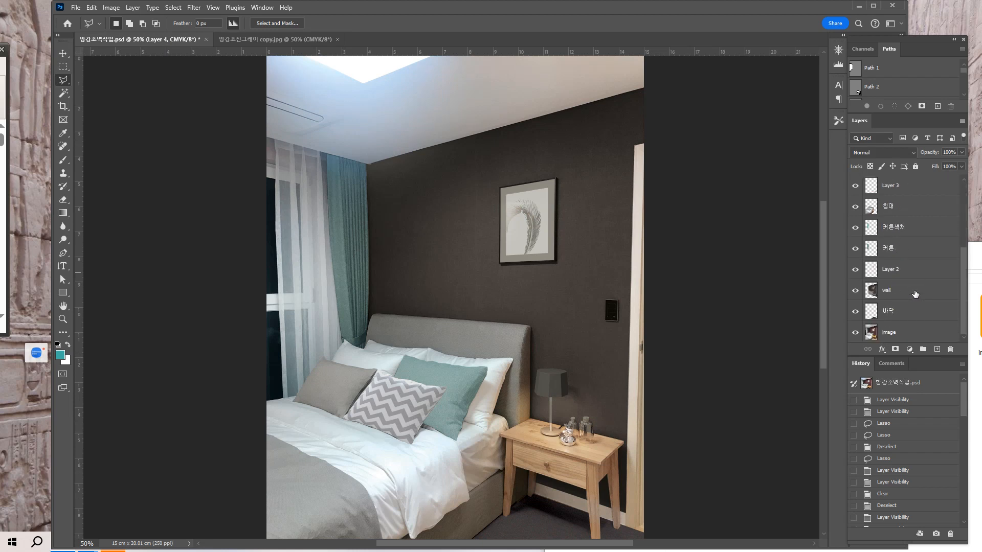
pyautogui.click(915, 294)
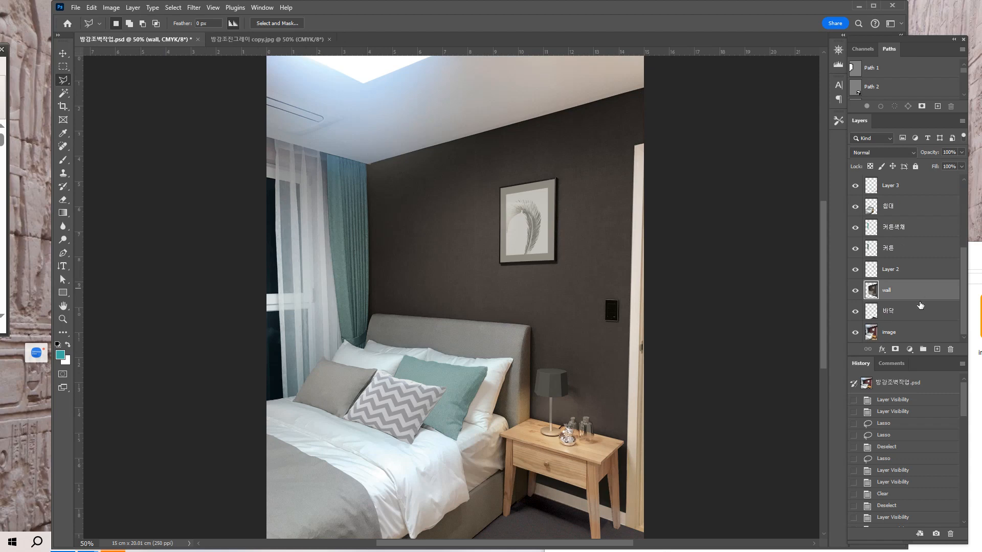
pyautogui.click(123, 8)
pyautogui.click(458, 73)
pyautogui.hotkey('ctrl', 'u')
pyautogui.moveTo(486, 109); pyautogui.dragTo(751, 219)
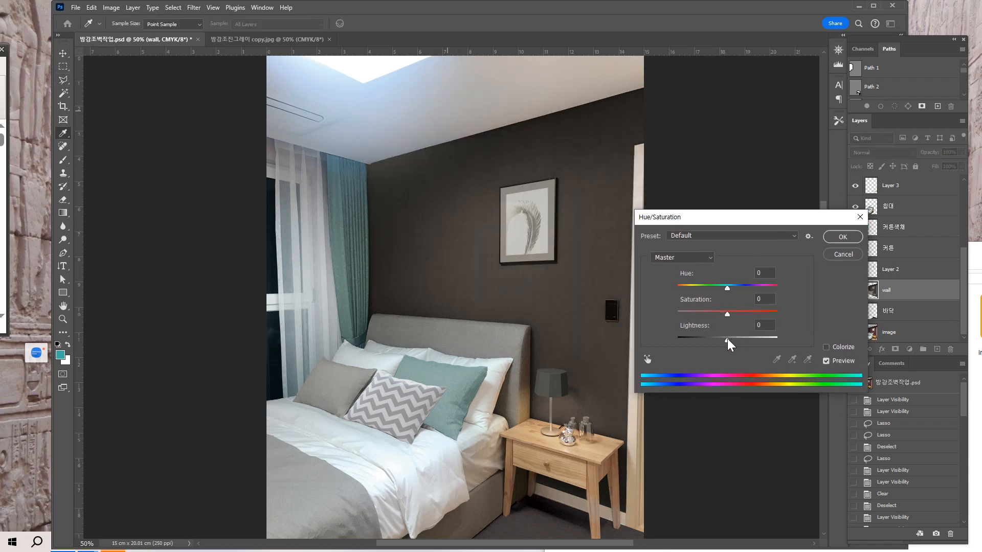
pyautogui.moveTo(729, 339); pyautogui.dragTo(739, 348)
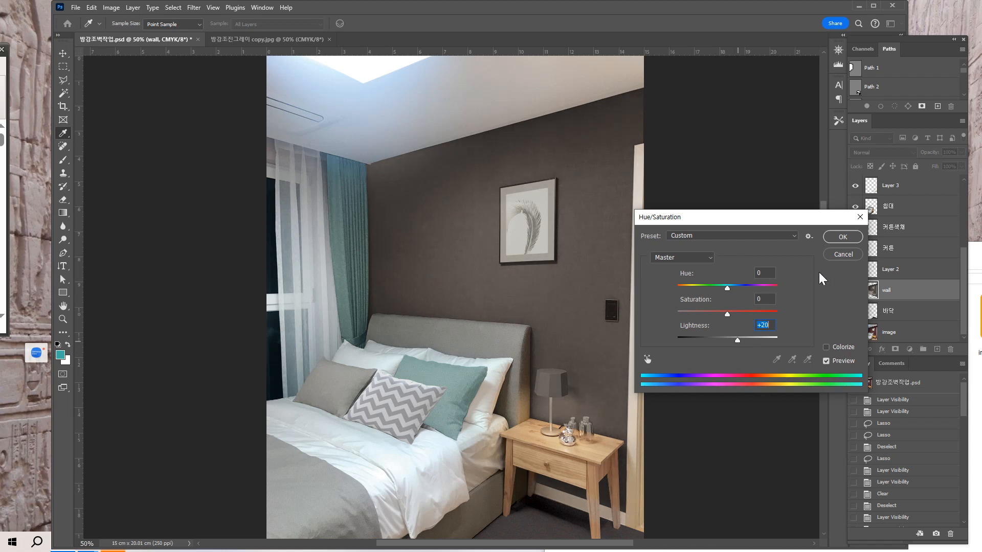
pyautogui.click(843, 237)
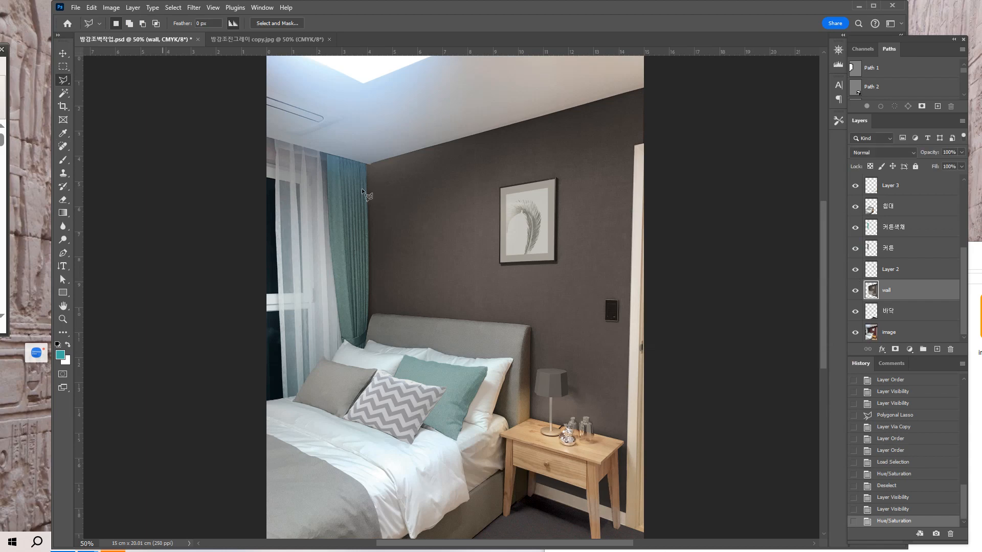
# Check the wall against the reference image and desaturate the wall layer with Hue/Saturation at saturation -47.
pyautogui.click(246, 38)
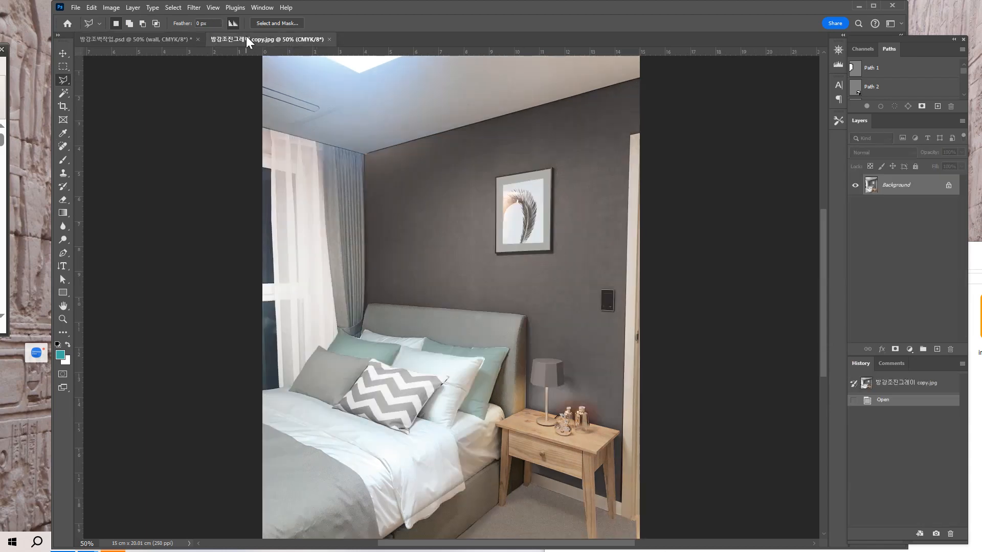
pyautogui.click(164, 38)
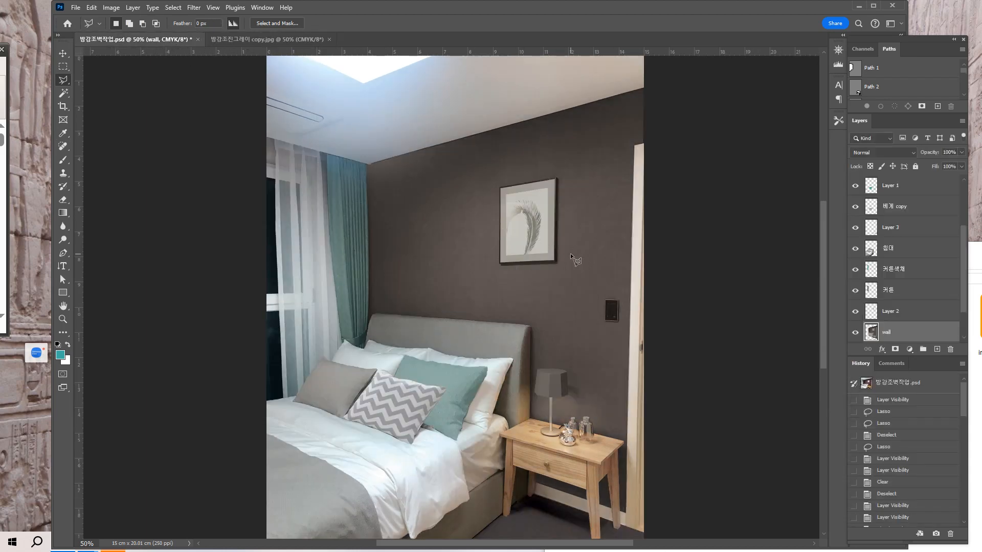
pyautogui.hotkey('ctrl', '-')
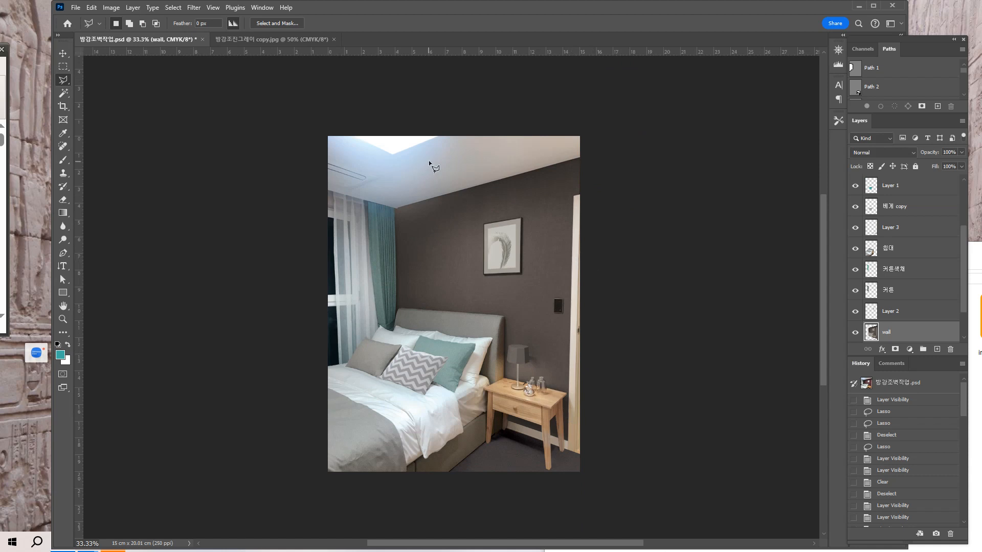
pyautogui.hotkey('ctrl', '+')
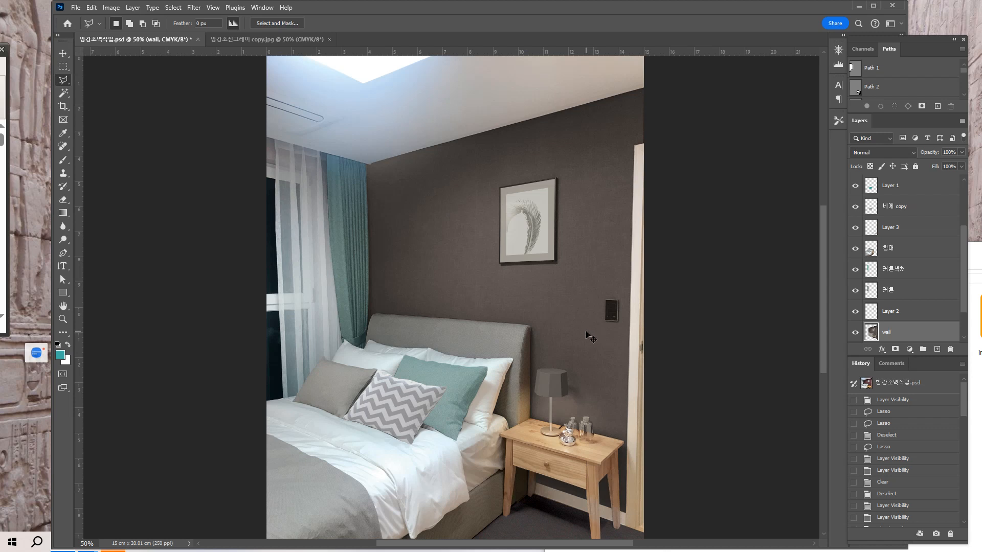
pyautogui.hotkey('ctrl', '-')
pyautogui.moveTo(582, 340); pyautogui.dragTo(537, 291)
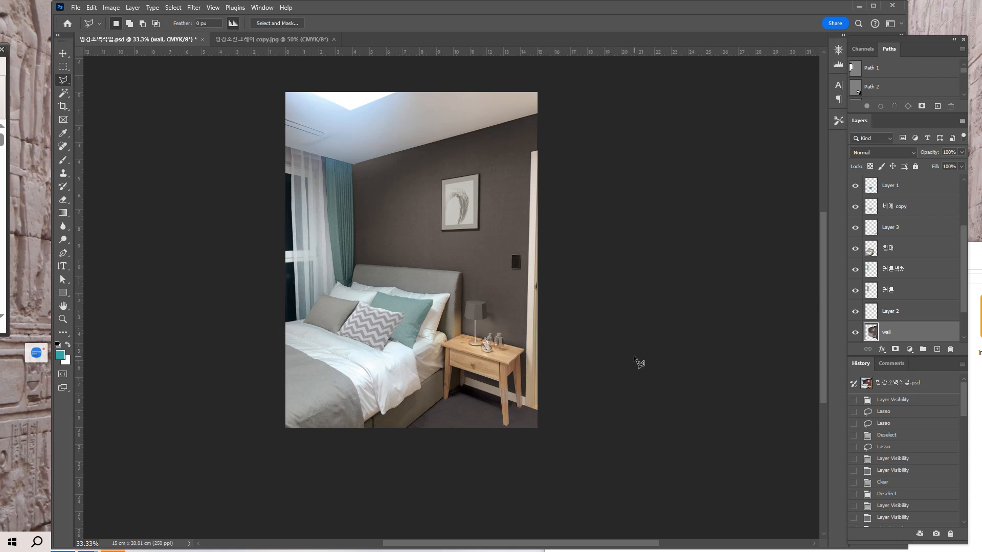
pyautogui.hotkey('ctrl', 'u')
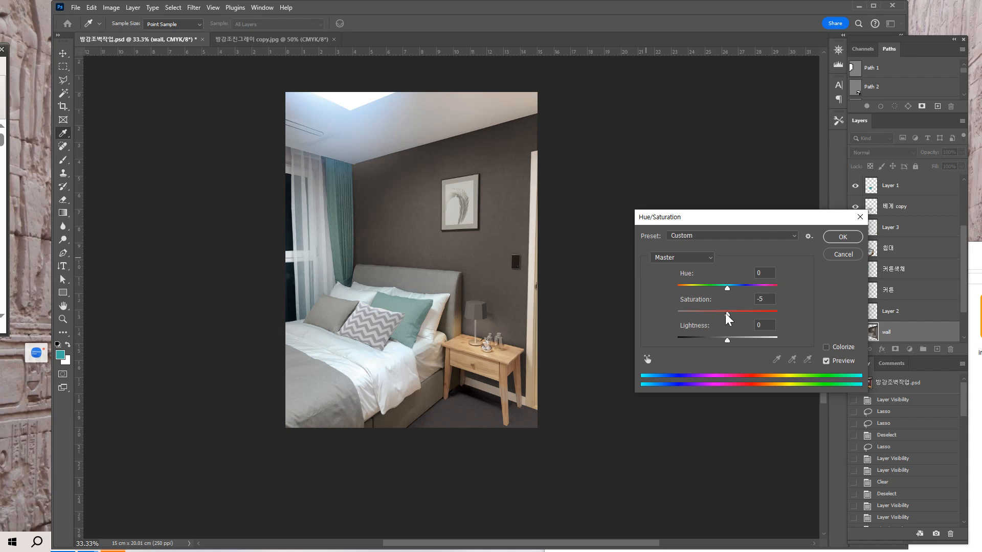
pyautogui.moveTo(726, 314); pyautogui.dragTo(717, 313)
pyautogui.moveTo(714, 312); pyautogui.dragTo(704, 313)
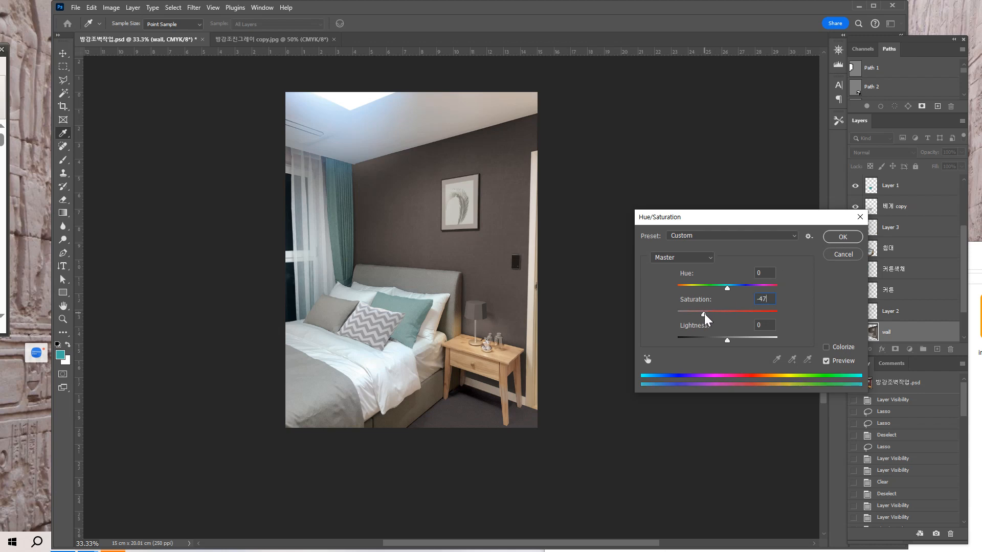
pyautogui.click(842, 237)
pyautogui.click(842, 236)
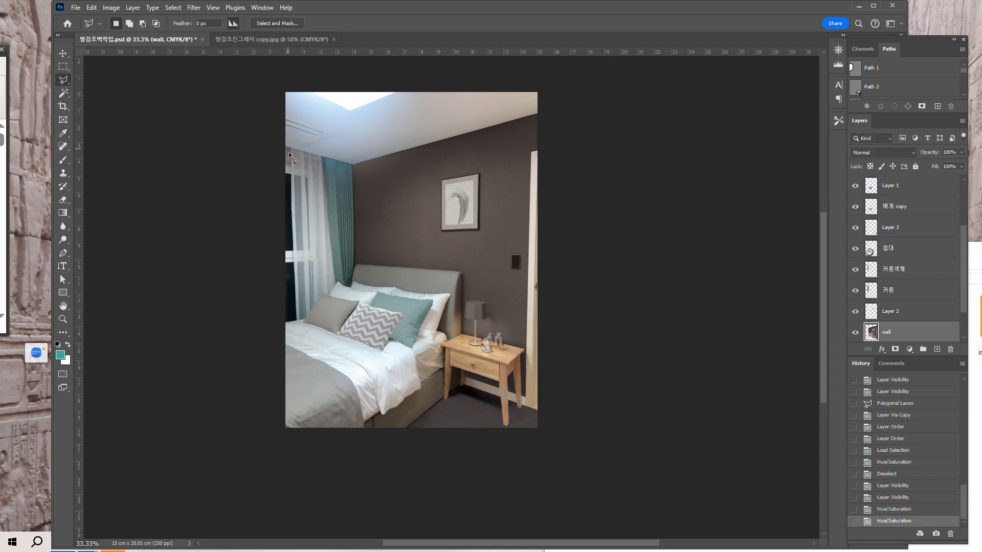
pyautogui.hotkey('ctrl', '-')
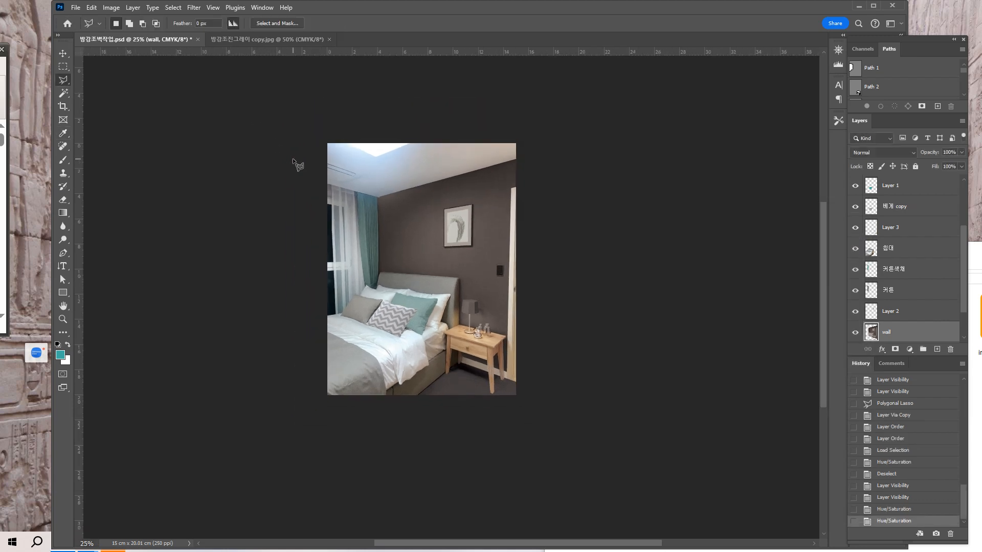
pyautogui.hotkey('ctrl', '+')
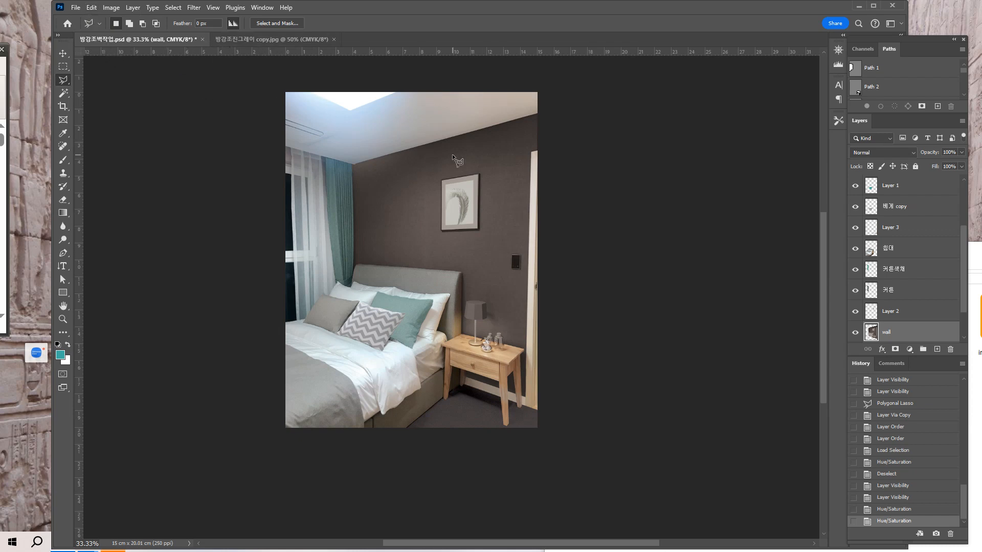
pyautogui.hotkey('ctrl', '+')
pyautogui.moveTo(453, 229); pyautogui.dragTo(456, 289)
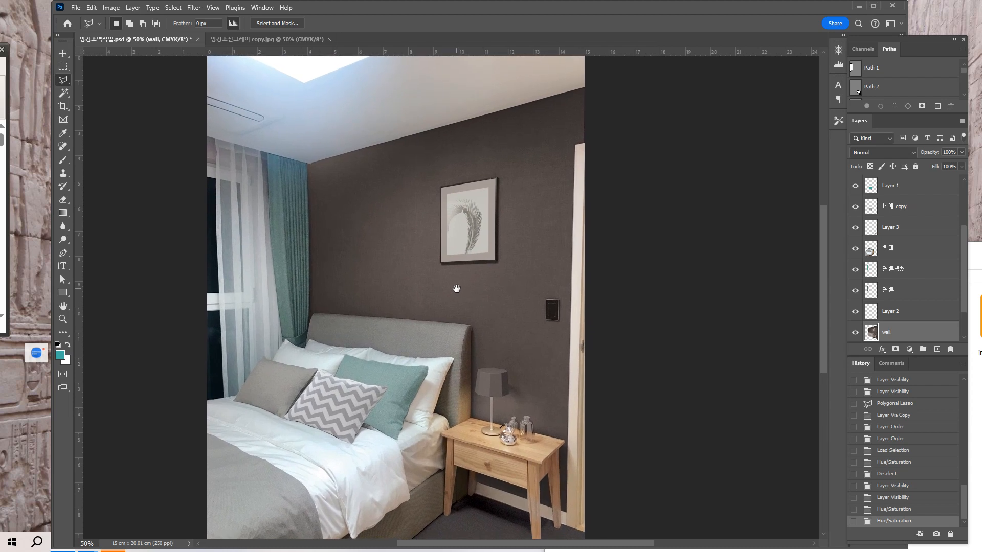
pyautogui.hotkey('ctrl', '-')
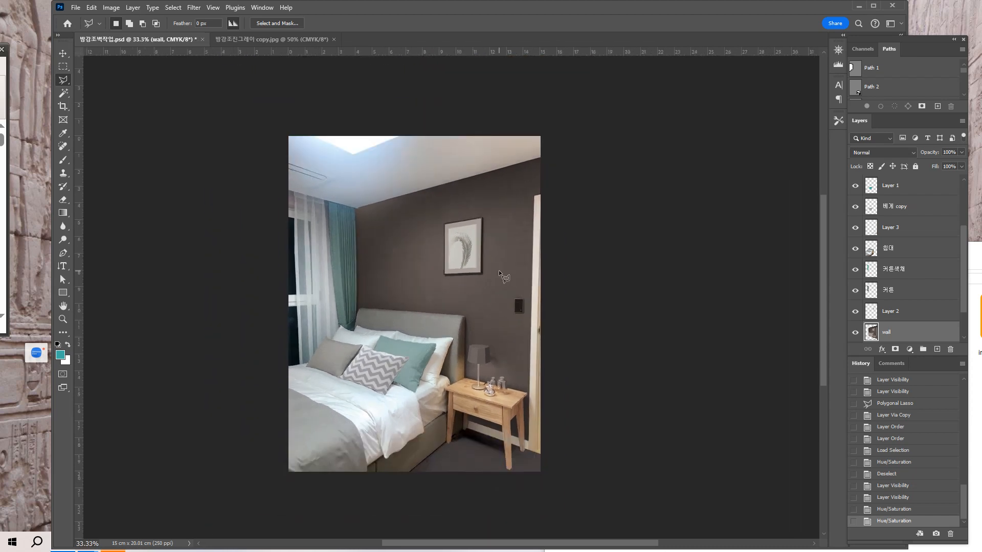